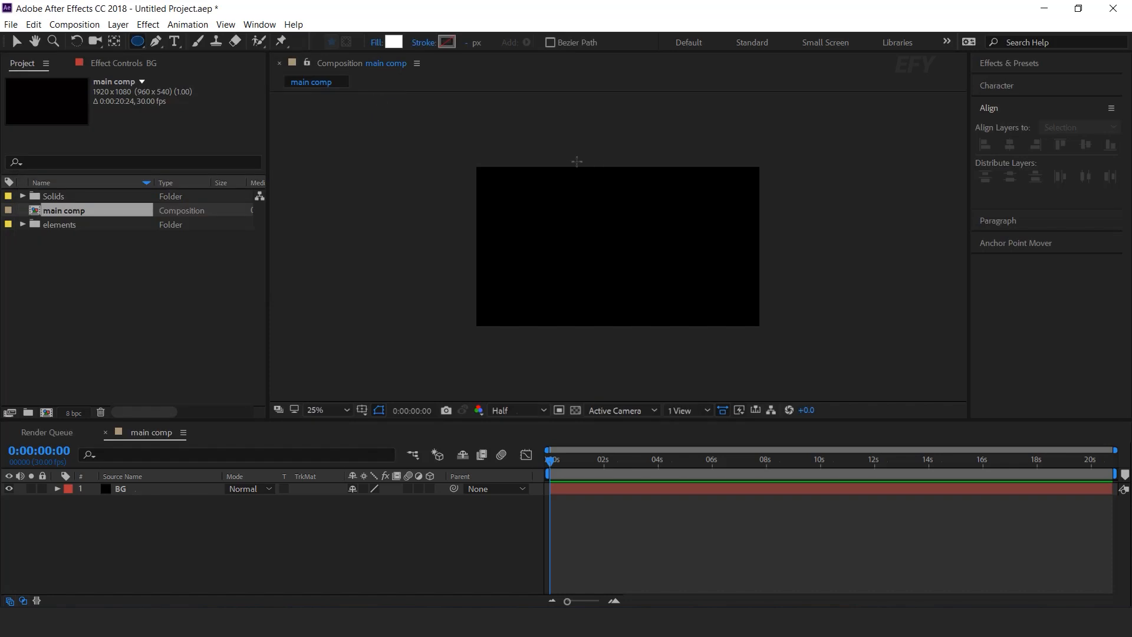
# Draw a white ellipse at the top and give it Gaussian Blur of about 932.5, moving it upward.
pyautogui.moveTo(550, 102); pyautogui.dragTo(665, 283)
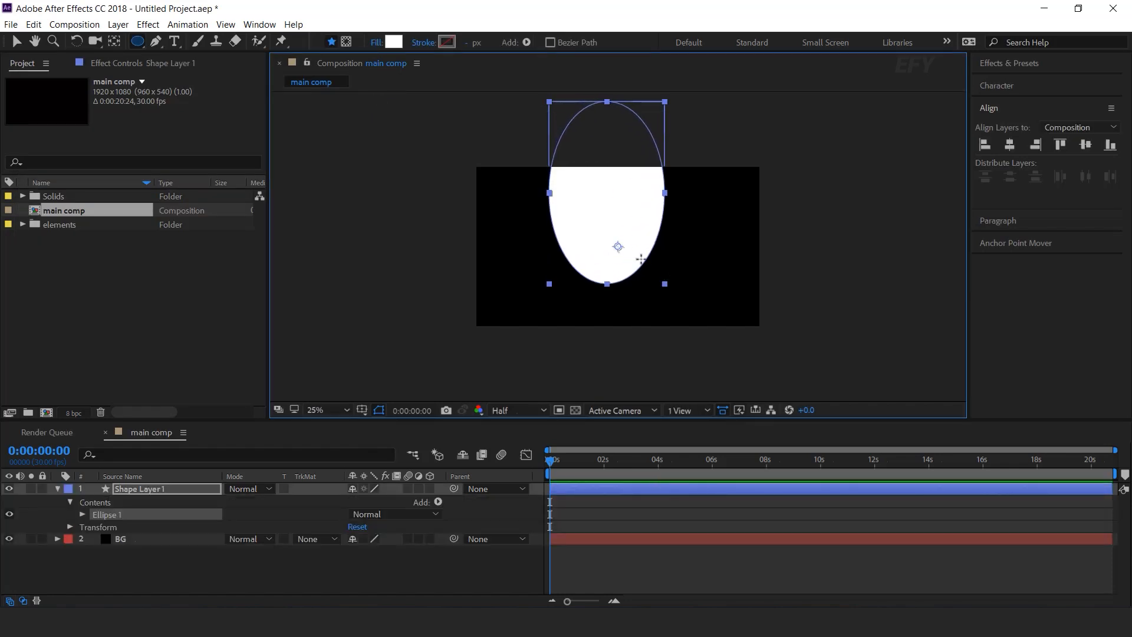
pyautogui.click(151, 489)
pyautogui.hotkey('ctrl', 'space')
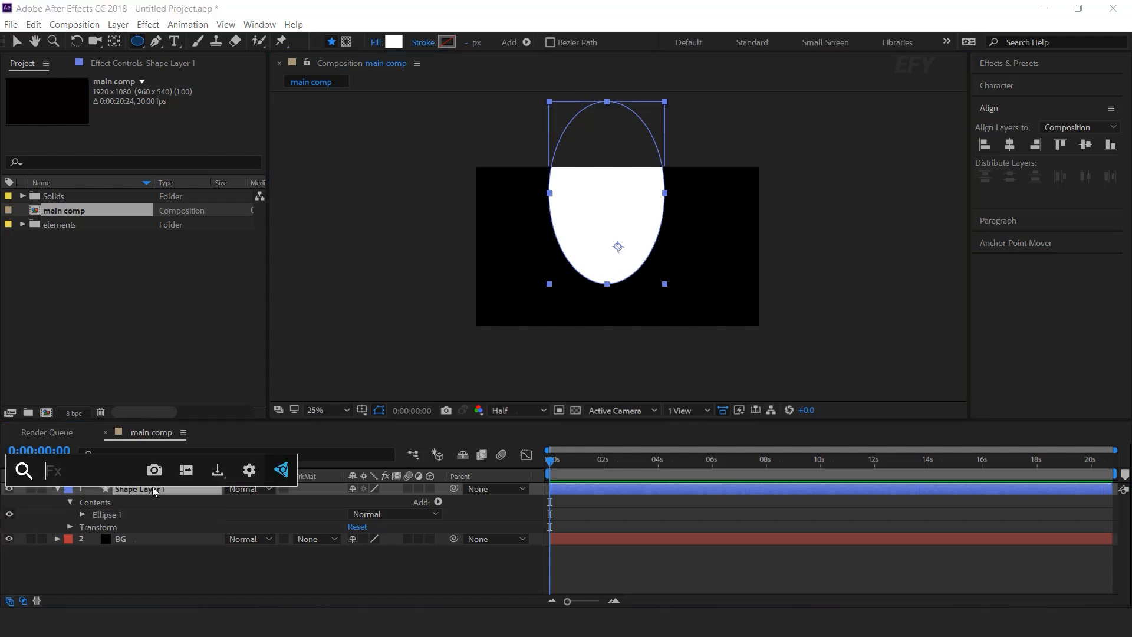
pyautogui.write('ga')
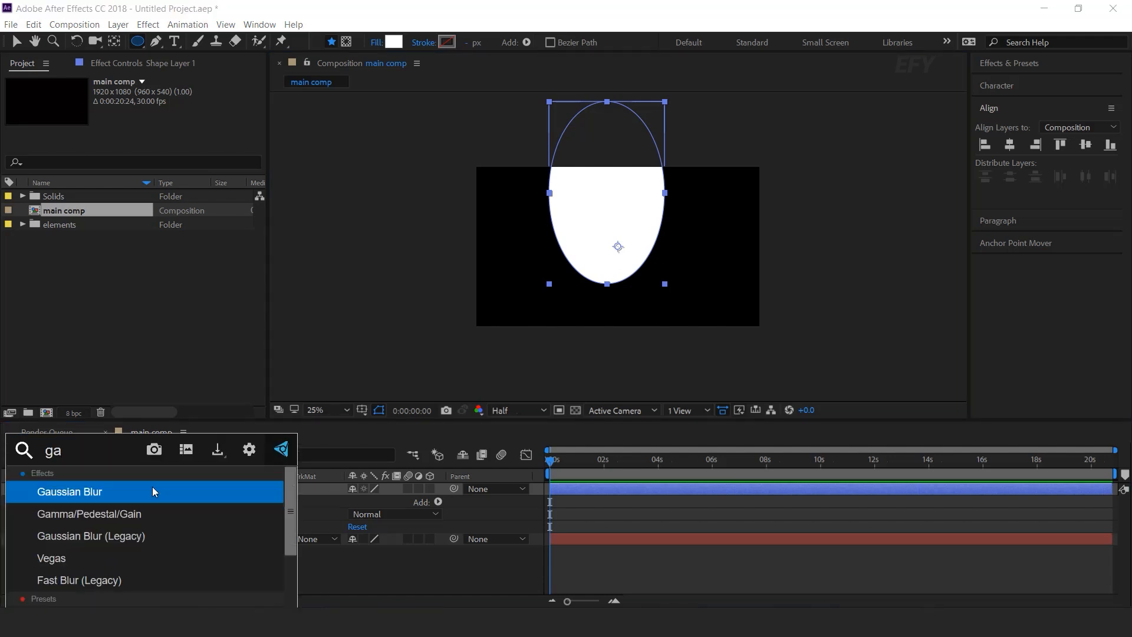
pyautogui.press('Return')
pyautogui.press('v')
pyautogui.moveTo(151, 106); pyautogui.dragTo(353, 110)
pyautogui.moveTo(617, 244); pyautogui.dragTo(625, 190)
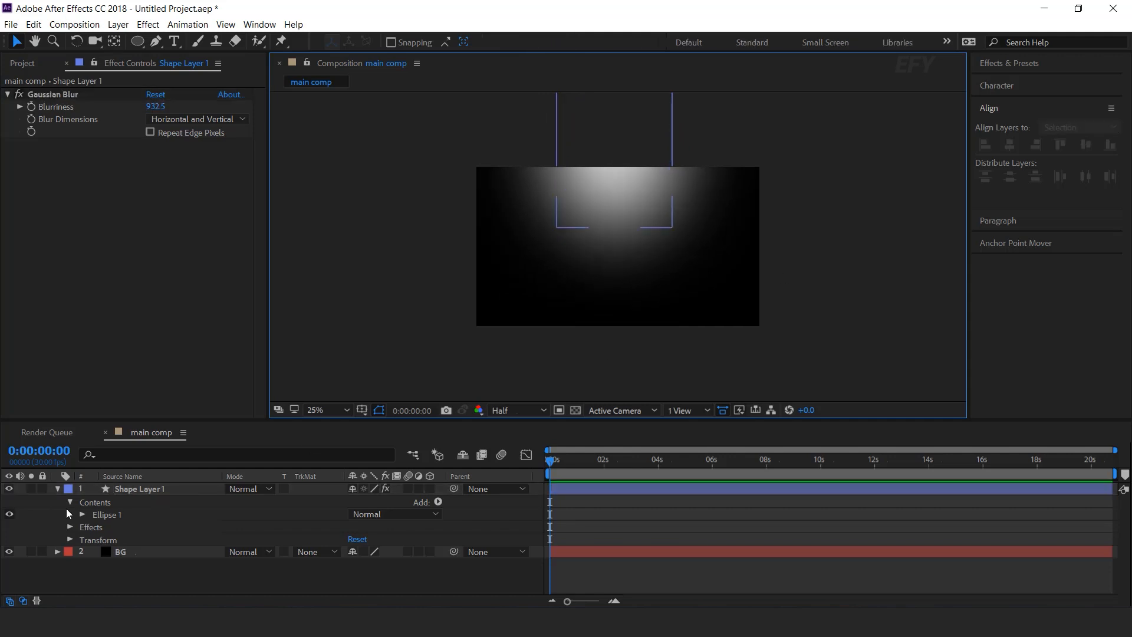
# Set the blurred ellipse layer's opacity to 30%.
pyautogui.click(60, 490)
pyautogui.press('t')
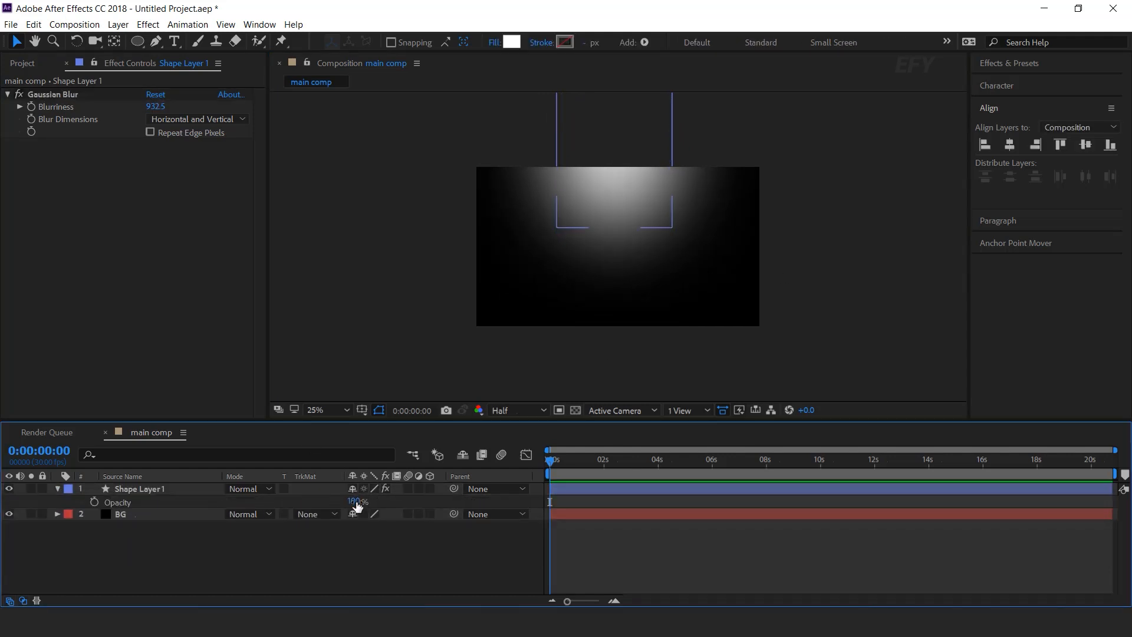
pyautogui.click(354, 501)
pyautogui.write('30')
pyautogui.click(60, 493)
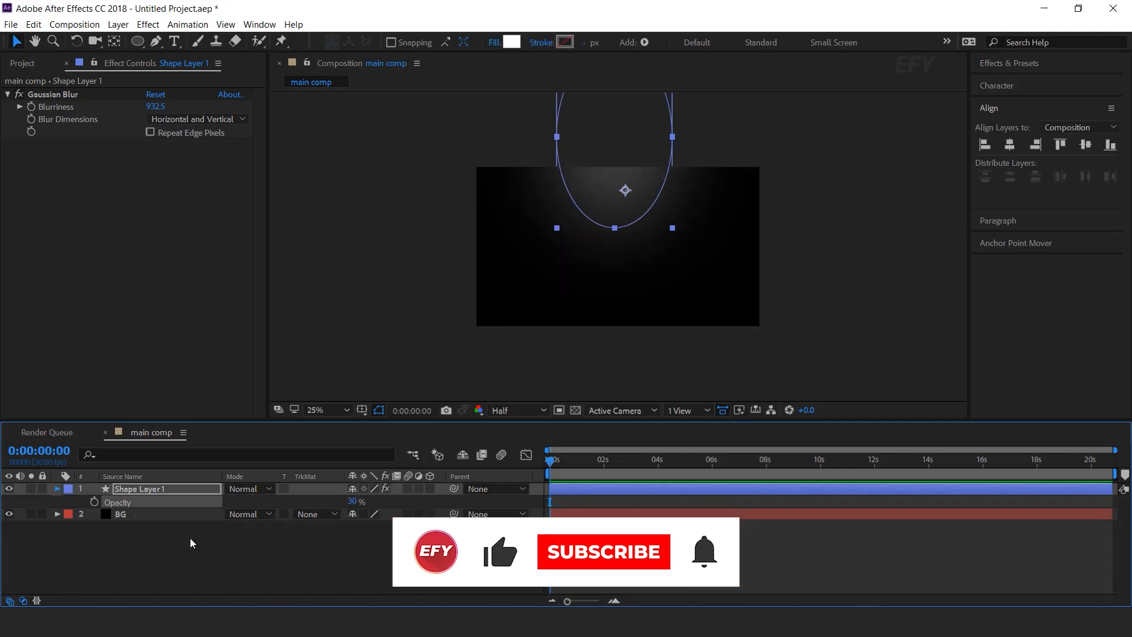
pyautogui.press('t')
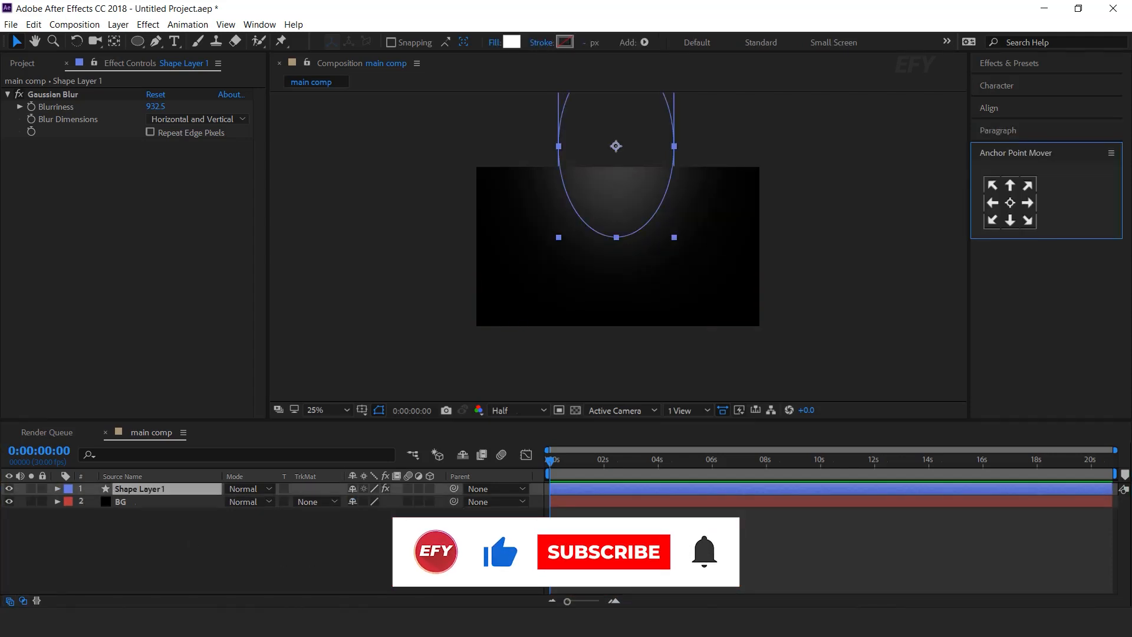
pyautogui.click(472, 552)
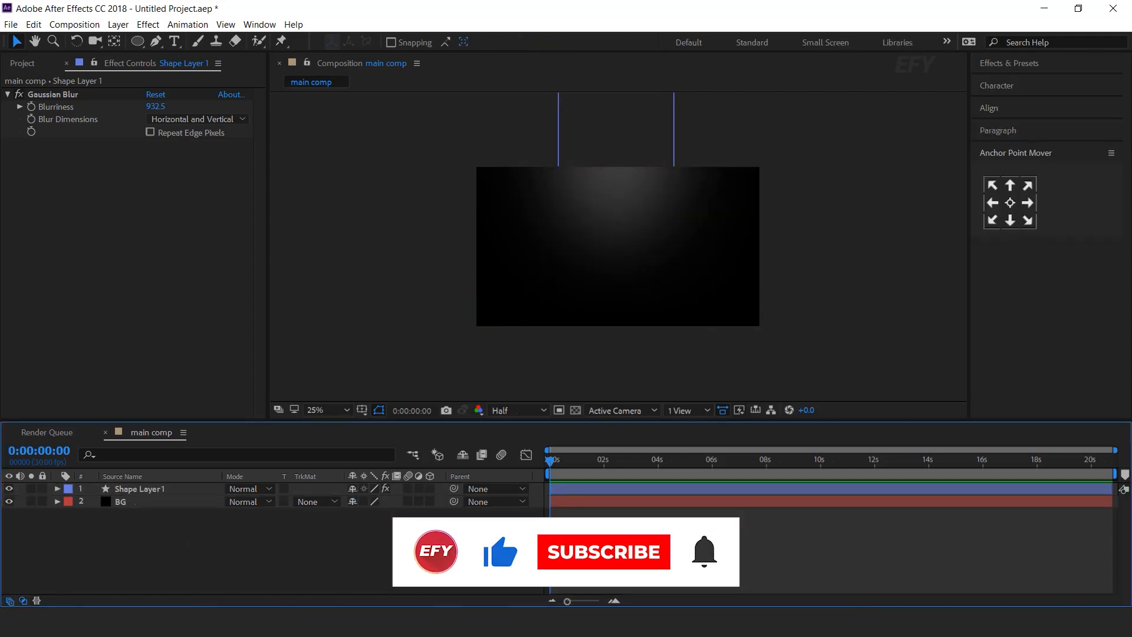
# Add Old-paper-Texture black-&-white.jpg from the elements folder as the top layer in Overlay mode.
pyautogui.click(22, 63)
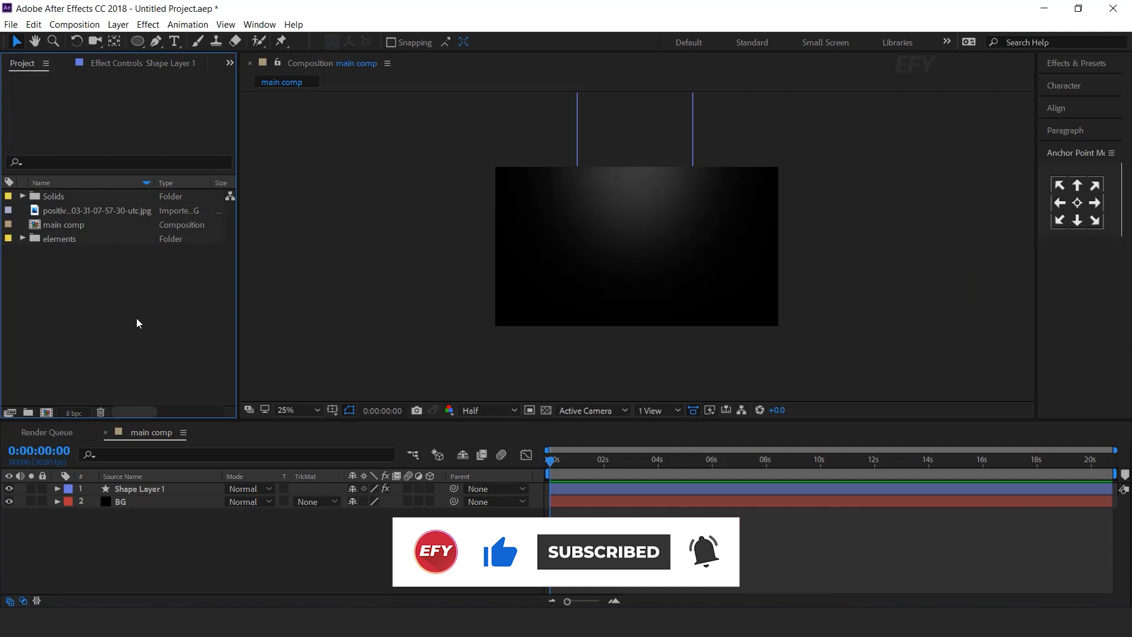
pyautogui.click(22, 238)
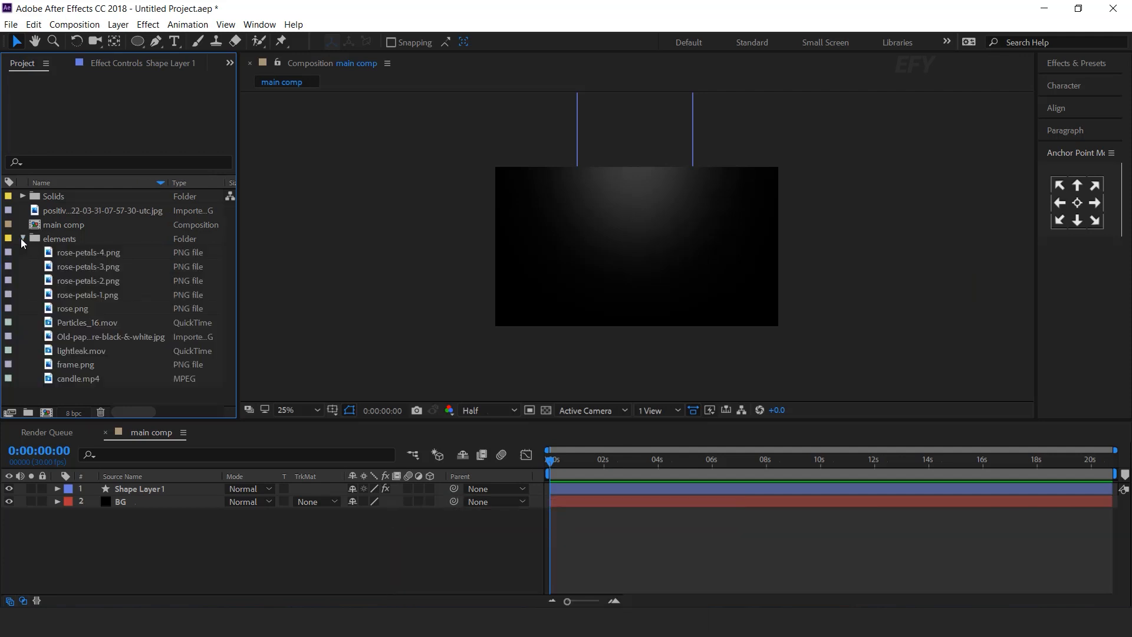
pyautogui.click(95, 340)
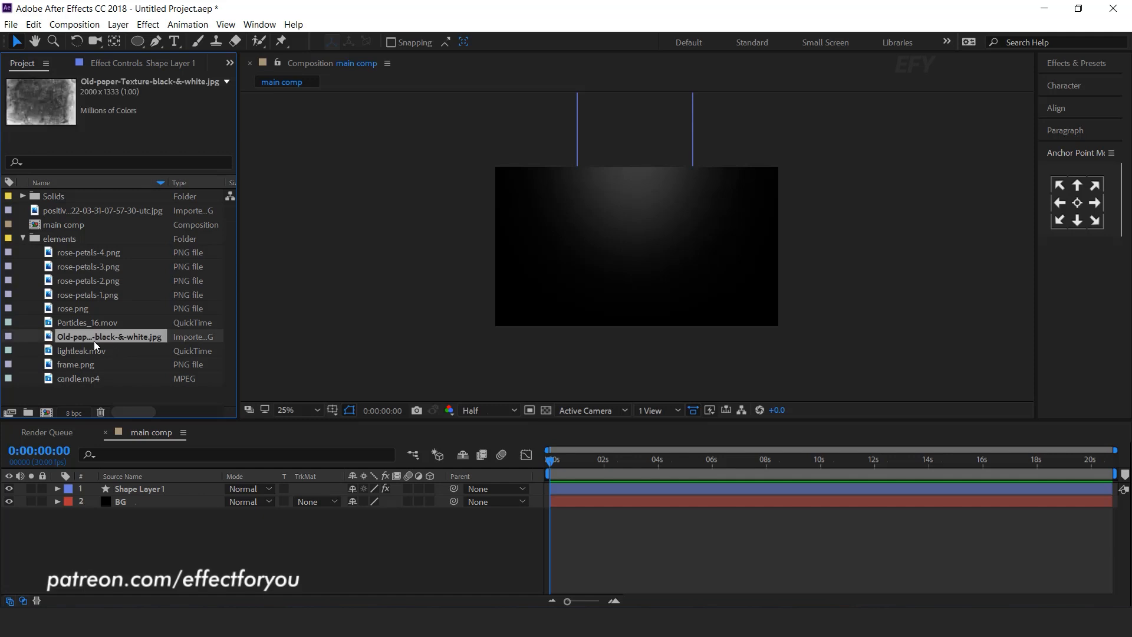
pyautogui.moveTo(50, 340); pyautogui.dragTo(174, 485)
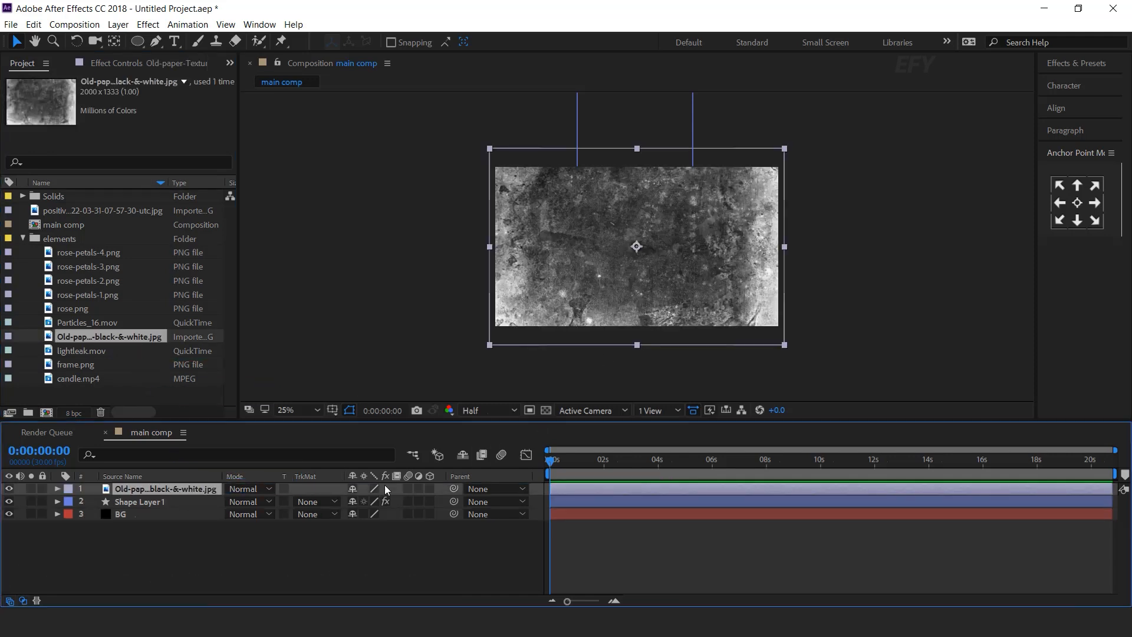
pyautogui.click(253, 490)
pyautogui.click(316, 323)
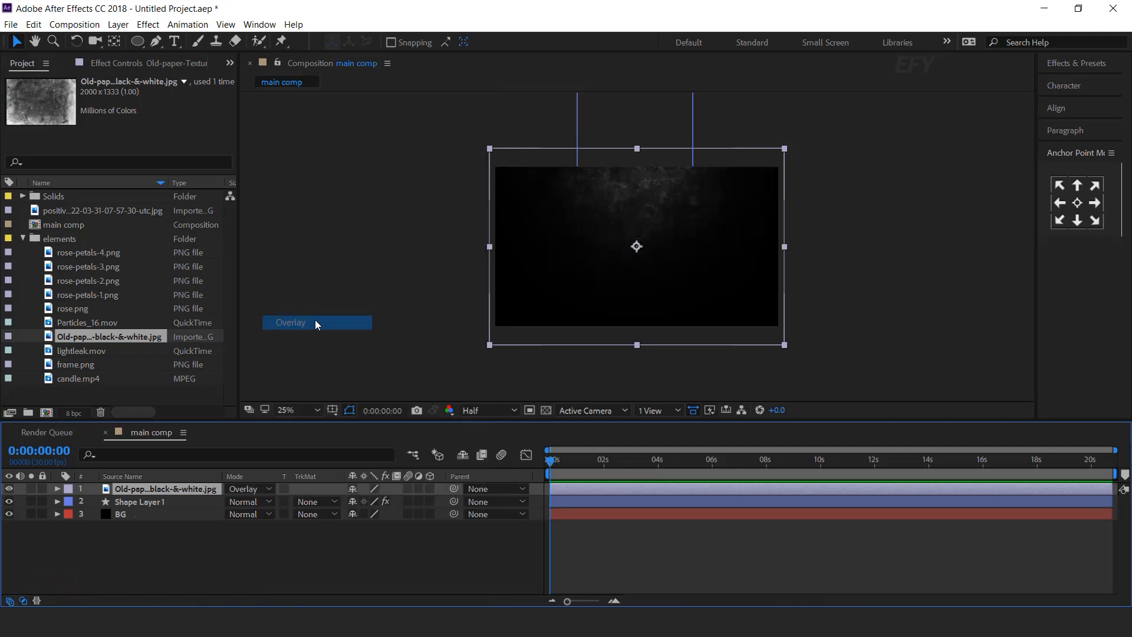
pyautogui.click(451, 540)
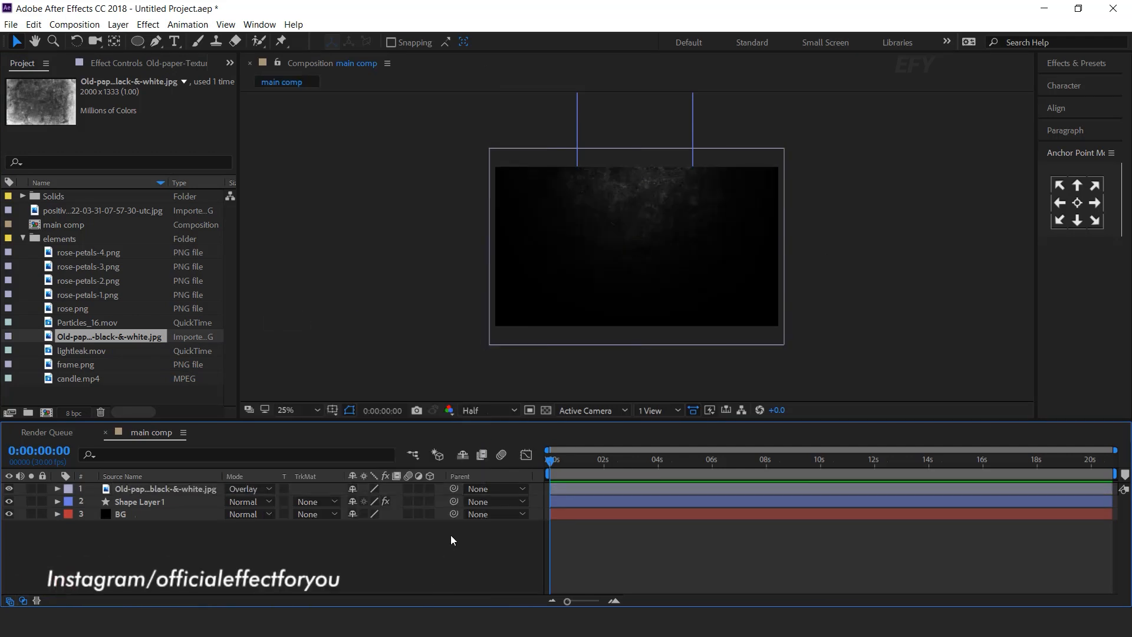
pyautogui.press('.')
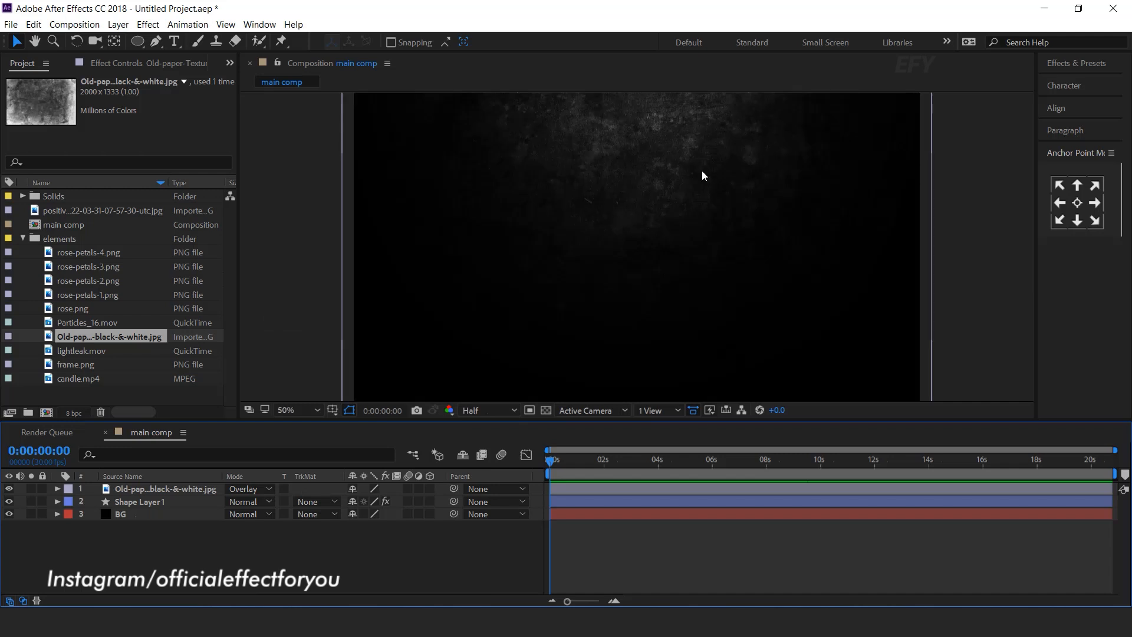
pyautogui.press(',')
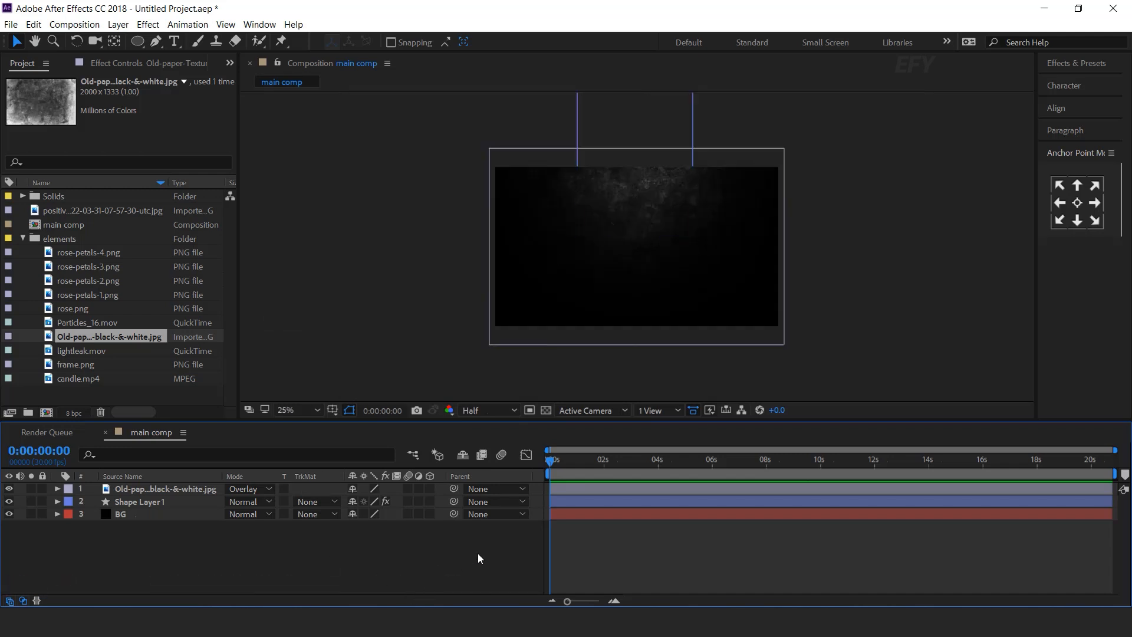
# Add BokehEffect1.mov as the top layer in Screen blending mode.
pyautogui.click(88, 393)
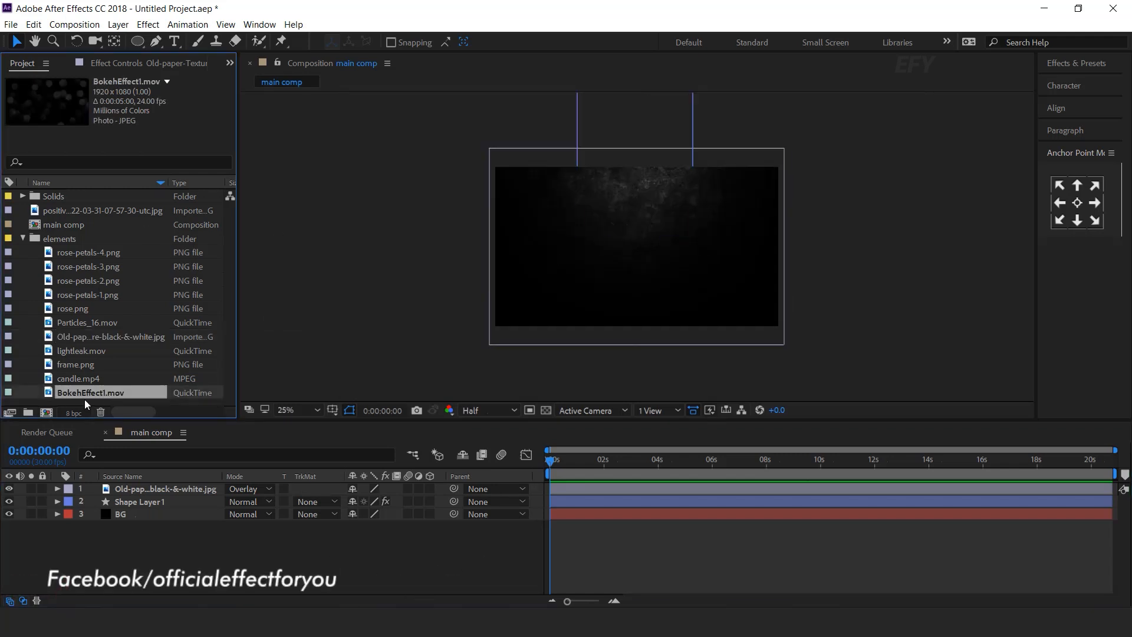
pyautogui.moveTo(48, 394); pyautogui.dragTo(156, 486)
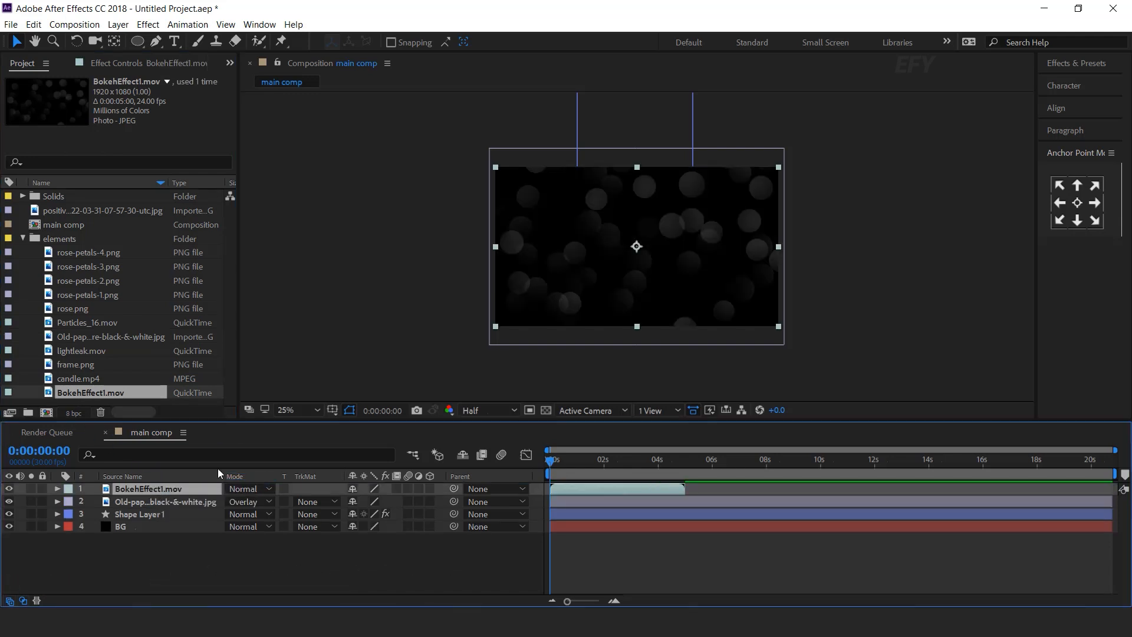
pyautogui.click(248, 489)
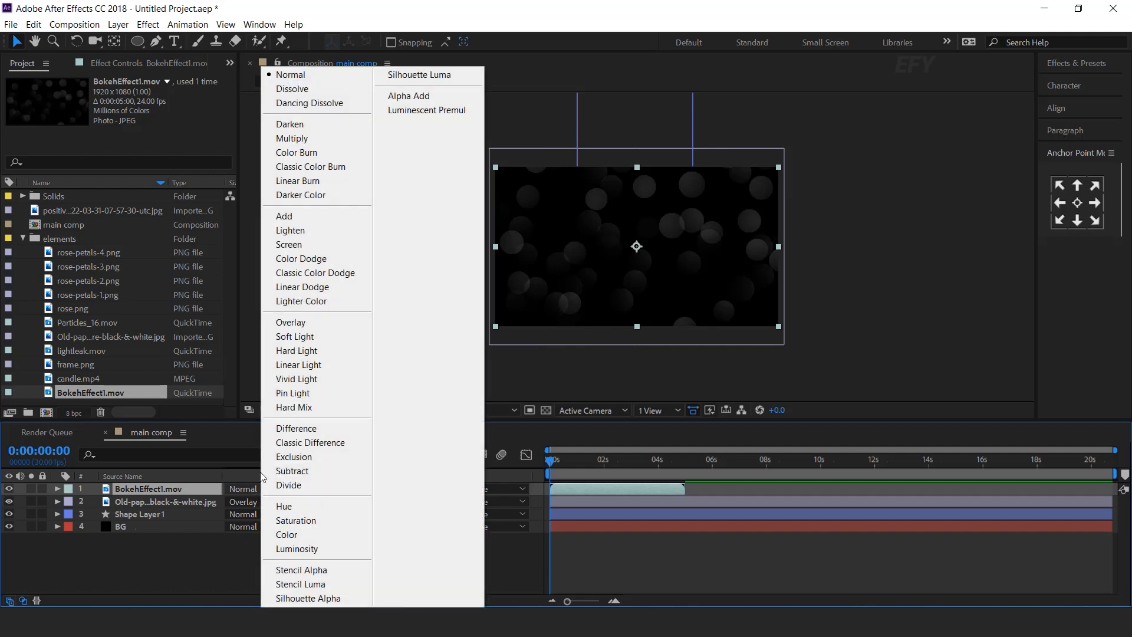
pyautogui.click(306, 246)
# Mask the bokeh layer with an ellipse at the top, feathered about 533 px.
pyautogui.click(136, 43)
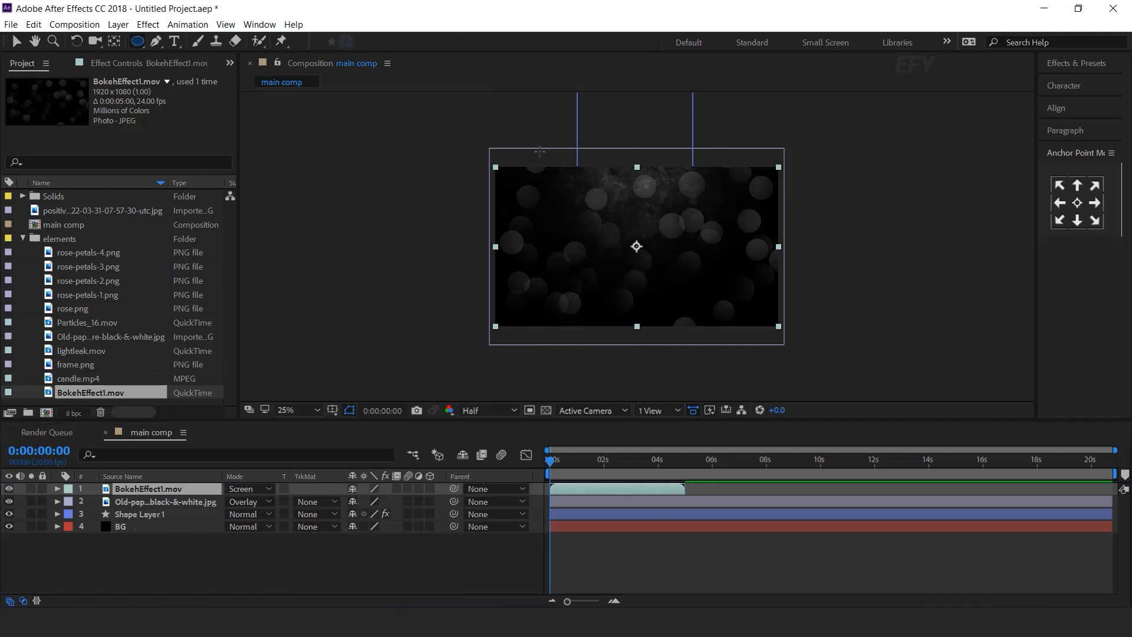
pyautogui.moveTo(537, 151); pyautogui.dragTo(751, 250)
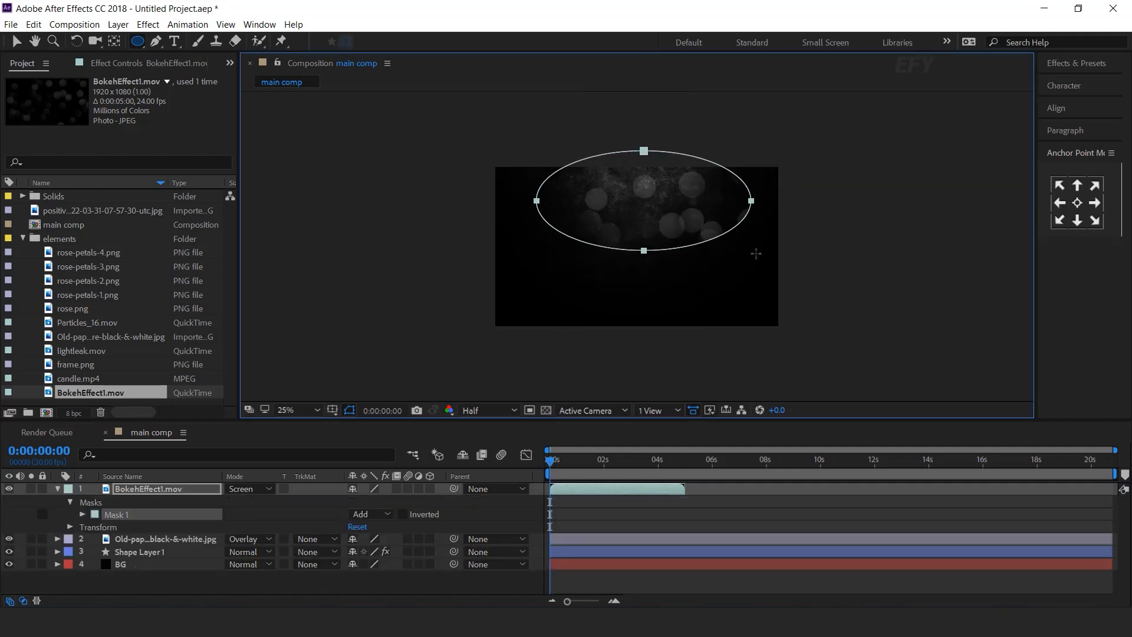
pyautogui.press('v')
pyautogui.doubleClick(647, 250)
pyautogui.moveTo(649, 245); pyautogui.dragTo(642, 239)
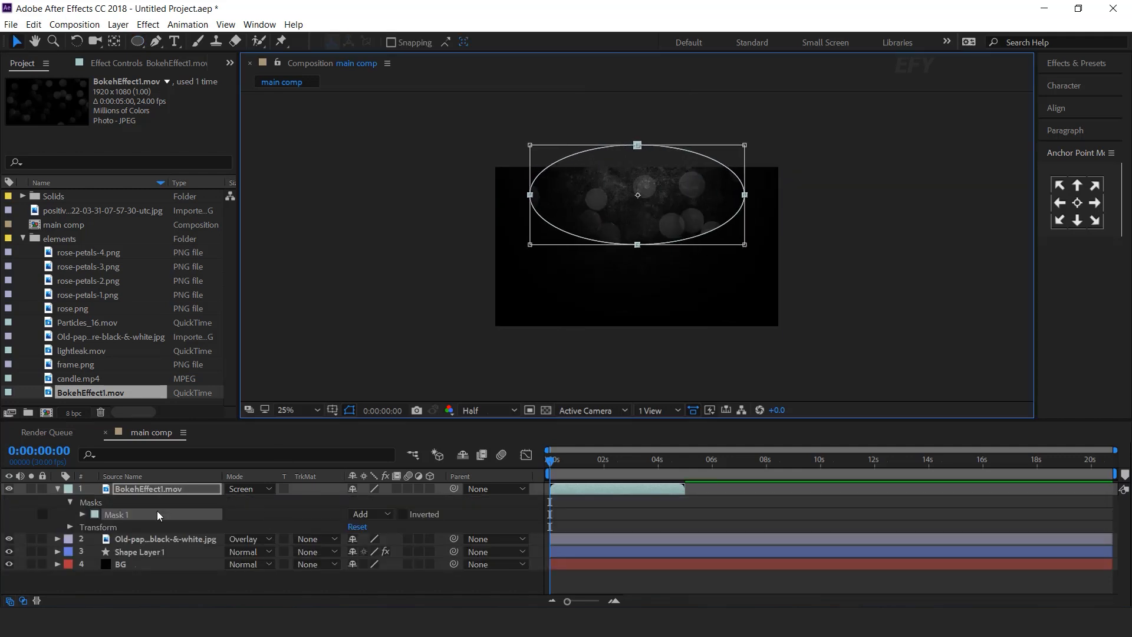
pyautogui.click(82, 514)
pyautogui.moveTo(364, 539); pyautogui.dragTo(753, 537)
pyautogui.click(478, 540)
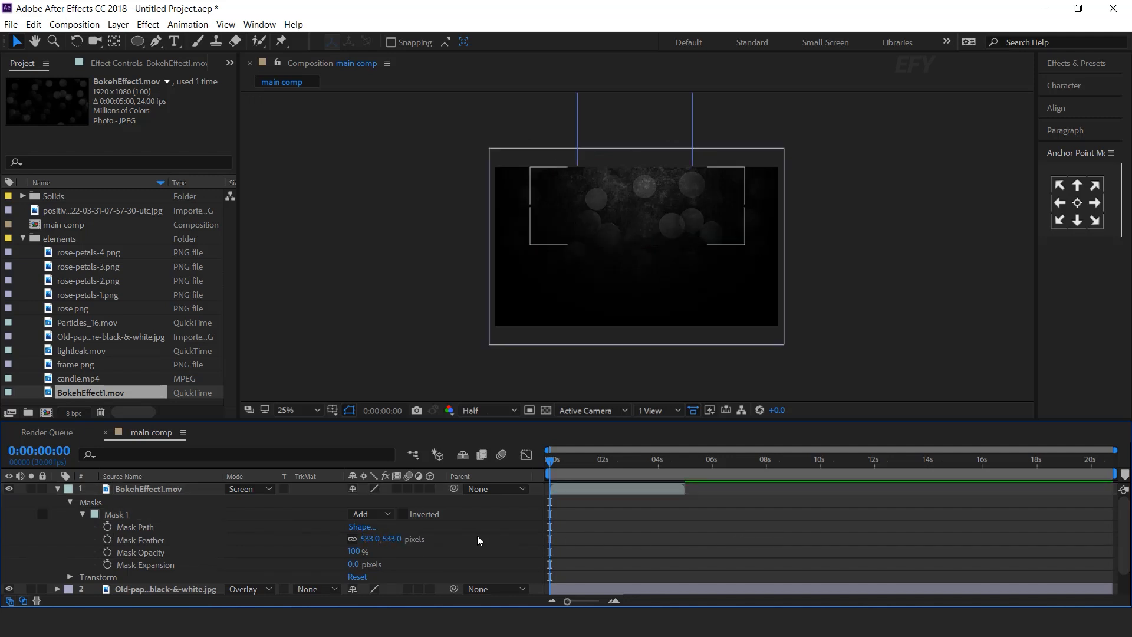
# Apply Fast Blur (Legacy) to the bokeh layer with Blurriness 15.
pyautogui.click(182, 494)
pyautogui.hotkey('ctrl', 'space')
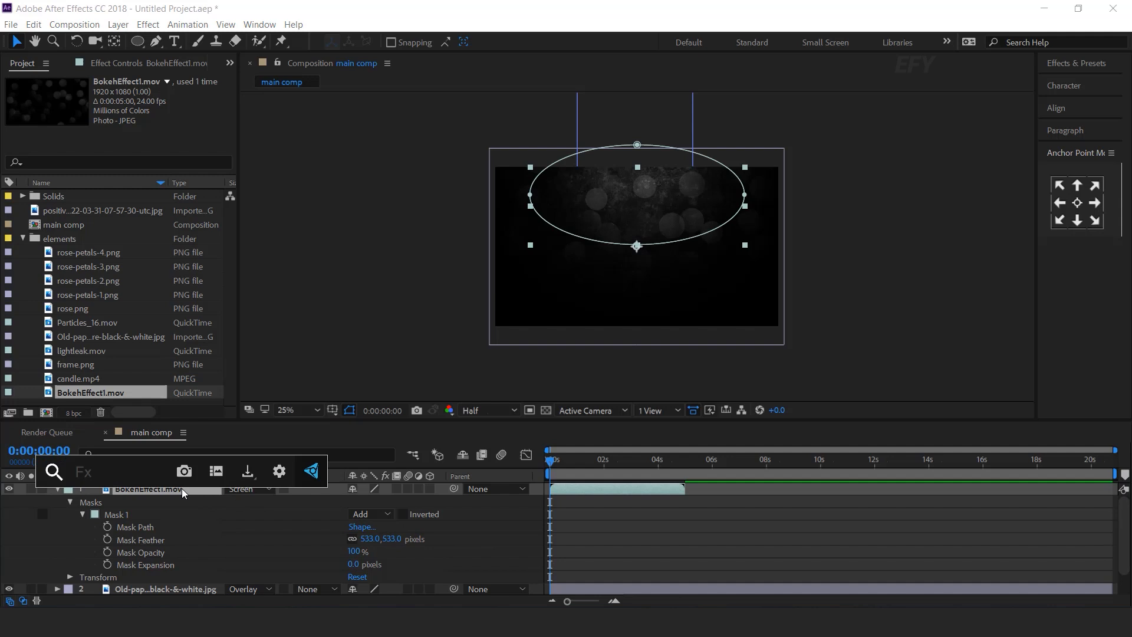
pyautogui.write('fa')
pyautogui.press('Down')
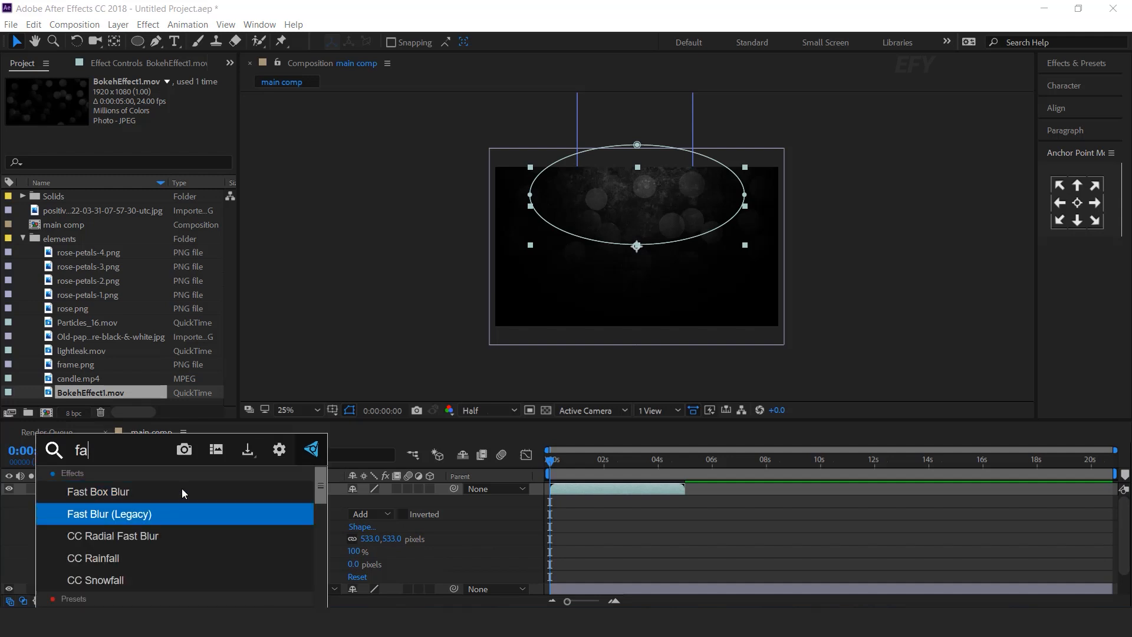
pyautogui.press('Return')
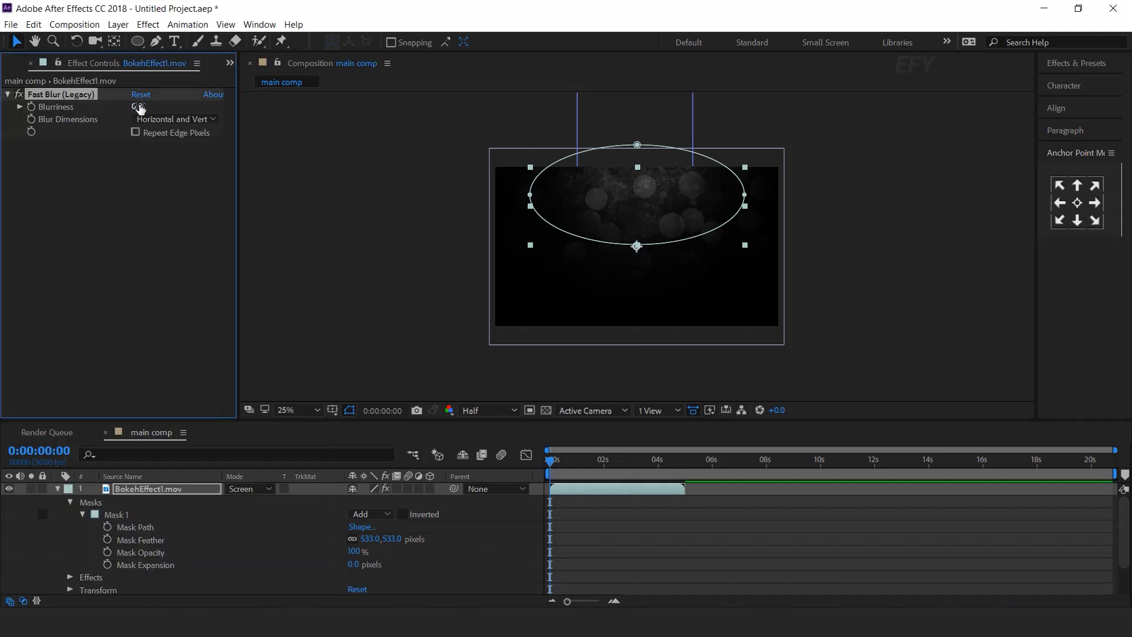
pyautogui.click(139, 107)
pyautogui.write('16')
pyautogui.press('Return')
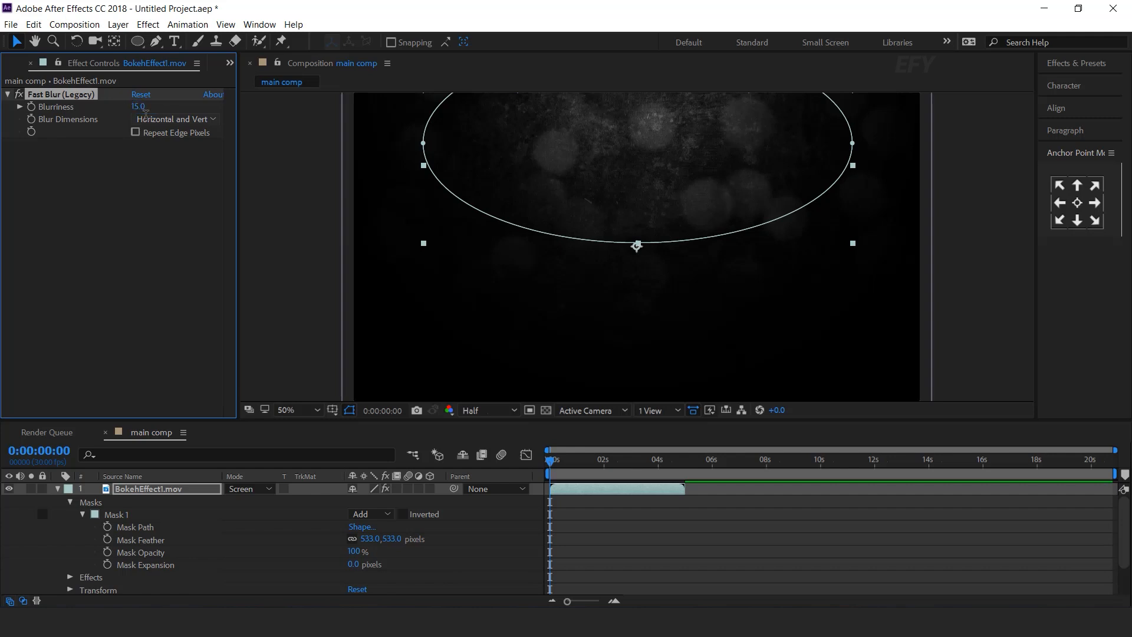
pyautogui.scroll(-2, 555, 265)
pyautogui.click(717, 542)
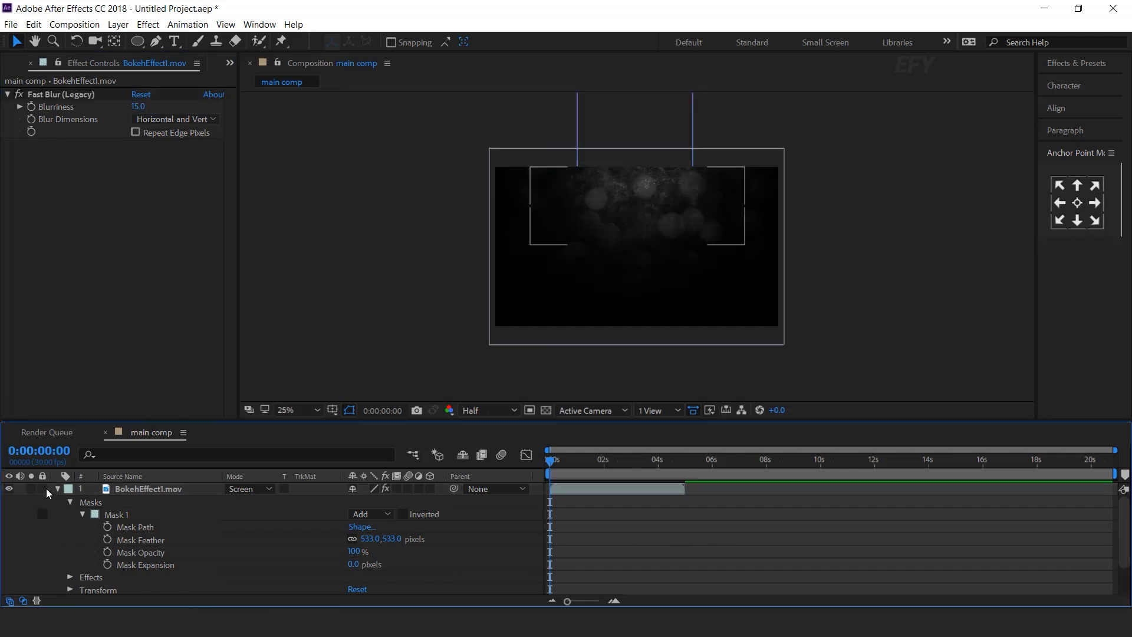
pyautogui.click(59, 490)
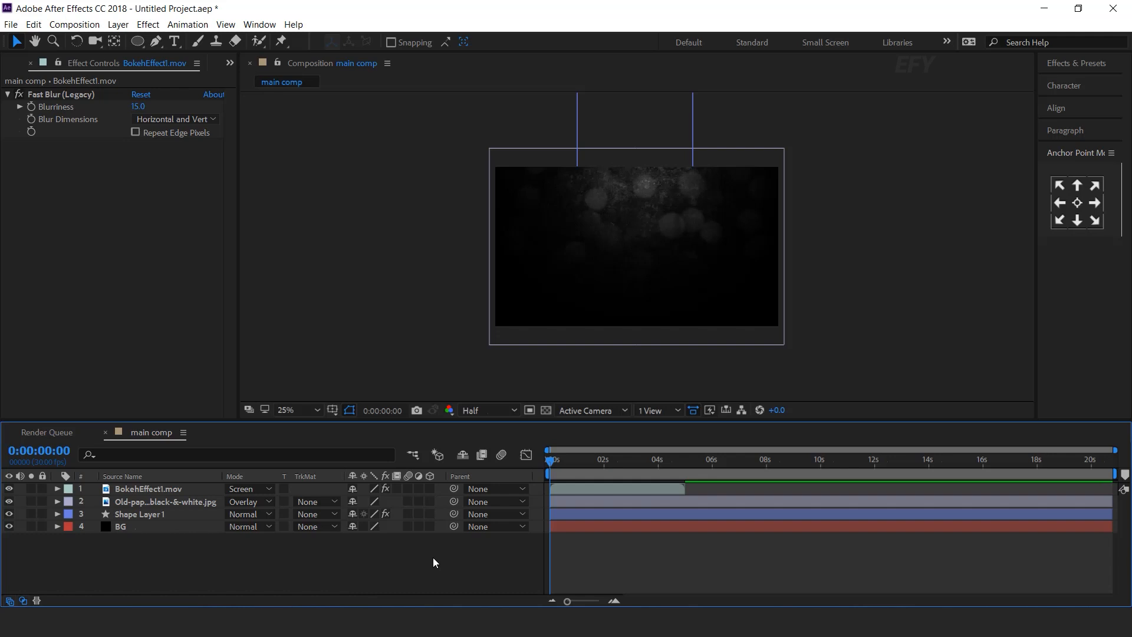
pyautogui.click(16, 65)
# Add Particles_16.mov above the bokeh in Screen mode at 30% opacity.
pyautogui.moveTo(37, 326); pyautogui.dragTo(189, 485)
pyautogui.click(243, 488)
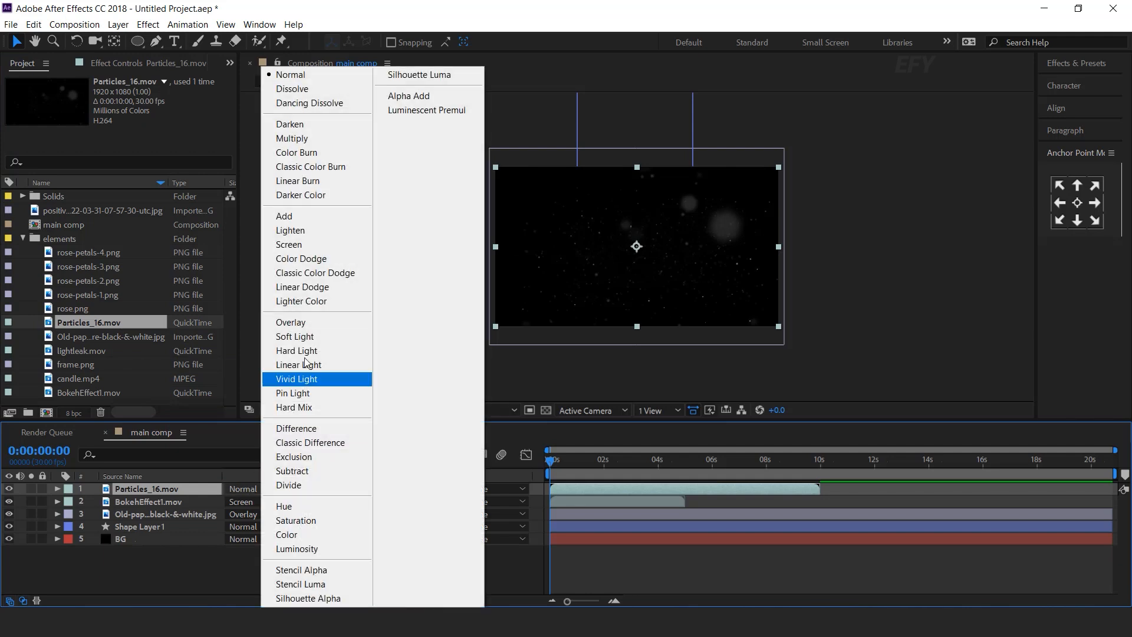
pyautogui.click(315, 246)
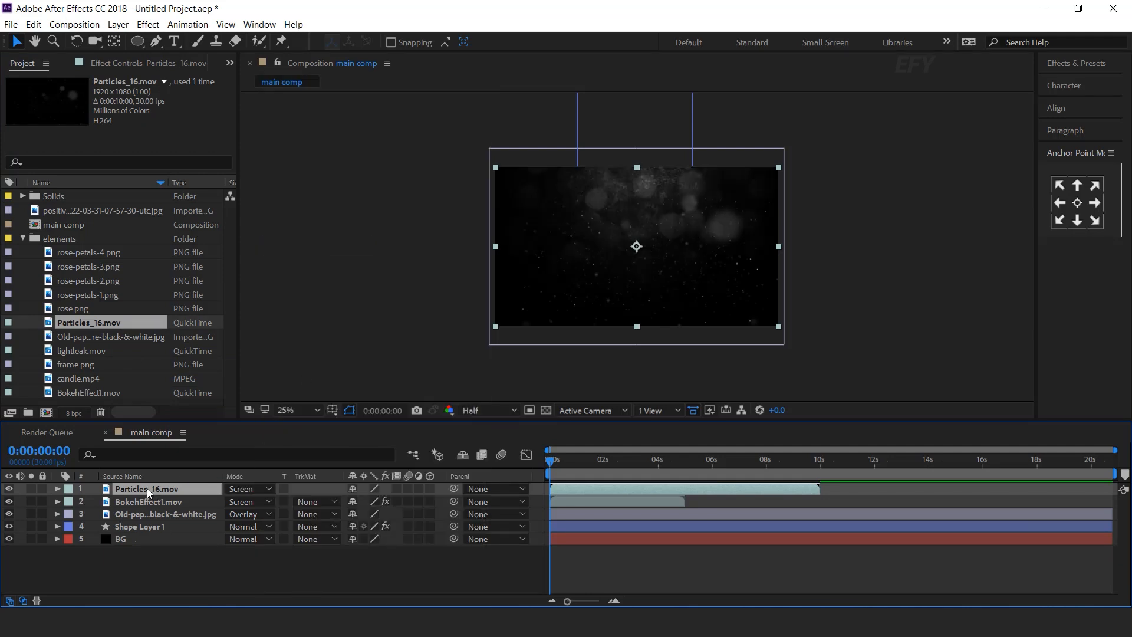
pyautogui.press('t')
pyautogui.click(359, 501)
pyautogui.write('30')
pyautogui.press('Return')
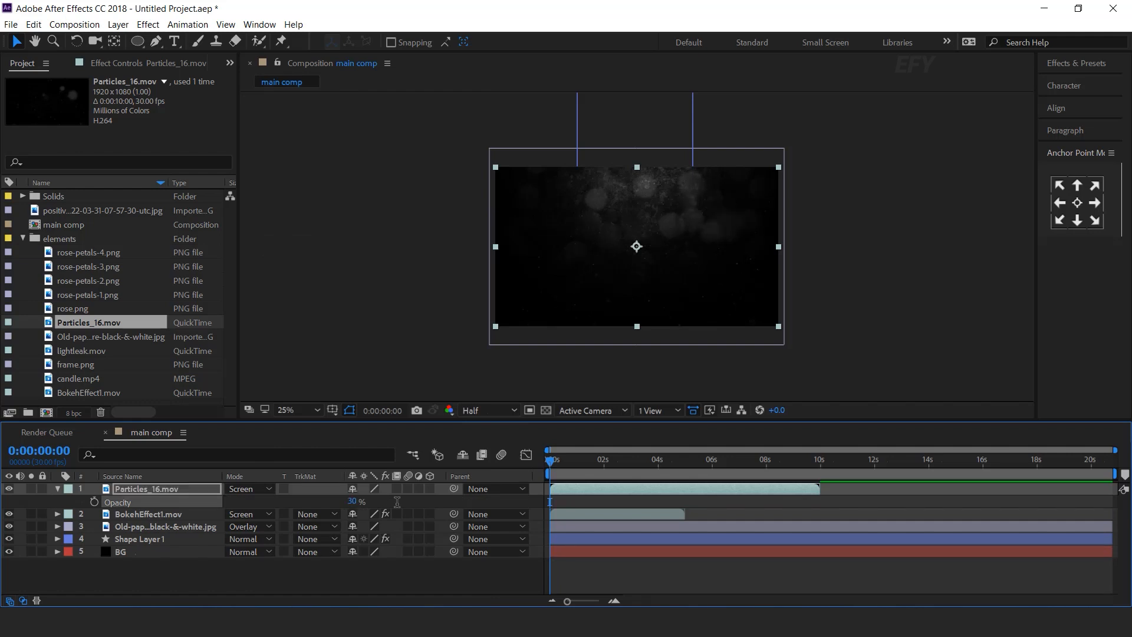
pyautogui.click(58, 488)
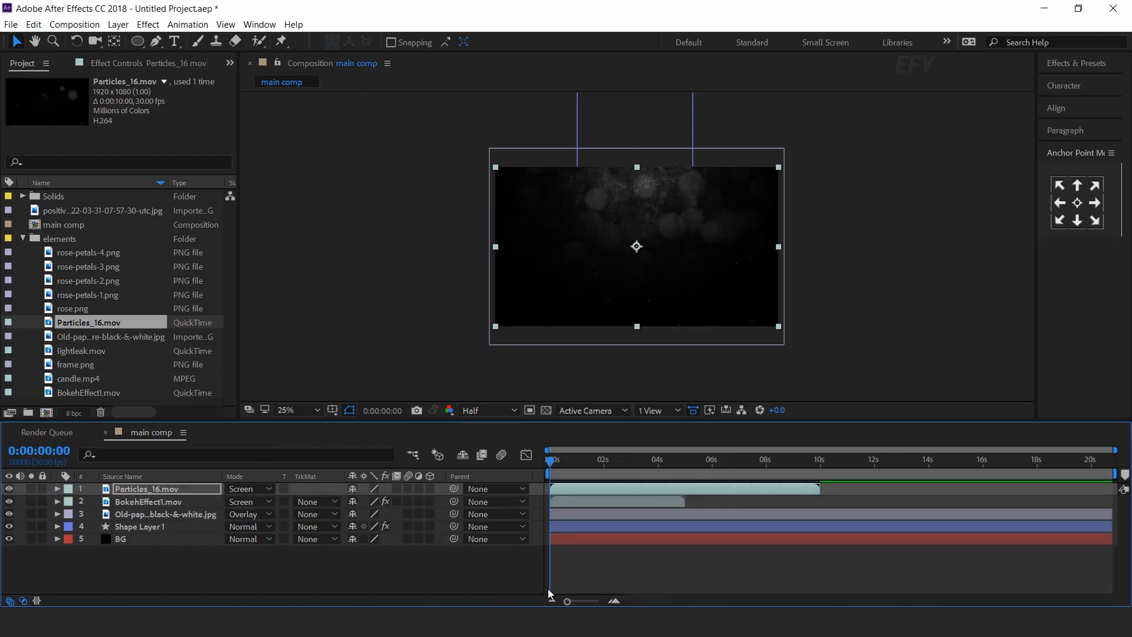
pyautogui.click(496, 571)
# Duplicate BokehEffect1.mov and shift the copy to start where the original ends.
pyautogui.click(612, 601)
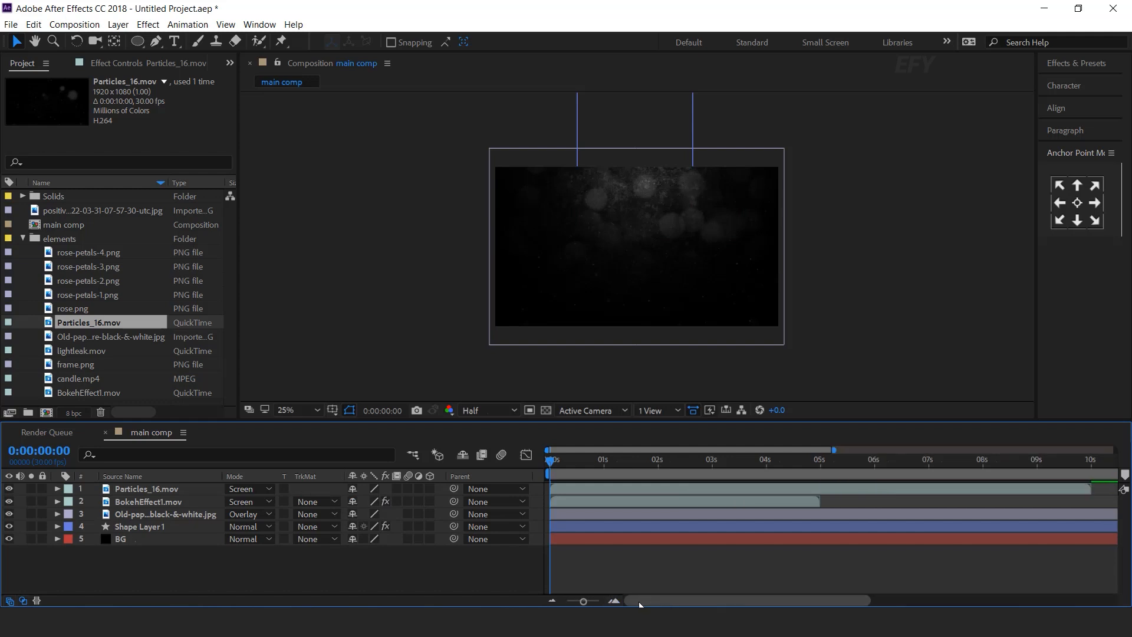
pyautogui.click(567, 500)
pyautogui.hotkey('ctrl', 'd')
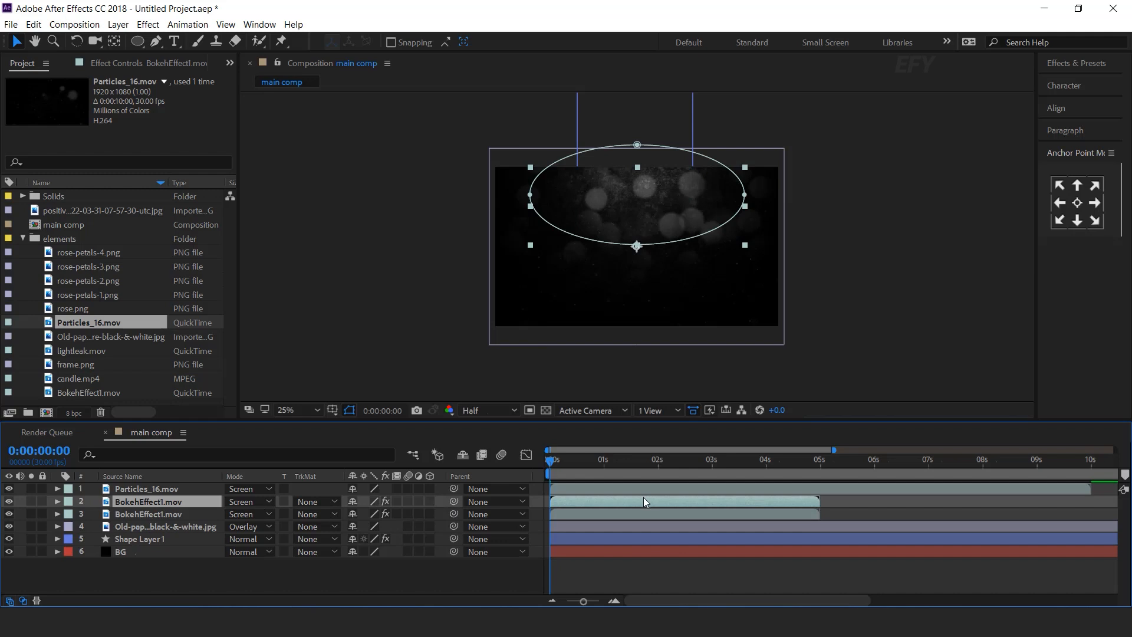
pyautogui.moveTo(556, 501); pyautogui.dragTo(825, 508)
pyautogui.moveTo(861, 464); pyautogui.dragTo(799, 474)
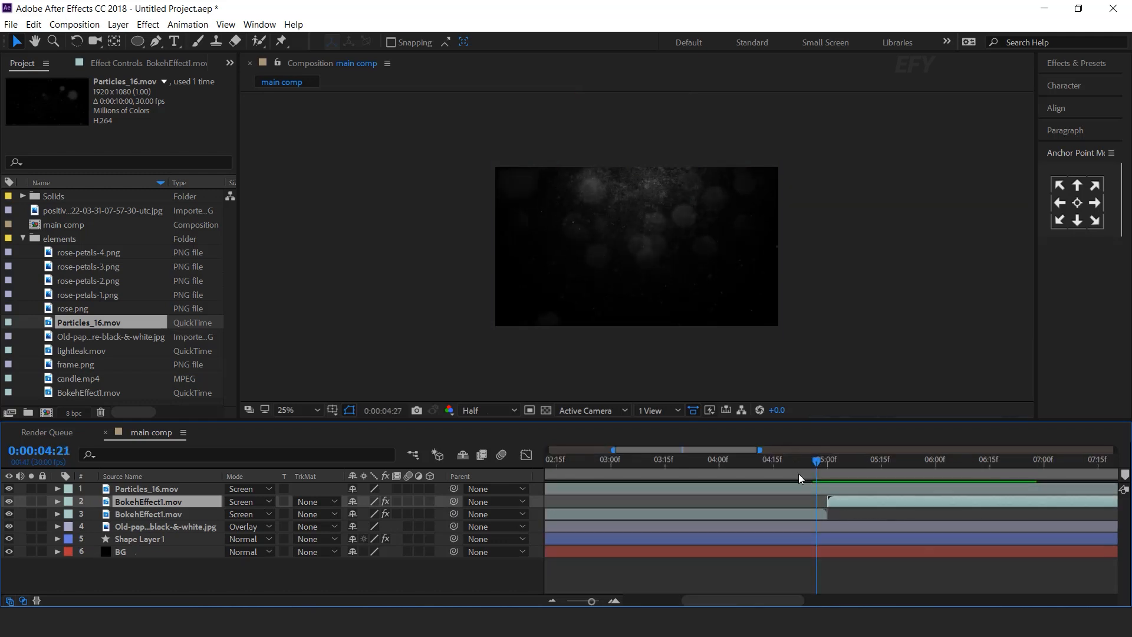
pyautogui.scroll(-5, 780, 540)
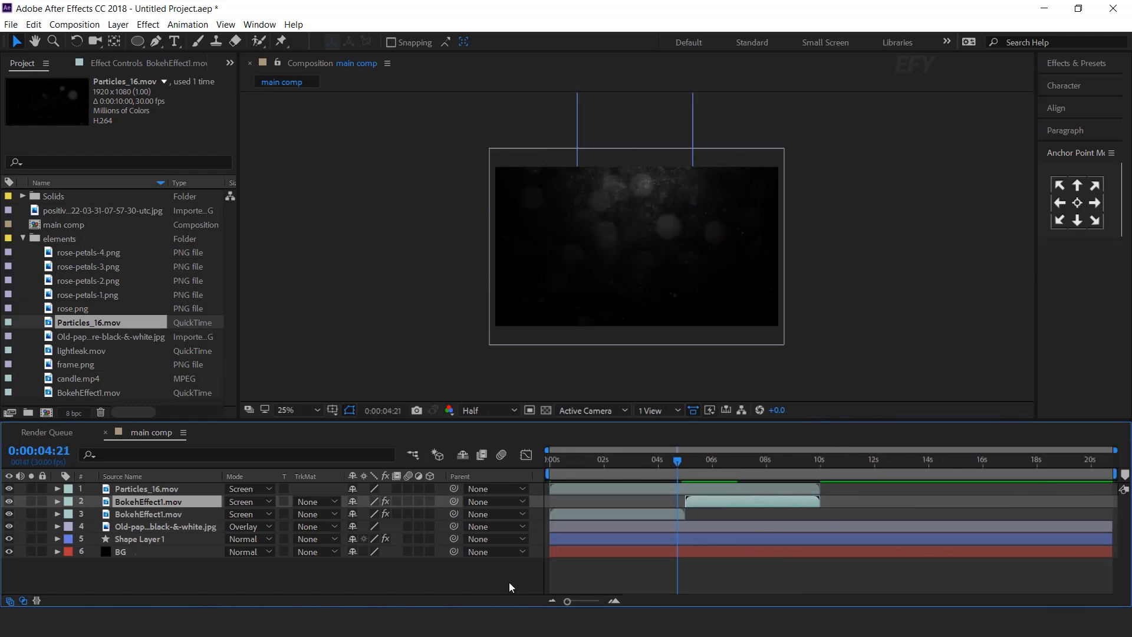
pyautogui.click(485, 583)
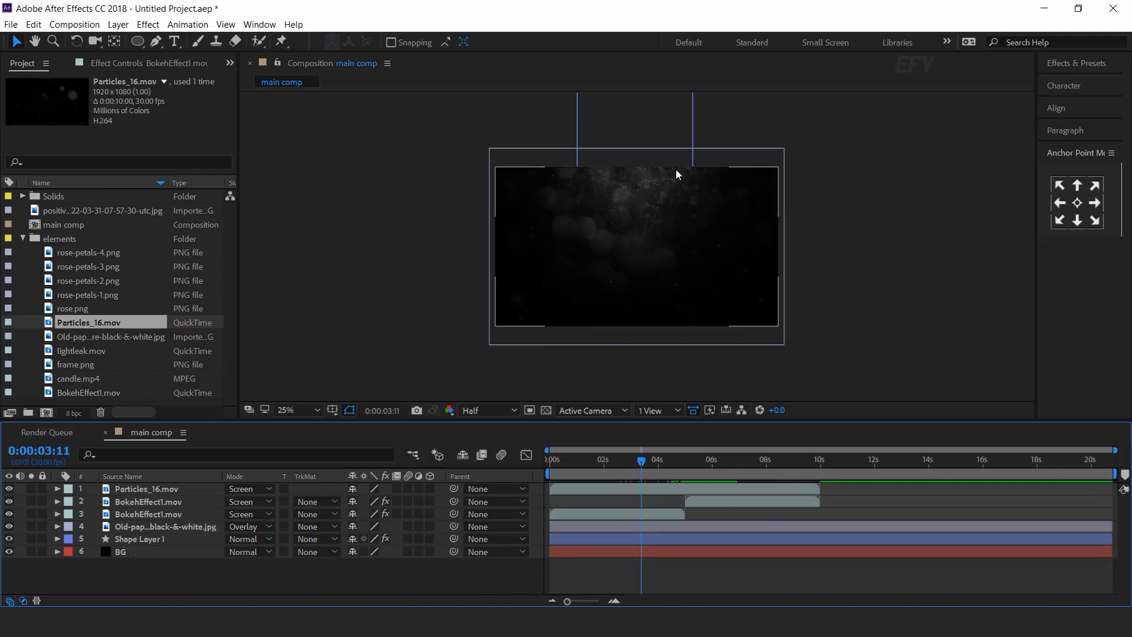
# Create a composition named fog with a black solid carrying Fractal Noise.
pyautogui.click(23, 239)
pyautogui.click(46, 412)
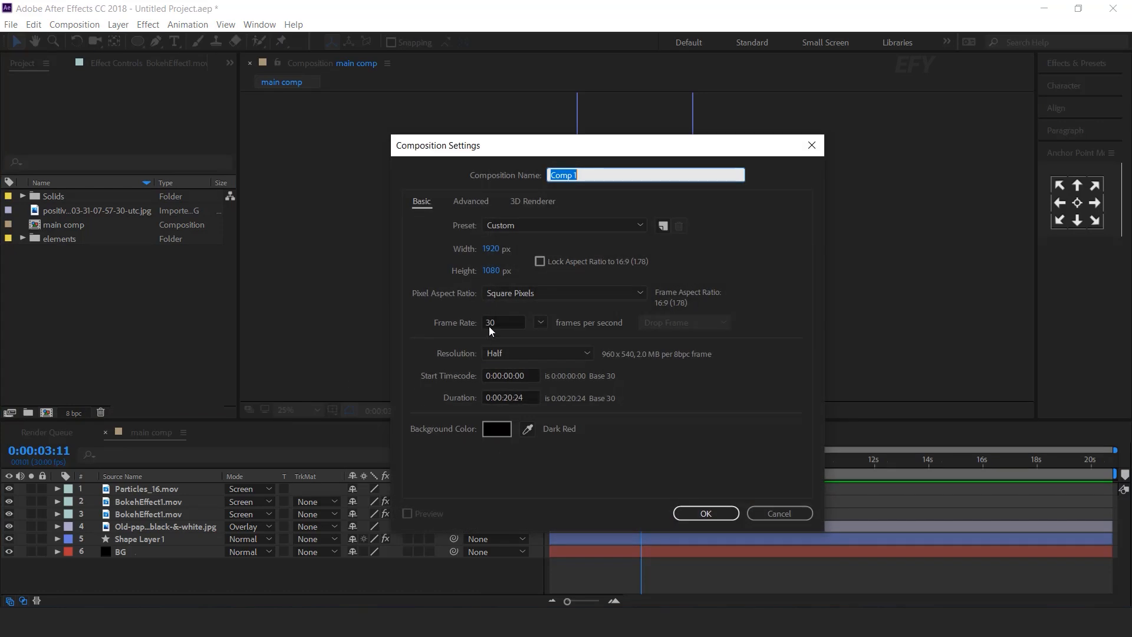
pyautogui.write('fog')
pyautogui.press('Return')
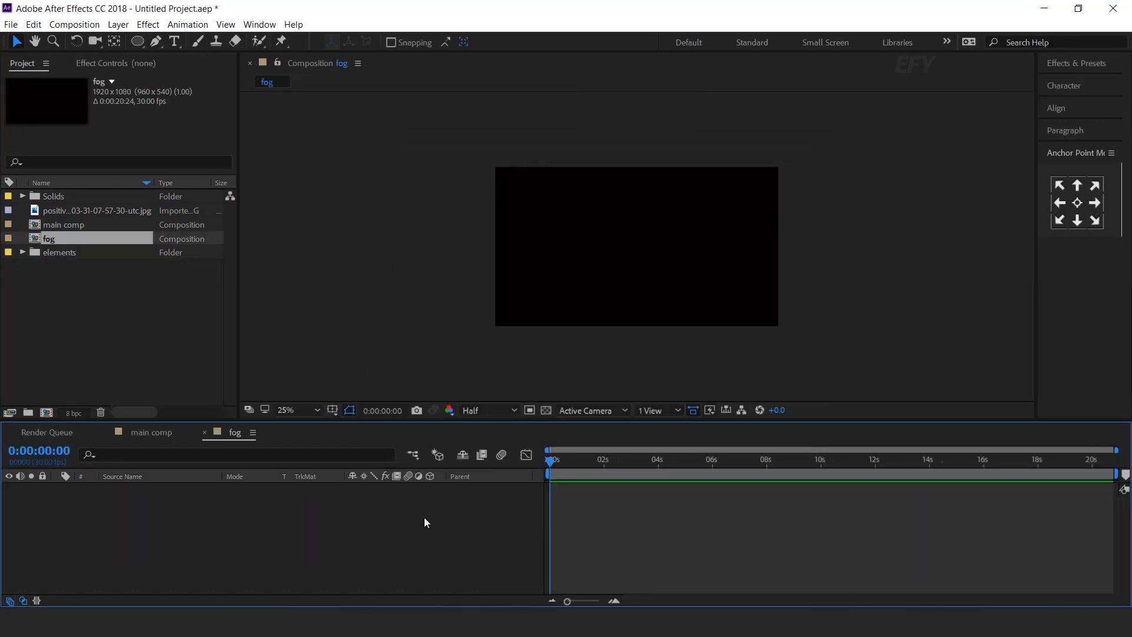
pyautogui.hotkey('ctrl', 'y')
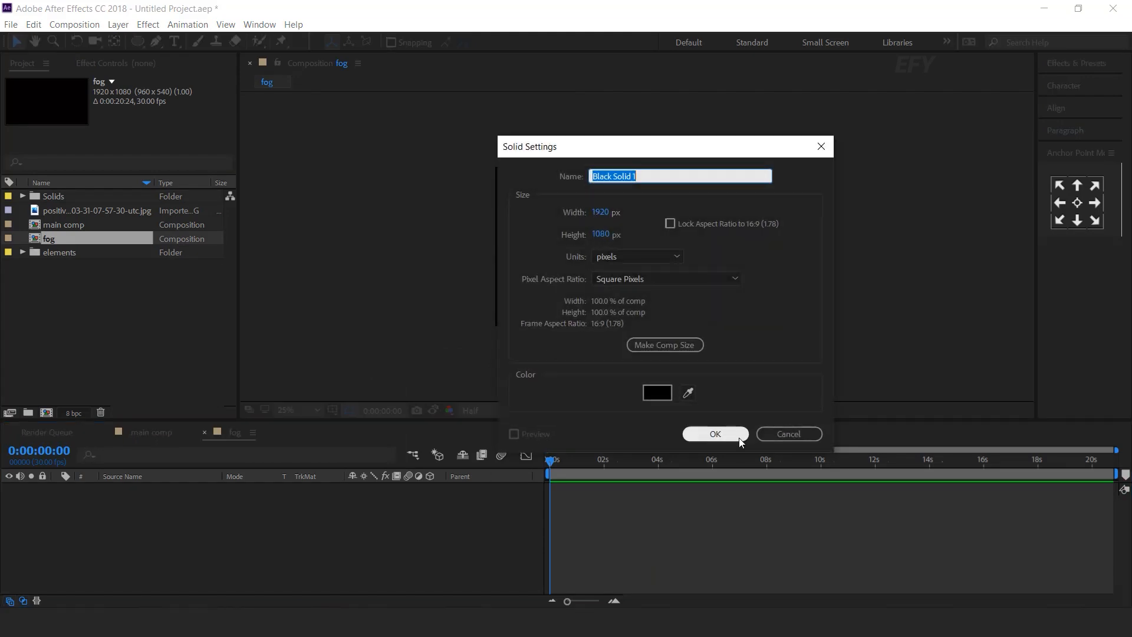
pyautogui.click(738, 437)
pyautogui.hotkey('ctrl', 'space')
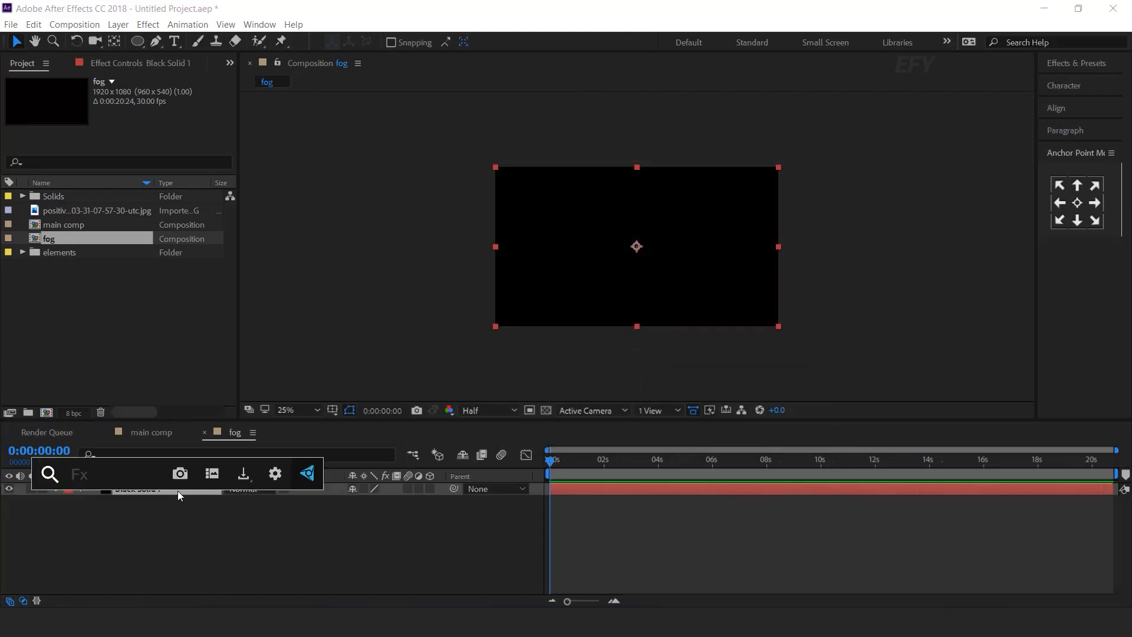
pyautogui.write('fra')
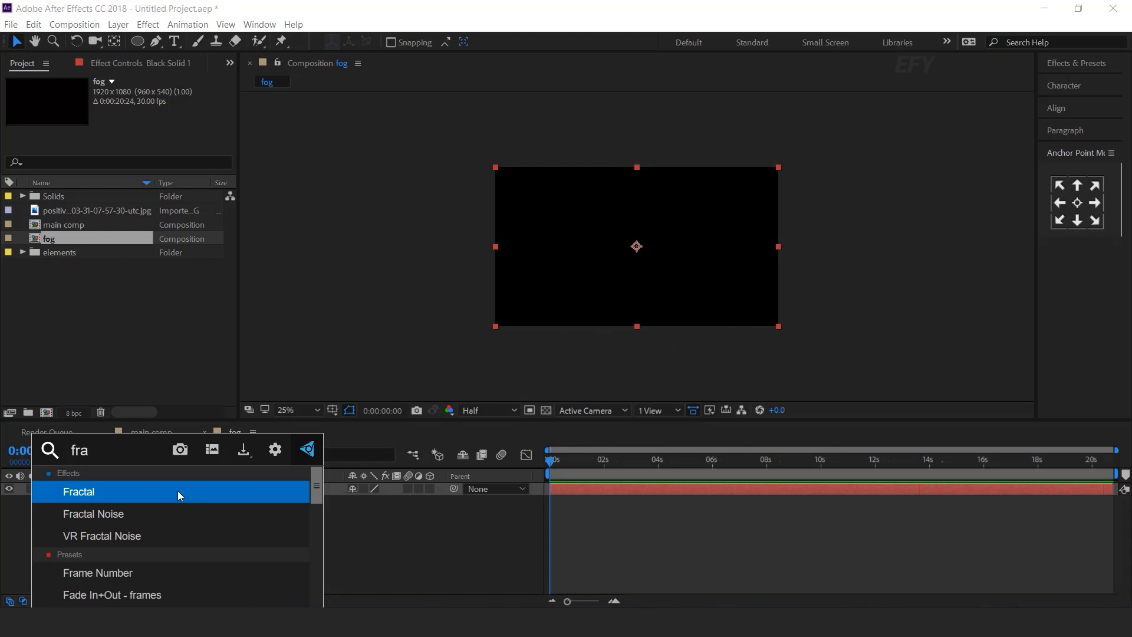
pyautogui.press('Down')
pyautogui.press('Return')
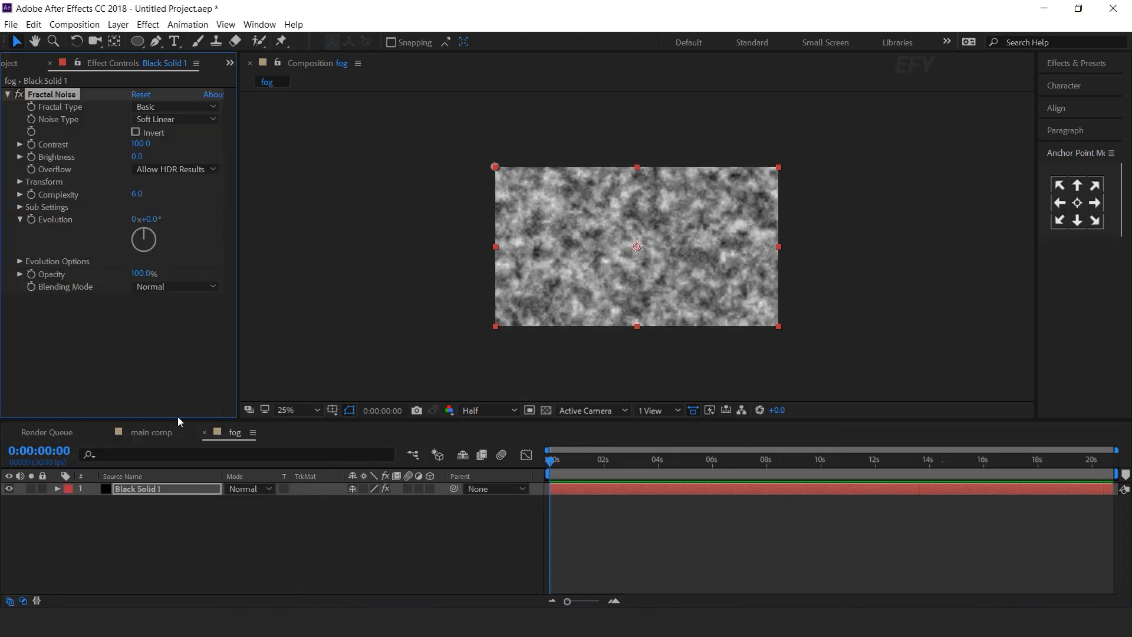
# Turn off Uniform Scaling and set Scale Width 500, Scale Height 300, Complexity 20.
pyautogui.click(20, 182)
pyautogui.click(135, 206)
pyautogui.click(140, 232)
pyautogui.write('500')
pyautogui.press('Return')
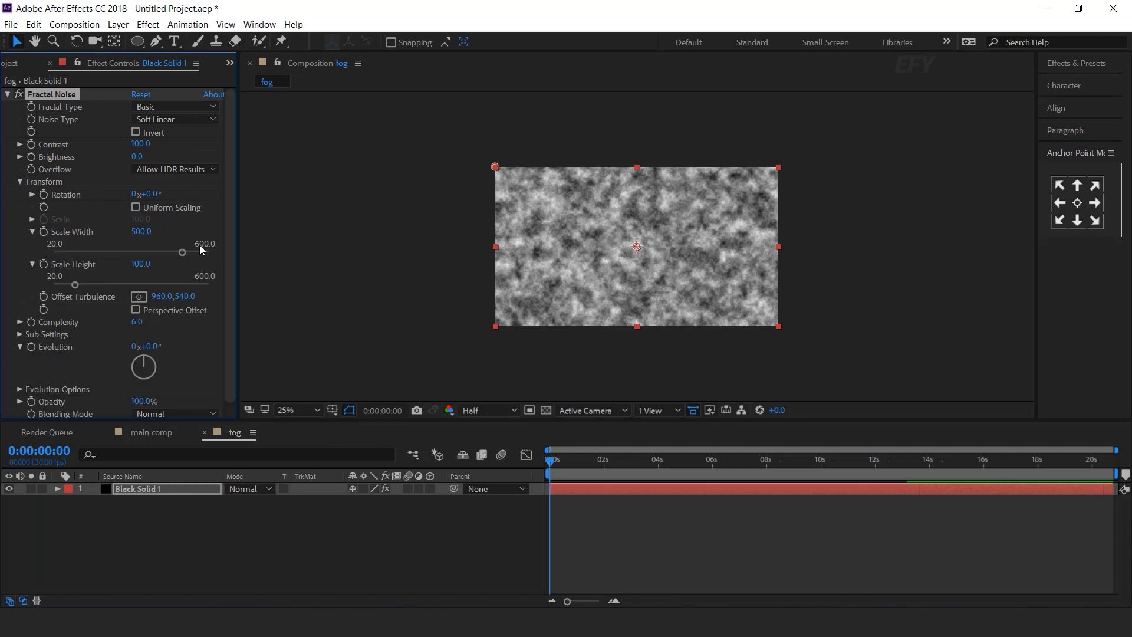
pyautogui.click(141, 264)
pyautogui.write('300')
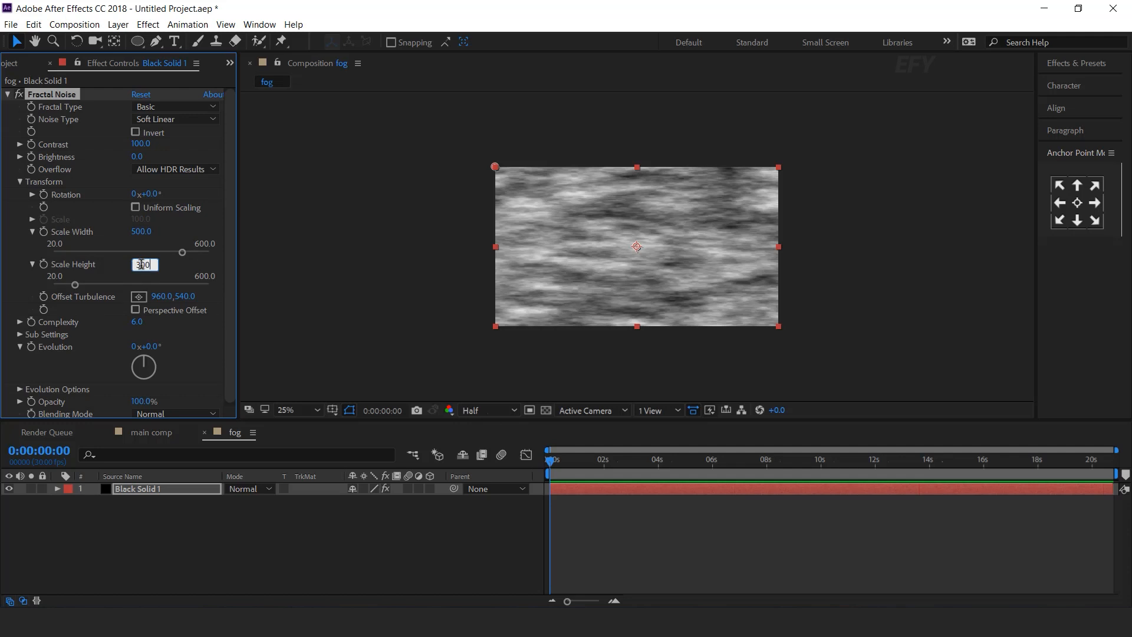
pyautogui.press('Return')
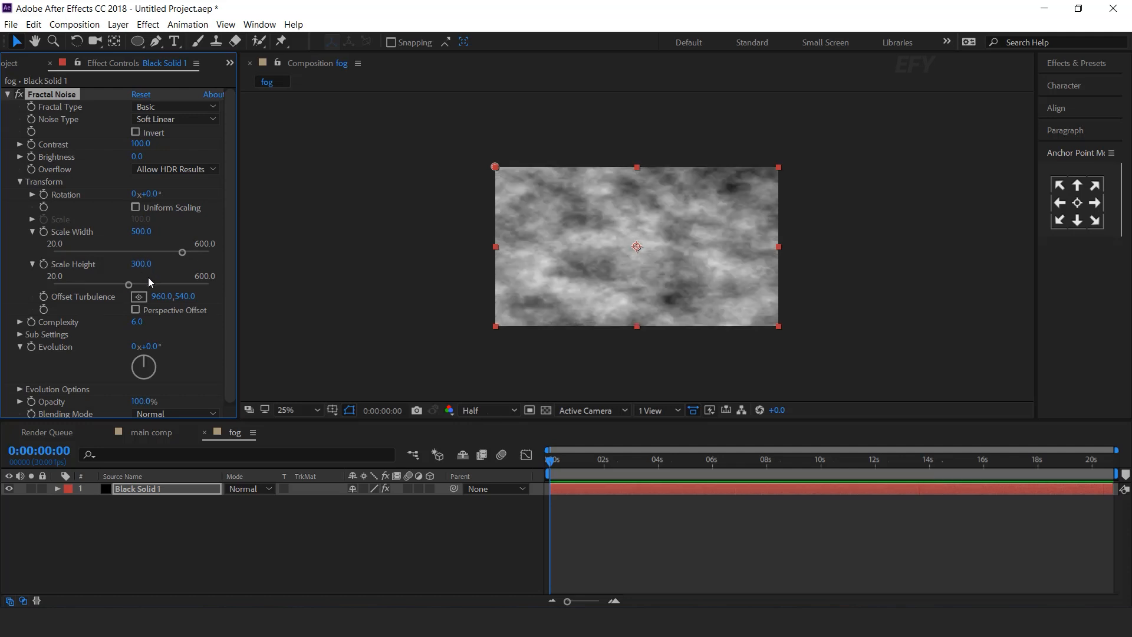
pyautogui.click(140, 324)
pyautogui.write('20')
pyautogui.press('Return')
pyautogui.click(393, 523)
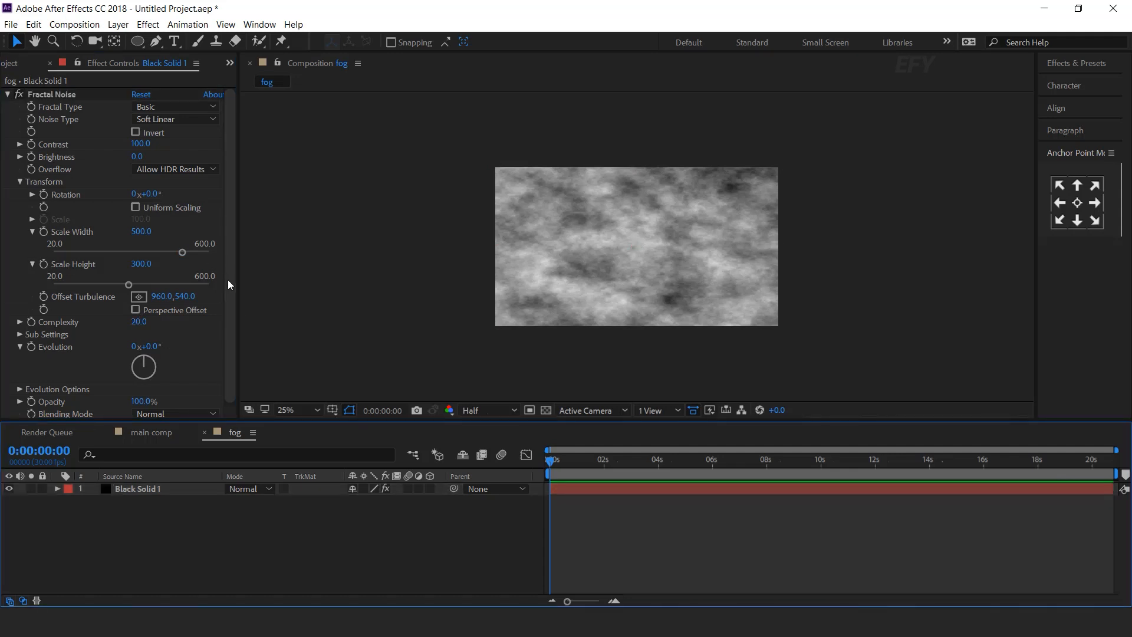
pyautogui.moveTo(228, 280); pyautogui.dragTo(232, 344)
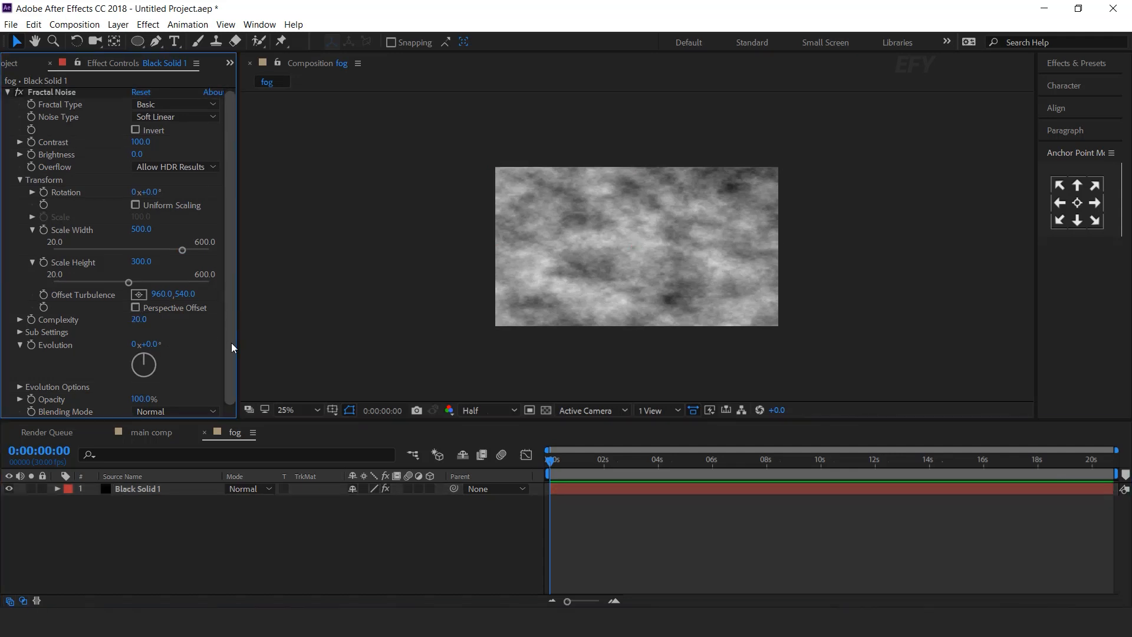
# Drive Fractal Noise Evolution with the expression time*150 and preview it.
pyautogui.keyDown('alt'); pyautogui.click(31, 346); pyautogui.keyUp('alt')
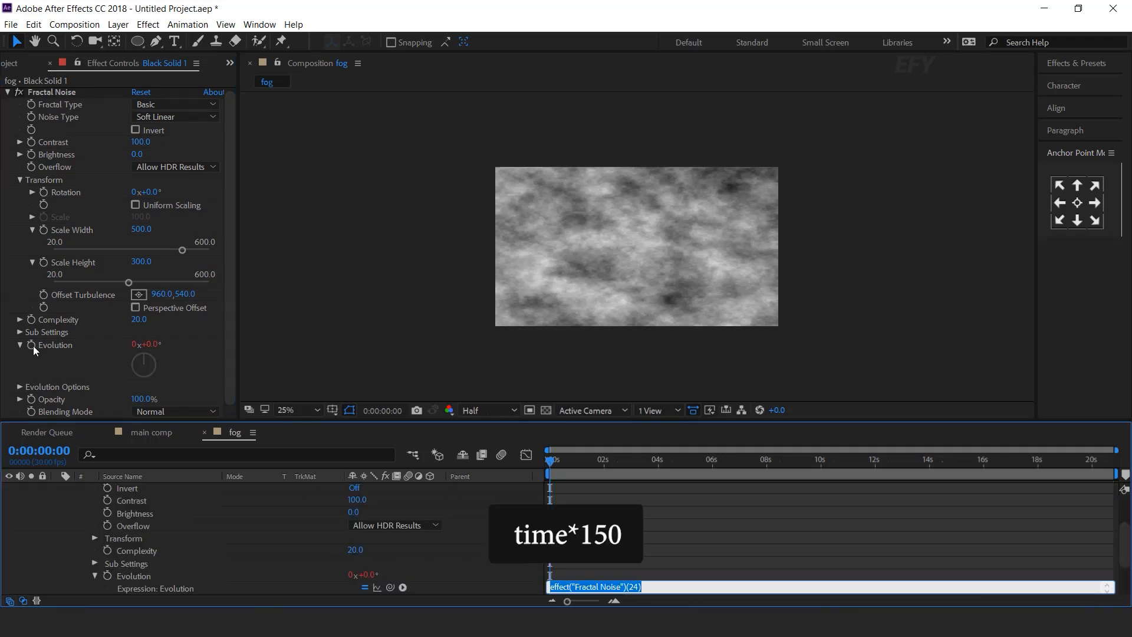
pyautogui.write('time')
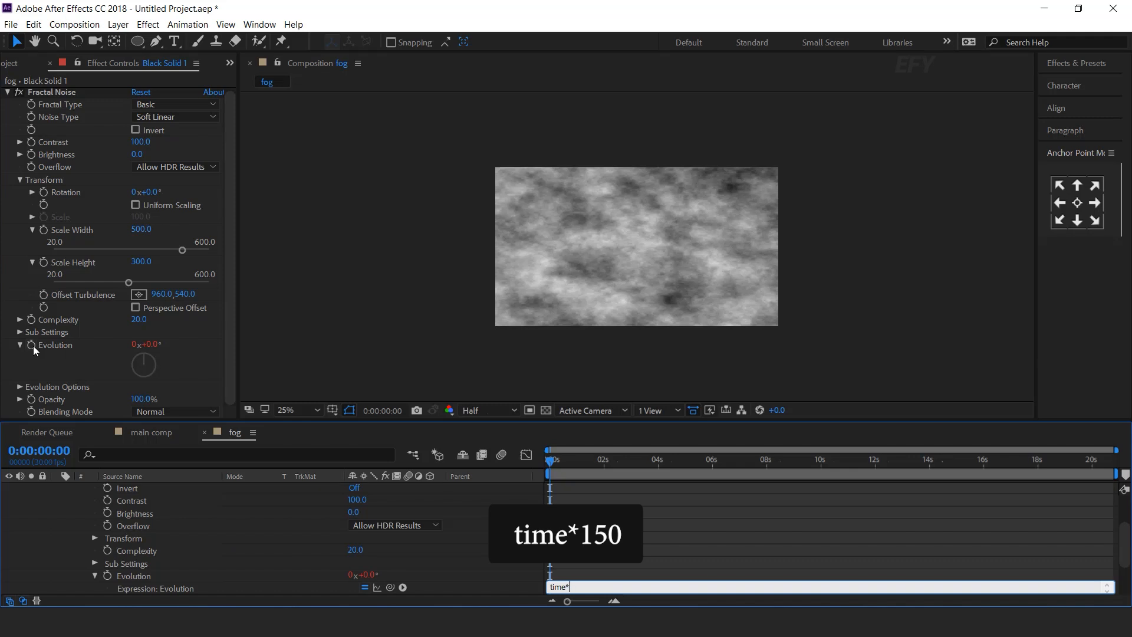
pyautogui.write('*150')
pyautogui.press('KP_Enter')
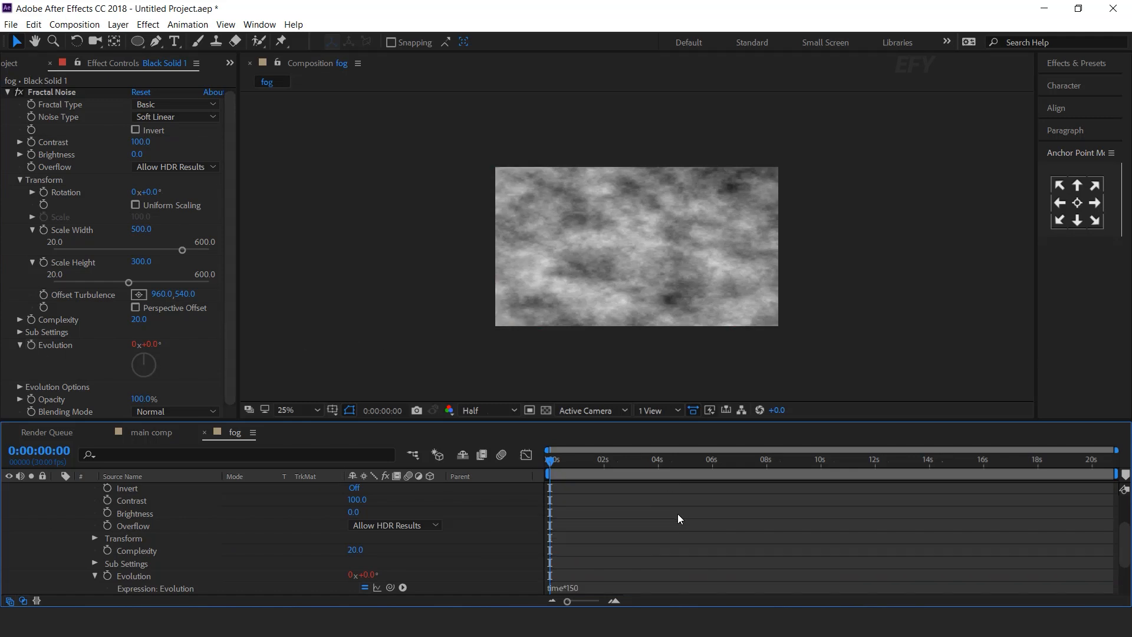
pyautogui.press('space')
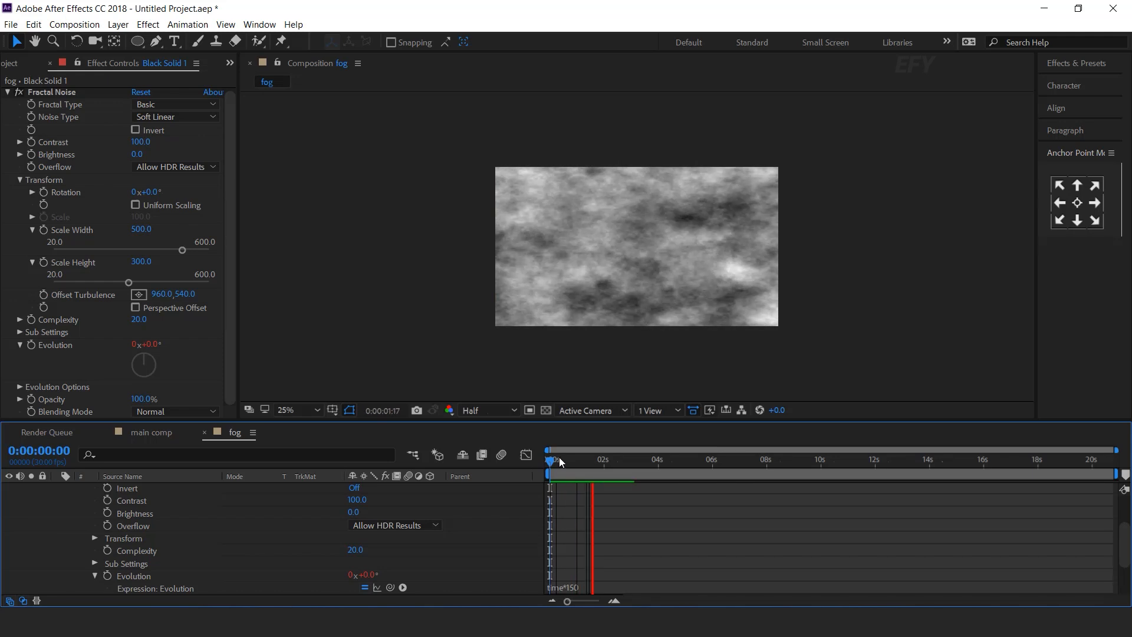
pyautogui.press('space')
pyautogui.click(605, 459)
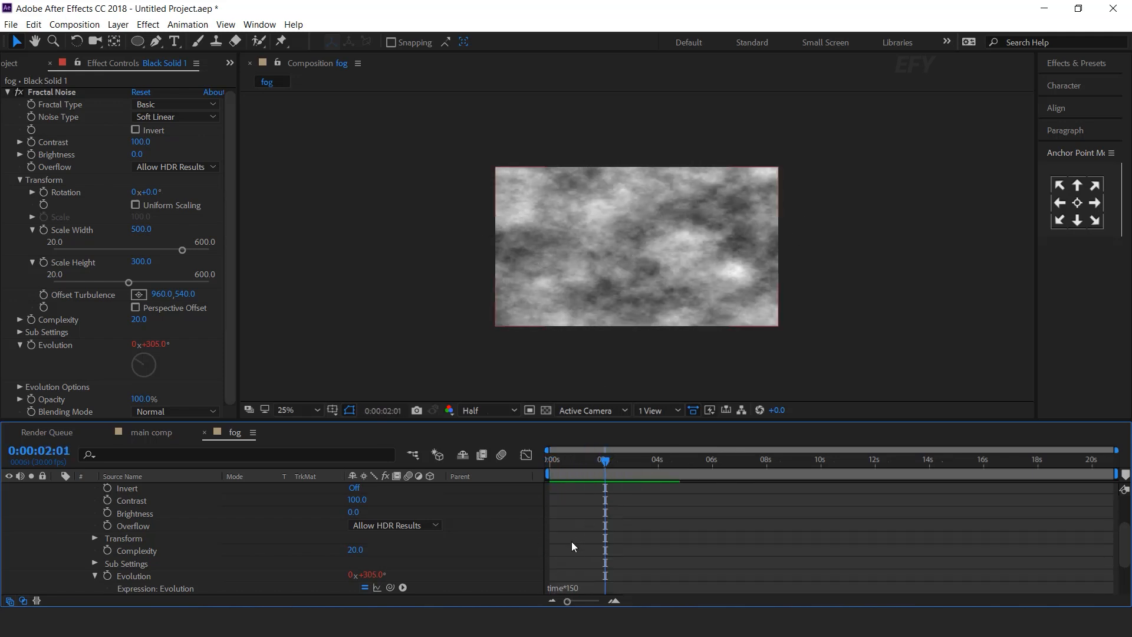
pyautogui.scroll(3, 575, 540)
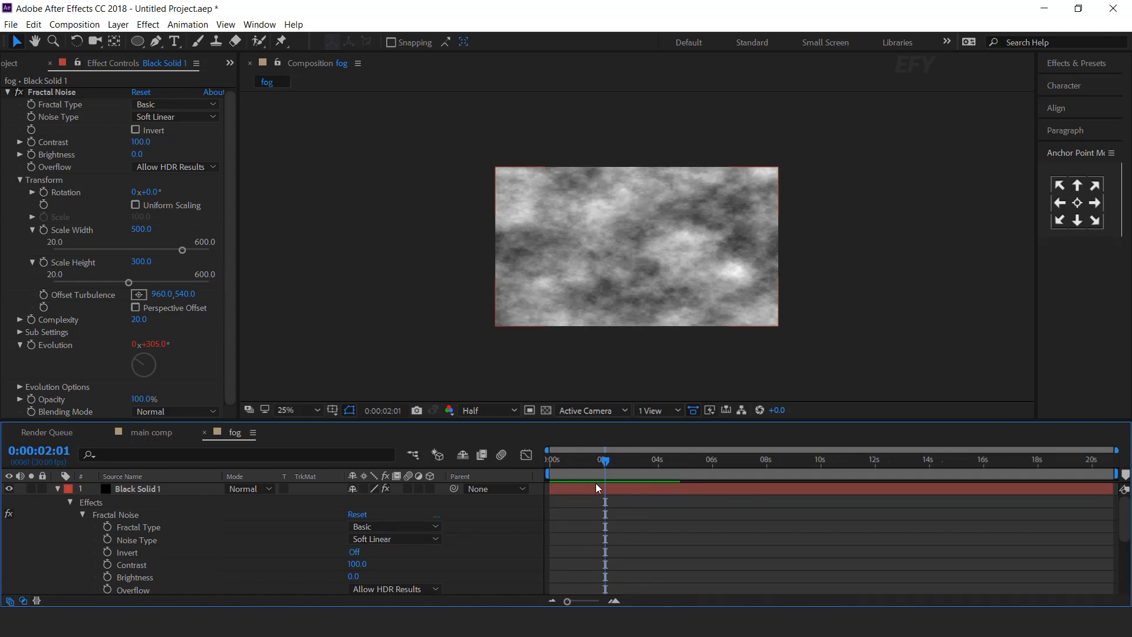
pyautogui.click(445, 250)
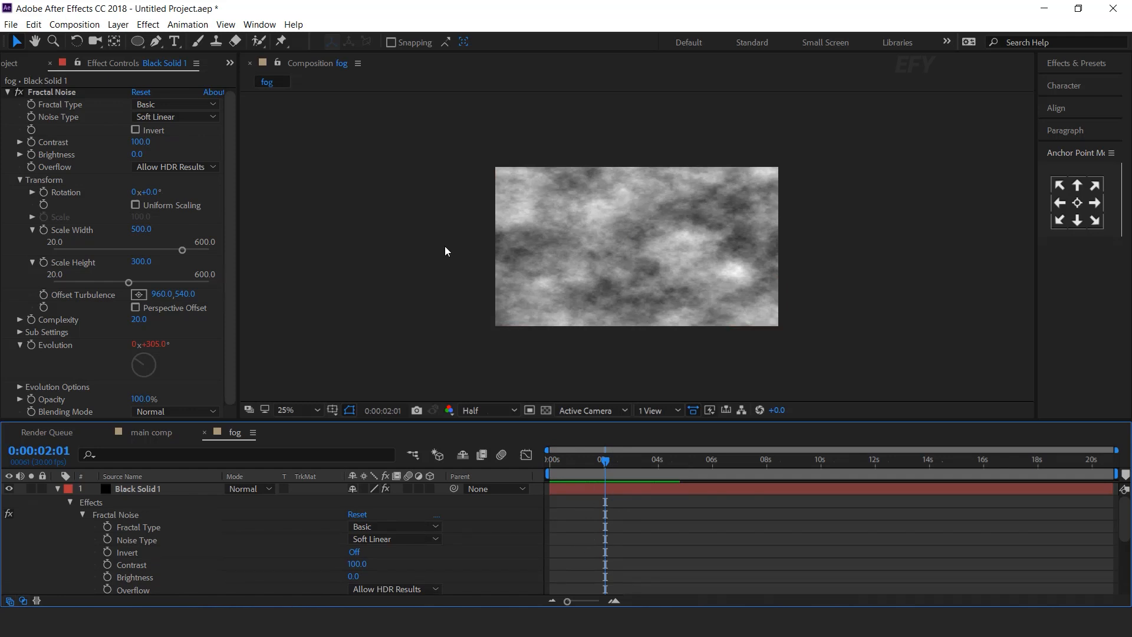
# Give Offset Turbulence the expression [value[0]+time*100, value[1]] and preview the drifting fog.
pyautogui.keyDown('alt'); pyautogui.click(44, 294); pyautogui.keyUp('alt')
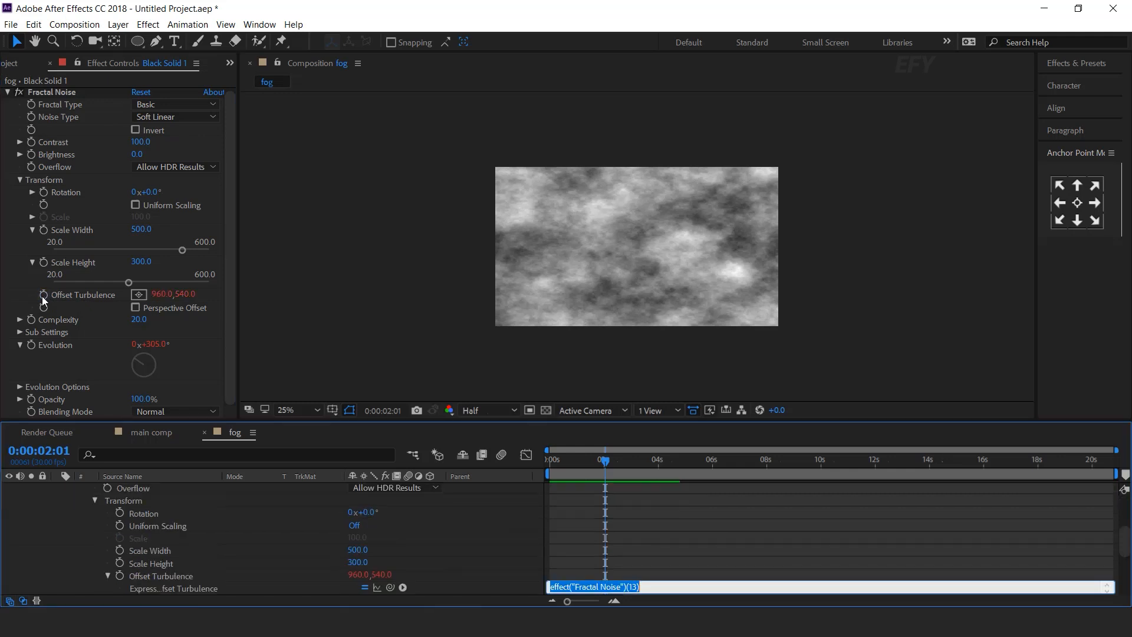
pyautogui.write('value')
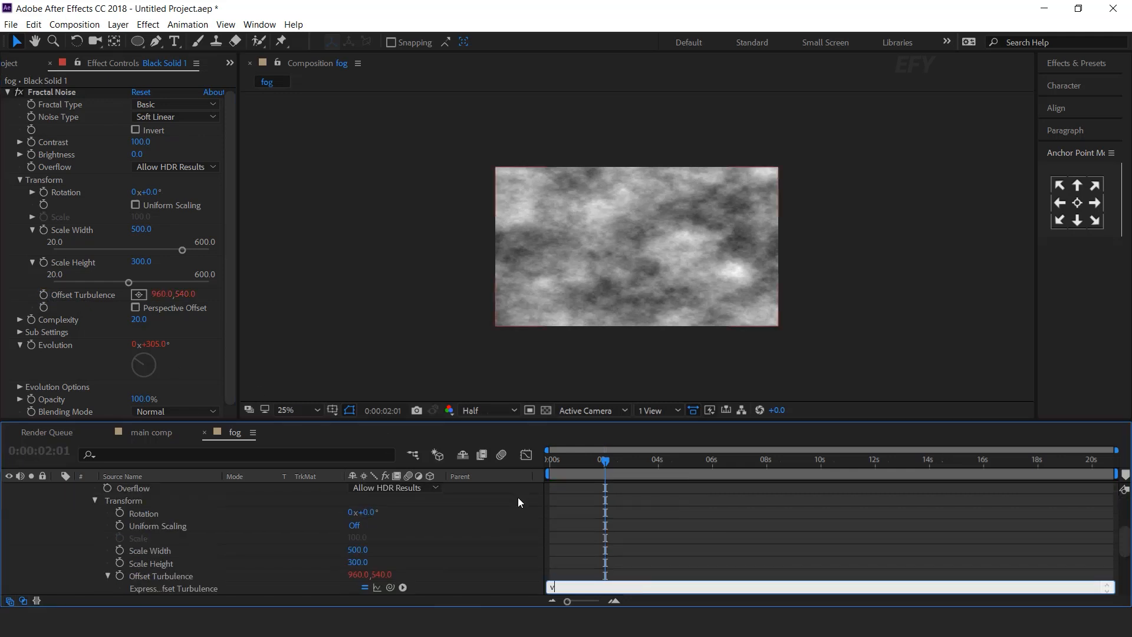
pyautogui.press('BackSpace')
pyautogui.press('BackSpace')
pyautogui.press('BackSpace')
pyautogui.press('BackSpace')
pyautogui.press('BackSpace')
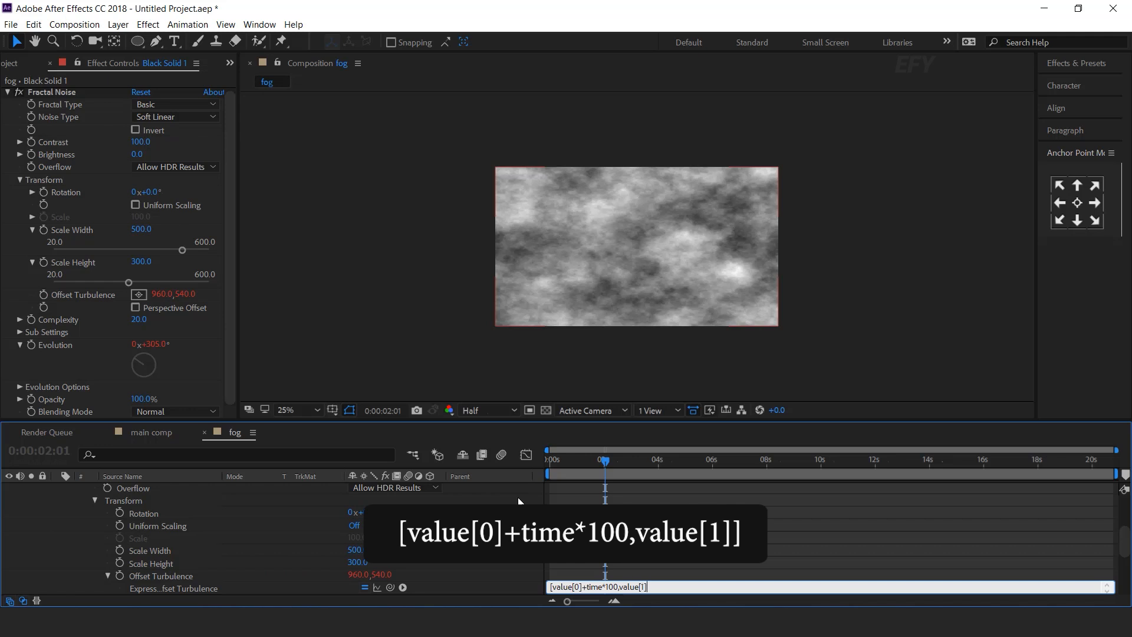
pyautogui.click(750, 528)
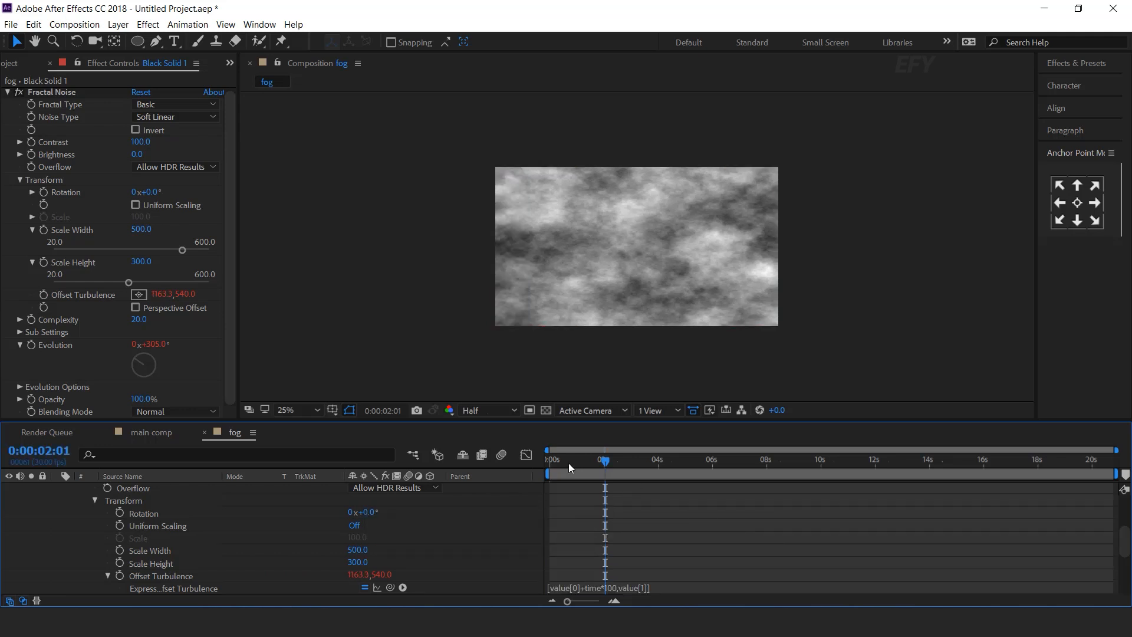
pyautogui.moveTo(569, 462); pyautogui.dragTo(525, 480)
pyautogui.press('space')
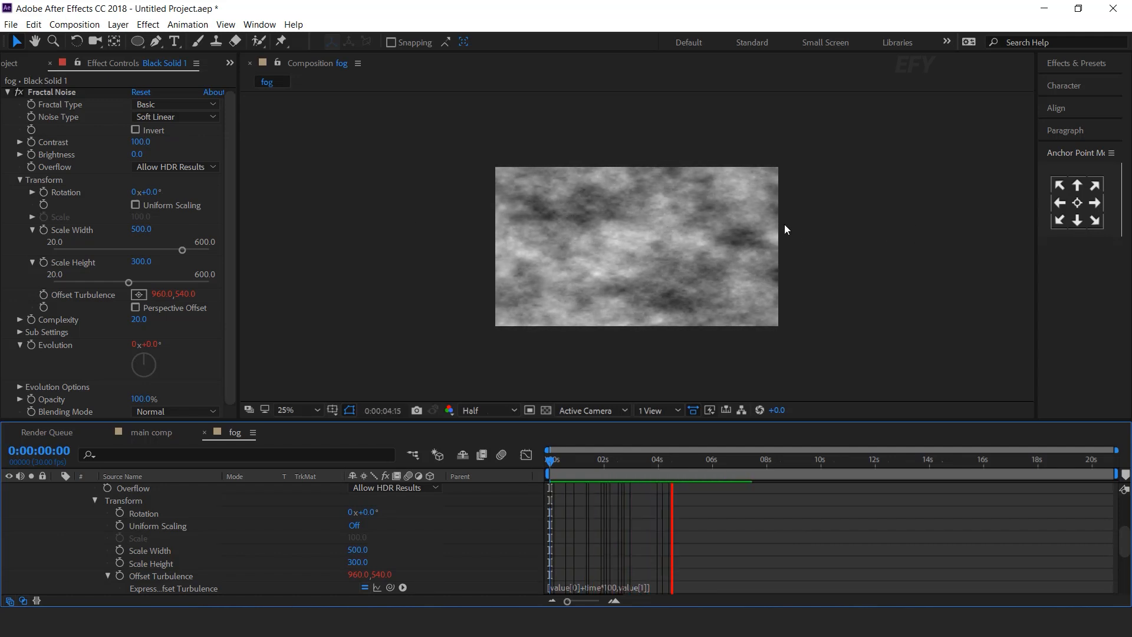
pyautogui.moveTo(584, 464); pyautogui.dragTo(709, 468)
pyautogui.scroll(3, 198, 538)
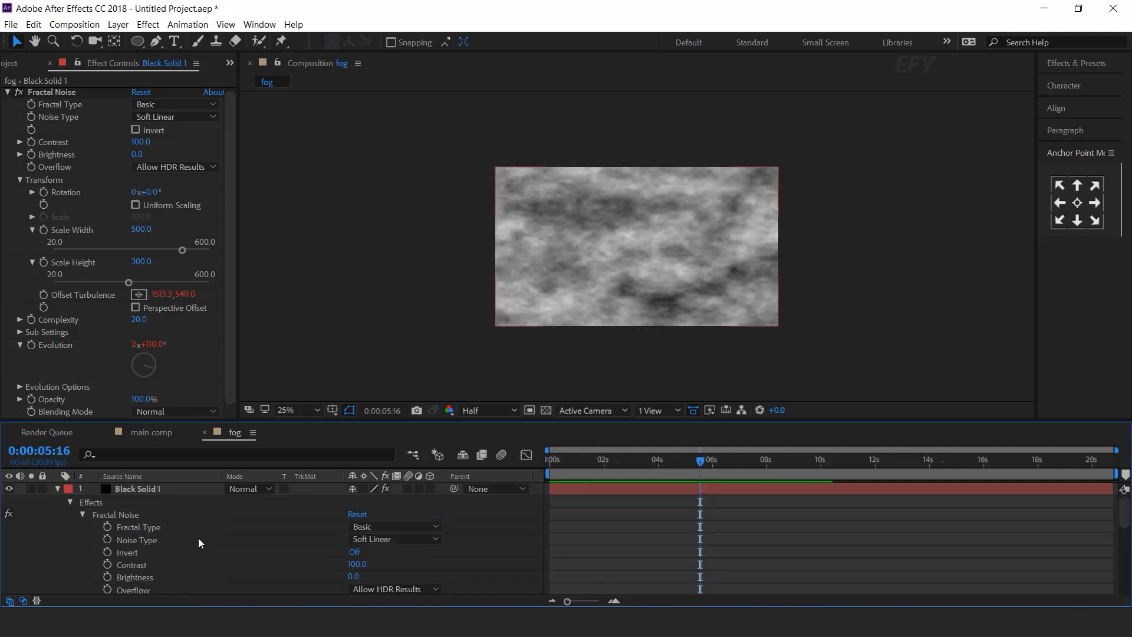
pyautogui.click(58, 489)
# Place the fog comp into the main comp at 20% opacity.
pyautogui.click(167, 440)
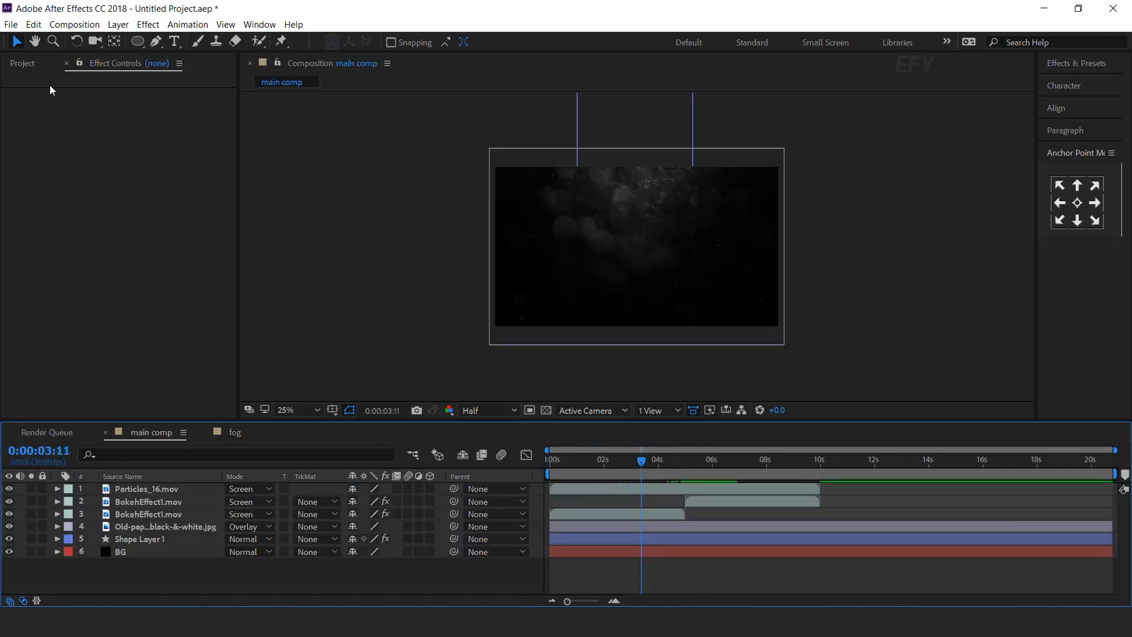
pyautogui.click(22, 64)
pyautogui.moveTo(37, 241); pyautogui.dragTo(168, 490)
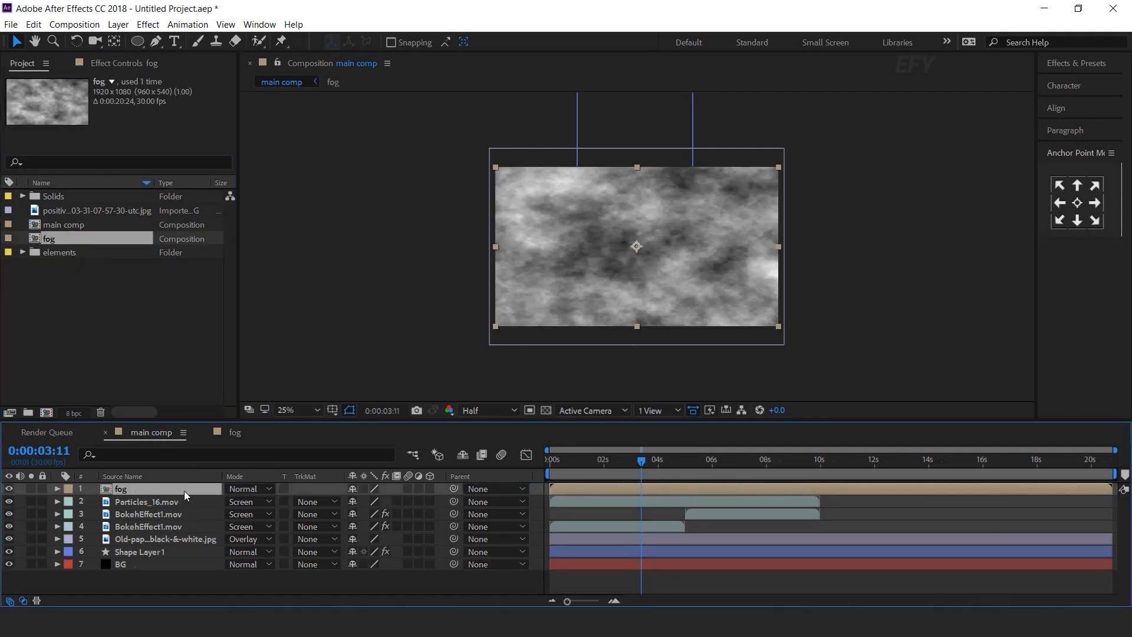
pyautogui.press('t')
pyautogui.click(349, 502)
pyautogui.write('20')
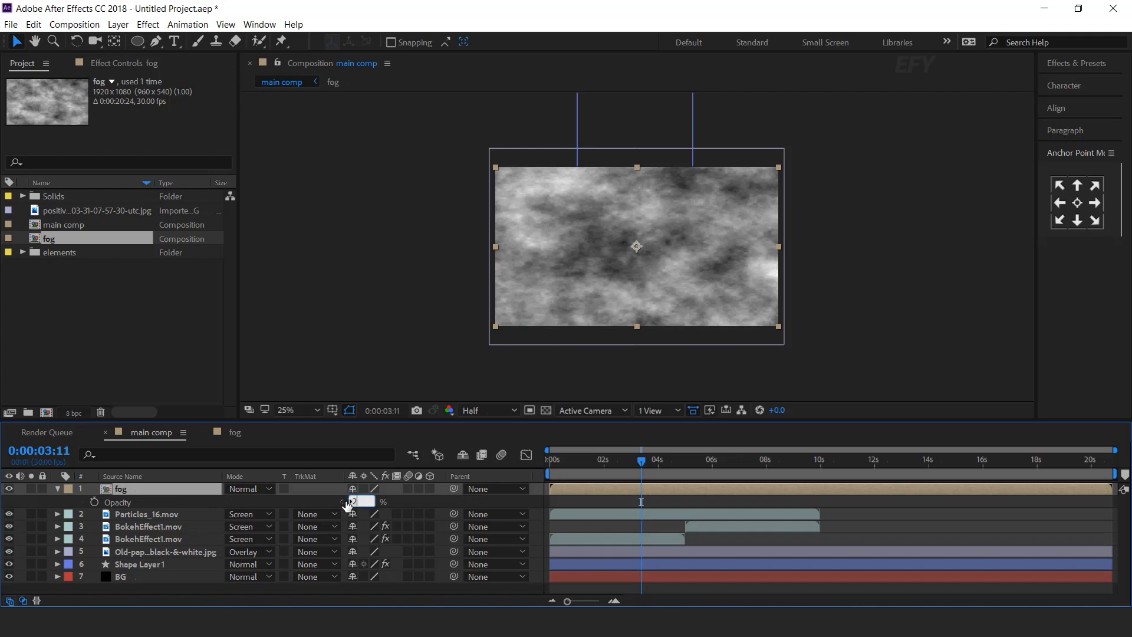
pyautogui.press('Return')
# Mask the fog layer with a Pen-drawn oval across the top, feathered about 537 px.
pyautogui.click(156, 41)
pyautogui.moveTo(618, 132); pyautogui.dragTo(663, 123)
pyautogui.moveTo(524, 219); pyautogui.dragTo(566, 252)
pyautogui.moveTo(660, 240); pyautogui.dragTo(685, 226)
pyautogui.moveTo(747, 176); pyautogui.dragTo(742, 162)
pyautogui.moveTo(618, 132); pyautogui.dragTo(697, 127)
pyautogui.moveTo(661, 240); pyautogui.dragTo(721, 240)
pyautogui.click(70, 502)
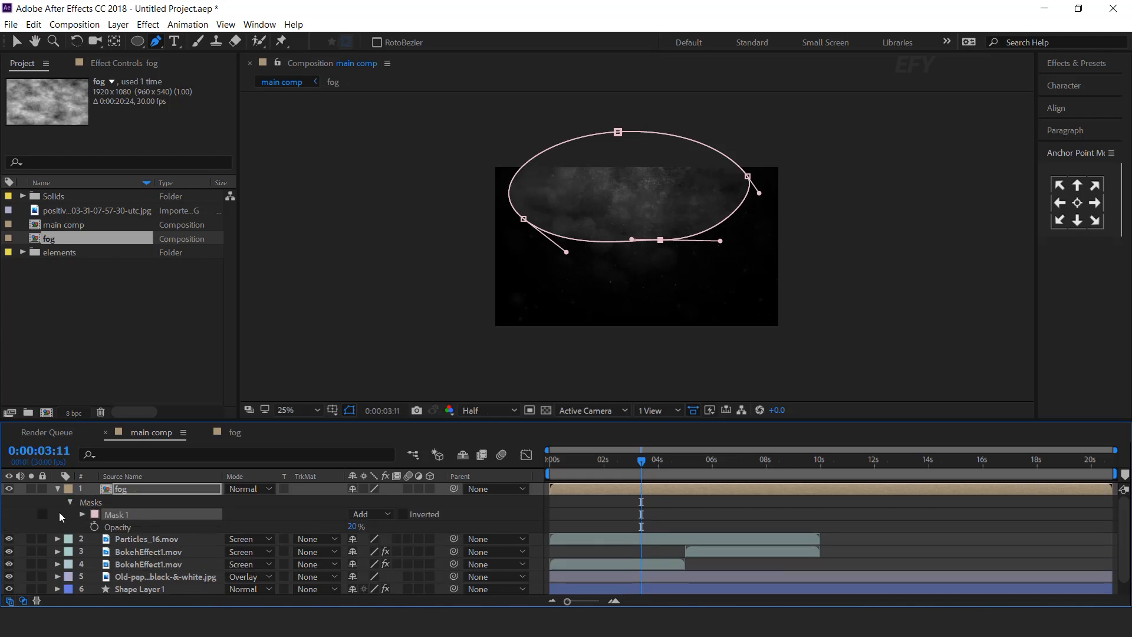
pyautogui.click(82, 514)
pyautogui.moveTo(370, 538); pyautogui.dragTo(779, 539)
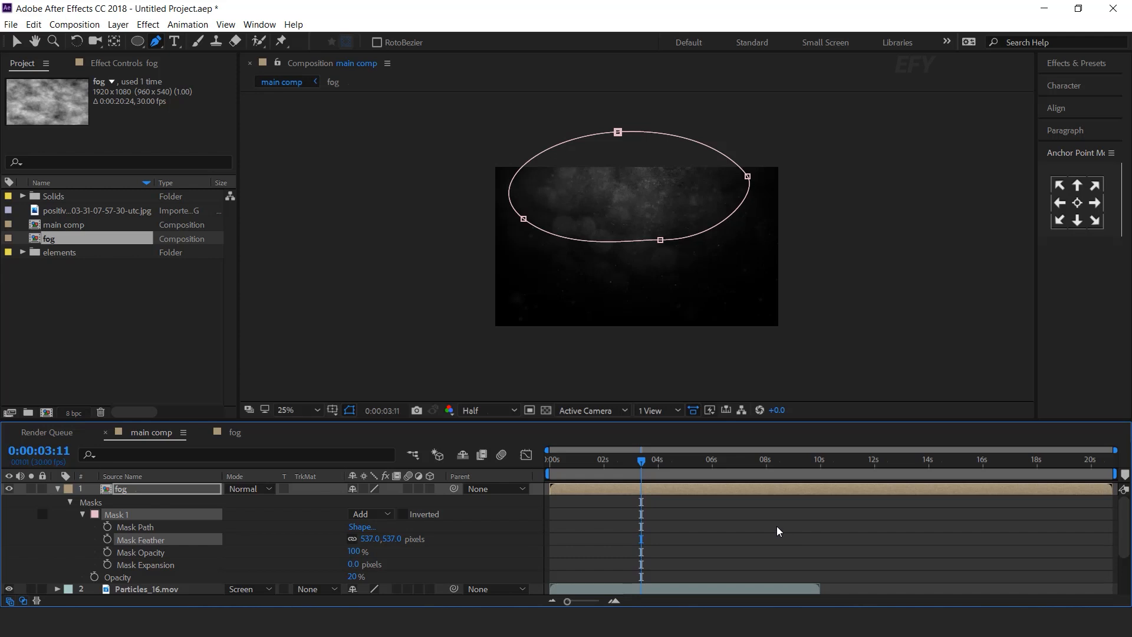
pyautogui.click(779, 531)
# Preview the scene from the start, stopping around 3:05.
pyautogui.moveTo(625, 465); pyautogui.dragTo(543, 522)
pyautogui.press('space')
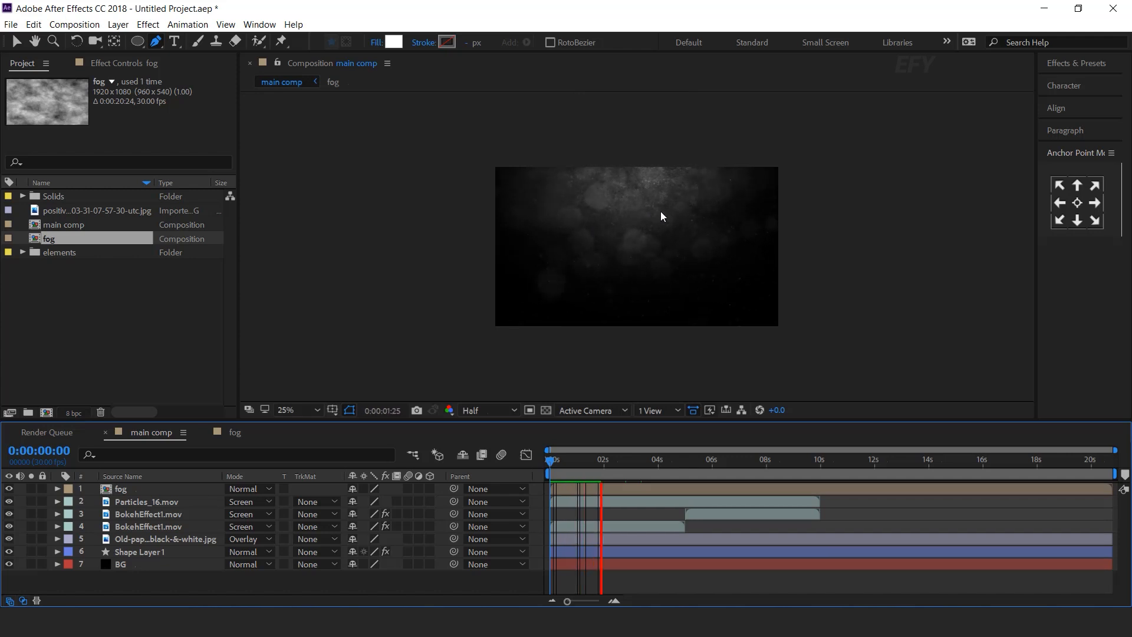
pyautogui.press('space')
pyautogui.moveTo(664, 463); pyautogui.dragTo(635, 474)
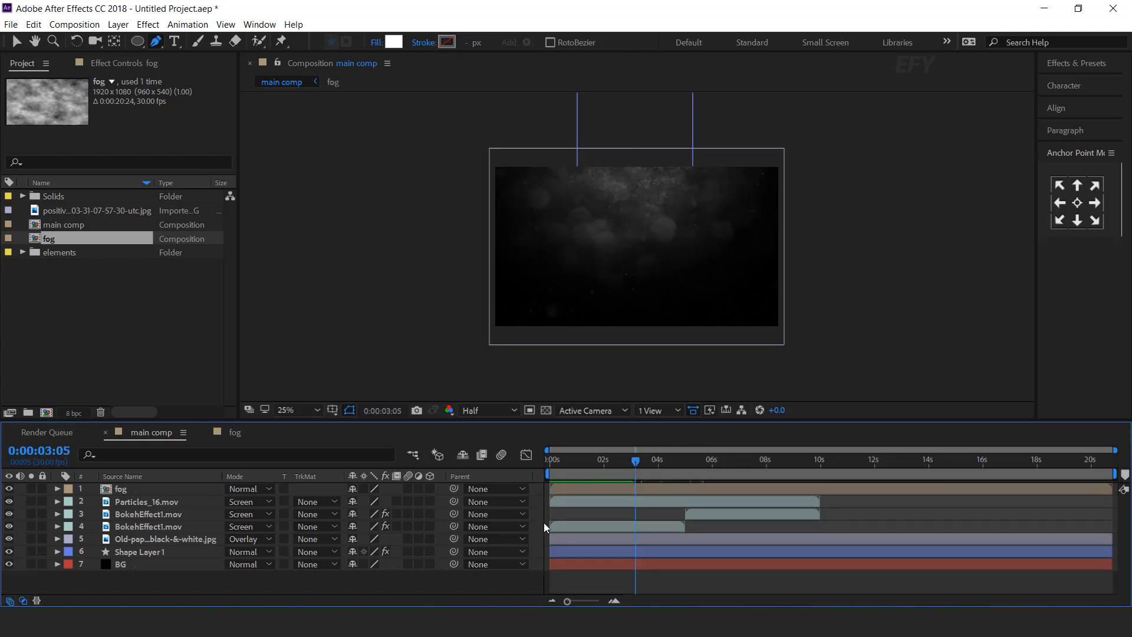
# Add an adjustment layer and apply Curves with an S-curve to boost contrast.
pyautogui.rightClick(505, 584)
pyautogui.moveTo(538, 439)
pyautogui.click(760, 543)
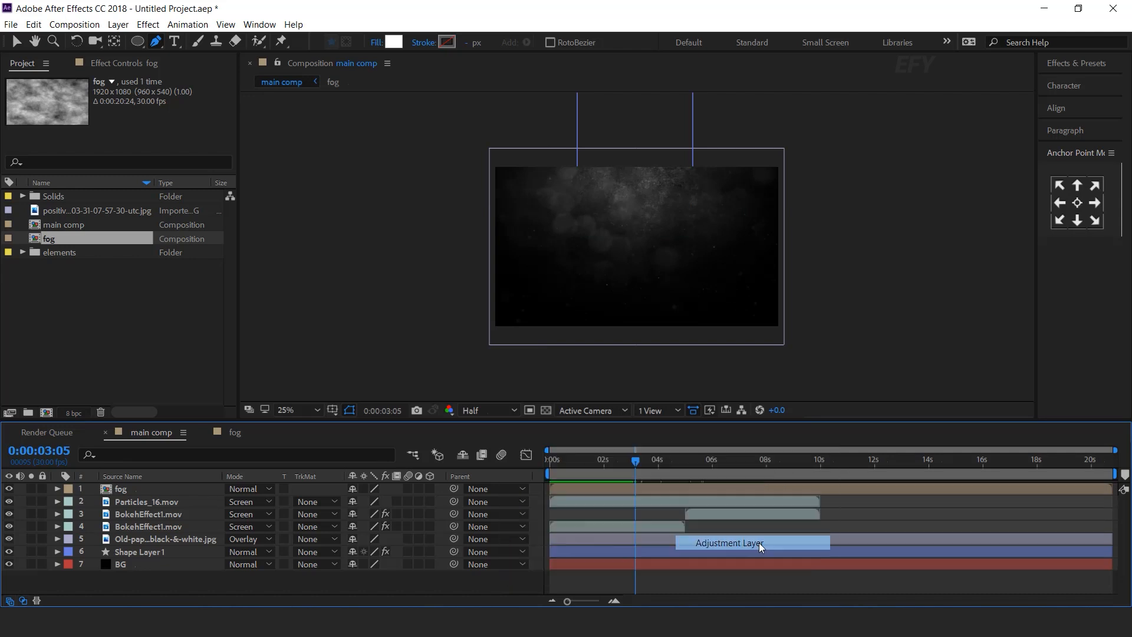
pyautogui.hotkey('ctrl', 'space')
pyautogui.write('cur')
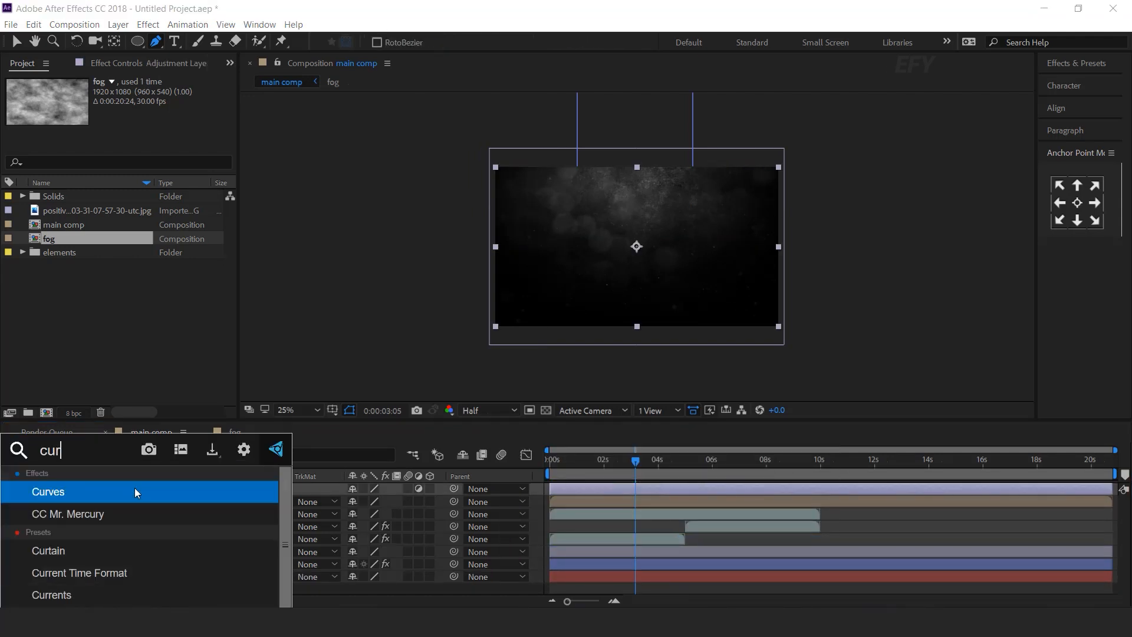
pyautogui.click(134, 491)
pyautogui.moveTo(166, 200); pyautogui.dragTo(152, 190)
pyautogui.moveTo(84, 263); pyautogui.dragTo(94, 272)
pyautogui.moveTo(151, 188); pyautogui.dragTo(144, 180)
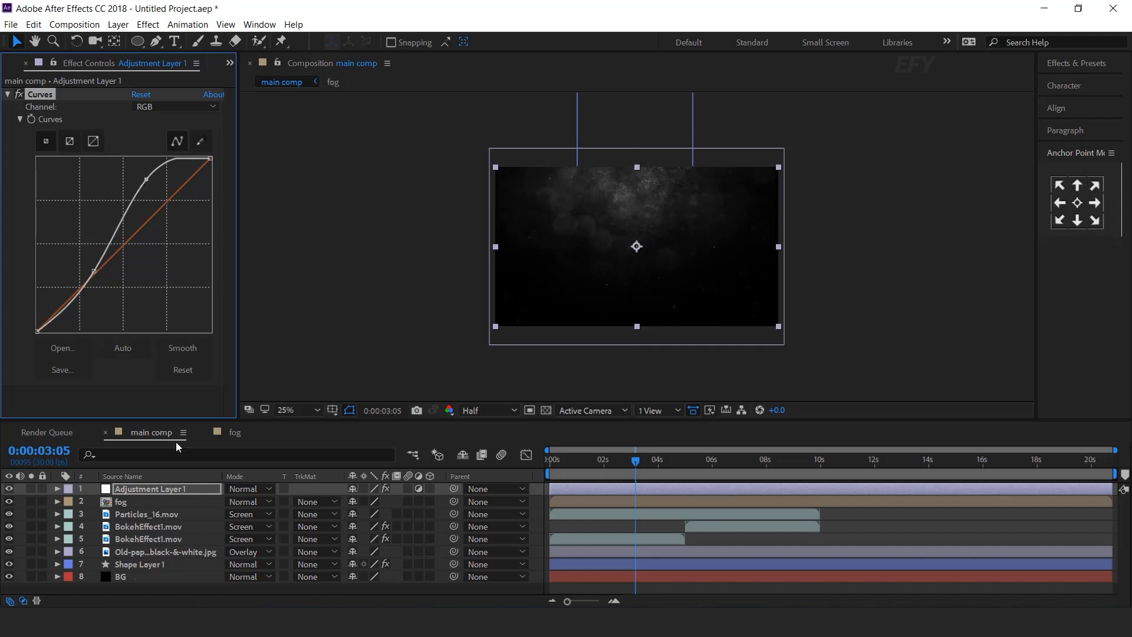
# Apply CC Toner to the adjustment layer with a pale gold midtone colour.
pyautogui.click(145, 489)
pyautogui.hotkey('ctrl', 'space')
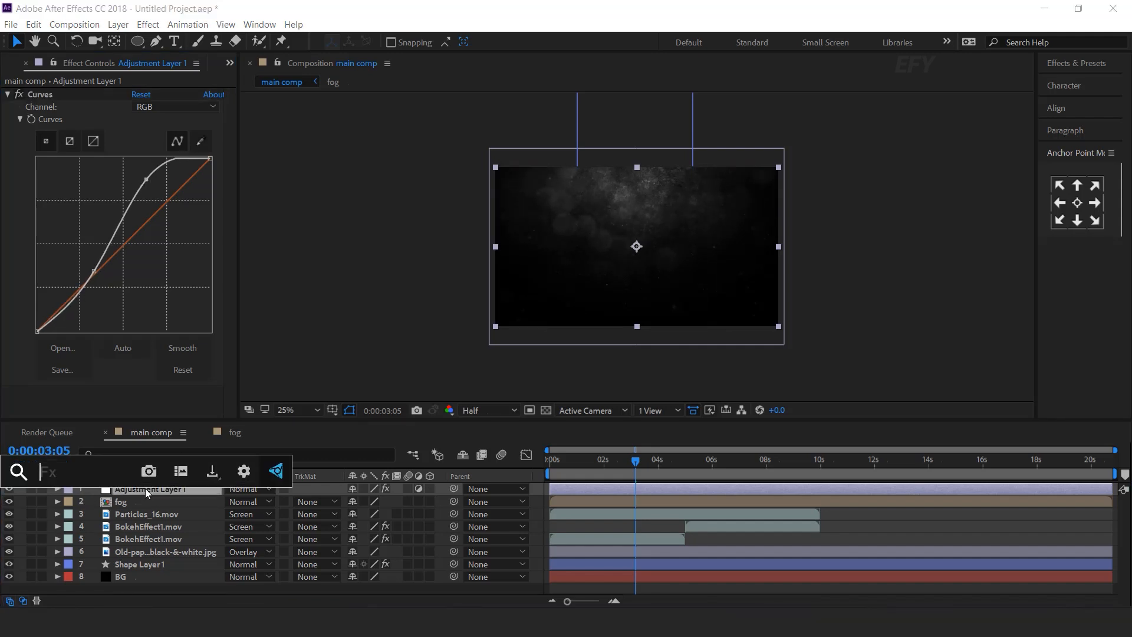
pyautogui.write('cc to')
pyautogui.press('Return')
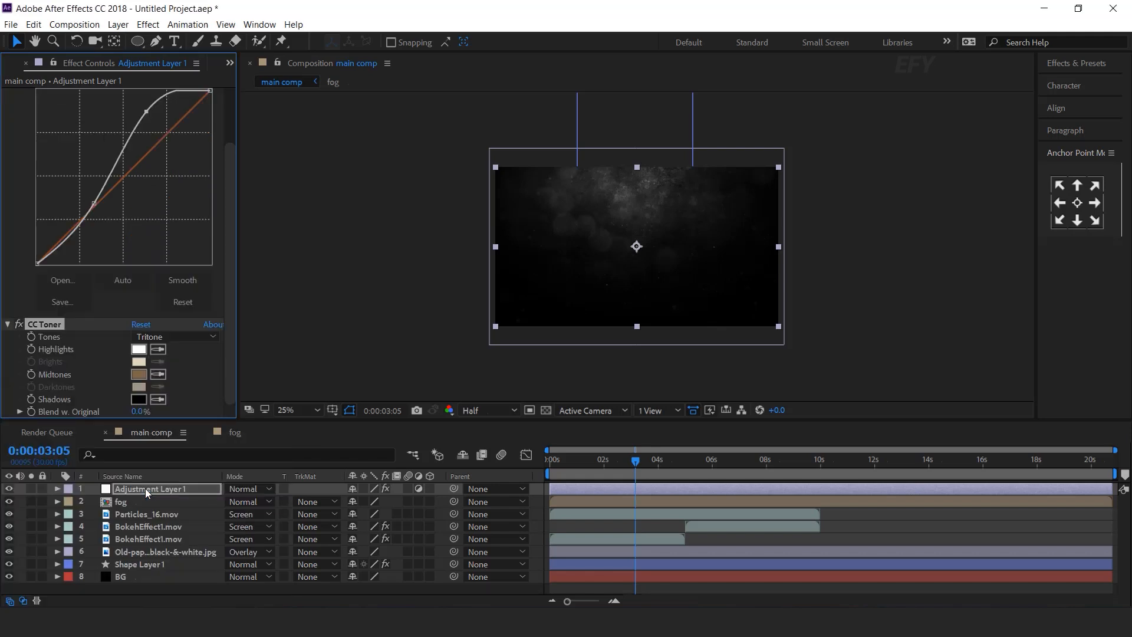
pyautogui.click(142, 372)
pyautogui.click(127, 101)
pyautogui.moveTo(127, 101); pyautogui.dragTo(142, 133)
pyautogui.click(352, 99)
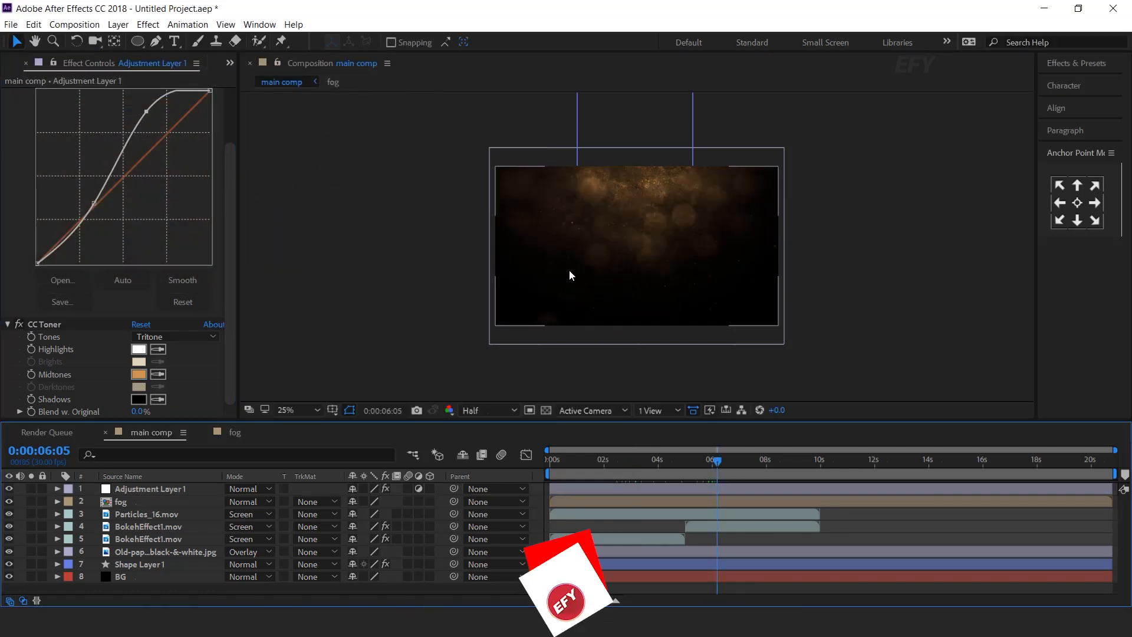
pyautogui.click(13, 64)
pyautogui.click(36, 268)
# Create a frame comp from frame.png and move it to the project root.
pyautogui.click(22, 253)
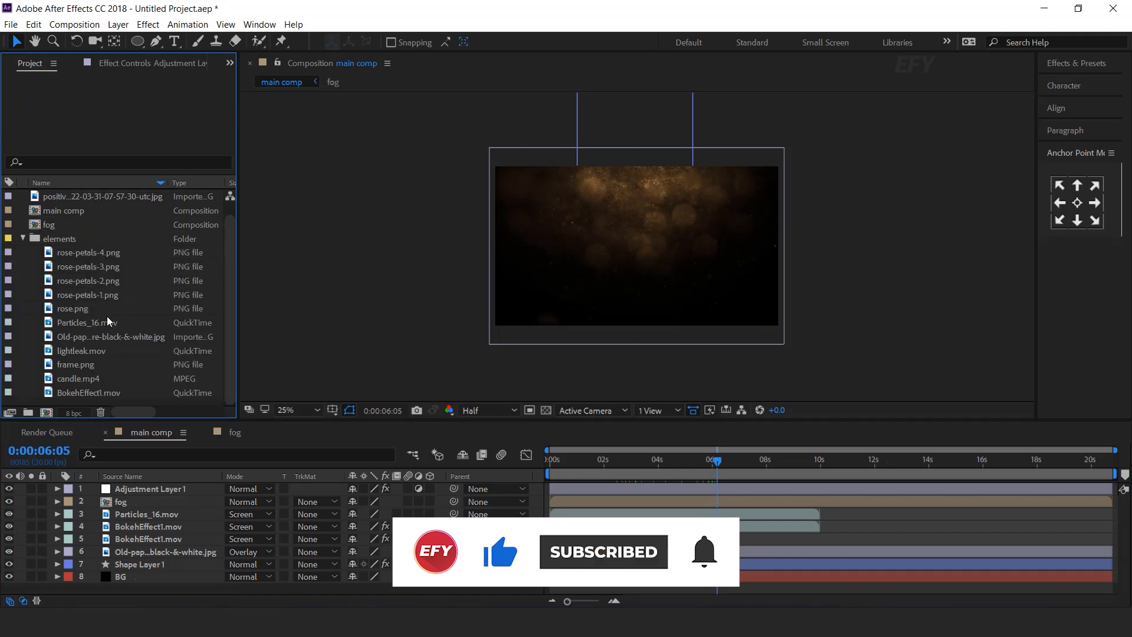
pyautogui.click(83, 365)
pyautogui.moveTo(49, 365); pyautogui.dragTo(46, 412)
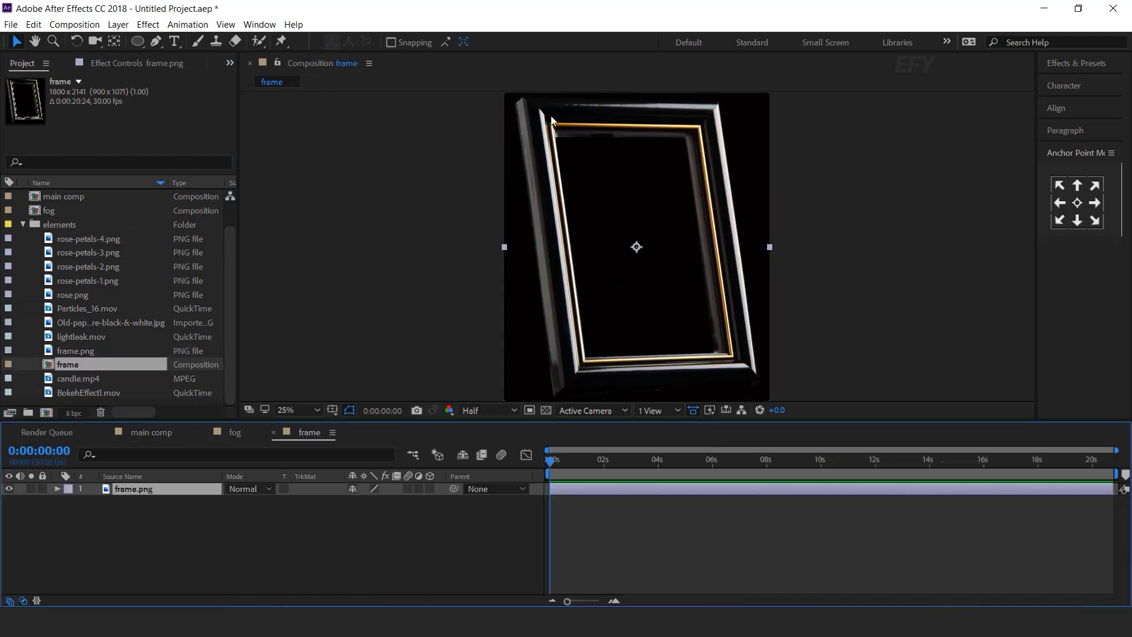
pyautogui.moveTo(69, 364); pyautogui.dragTo(77, 399)
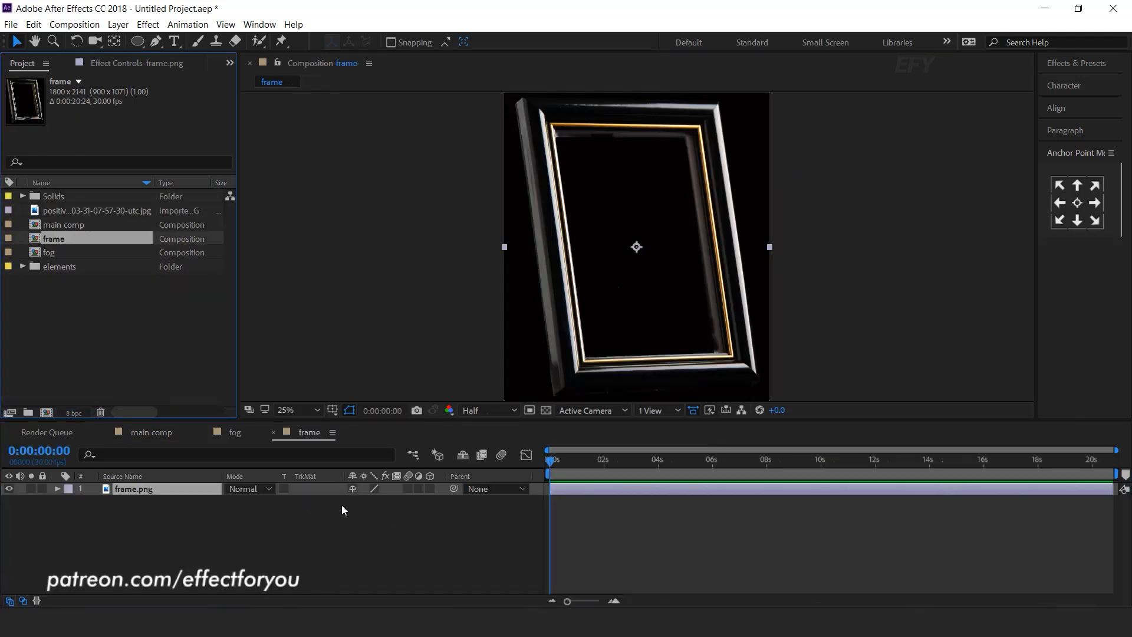
pyautogui.click(328, 525)
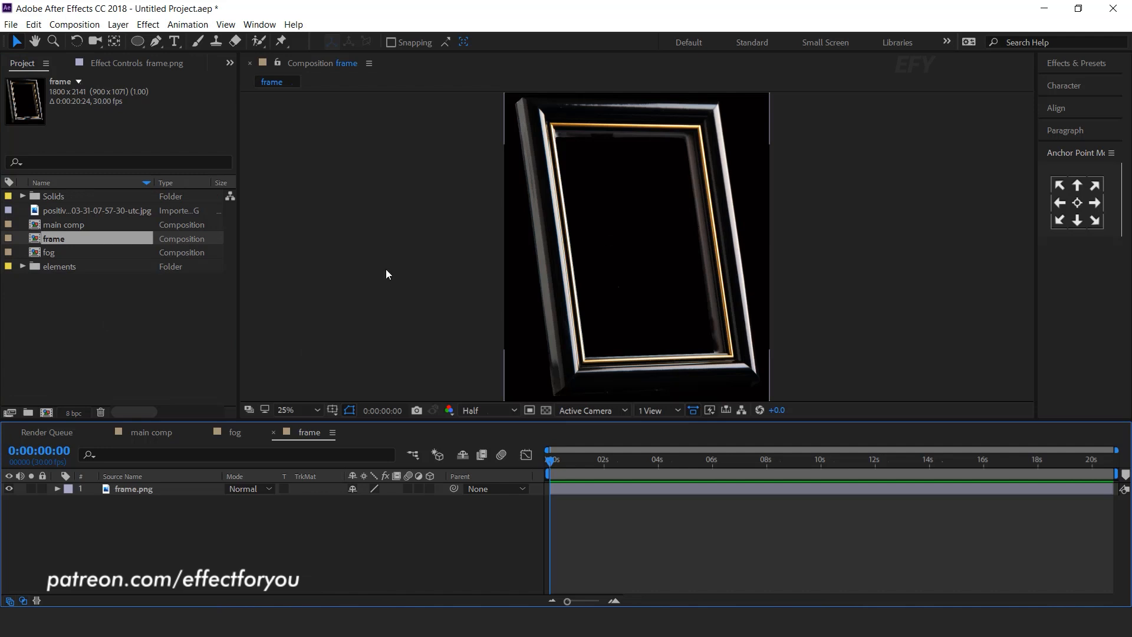
pyautogui.click(141, 308)
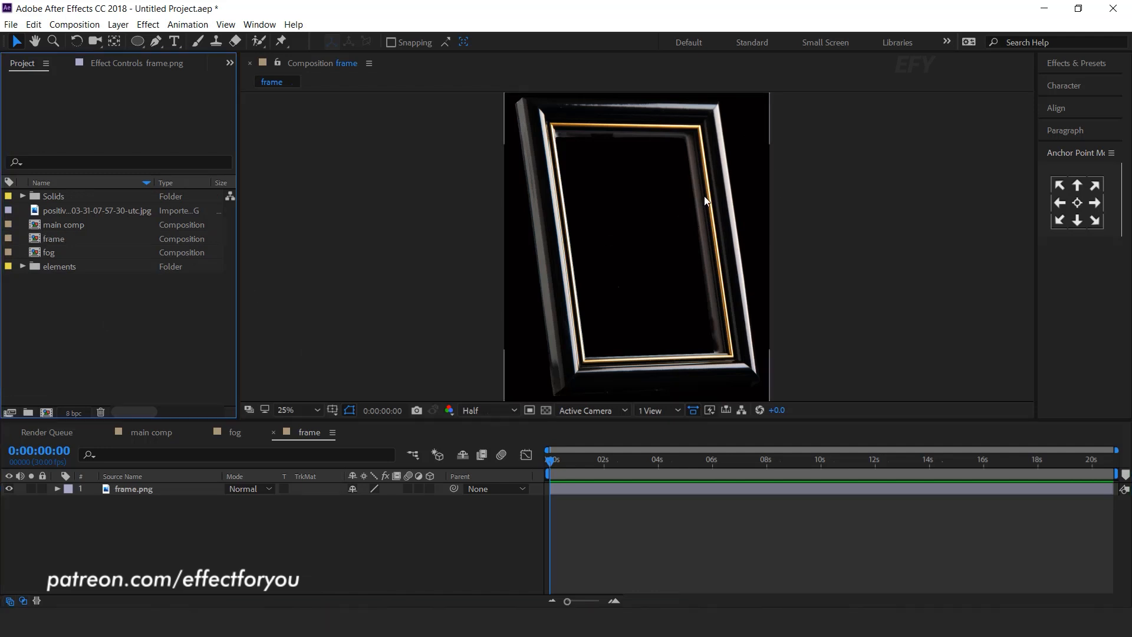
# Duplicate the frame comp as 'placeholder 1' and nest it above frame.png in the frame comp.
pyautogui.click(56, 238)
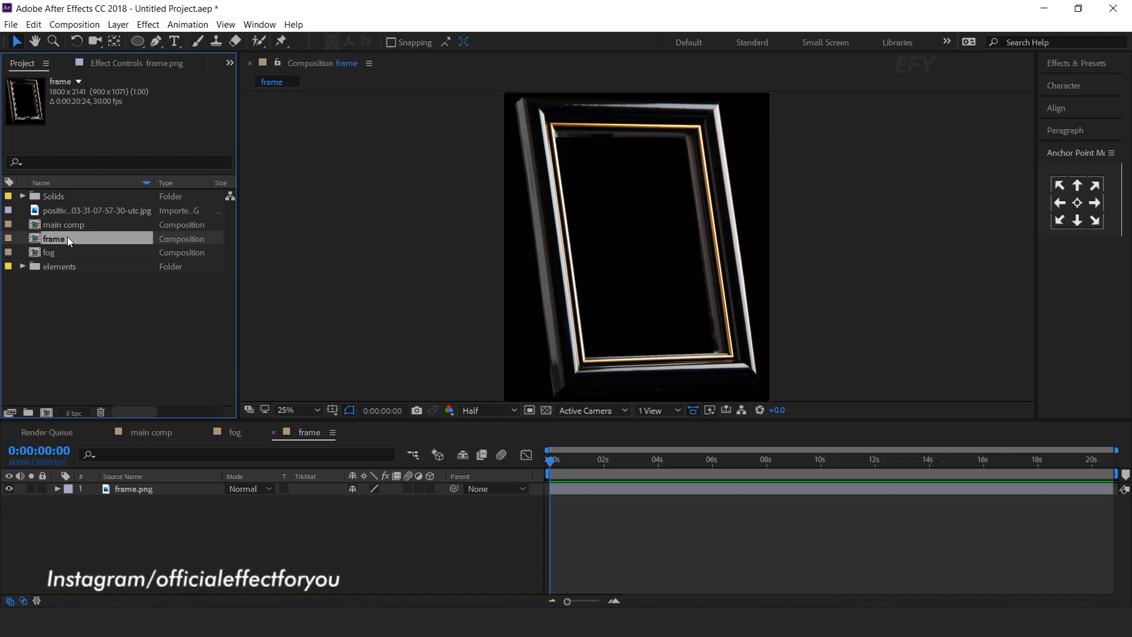
pyautogui.hotkey('ctrl', 'd')
pyautogui.press('Return')
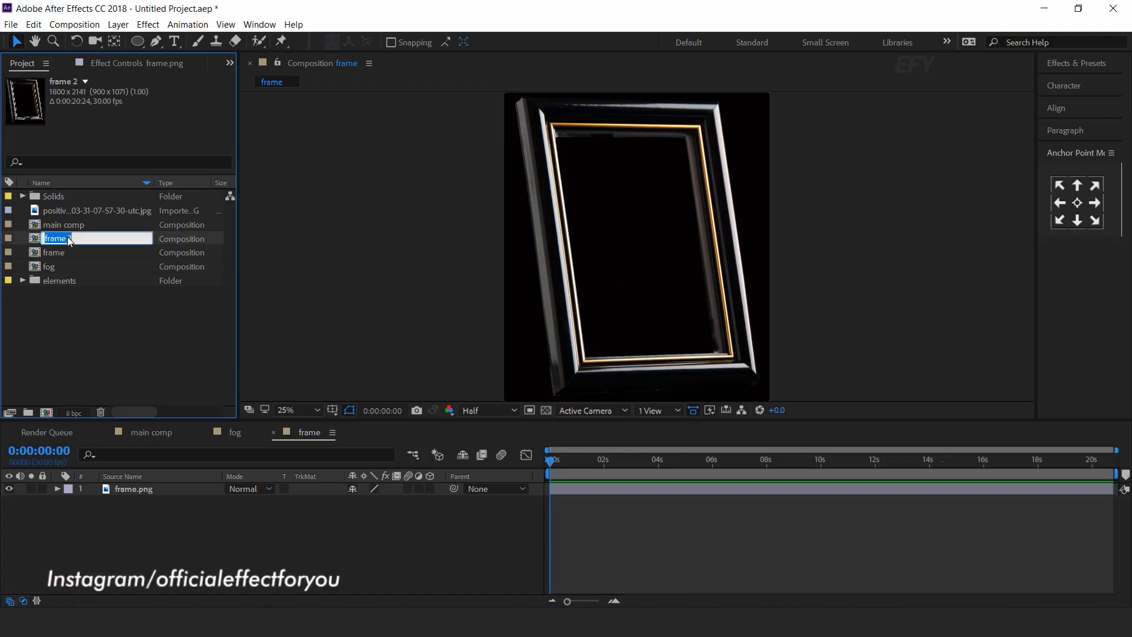
pyautogui.write('placehol')
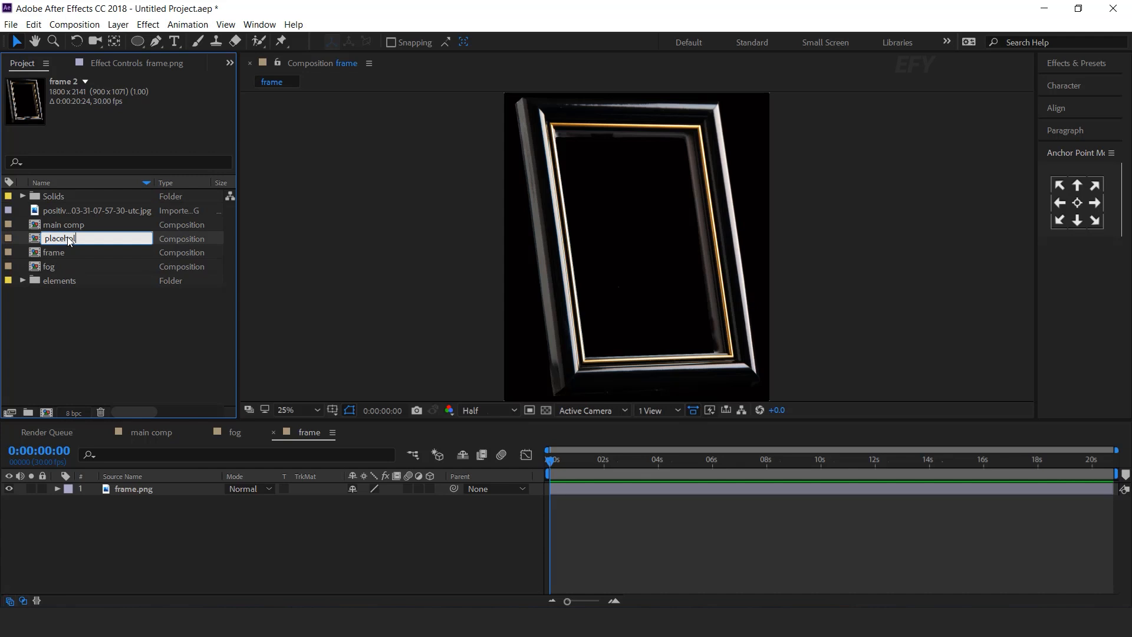
pyautogui.write('der 1')
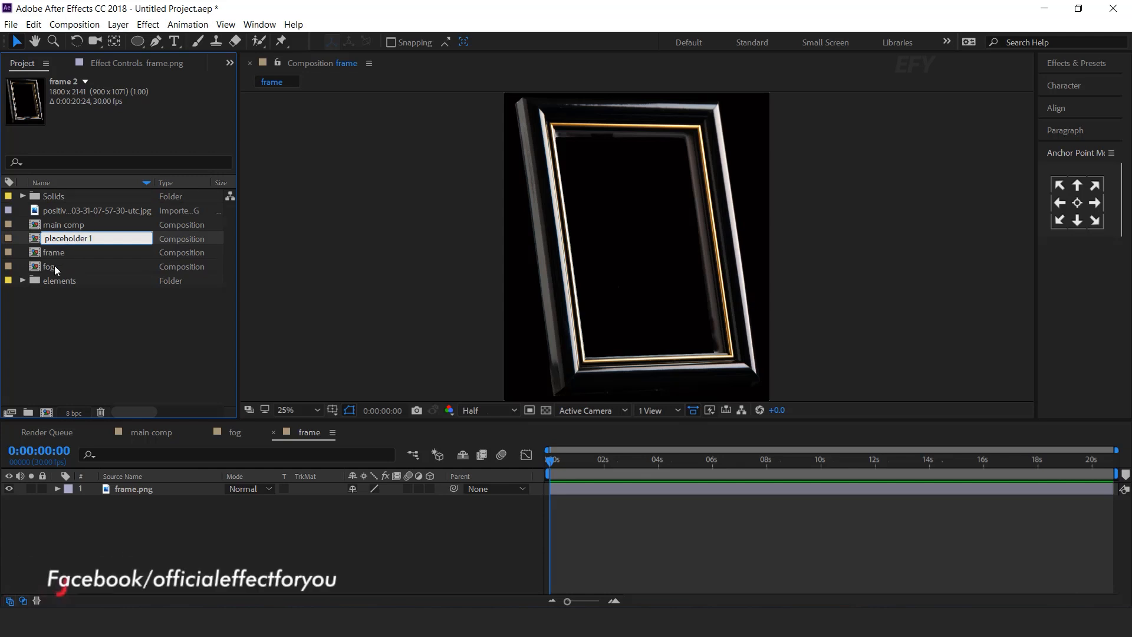
pyautogui.click(133, 338)
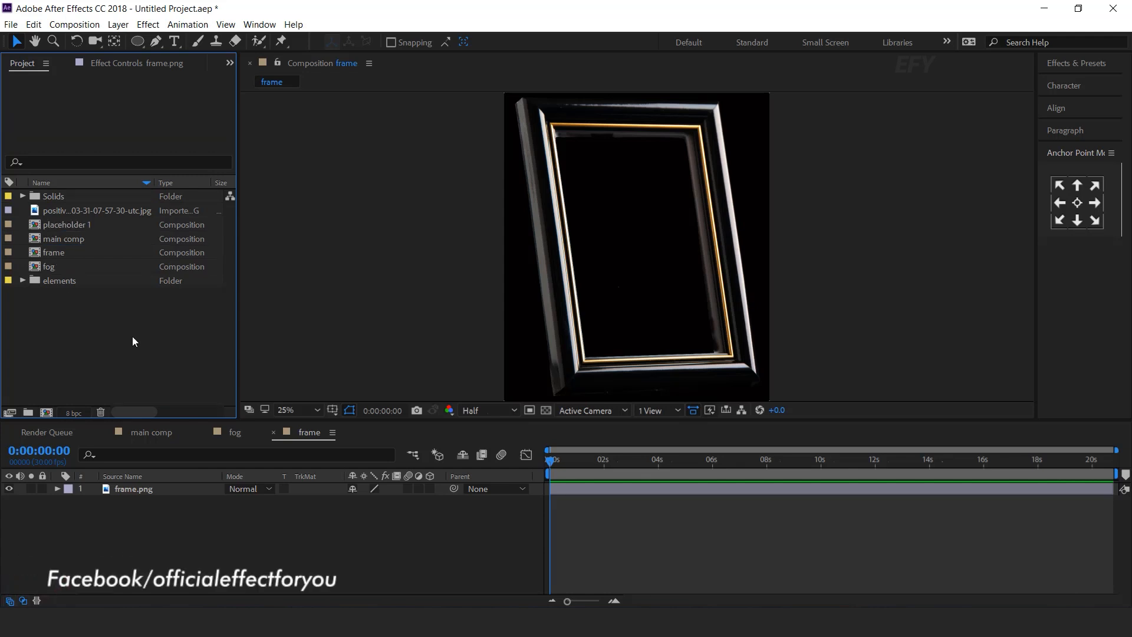
pyautogui.click(82, 225)
pyautogui.moveTo(82, 225); pyautogui.dragTo(153, 491)
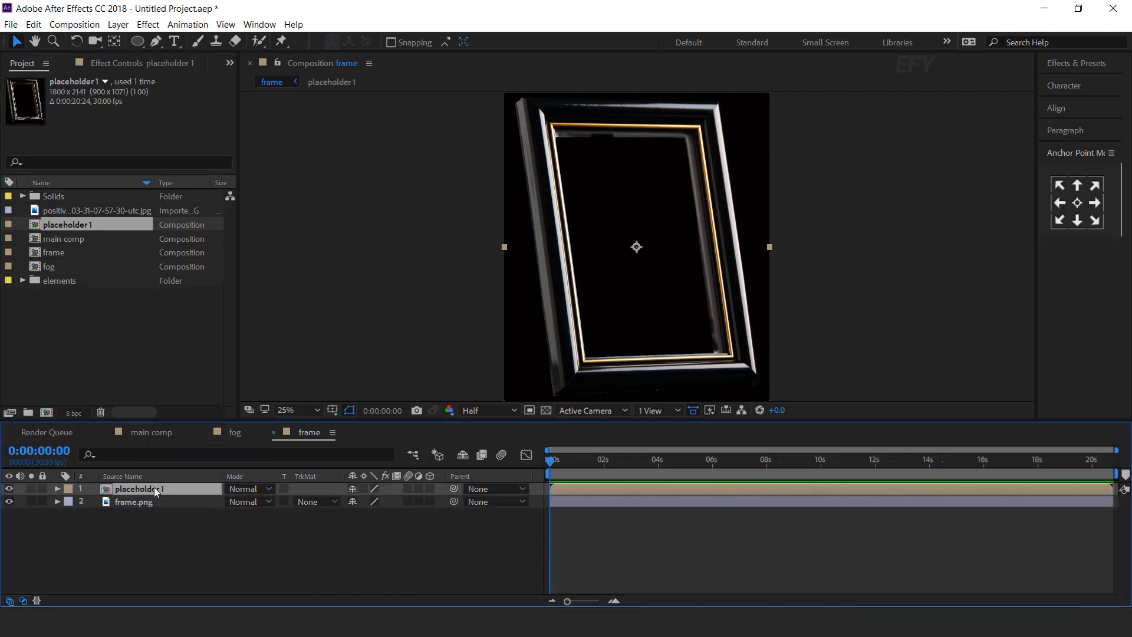
# Inside placeholder 1, replace the frame image with the portrait photo.
pyautogui.doubleClick(154, 487)
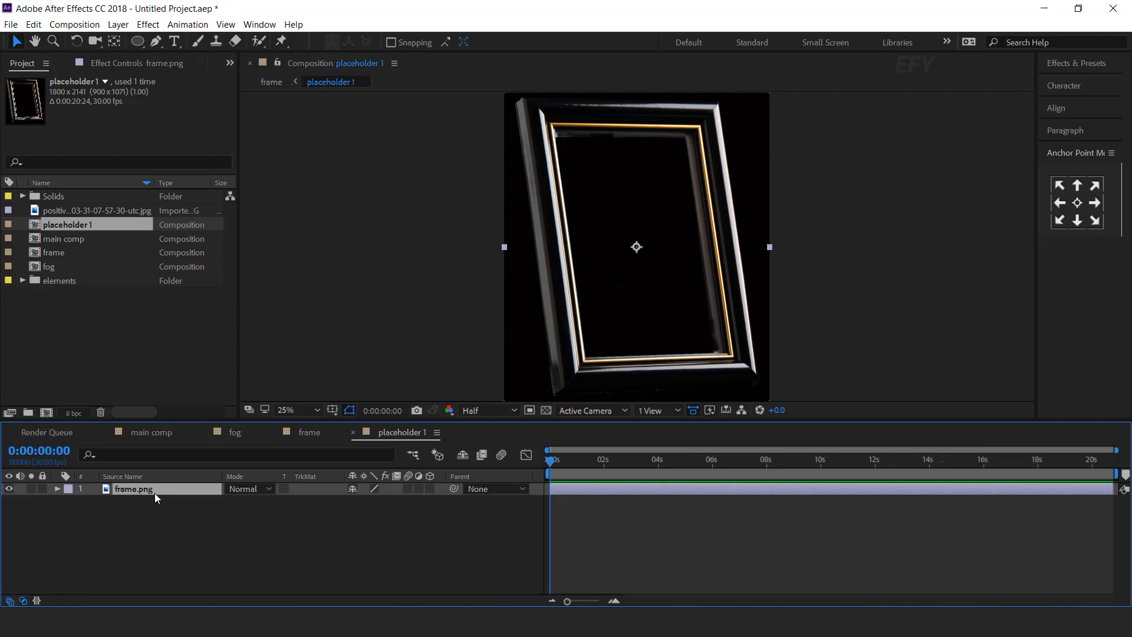
pyautogui.press('Delete')
pyautogui.click(98, 316)
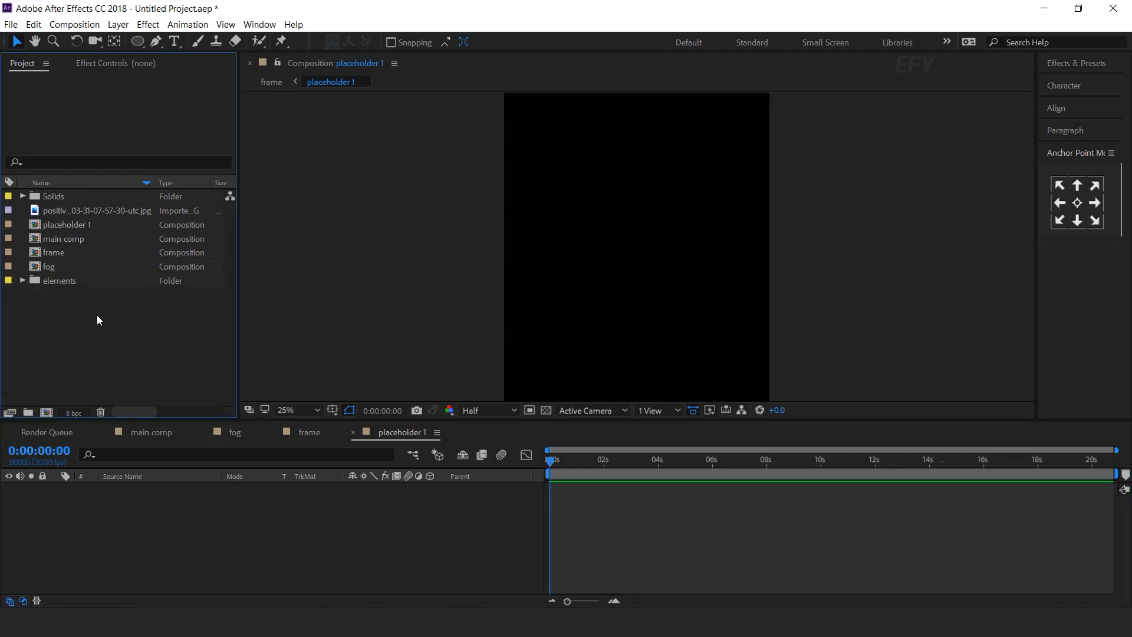
pyautogui.click(44, 213)
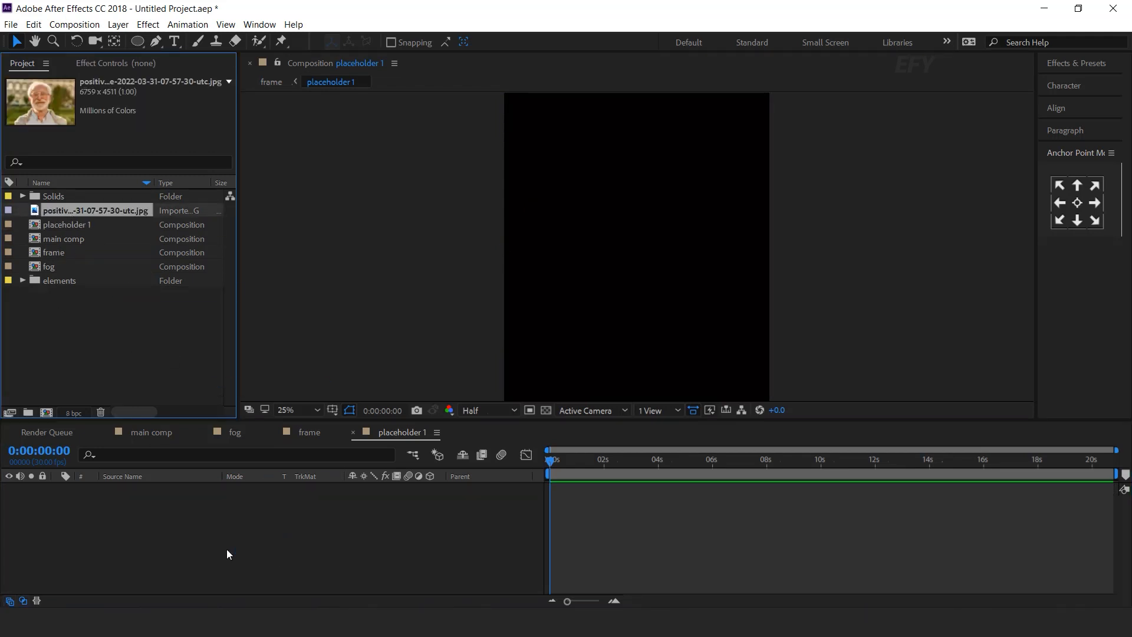
pyautogui.hotkey('ctrl', '/')
# Scale the portrait to about 49.6% and return to the frame comp.
pyautogui.press('s')
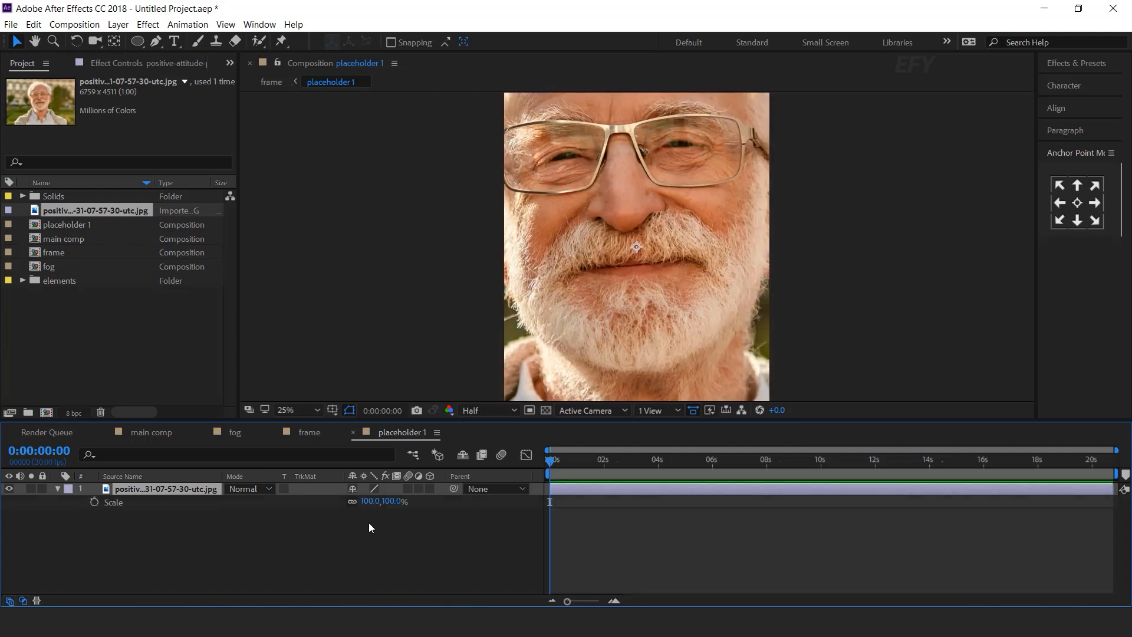
pyautogui.moveTo(376, 505); pyautogui.dragTo(340, 505)
pyautogui.scroll(-1, 754, 239)
pyautogui.moveTo(735, 246); pyautogui.dragTo(755, 246)
pyautogui.hotkey('ctrl', 'z')
pyautogui.moveTo(372, 502); pyautogui.dragTo(372, 501)
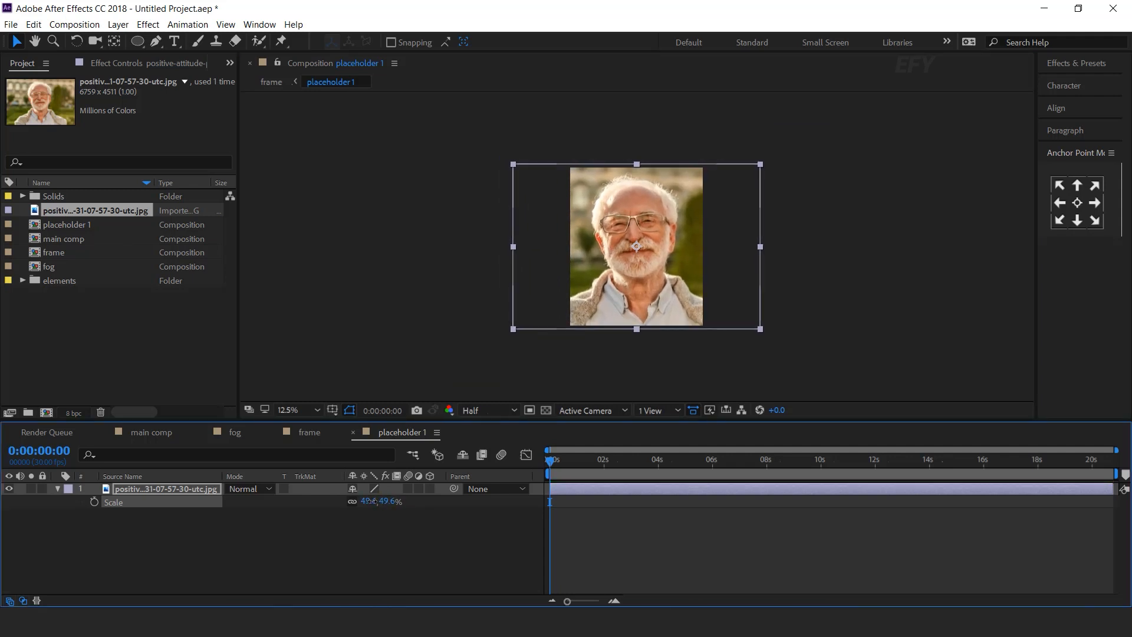
pyautogui.click(507, 518)
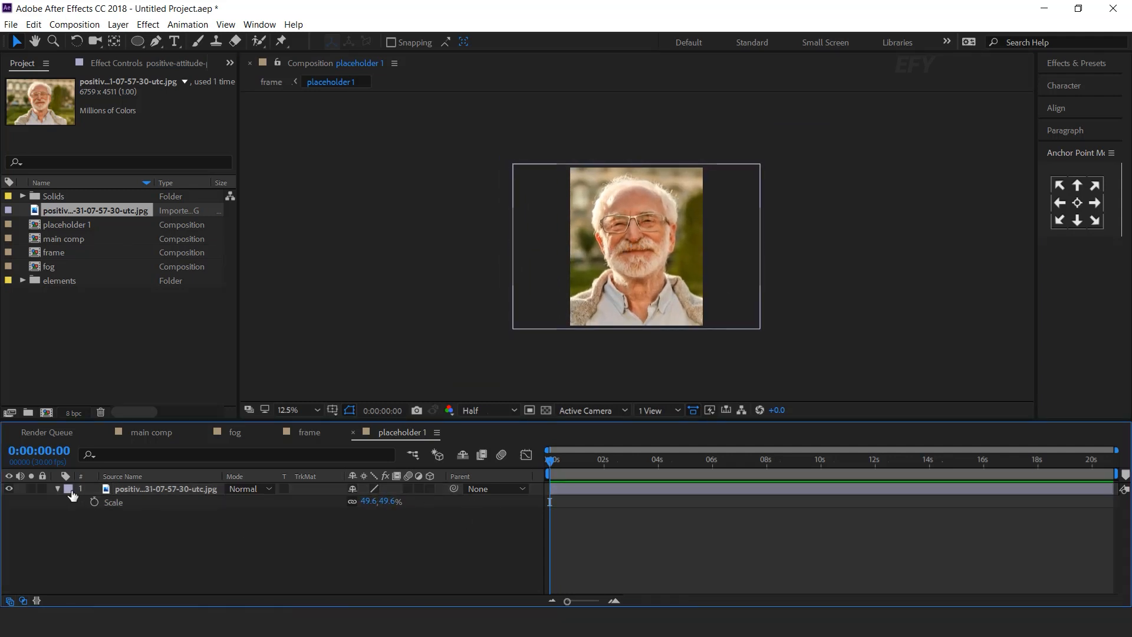
pyautogui.click(353, 433)
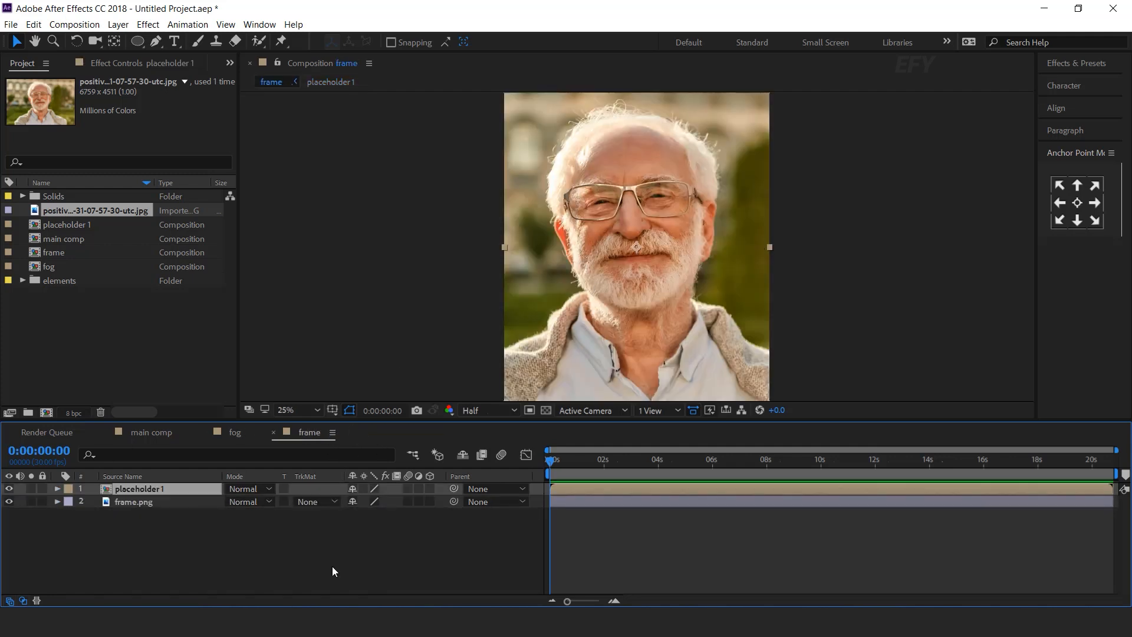
# At 0:00:01:03, apply Corner Pin to the placeholder 1 layer.
pyautogui.click(444, 532)
pyautogui.moveTo(598, 459)
pyautogui.mouseDown()
pyautogui.moveTo(663, 459)
pyautogui.moveTo(579, 454)
pyautogui.mouseUp()
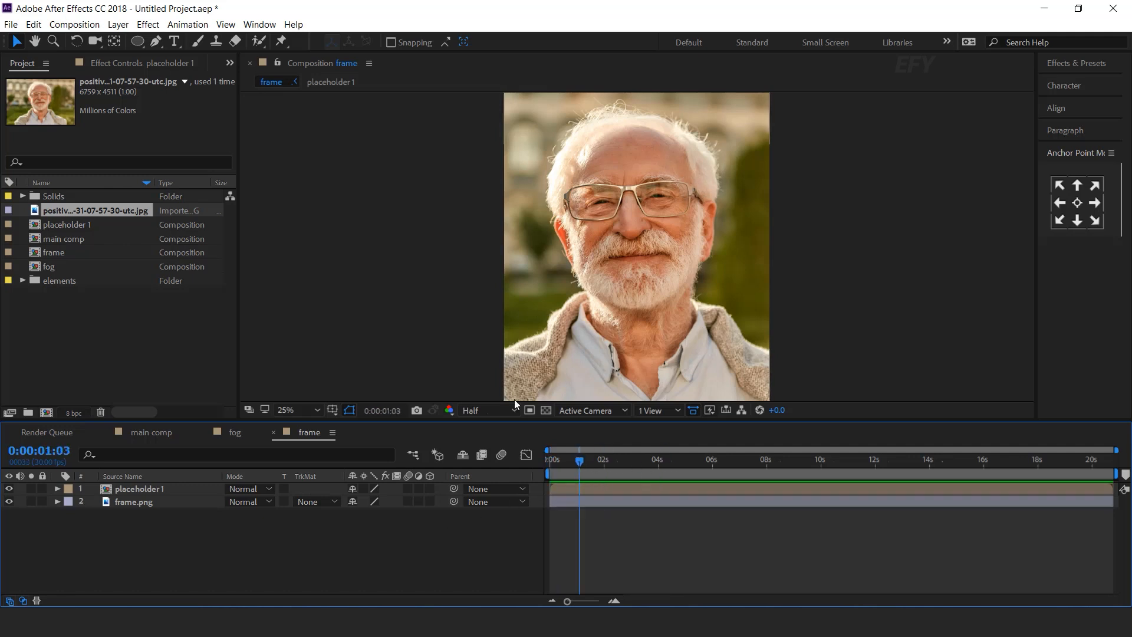
pyautogui.click(171, 490)
pyautogui.hotkey('ctrl', 'space')
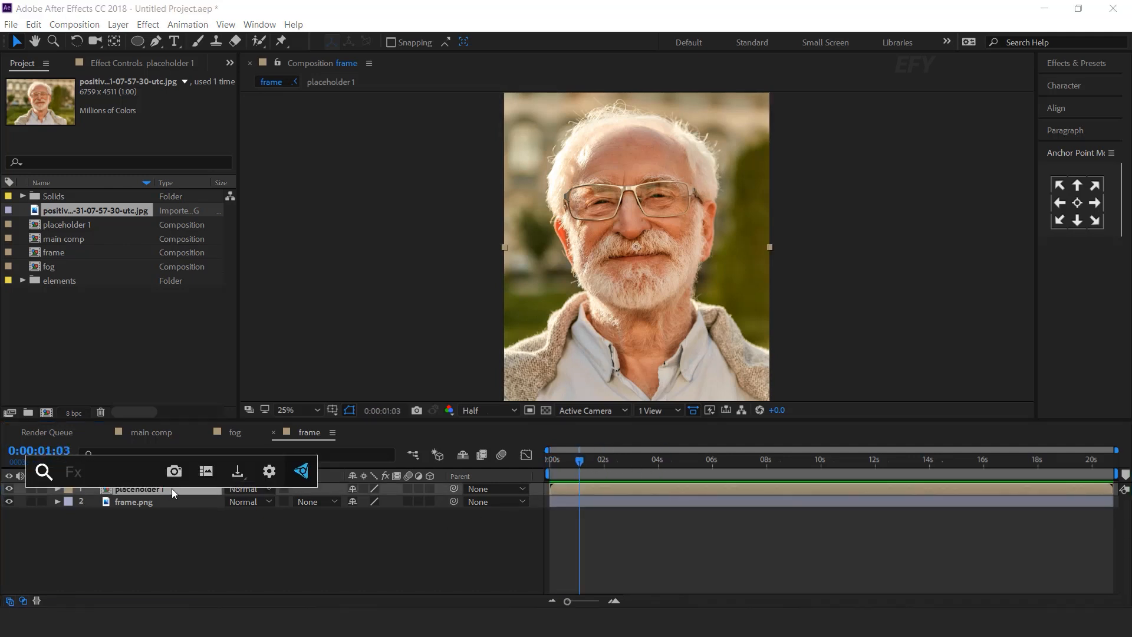
pyautogui.write('cor')
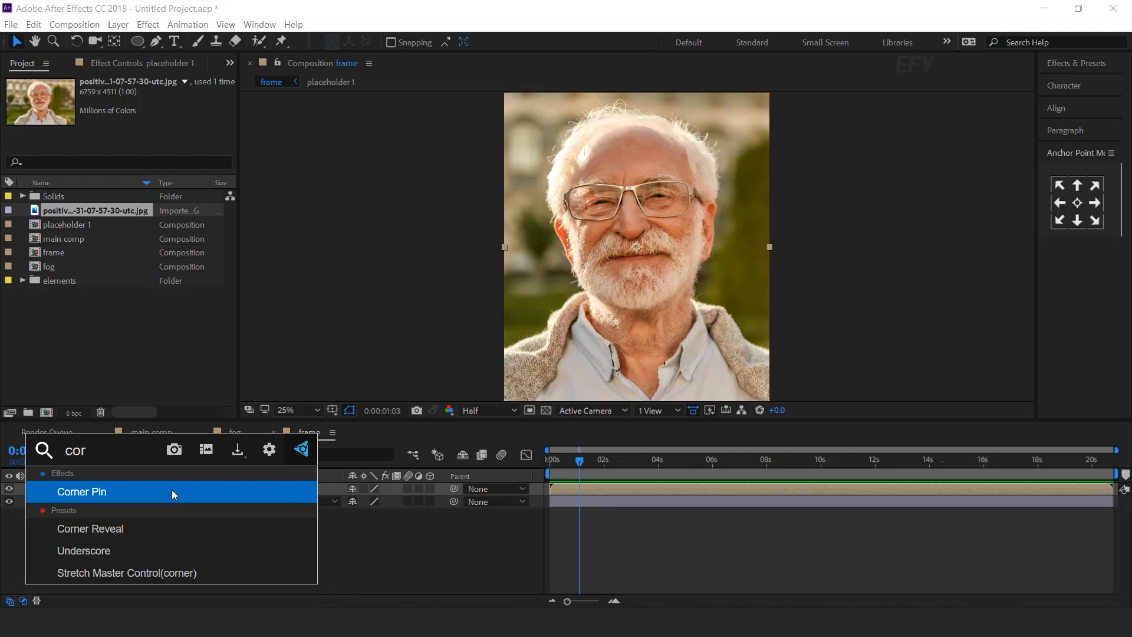
pyautogui.click(97, 488)
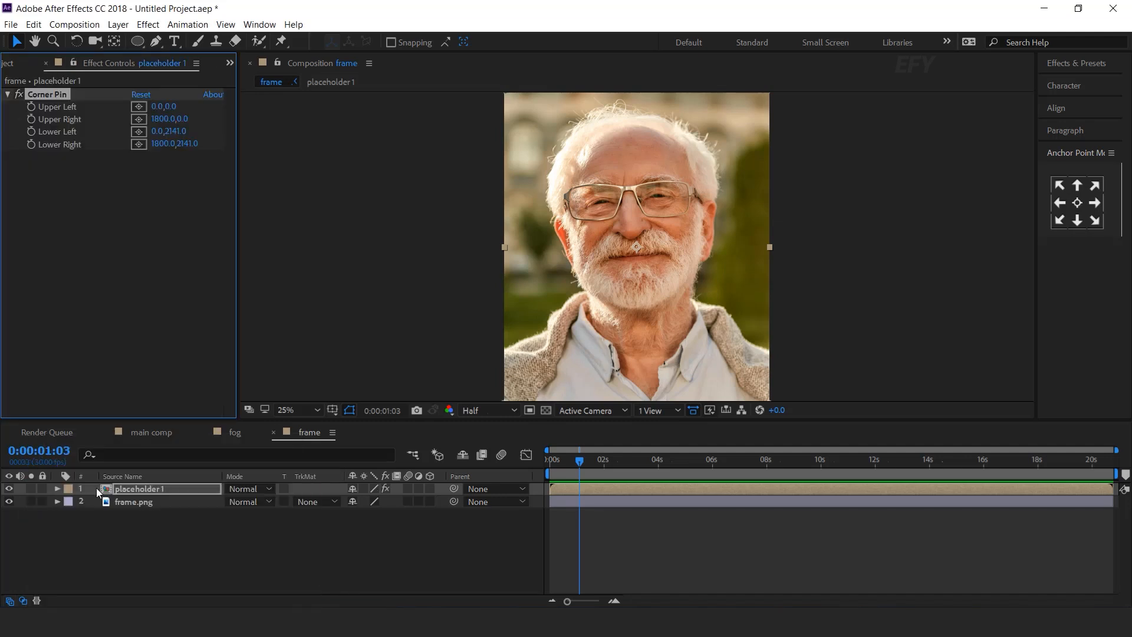
pyautogui.press(',')
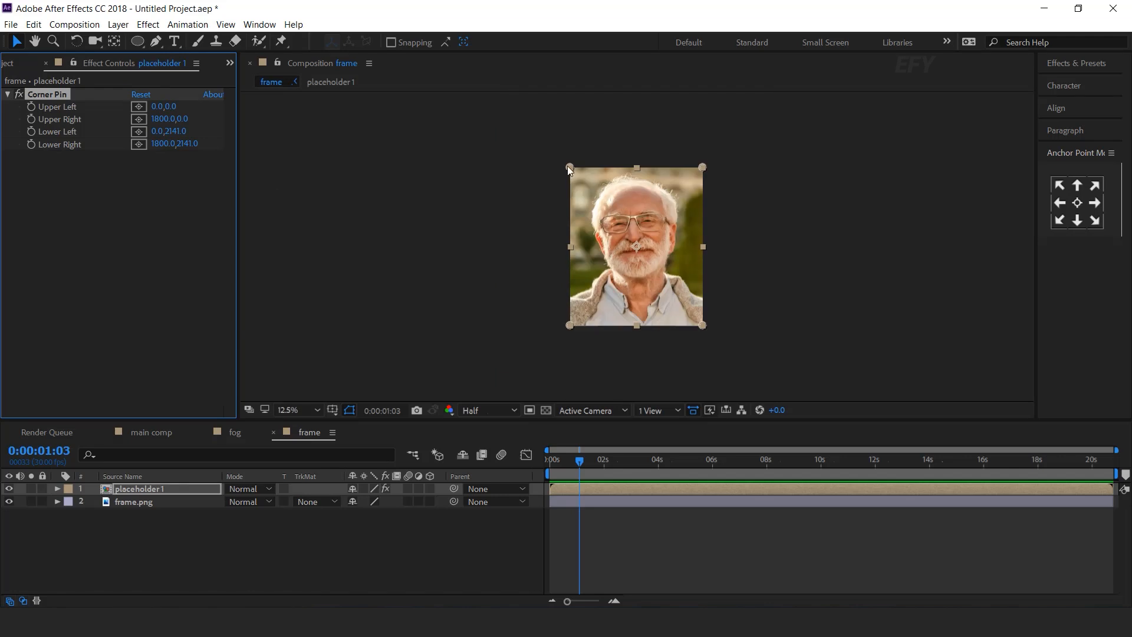
# Pin the portrait's upper-left and lower-left corners to the frame opening.
pyautogui.moveTo(569, 168); pyautogui.dragTo(624, 221)
pyautogui.scroll(4, 622, 225)
pyautogui.moveTo(537, 137); pyautogui.dragTo(511, 136)
pyautogui.press('space')
pyautogui.scroll(-2, 541, 207)
pyautogui.moveTo(548, 366); pyautogui.dragTo(488, 169)
pyautogui.moveTo(465, 275); pyautogui.dragTo(565, 224)
pyautogui.scroll(3, 564, 224)
pyautogui.moveTo(336, 166); pyautogui.dragTo(593, 242)
pyautogui.scroll(-2, 722, 229)
pyautogui.moveTo(944, 283); pyautogui.dragTo(690, 342)
# Pin the lower-right and upper-right corners to the frame opening and check the fit.
pyautogui.moveTo(732, 391); pyautogui.dragTo(609, 263)
pyautogui.scroll(1, 617, 267)
pyautogui.moveTo(601, 258); pyautogui.dragTo(682, 312)
pyautogui.scroll(-3, 682, 312)
pyautogui.moveTo(737, 115); pyautogui.dragTo(784, 254)
pyautogui.scroll(2, 775, 192)
pyautogui.moveTo(900, 129); pyautogui.dragTo(755, 204)
pyautogui.scroll(1, 741, 228)
pyautogui.scroll(1, 754, 204)
pyautogui.moveTo(597, 302); pyautogui.dragTo(703, 260)
pyautogui.moveTo(870, 161); pyautogui.dragTo(900, 132)
pyautogui.scroll(-3, 880, 236)
pyautogui.click(476, 538)
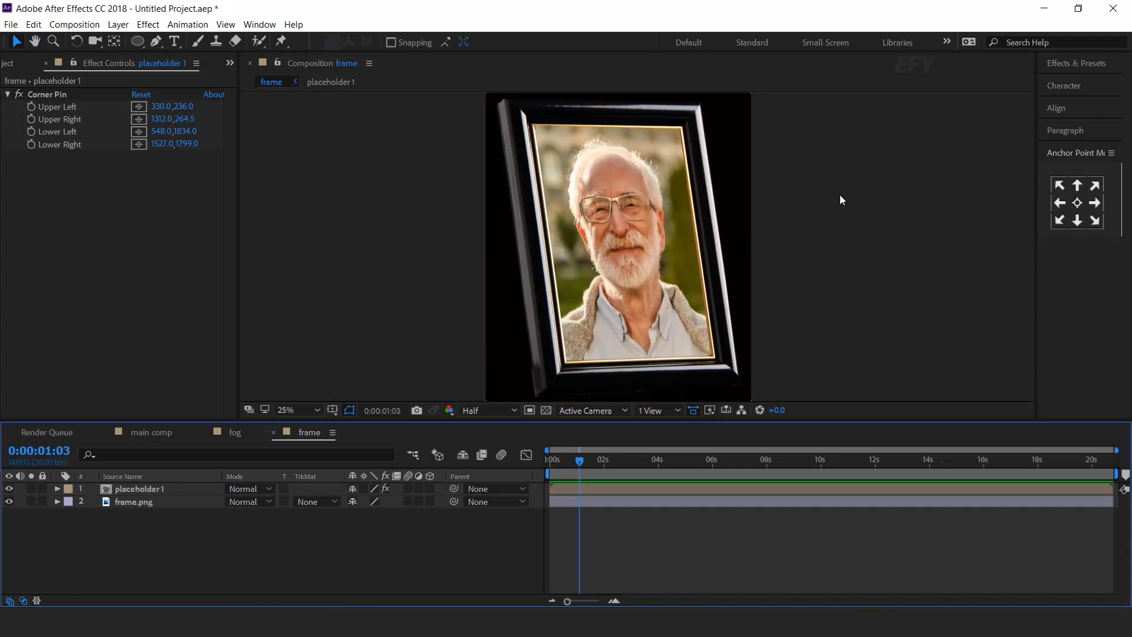
pyautogui.scroll(-1, 762, 221)
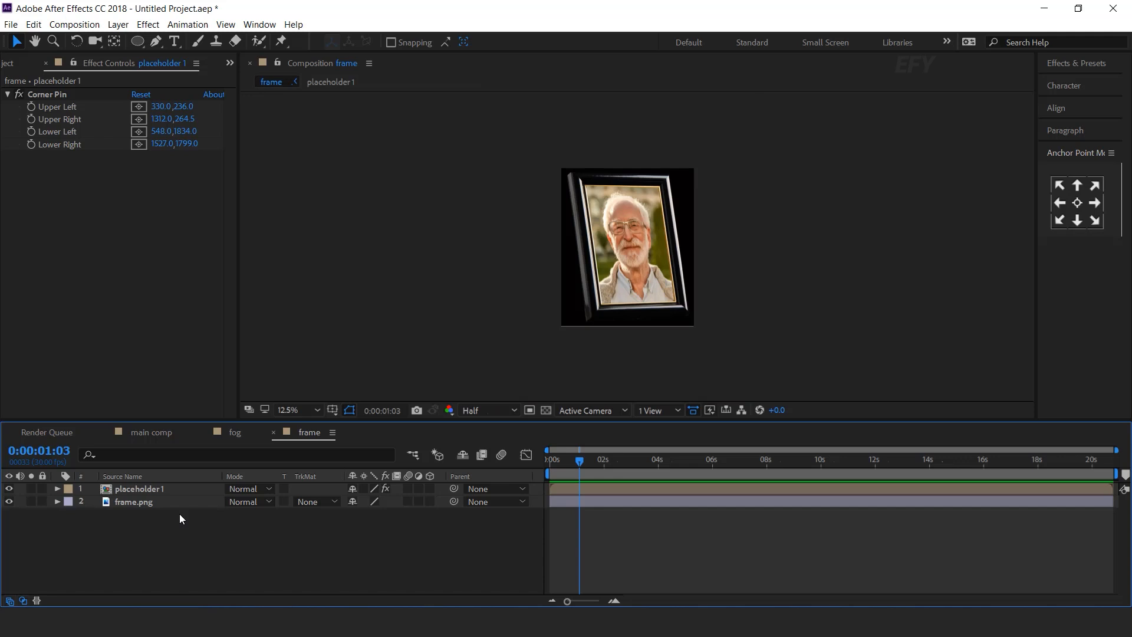
# Apply Hue/Saturation to placeholder 1 with Master Saturation -92.
pyautogui.click(151, 489)
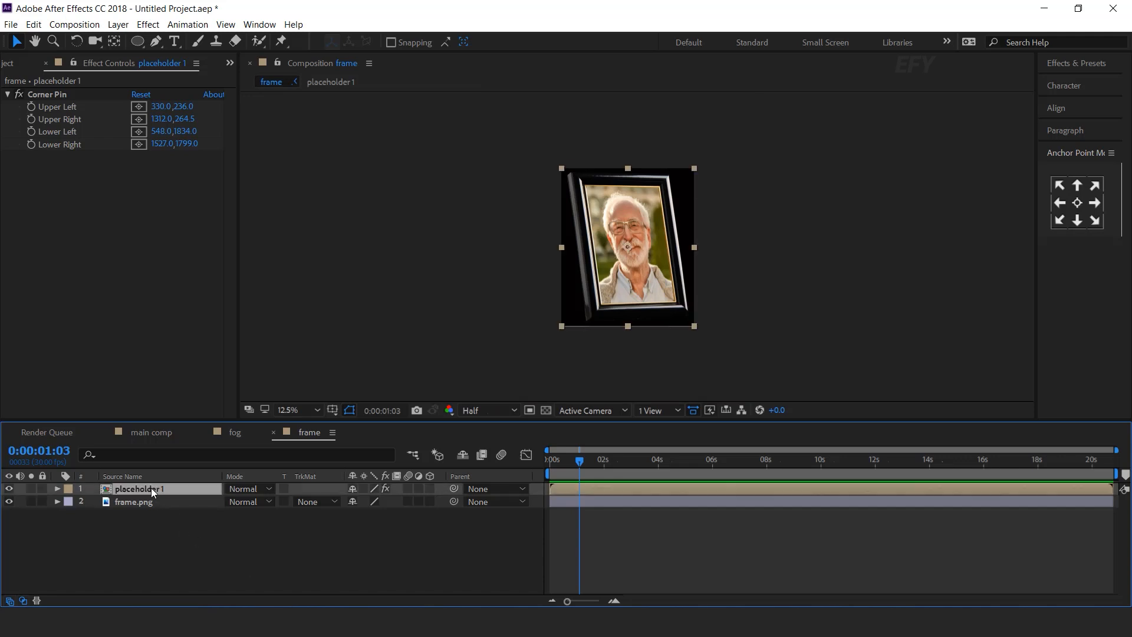
pyautogui.hotkey('ctrl', 'space')
pyautogui.write('hu')
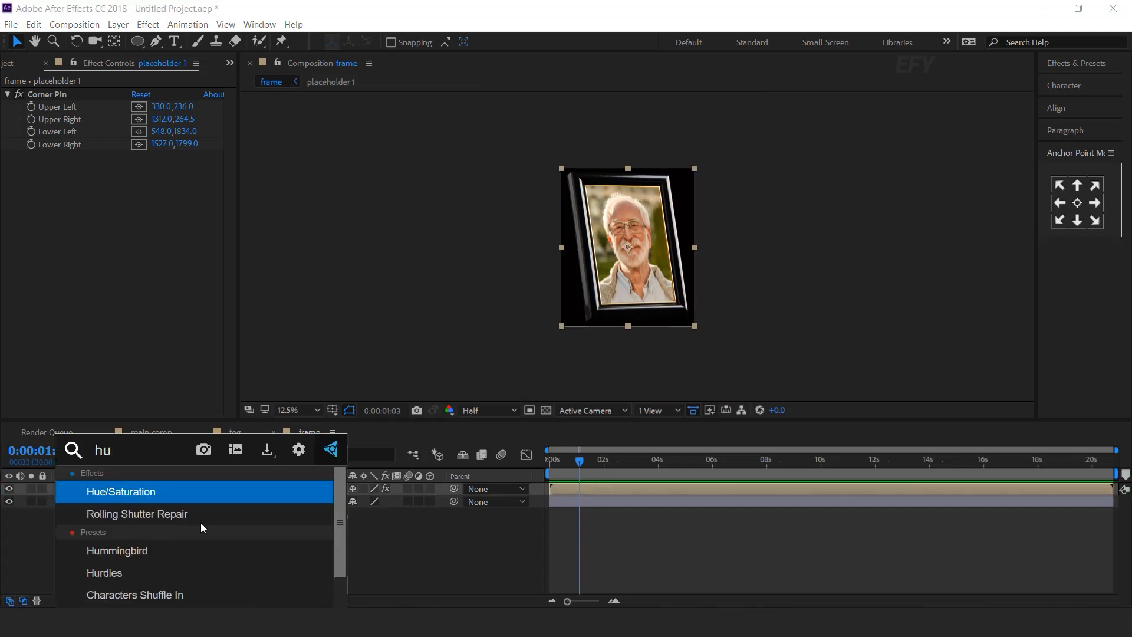
pyautogui.press('Return')
pyautogui.moveTo(127, 289); pyautogui.dragTo(48, 290)
pyautogui.press('.')
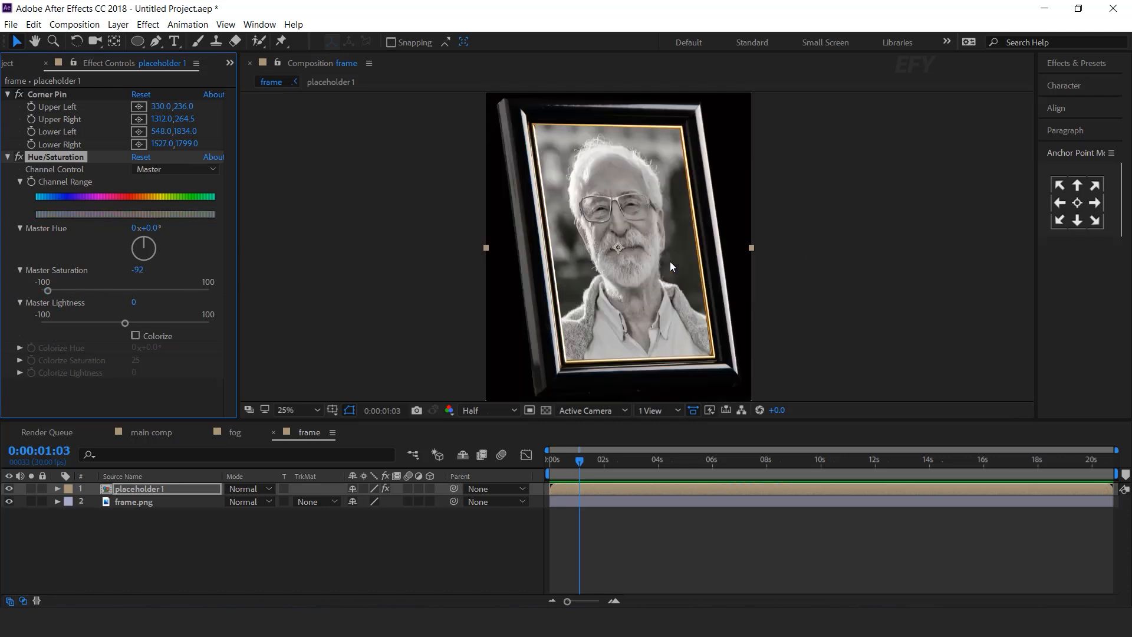
# Add Brightness & Contrast with Brightness -26 and Contrast 35.
pyautogui.hotkey('ctrl', 'space')
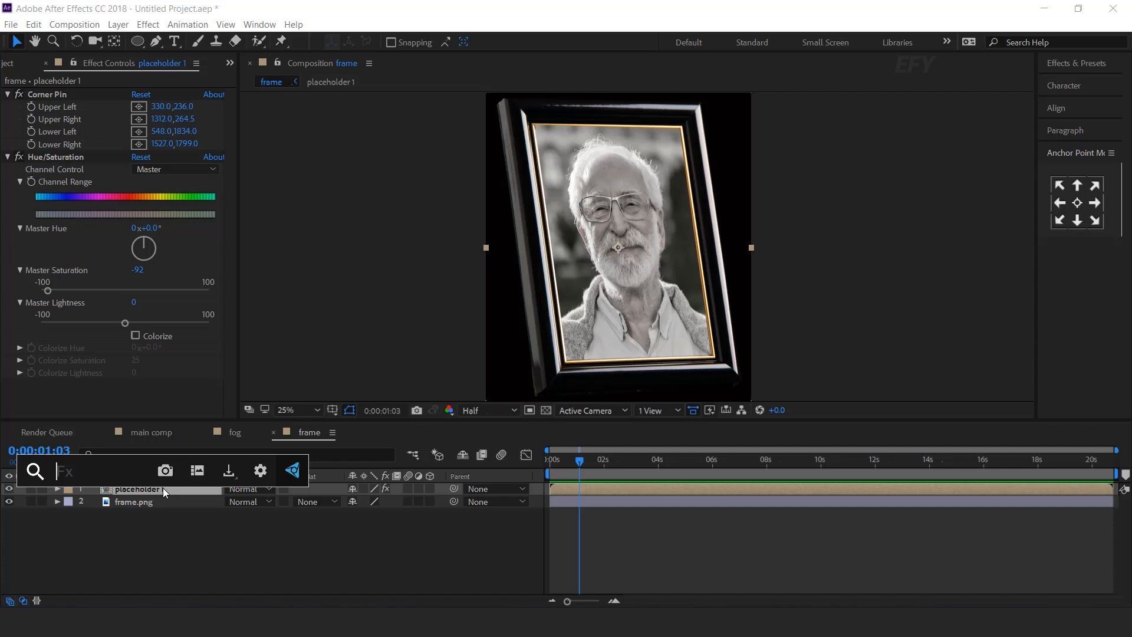
pyautogui.write('bri')
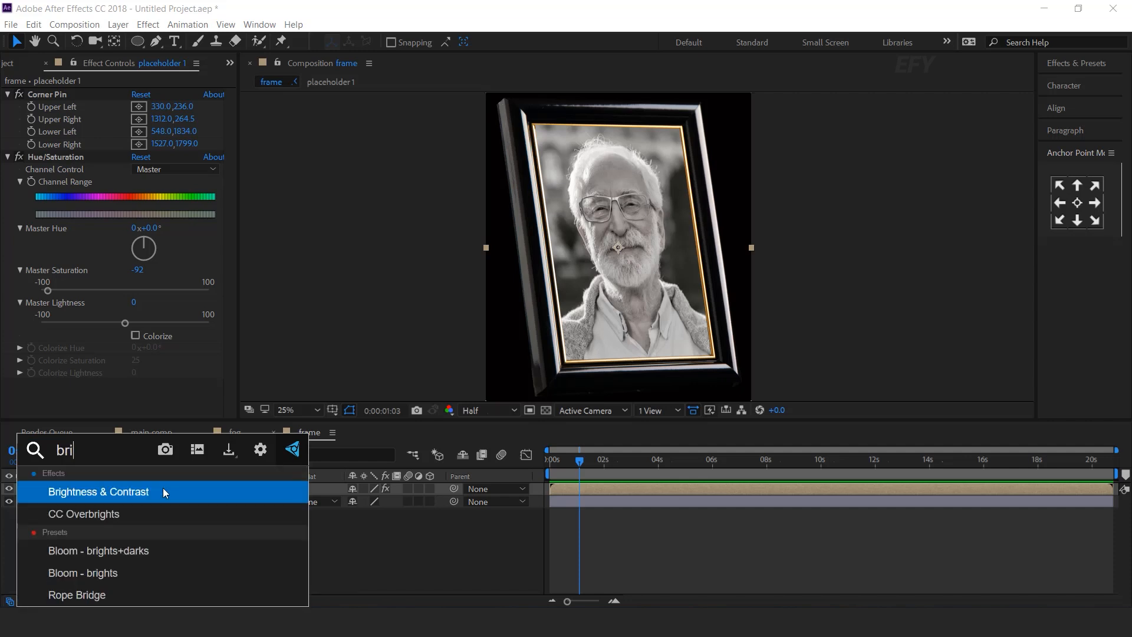
pyautogui.click(162, 491)
pyautogui.scroll(-1, 148, 386)
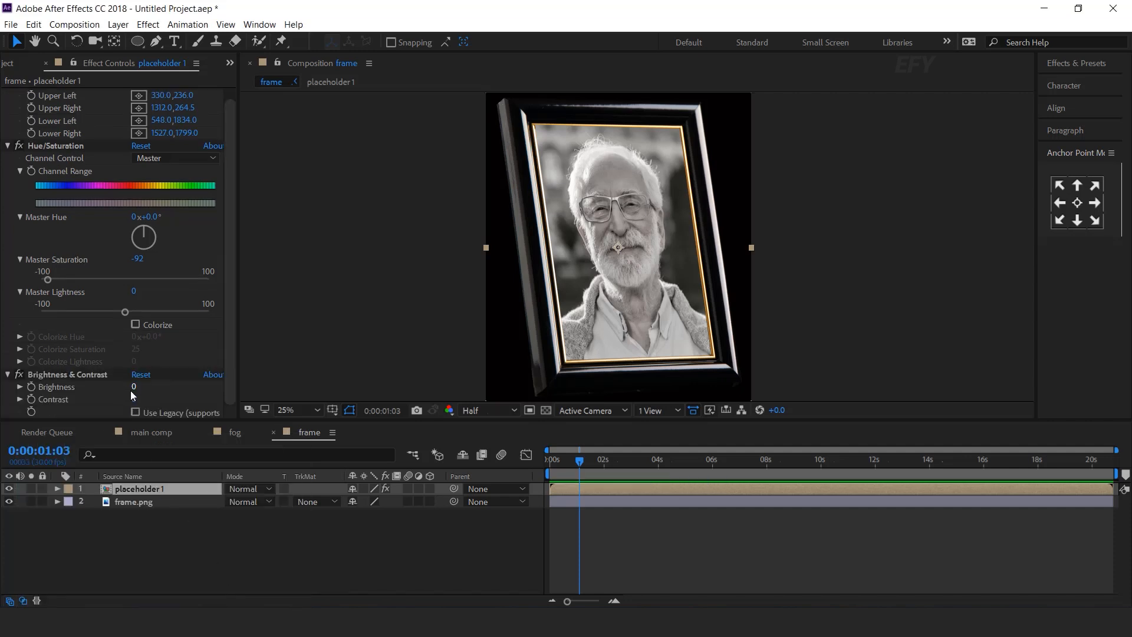
pyautogui.press('.')
pyautogui.moveTo(138, 399)
pyautogui.mouseDown()
pyautogui.moveTo(155, 399)
pyautogui.moveTo(110, 391)
pyautogui.moveTo(148, 400)
pyautogui.mouseUp()
pyautogui.press(',')
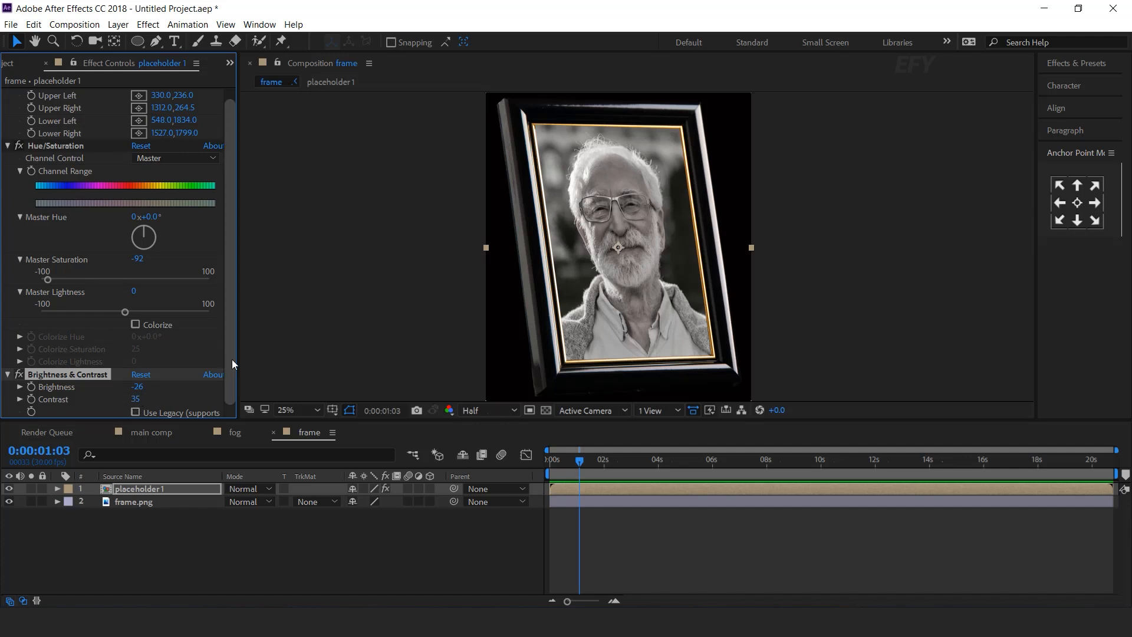
pyautogui.click(344, 537)
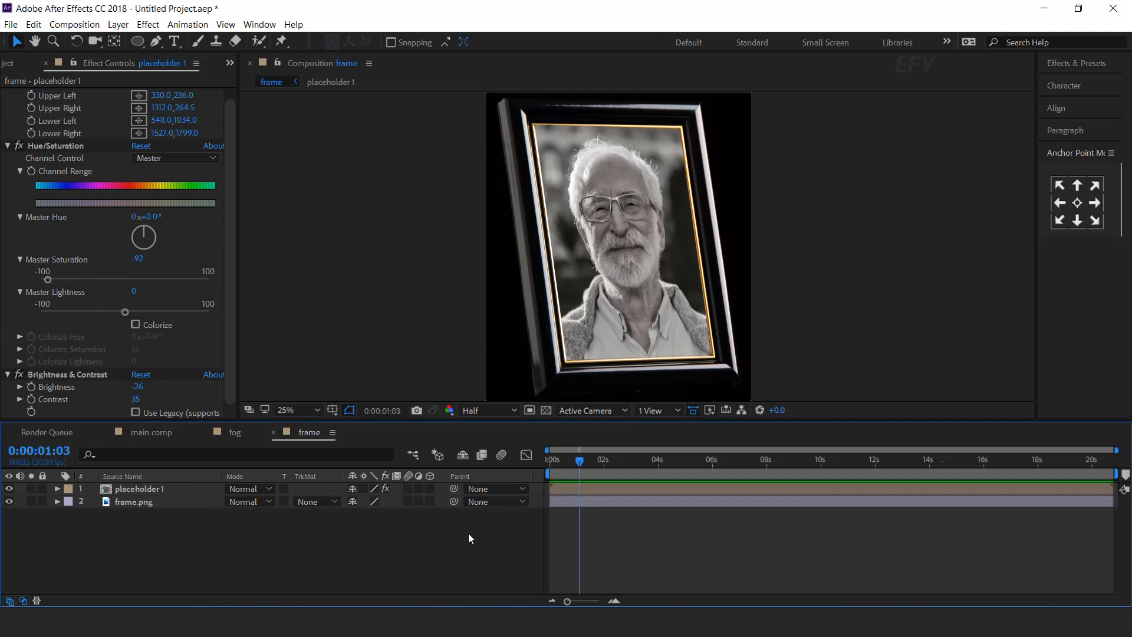
pyautogui.scroll(-1, 717, 252)
pyautogui.scroll(1, 717, 252)
# Add the frame comp to main comp as a 3D layer.
pyautogui.click(140, 434)
pyautogui.click(85, 154)
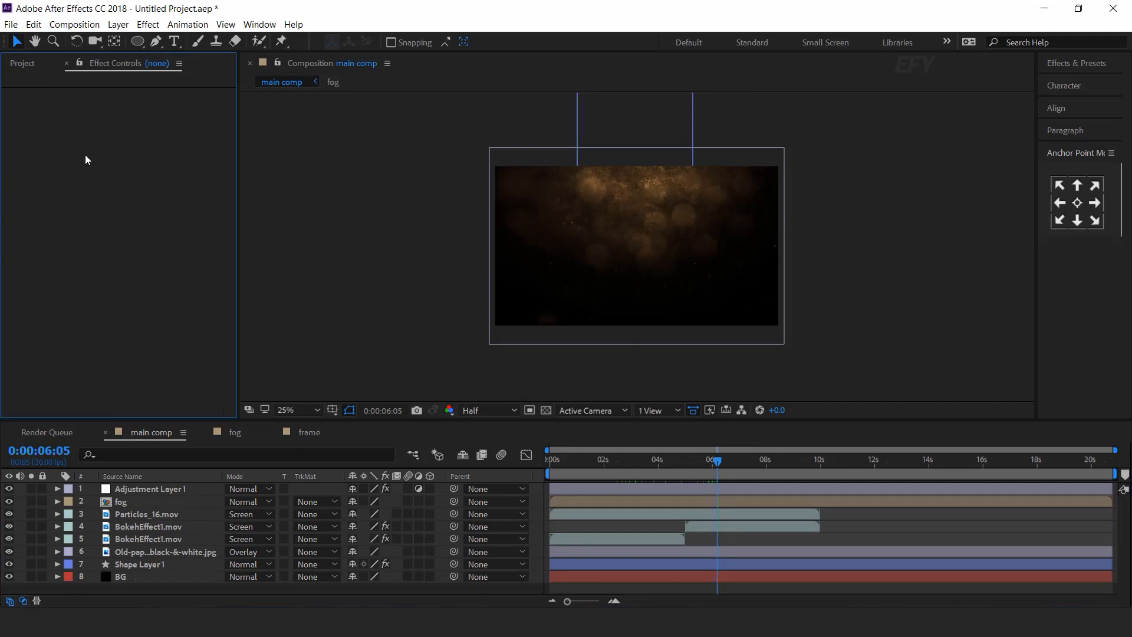
pyautogui.click(22, 64)
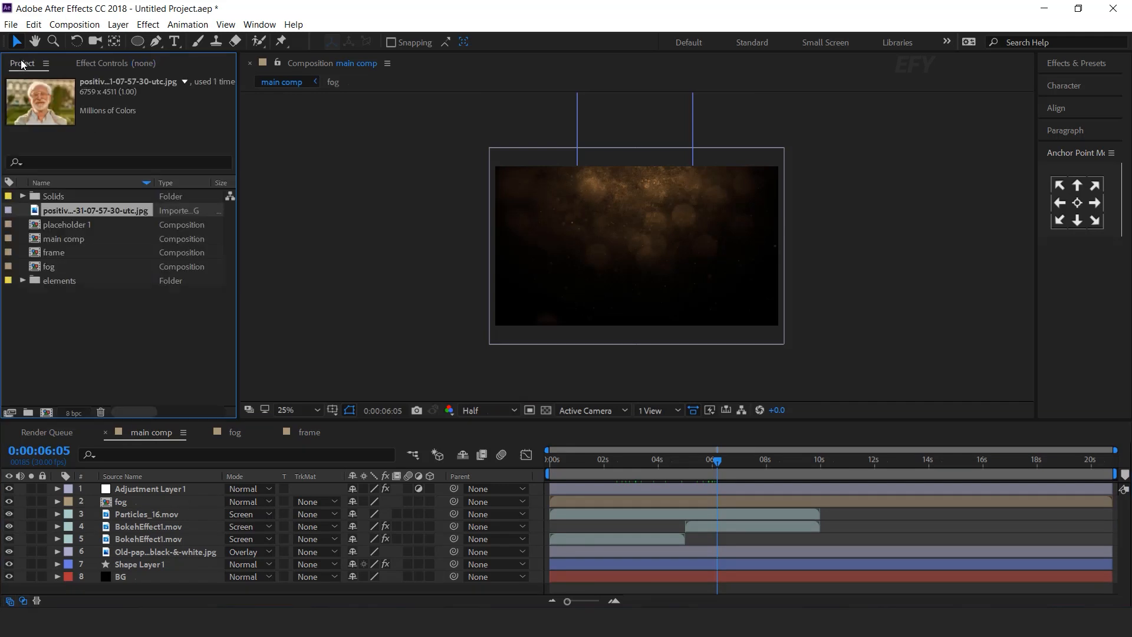
pyautogui.click(115, 365)
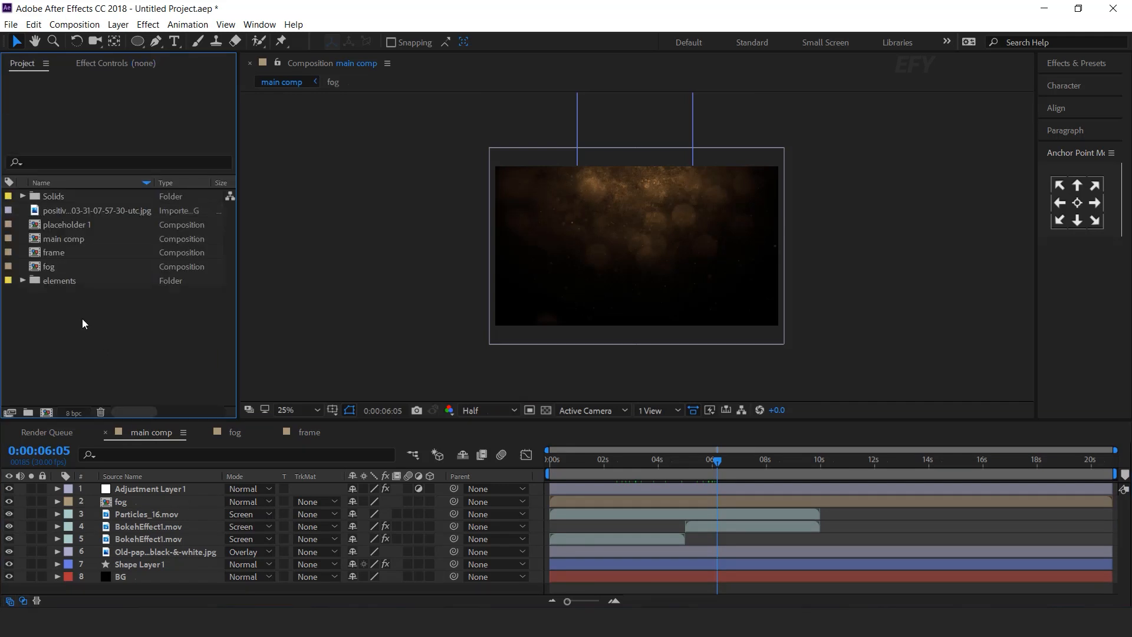
pyautogui.click(54, 251)
pyautogui.moveTo(34, 255); pyautogui.dragTo(167, 485)
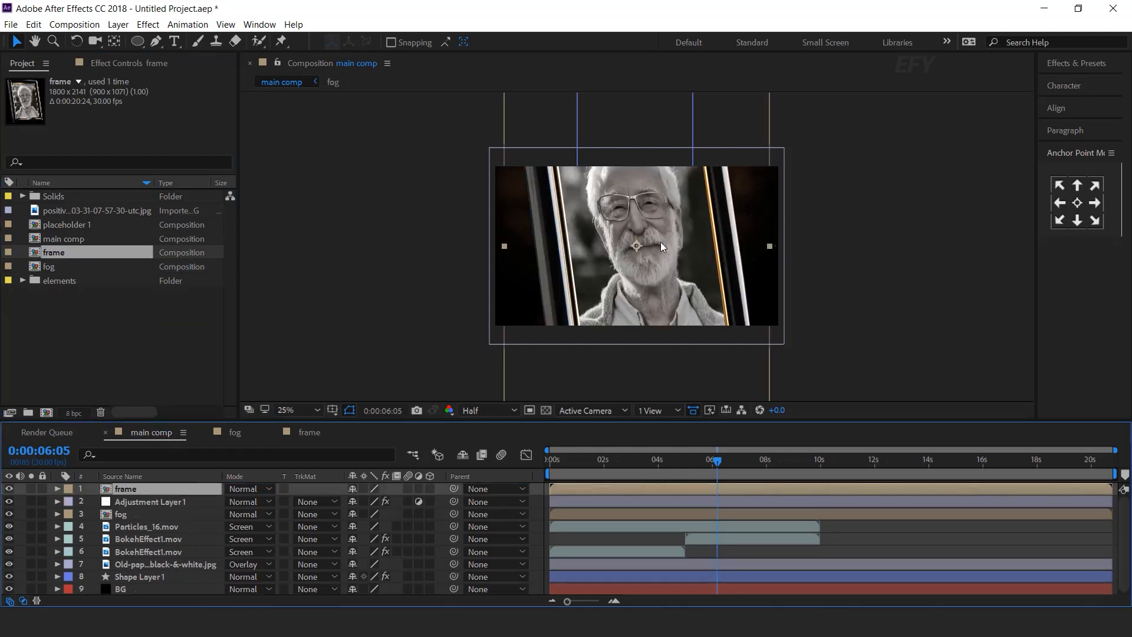
pyautogui.click(430, 488)
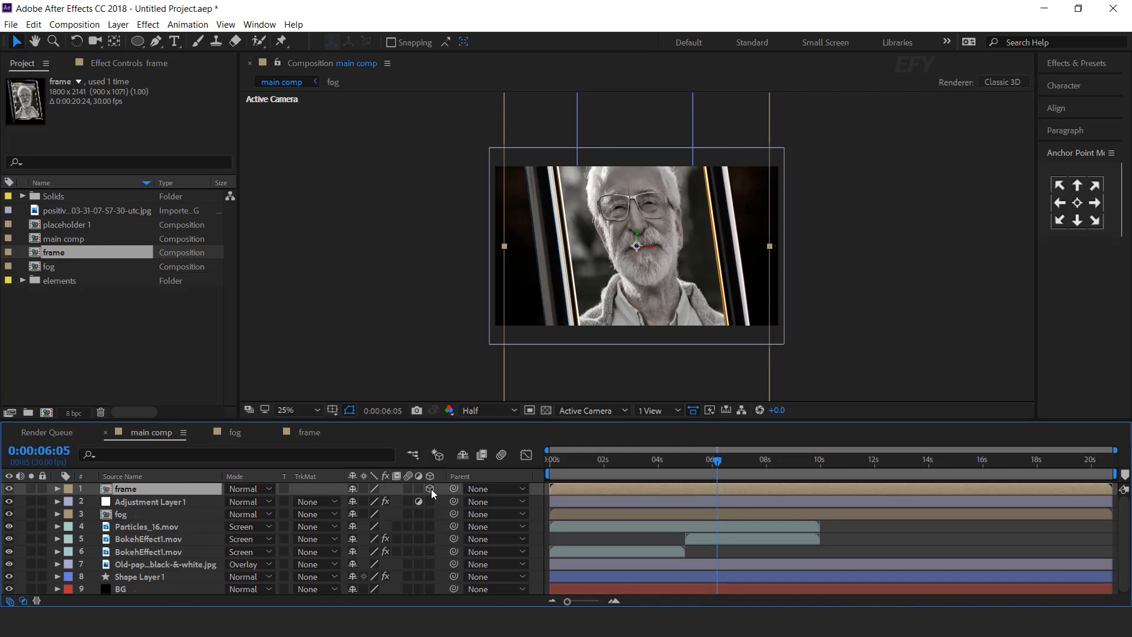
# In a Top plus Active Camera layout, push the frame back and move it left.
pyautogui.click(659, 412)
pyautogui.click(680, 436)
pyautogui.moveTo(439, 255); pyautogui.dragTo(438, 118)
pyautogui.moveTo(839, 248); pyautogui.dragTo(790, 248)
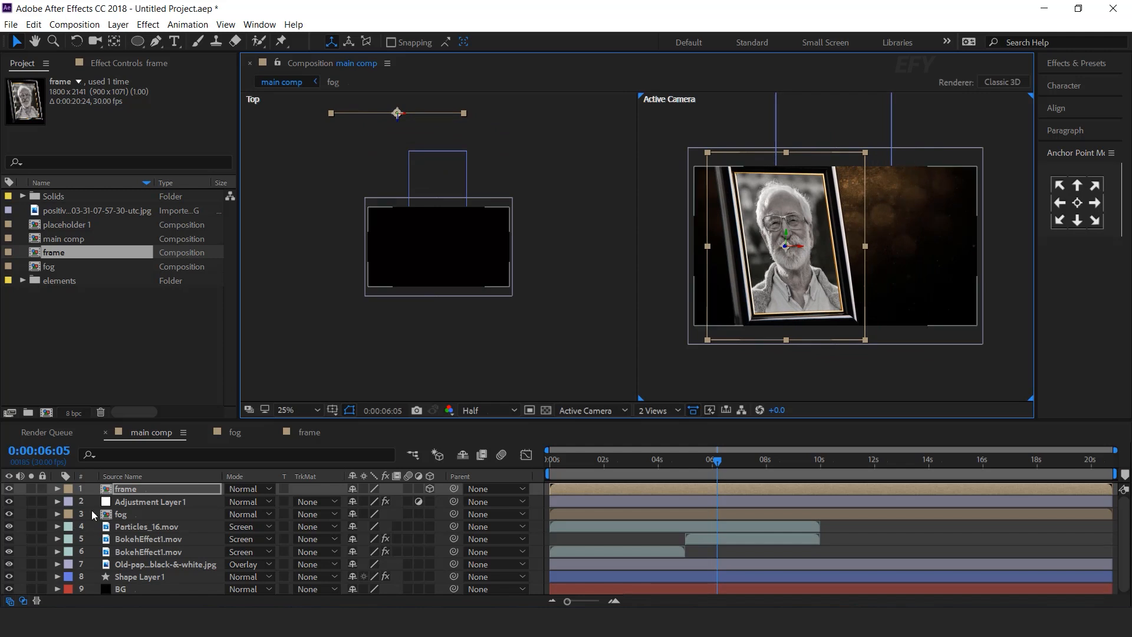
# Set the frame layer's Scale to 70% and shift it further left.
pyautogui.click(136, 488)
pyautogui.press('s')
pyautogui.click(409, 500)
pyautogui.write('80')
pyautogui.press('Return')
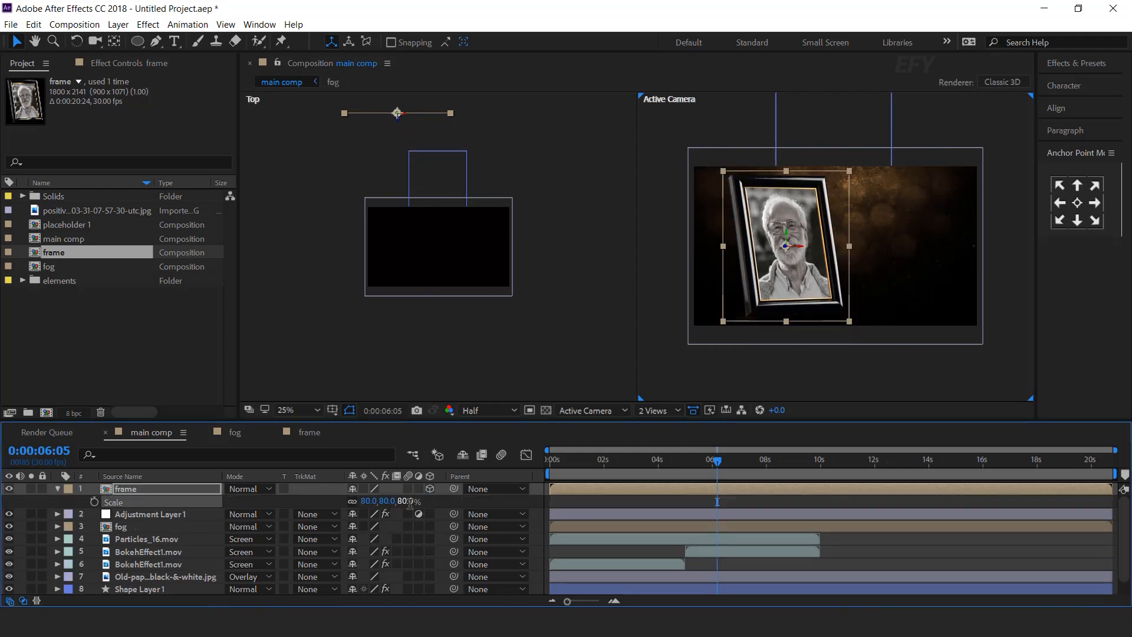
pyautogui.click(401, 501)
pyautogui.write('70')
pyautogui.press('Return')
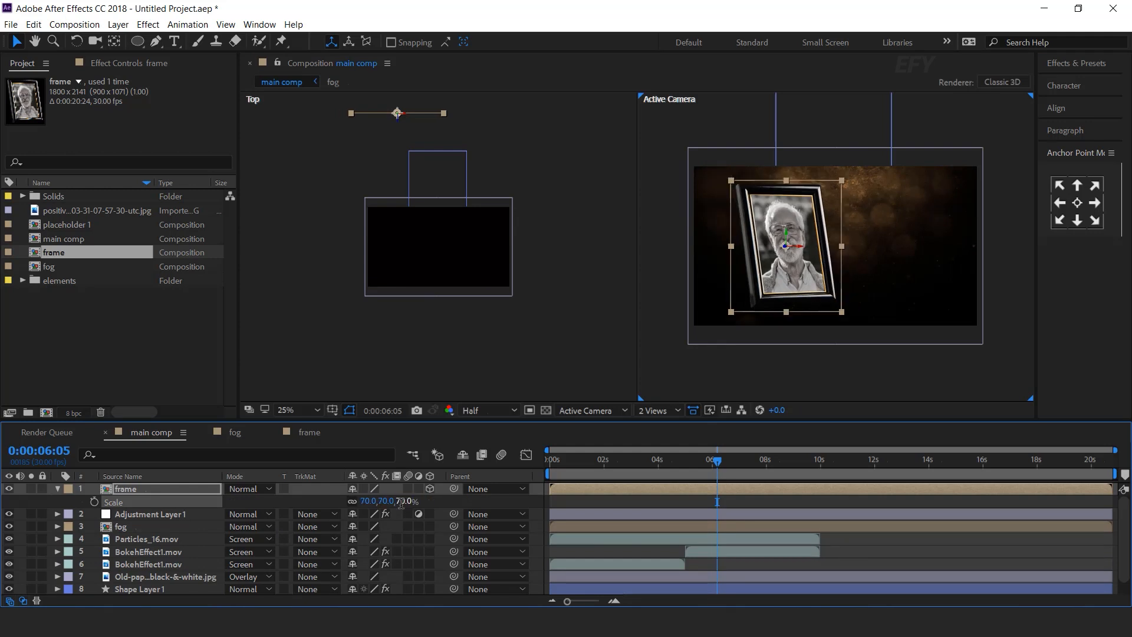
pyautogui.scroll(2, 793, 254)
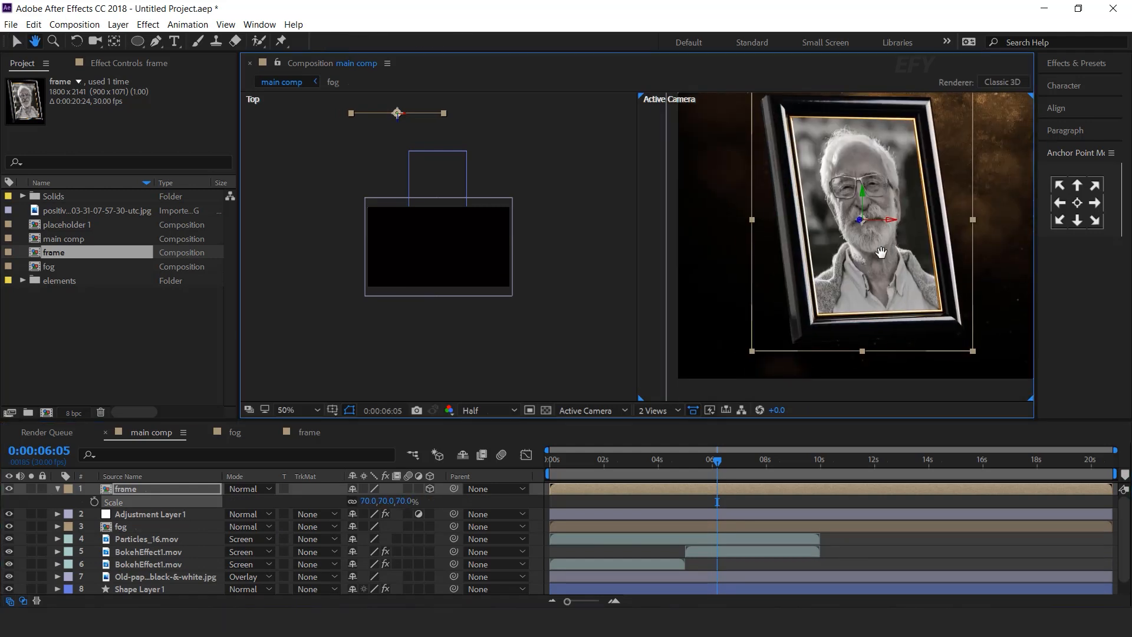
pyautogui.moveTo(857, 225); pyautogui.dragTo(834, 217)
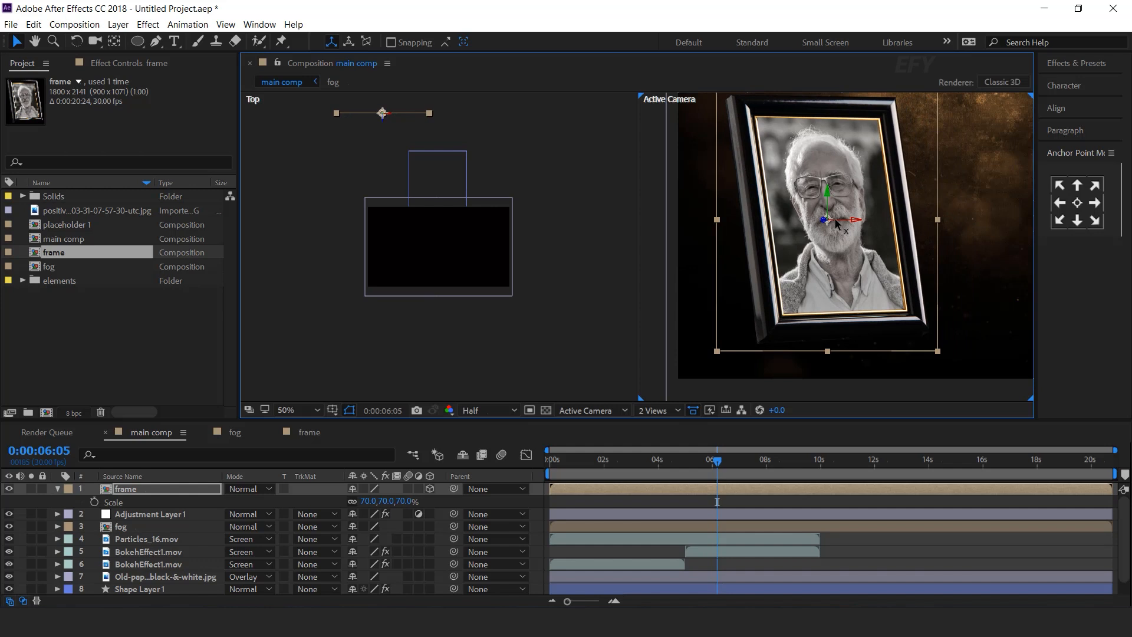
pyautogui.scroll(-2, 838, 248)
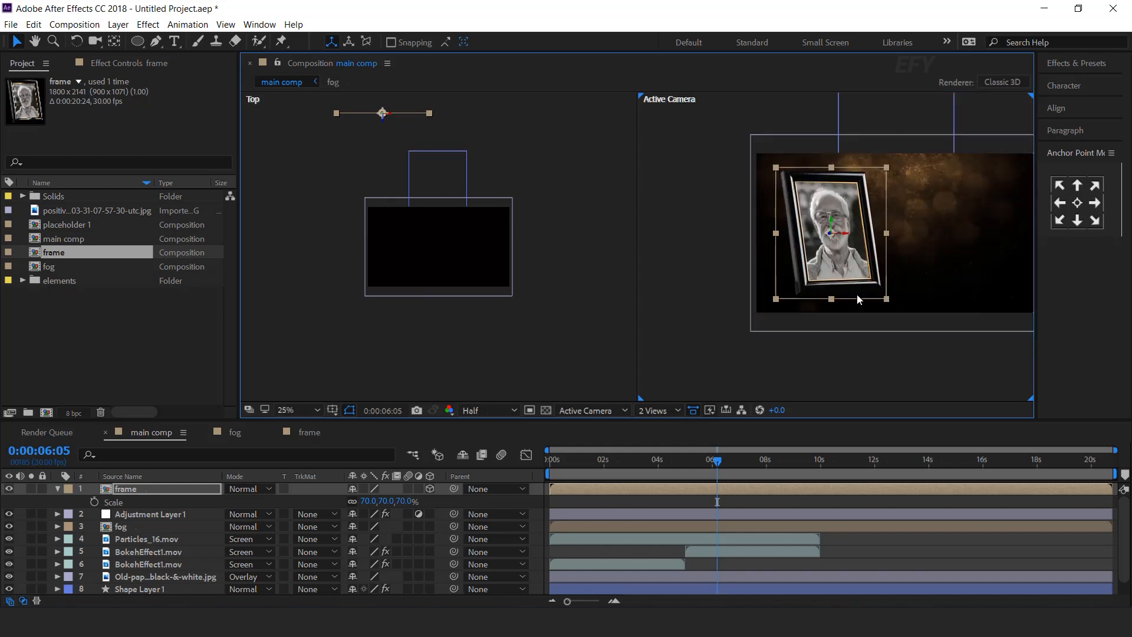
# Add candle.mp4 to main comp as a 3D layer in Screen mode.
pyautogui.click(657, 410)
pyautogui.click(656, 428)
pyautogui.click(57, 489)
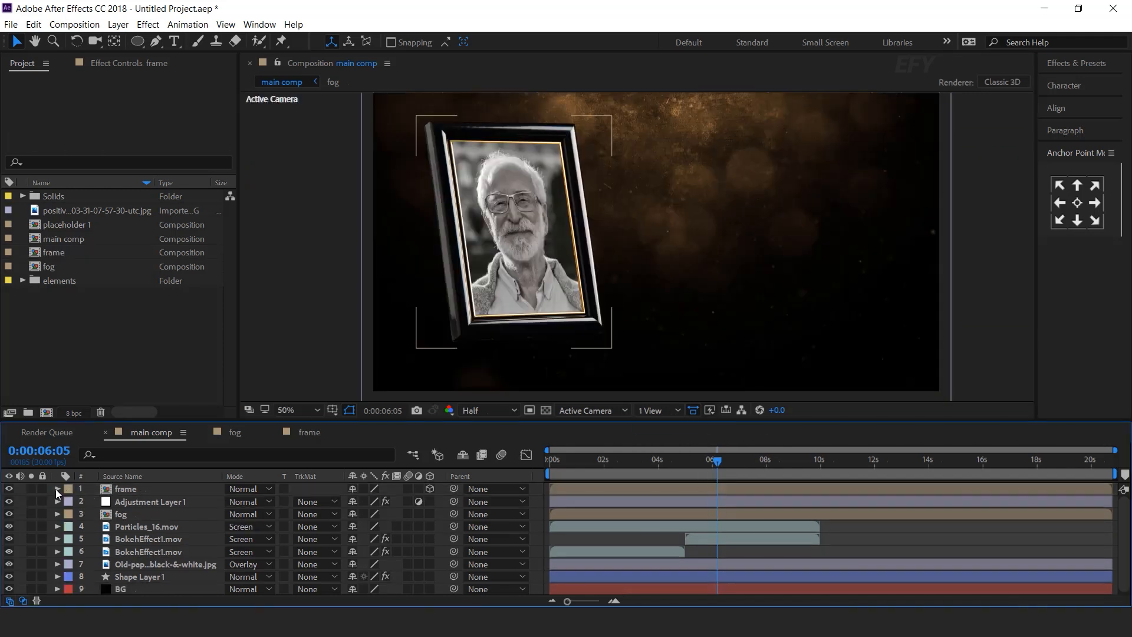
pyautogui.click(21, 281)
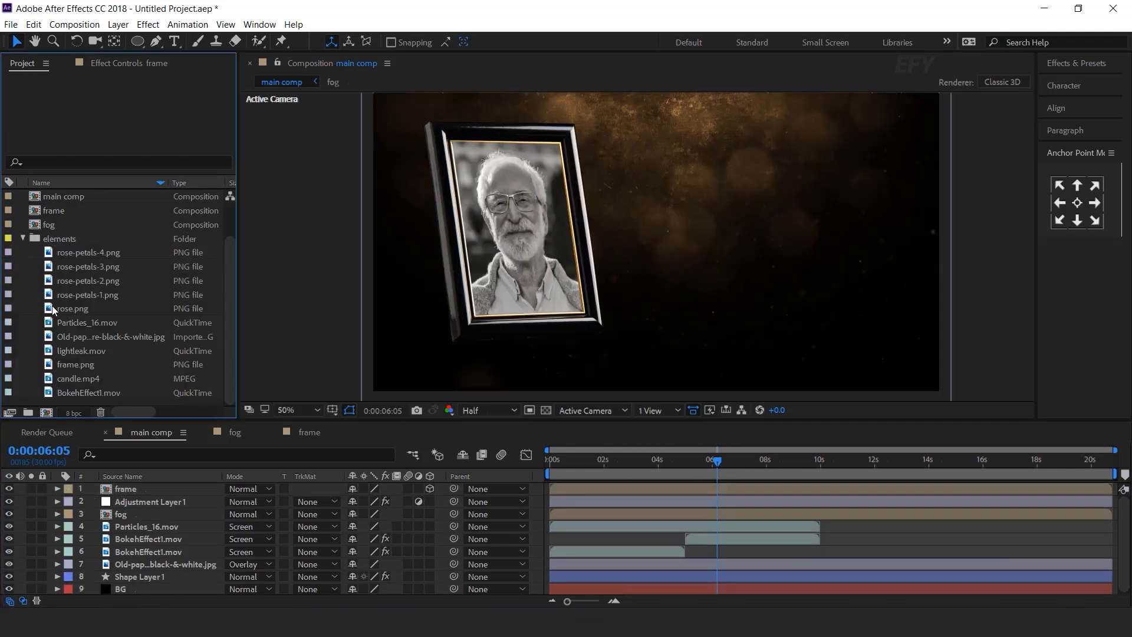
pyautogui.click(94, 379)
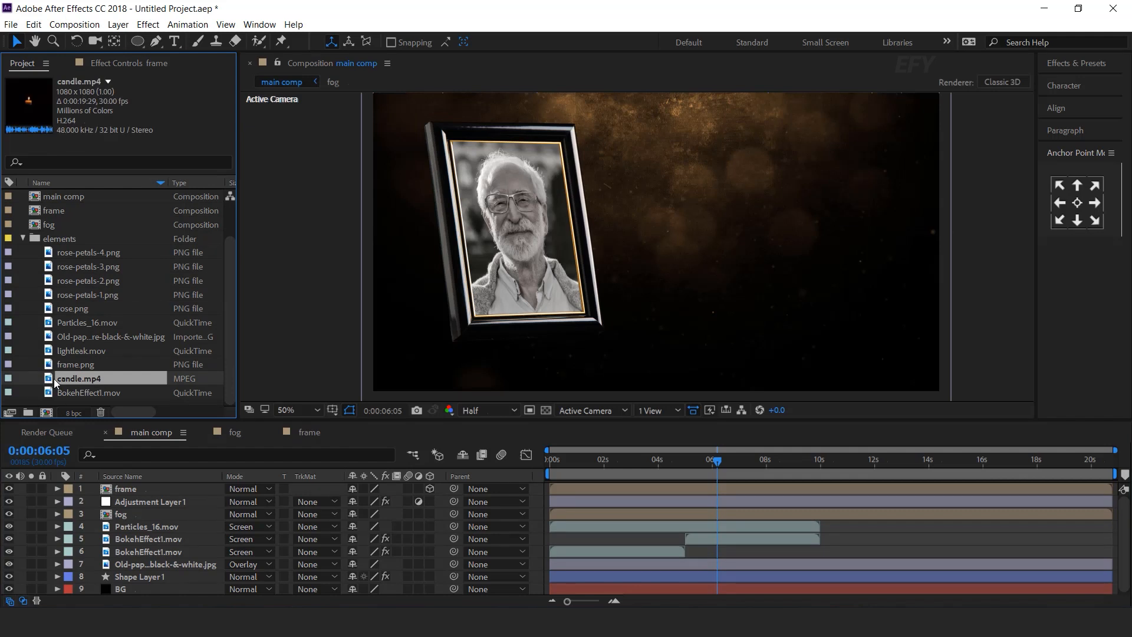
pyautogui.moveTo(57, 383); pyautogui.dragTo(148, 490)
pyautogui.click(257, 493)
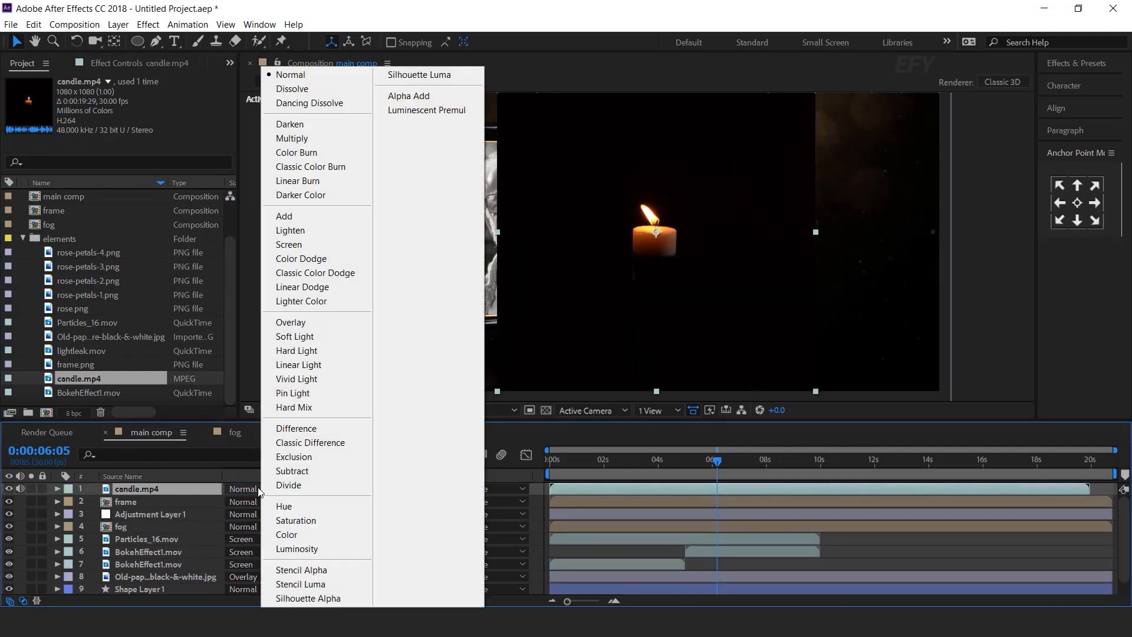
pyautogui.click(301, 243)
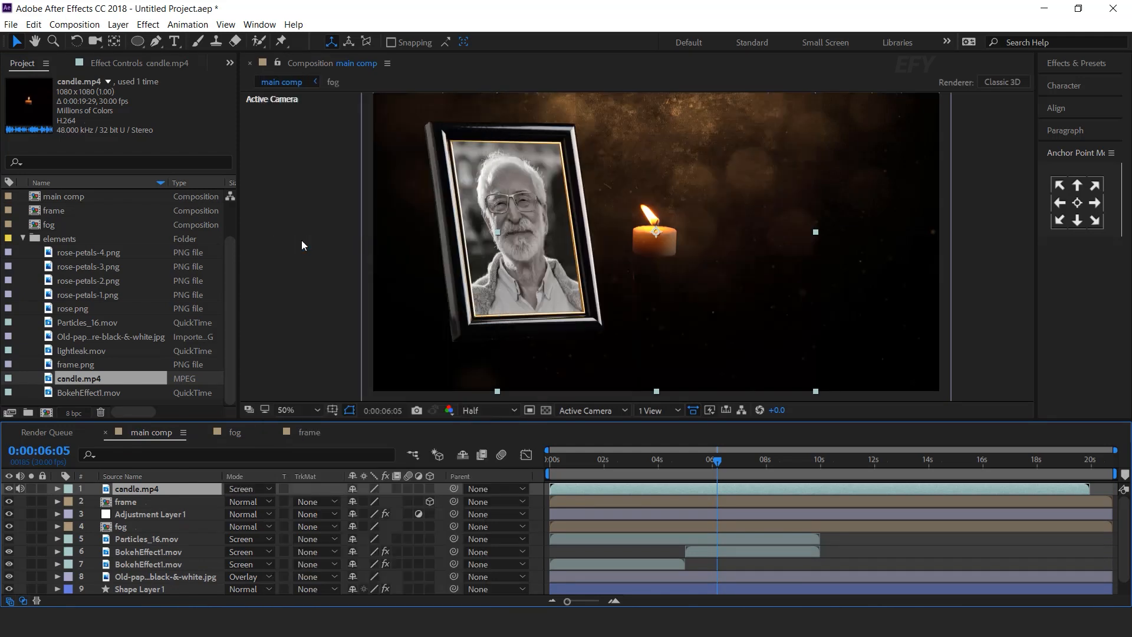
pyautogui.click(430, 488)
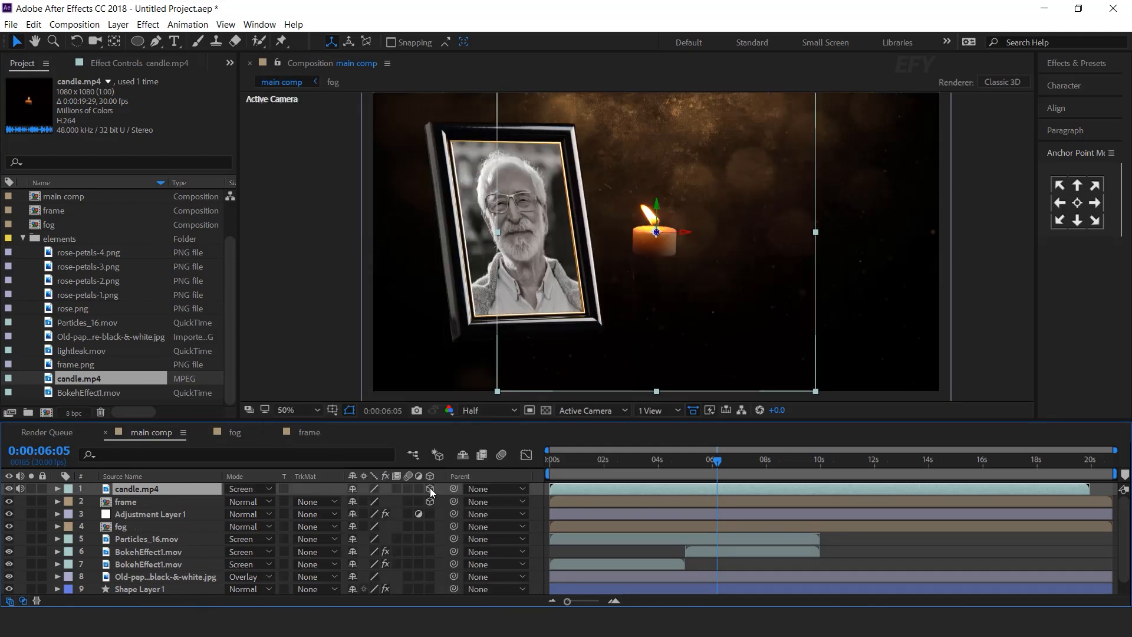
# Position the candle in 3D just below and left of the framed portrait.
pyautogui.click(657, 410)
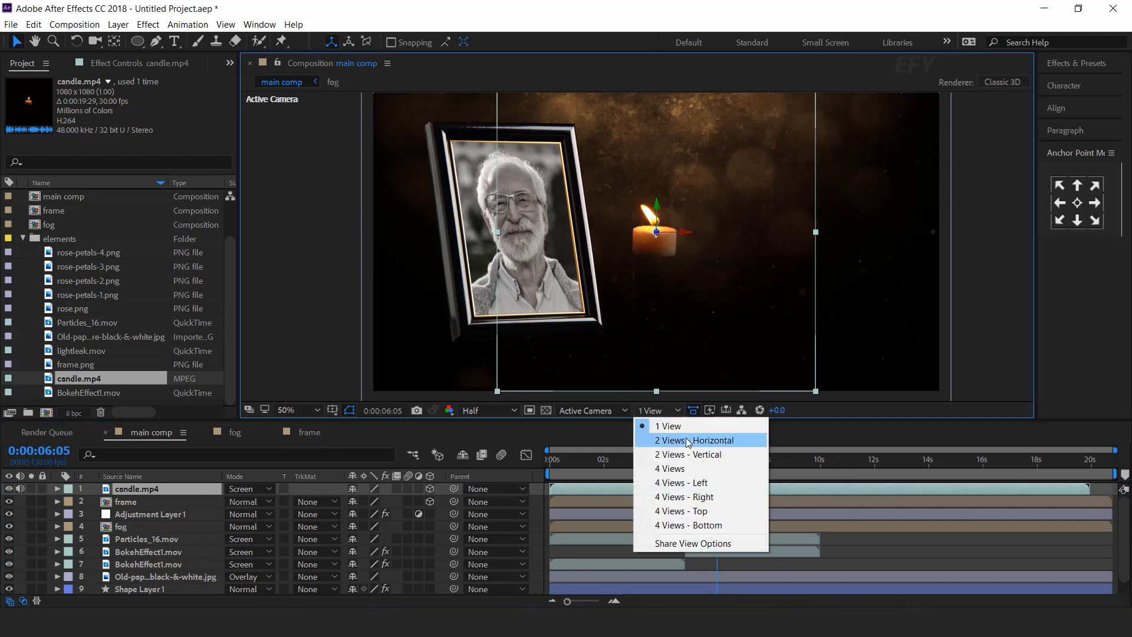
pyautogui.click(685, 439)
pyautogui.moveTo(856, 203); pyautogui.dragTo(701, 282)
pyautogui.scroll(3, 405, 341)
pyautogui.moveTo(405, 337); pyautogui.dragTo(405, 204)
pyautogui.moveTo(769, 265); pyautogui.dragTo(807, 248)
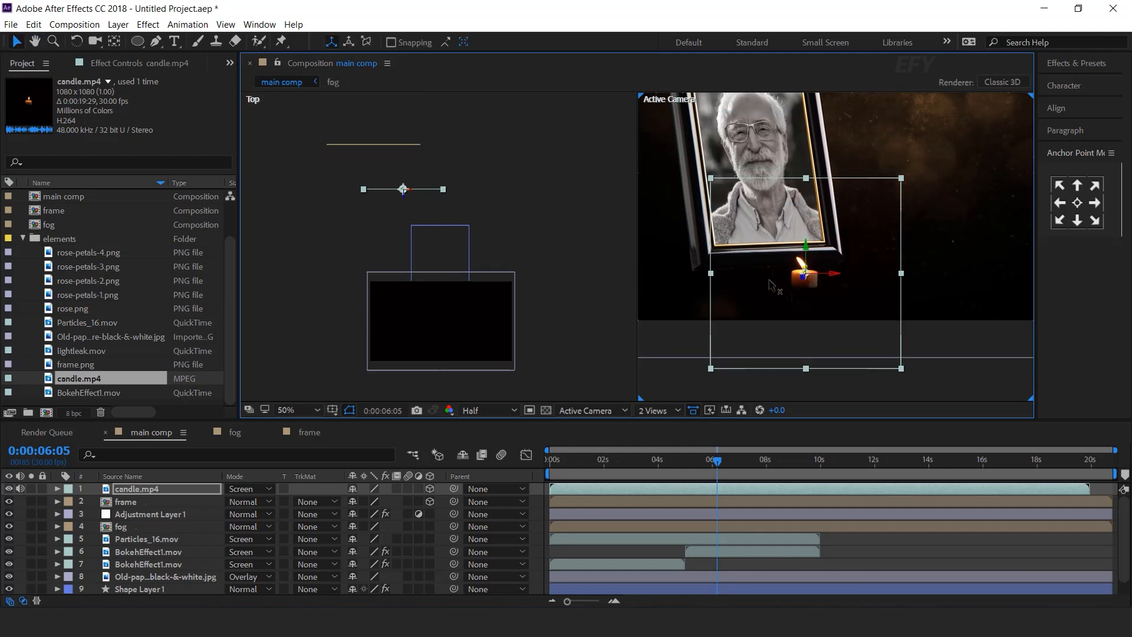
pyautogui.moveTo(770, 286); pyautogui.dragTo(731, 251)
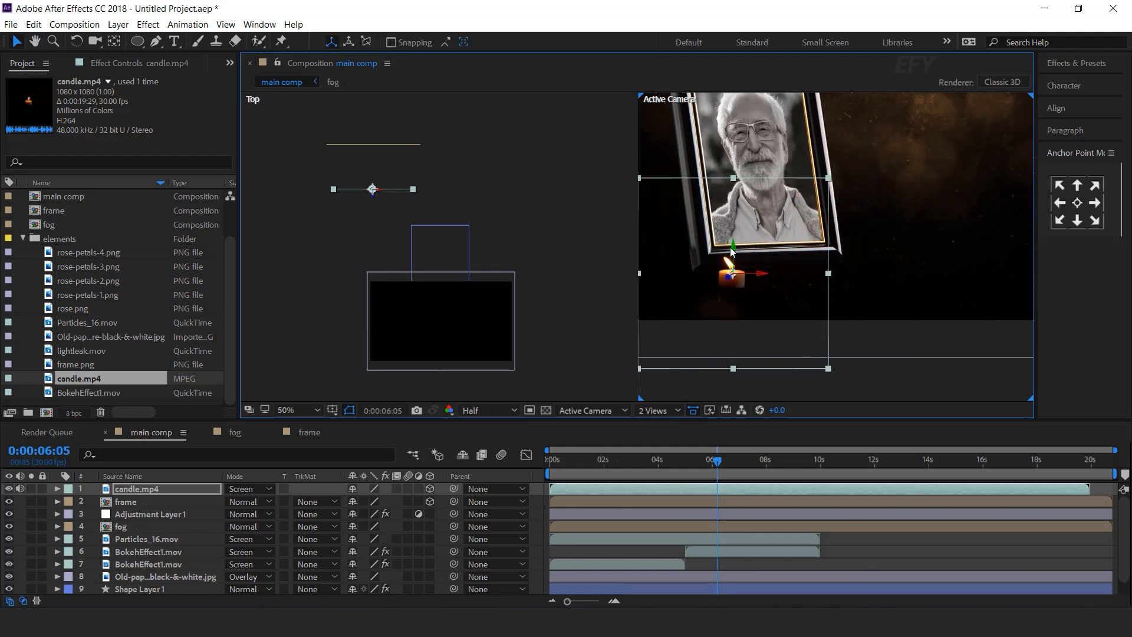
pyautogui.moveTo(372, 188); pyautogui.dragTo(374, 184)
pyautogui.moveTo(743, 238); pyautogui.dragTo(737, 253)
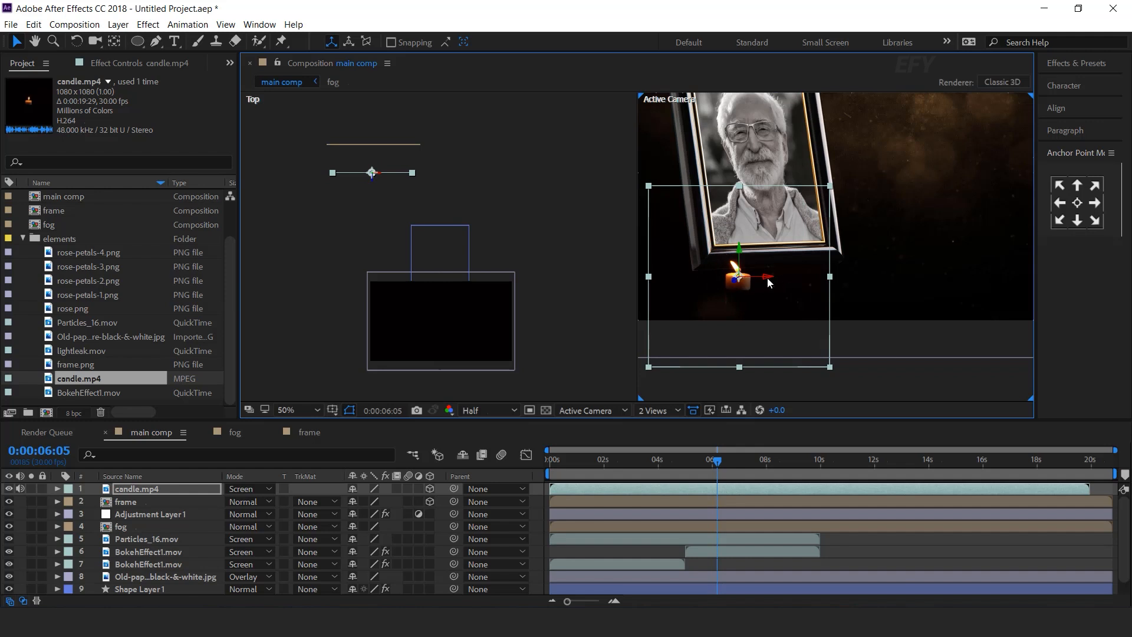
pyautogui.moveTo(369, 185); pyautogui.dragTo(369, 173)
pyautogui.moveTo(765, 275); pyautogui.dragTo(756, 275)
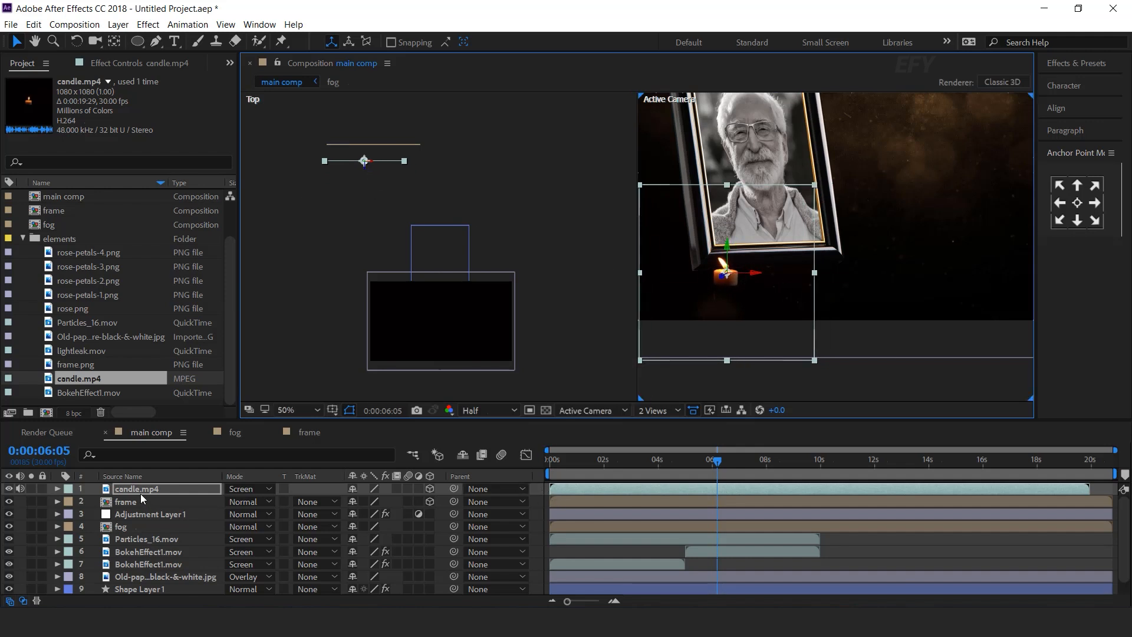
# Apply VC Reflect to the candle and set its floor position at the candle's base.
pyautogui.hotkey('ctrl', 'space')
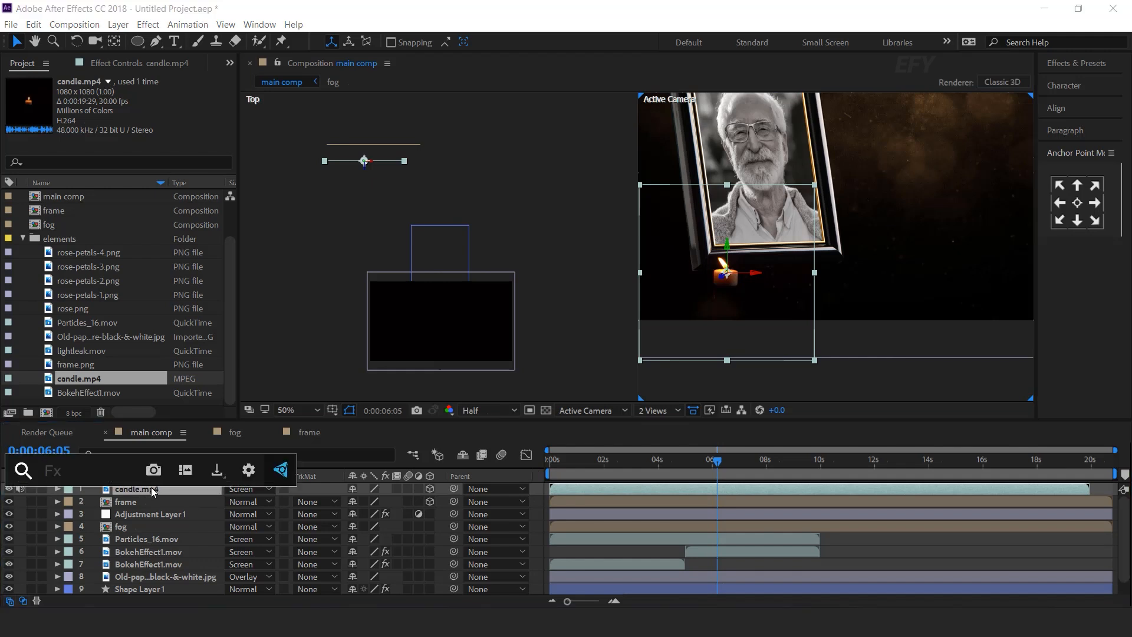
pyautogui.write('VC')
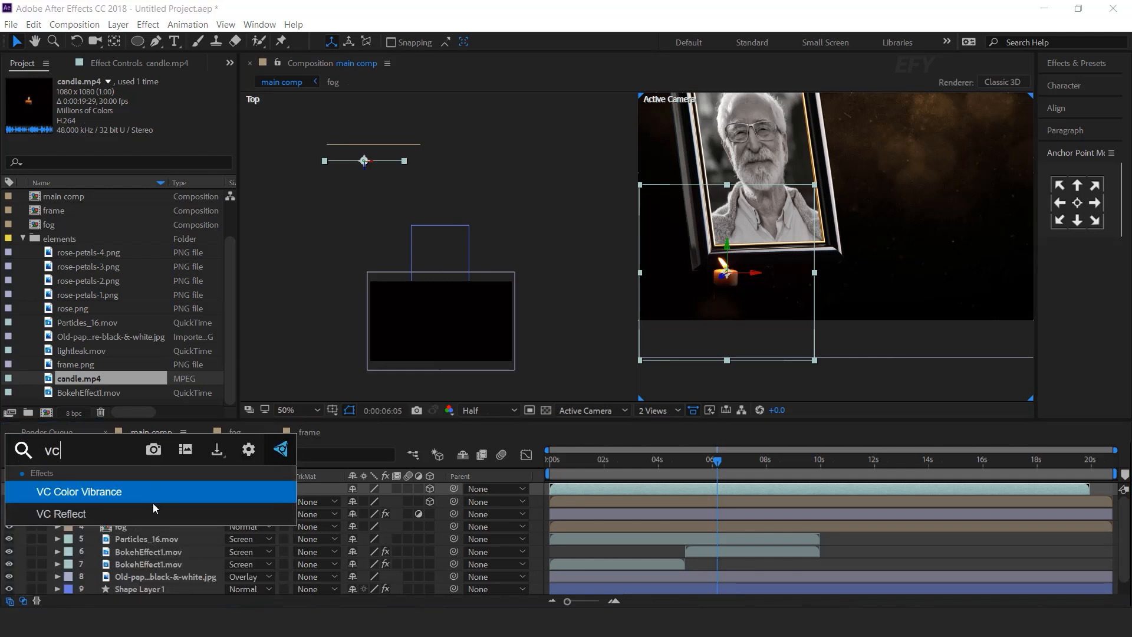
pyautogui.click(79, 511)
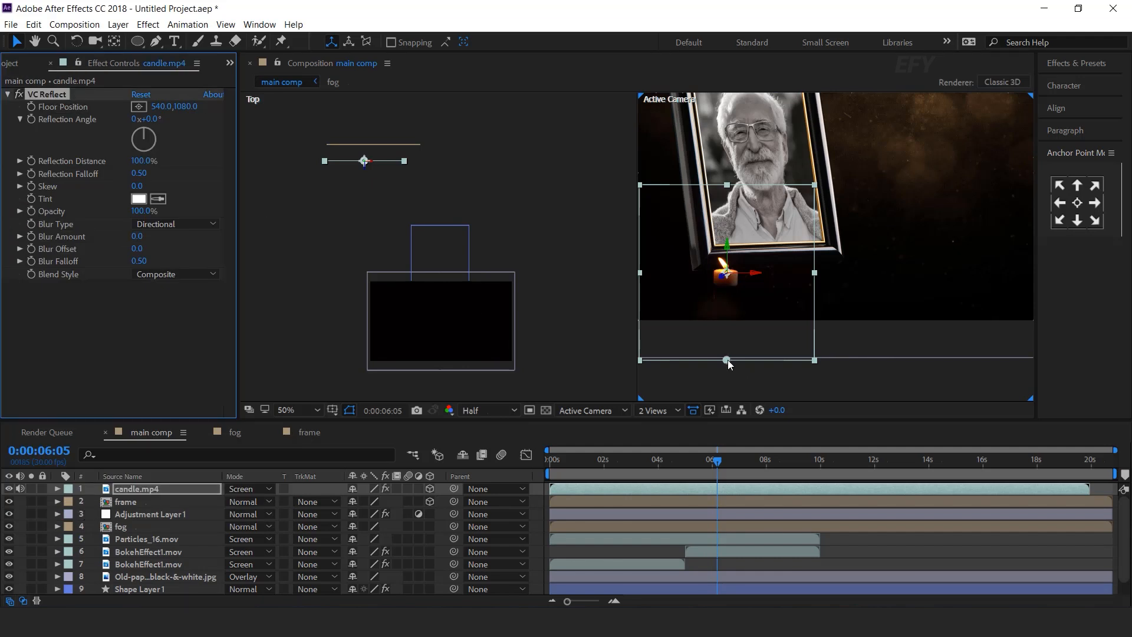
pyautogui.moveTo(726, 358); pyautogui.dragTo(726, 286)
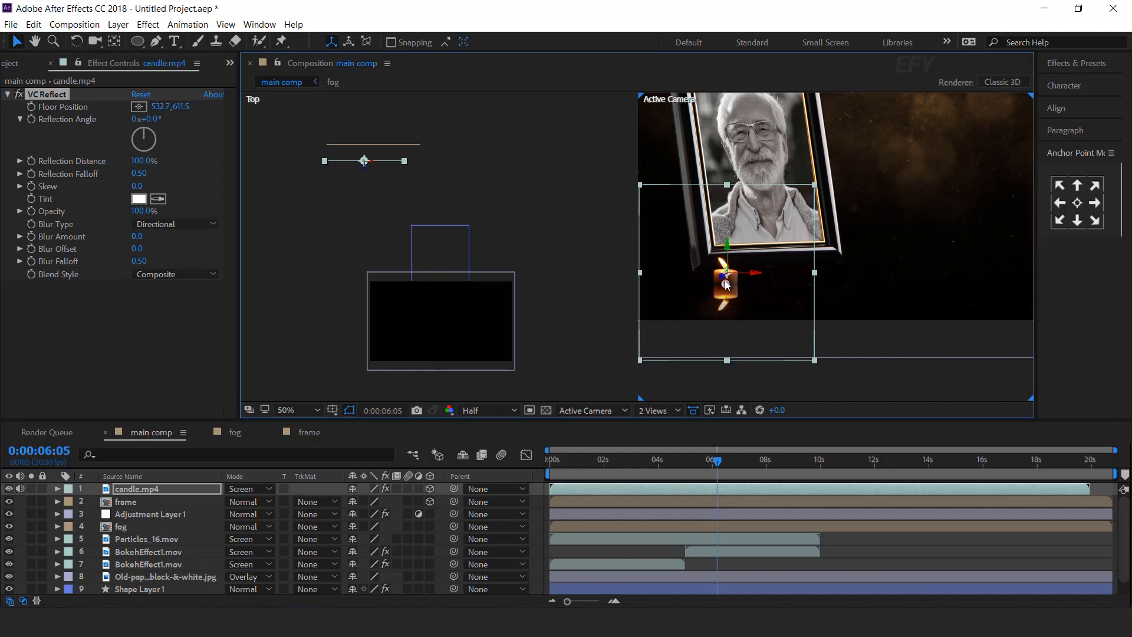
pyautogui.press('.')
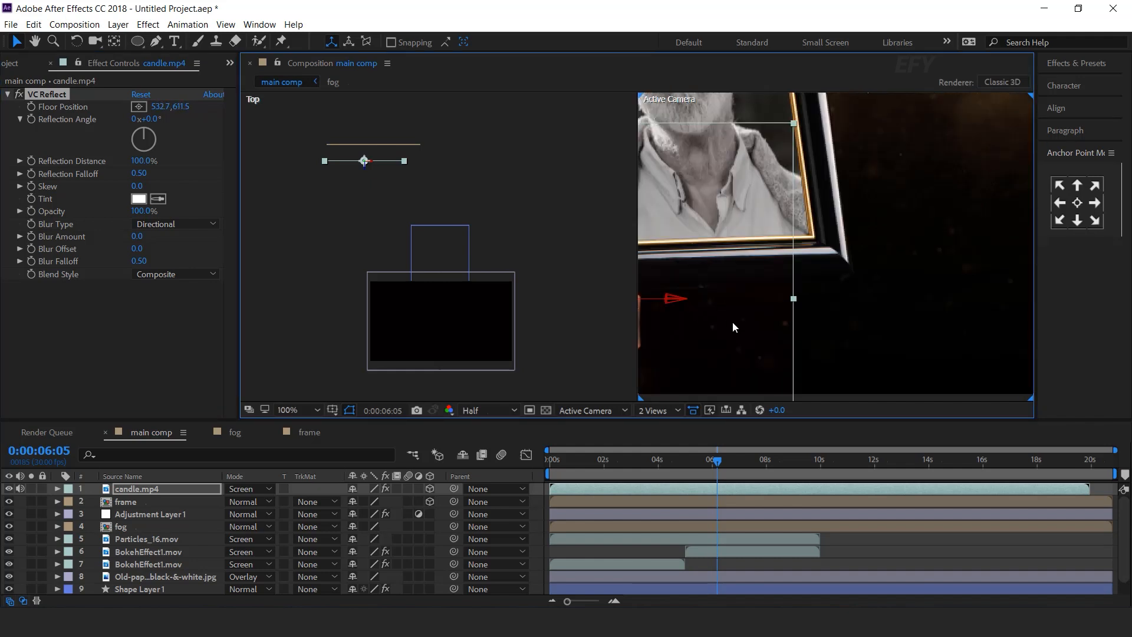
pyautogui.moveTo(734, 326); pyautogui.dragTo(826, 286)
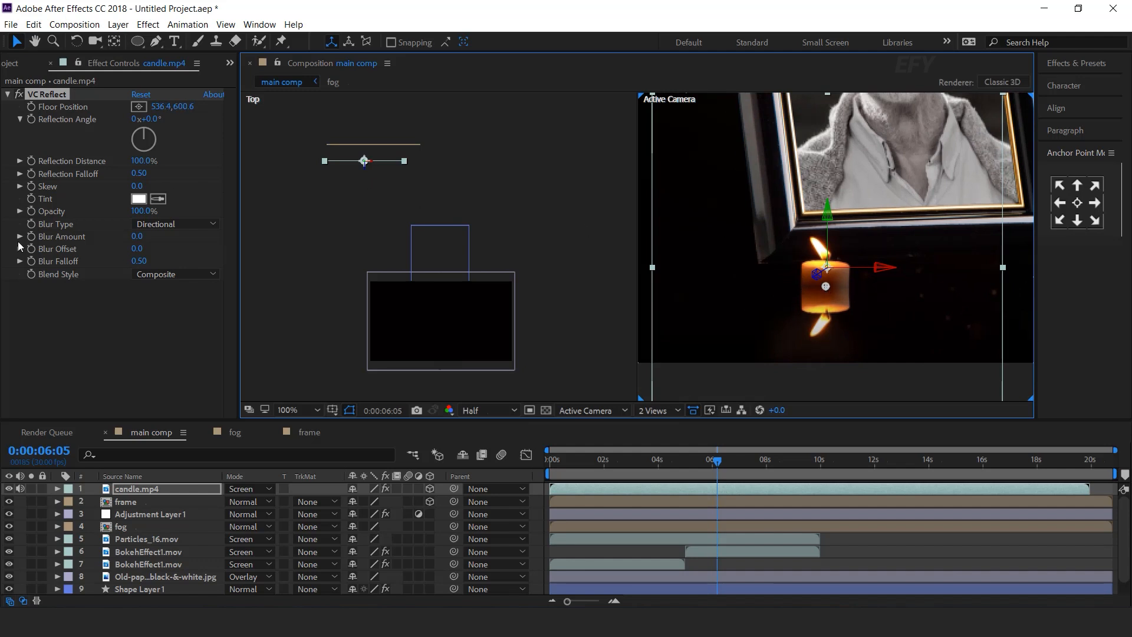
# Set the candle reflection's Blur Amount to 3.9 and Opacity to 50%.
pyautogui.moveTo(139, 241); pyautogui.dragTo(169, 238)
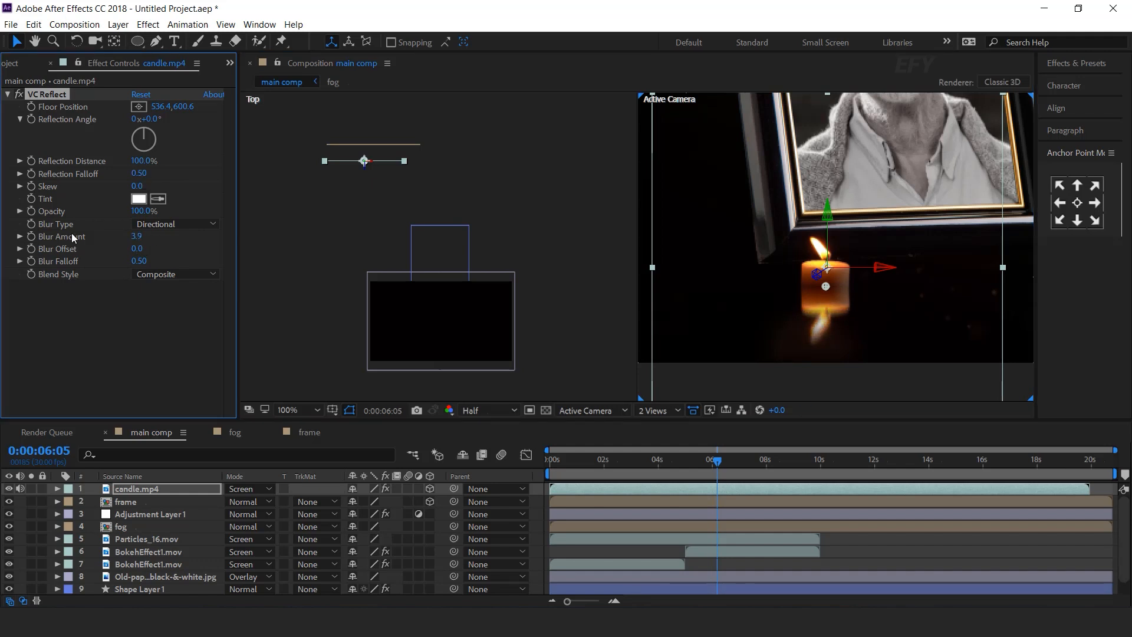
pyautogui.click(139, 211)
pyautogui.write('50')
pyautogui.press('Return')
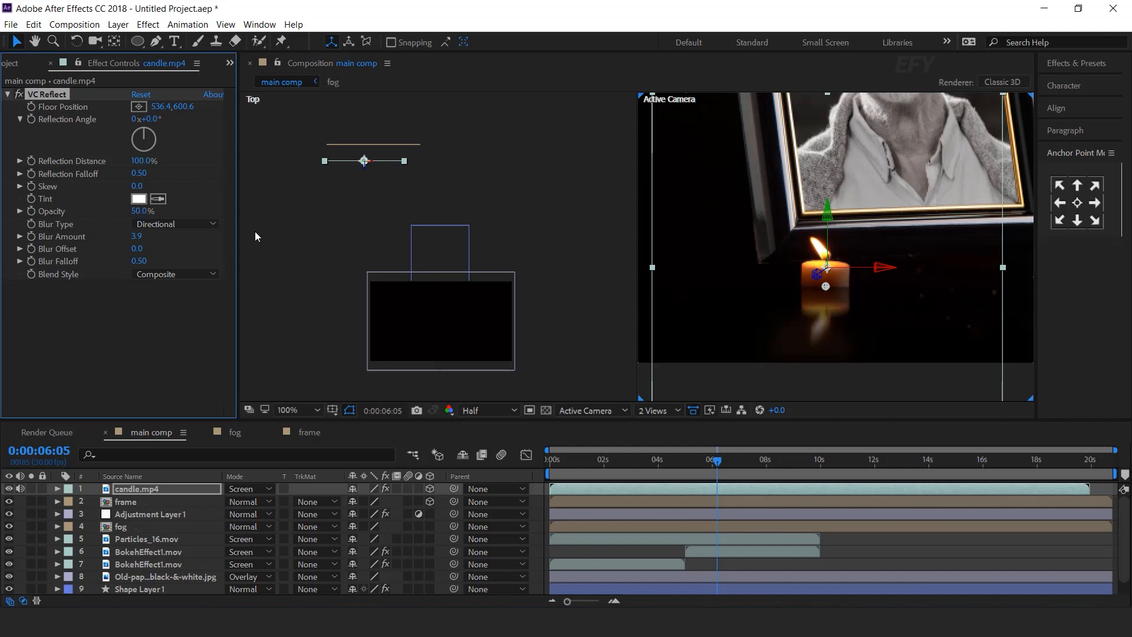
# Return the viewer to a single 1 View layout.
pyautogui.click(537, 490)
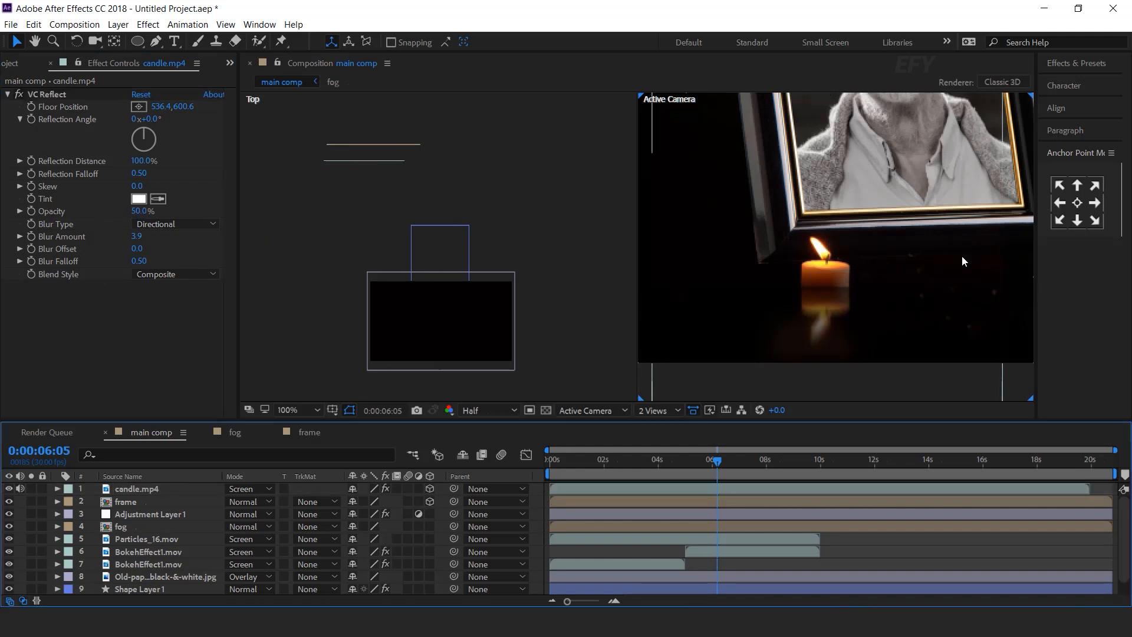
pyautogui.scroll(-2, 961, 256)
pyautogui.click(672, 409)
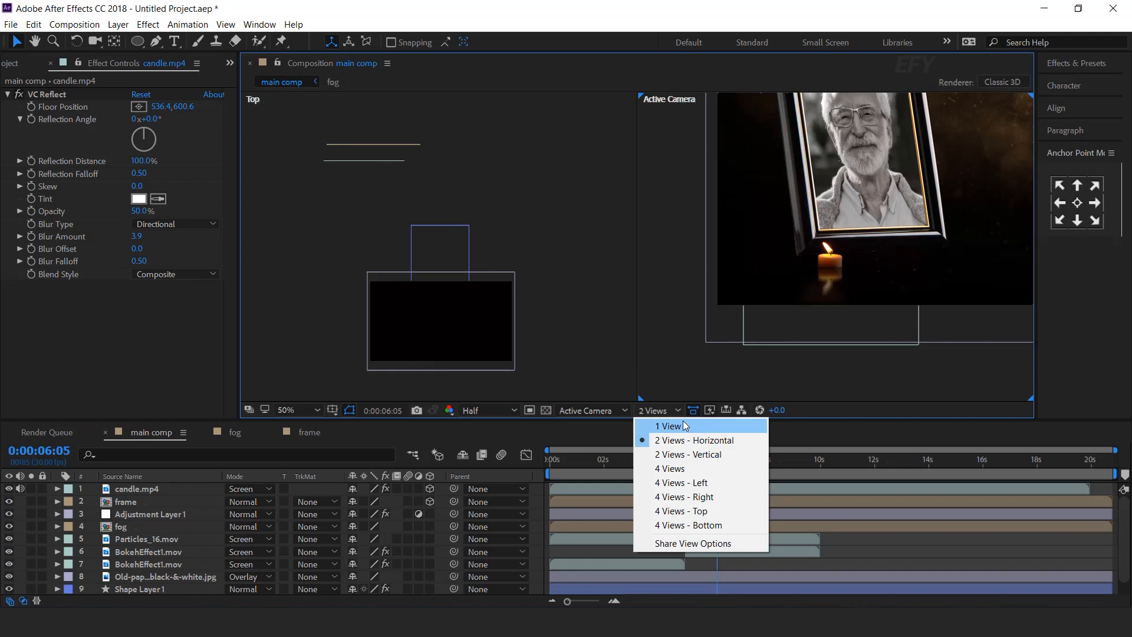
pyautogui.click(655, 422)
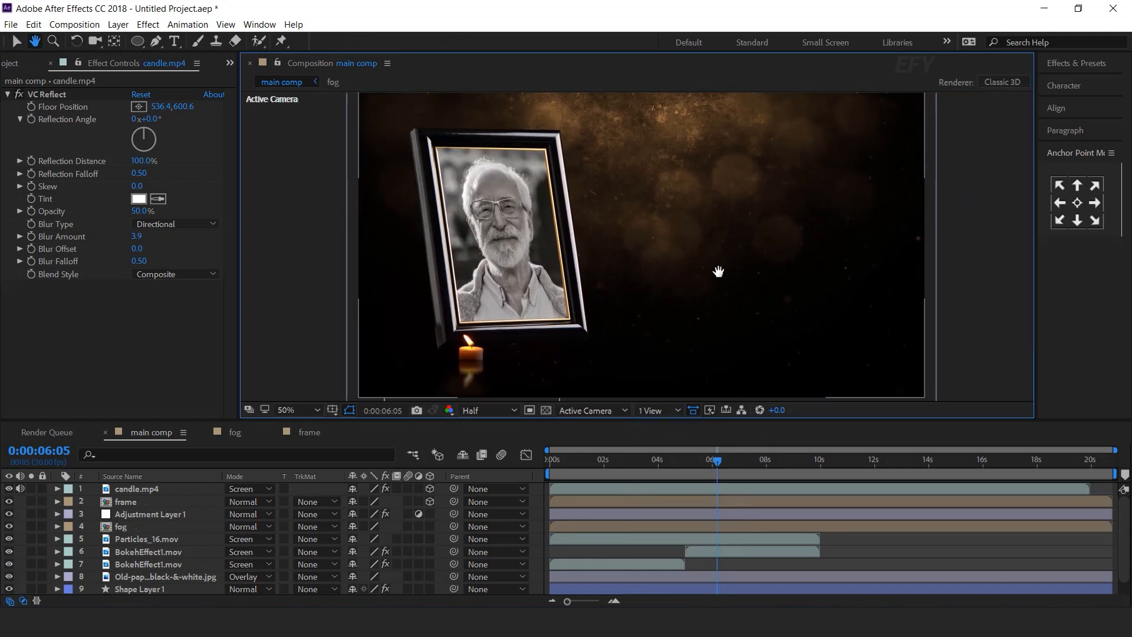
pyautogui.click(8, 65)
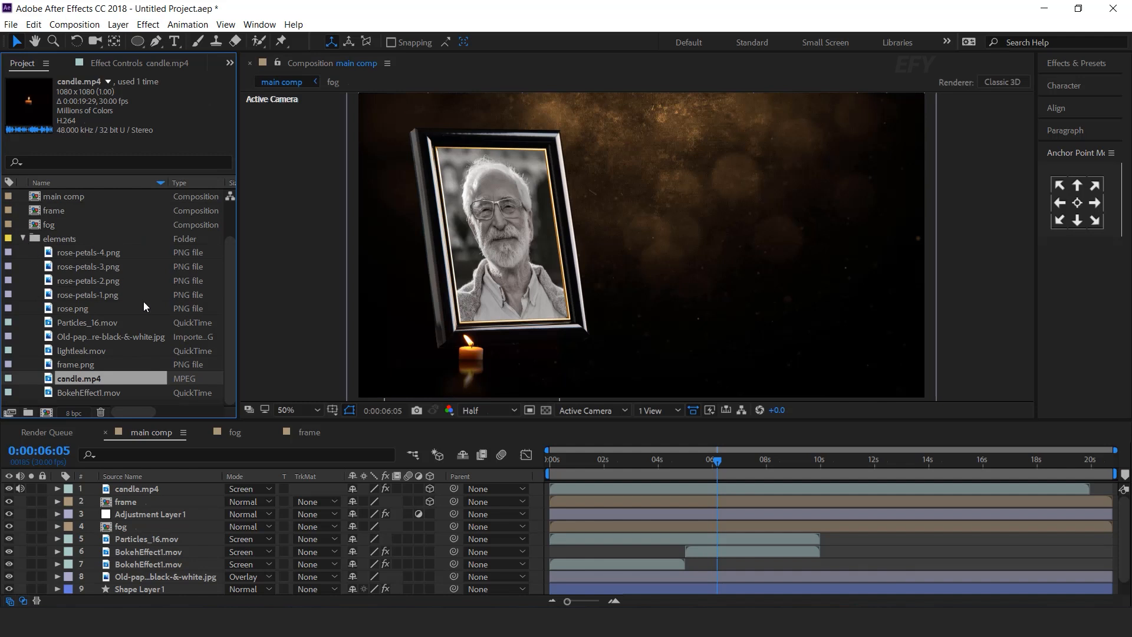
# Build a rose comp from rose.png, move it to the project root, and reopen main comp.
pyautogui.click(56, 309)
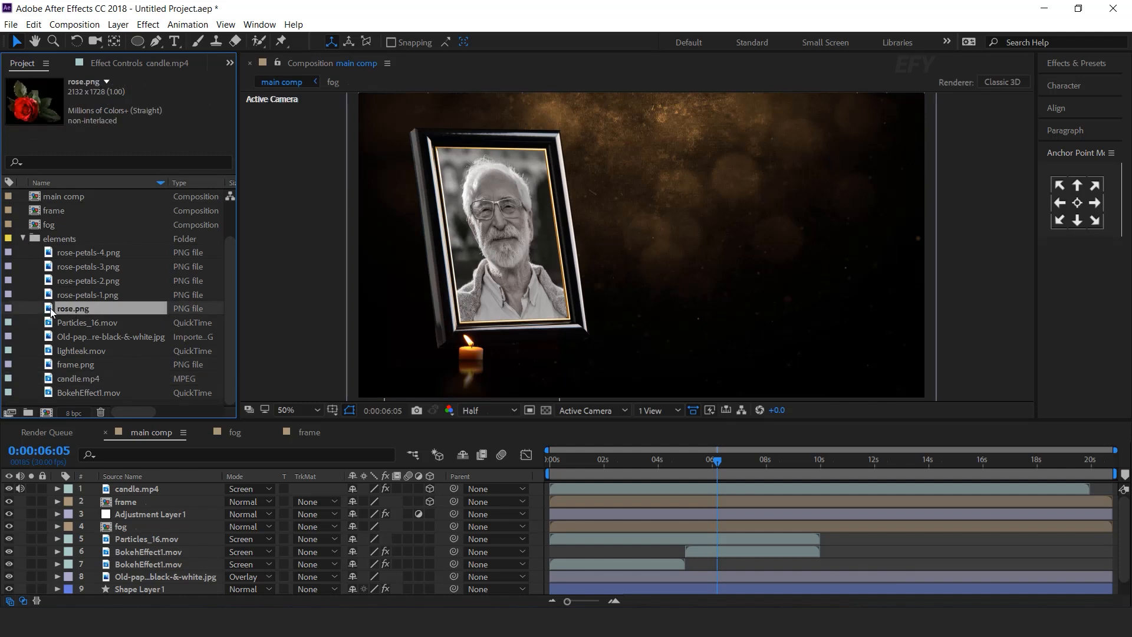
pyautogui.moveTo(49, 309); pyautogui.dragTo(47, 412)
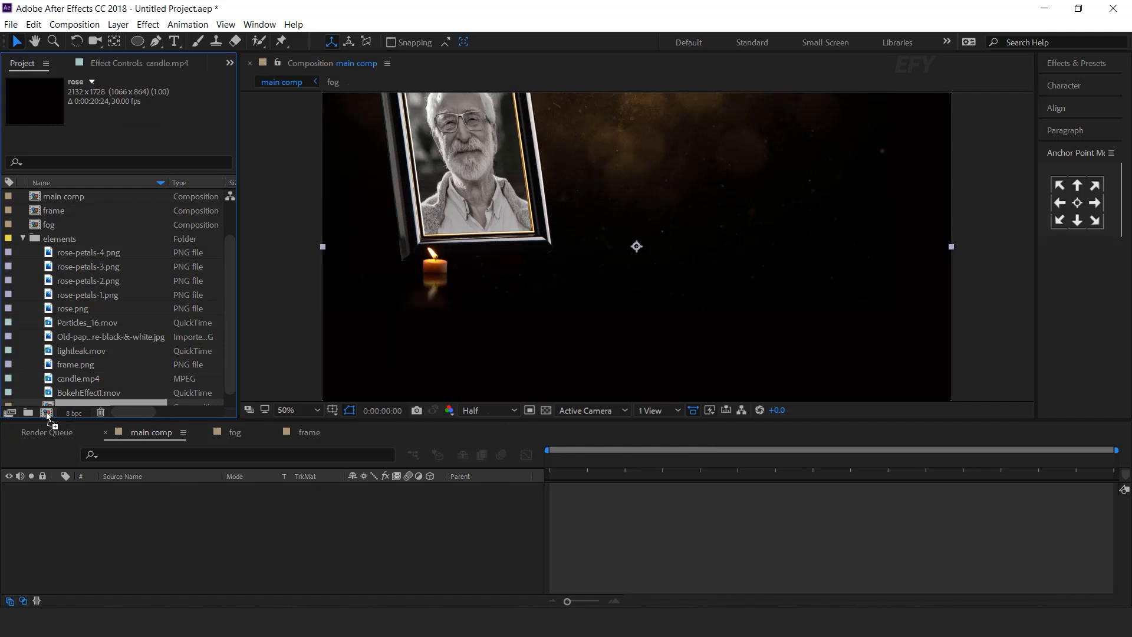
pyautogui.scroll(-3, 733, 223)
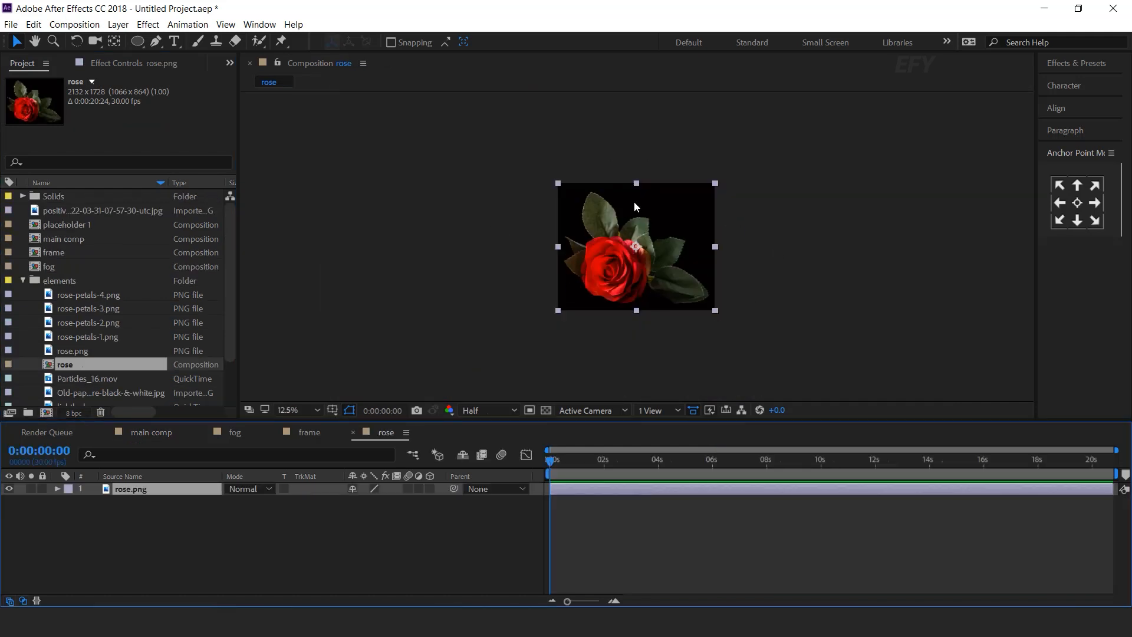
pyautogui.scroll(-2, 64, 364)
pyautogui.moveTo(64, 311); pyautogui.dragTo(91, 402)
pyautogui.click(24, 236)
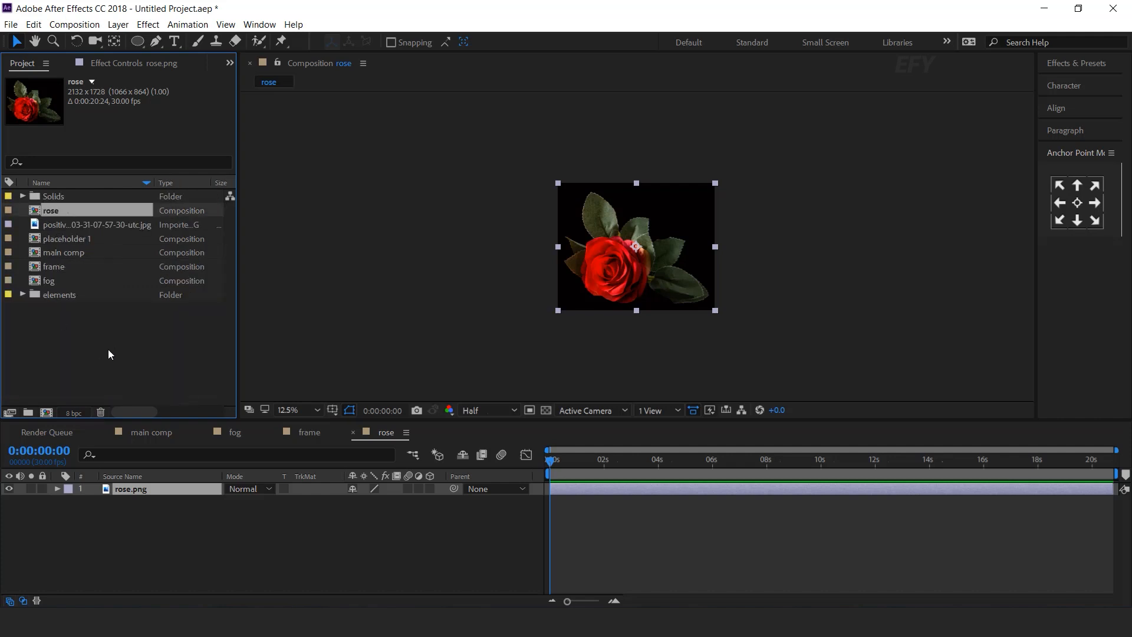
pyautogui.click(152, 432)
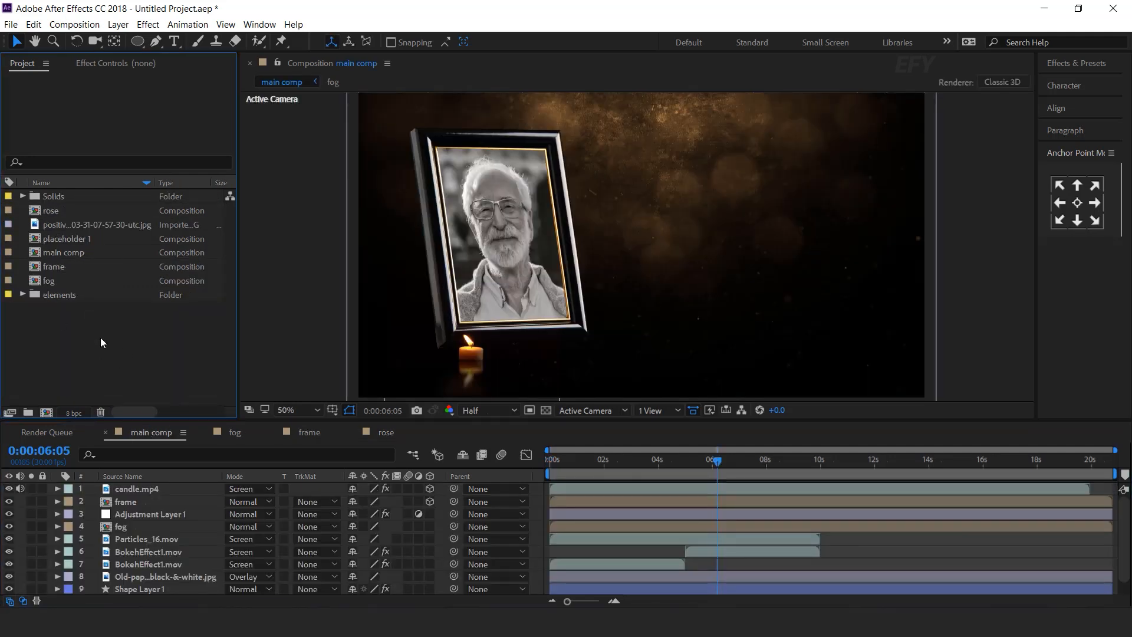
# Add the rose comp to main comp as a 3D top layer, with top and camera views side by side.
pyautogui.moveTo(33, 216); pyautogui.dragTo(168, 492)
pyautogui.click(430, 489)
pyautogui.click(677, 410)
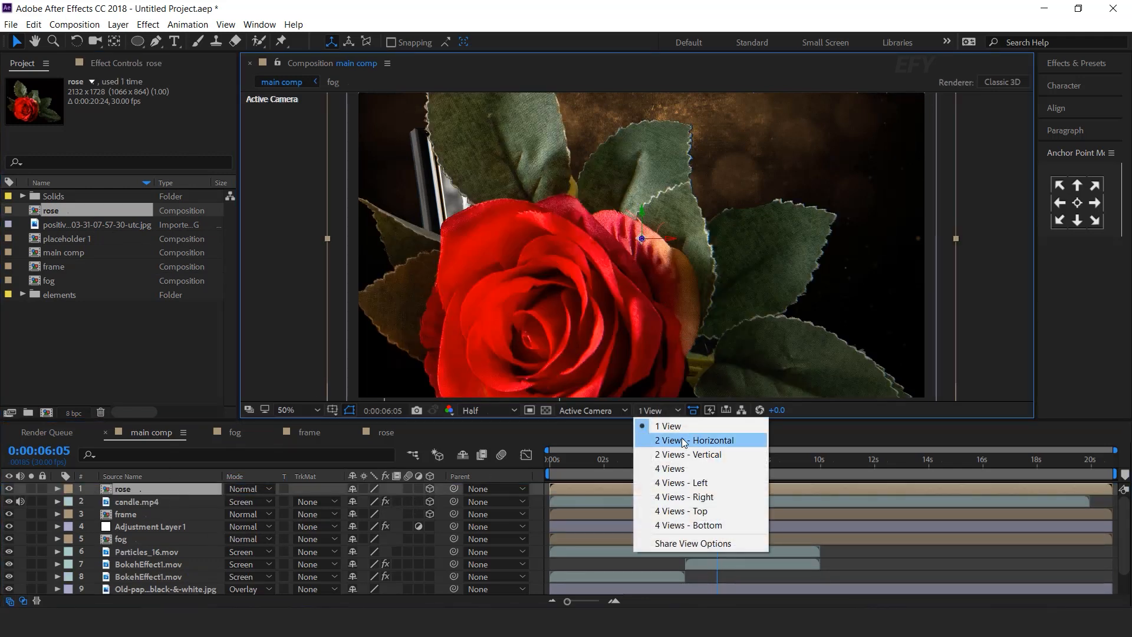
pyautogui.click(678, 440)
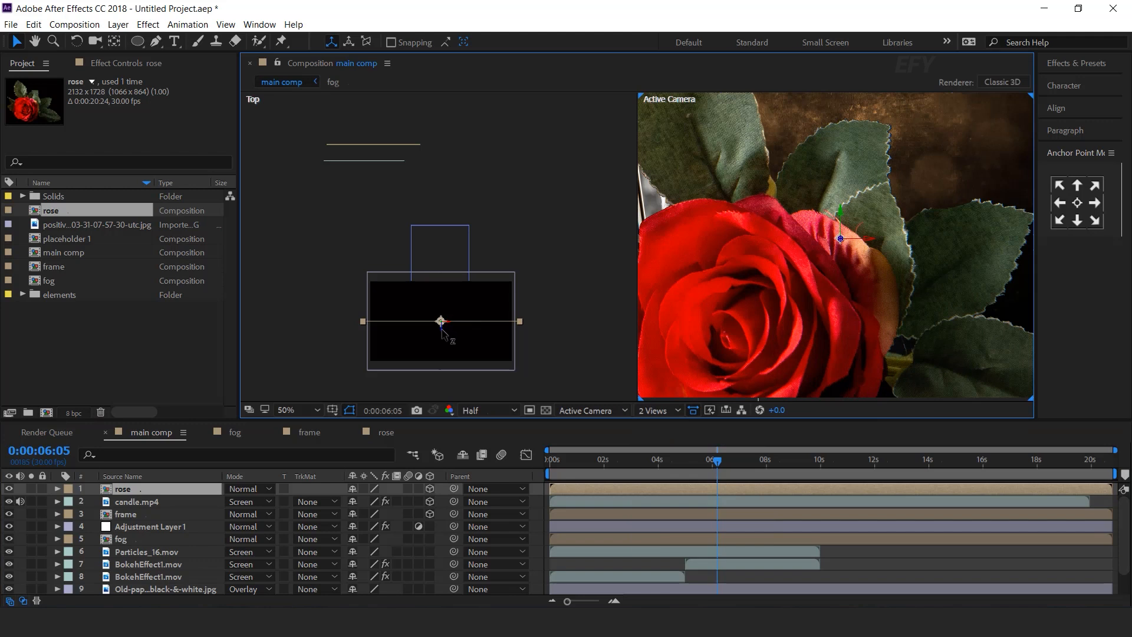
# Scale the rose to 30% and place it at the portrait frame's lower corner beside the candle.
pyautogui.moveTo(441, 333); pyautogui.dragTo(433, 181)
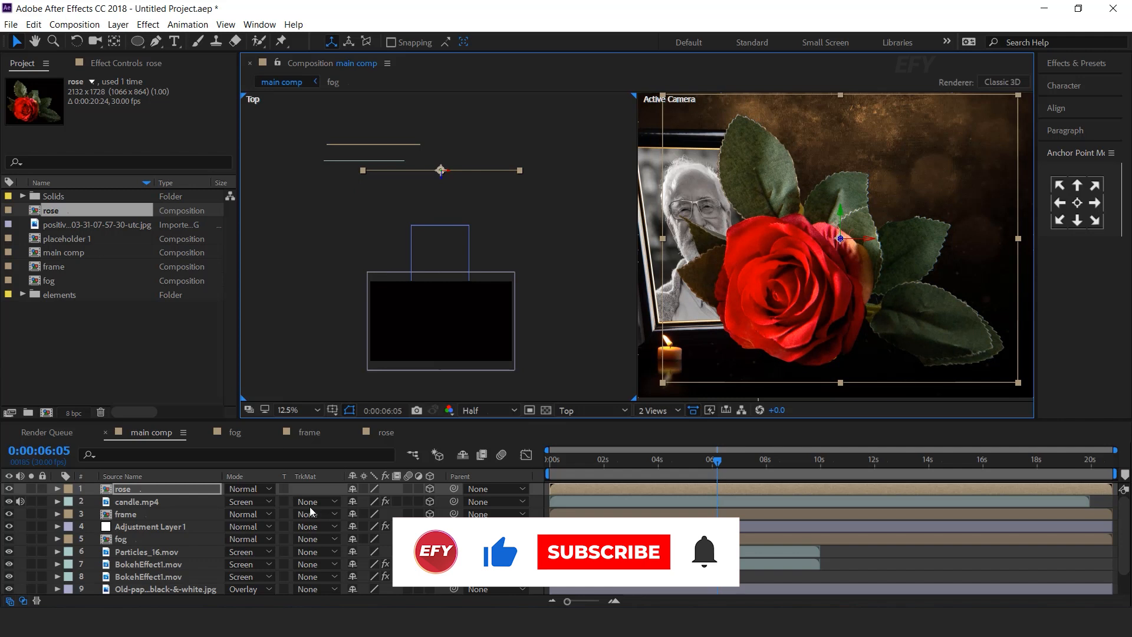
pyautogui.press('s')
pyautogui.click(416, 500)
pyautogui.write('30')
pyautogui.press('Return')
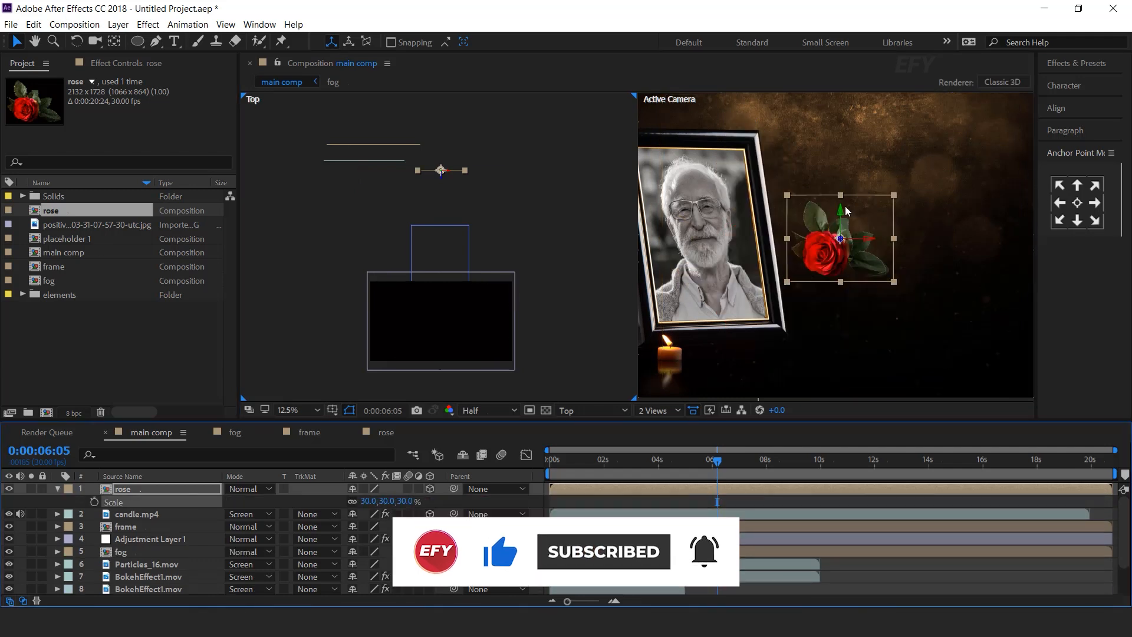
pyautogui.moveTo(846, 212); pyautogui.dragTo(784, 309)
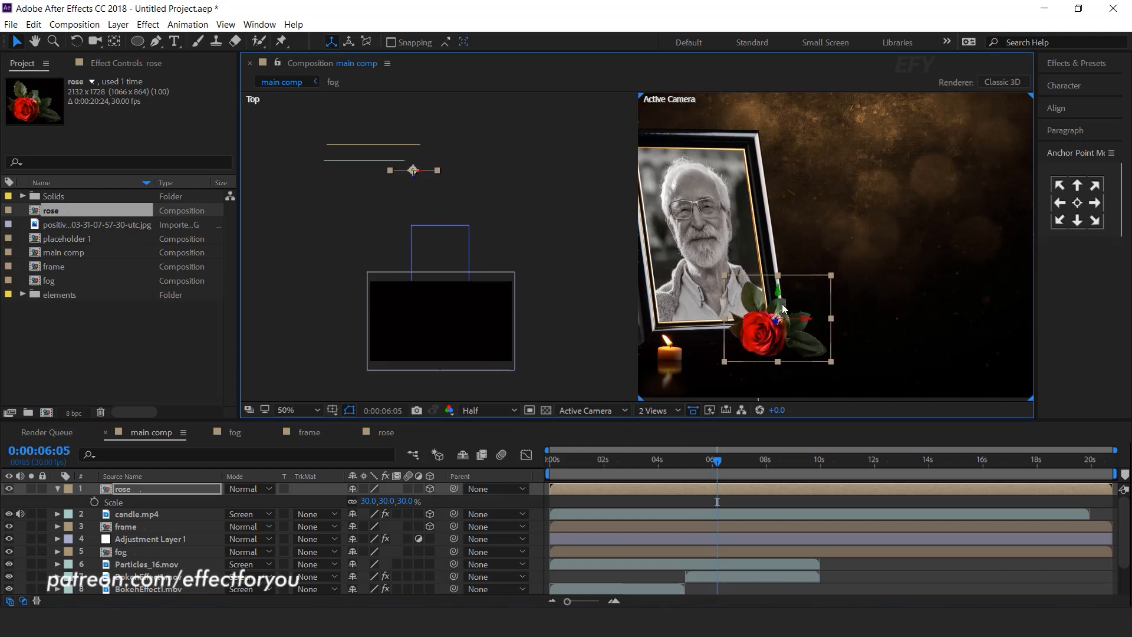
pyautogui.click(129, 490)
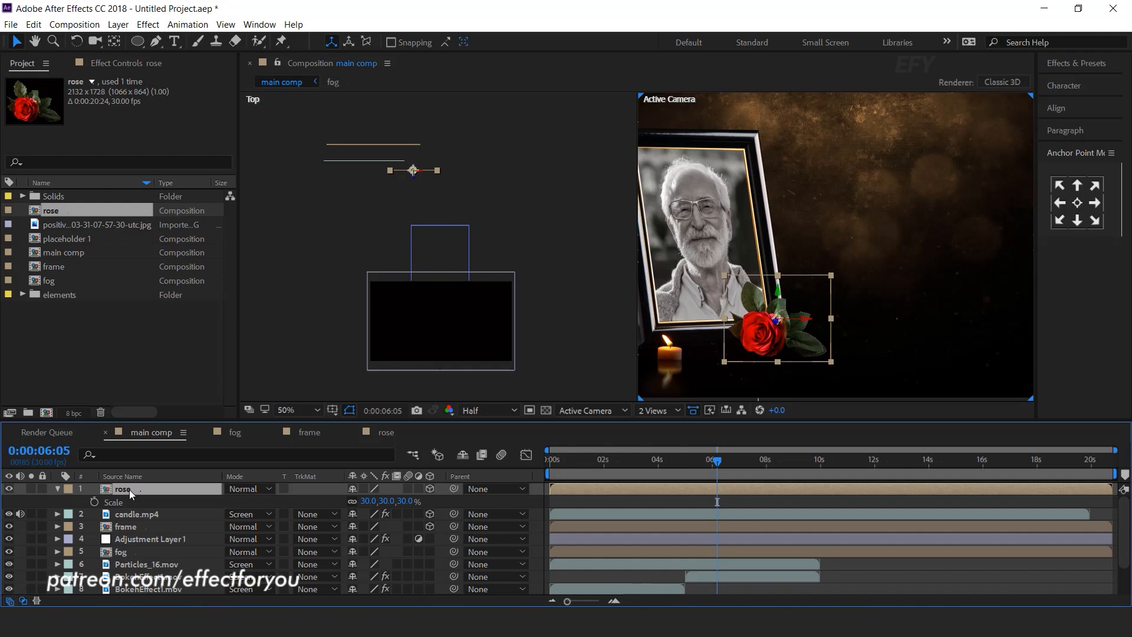
pyautogui.hotkey('ctrl', 'space')
# Apply VC Reflect to the rose, raise its floor to the rose's base, and use Behind Original blending.
pyautogui.write('vc')
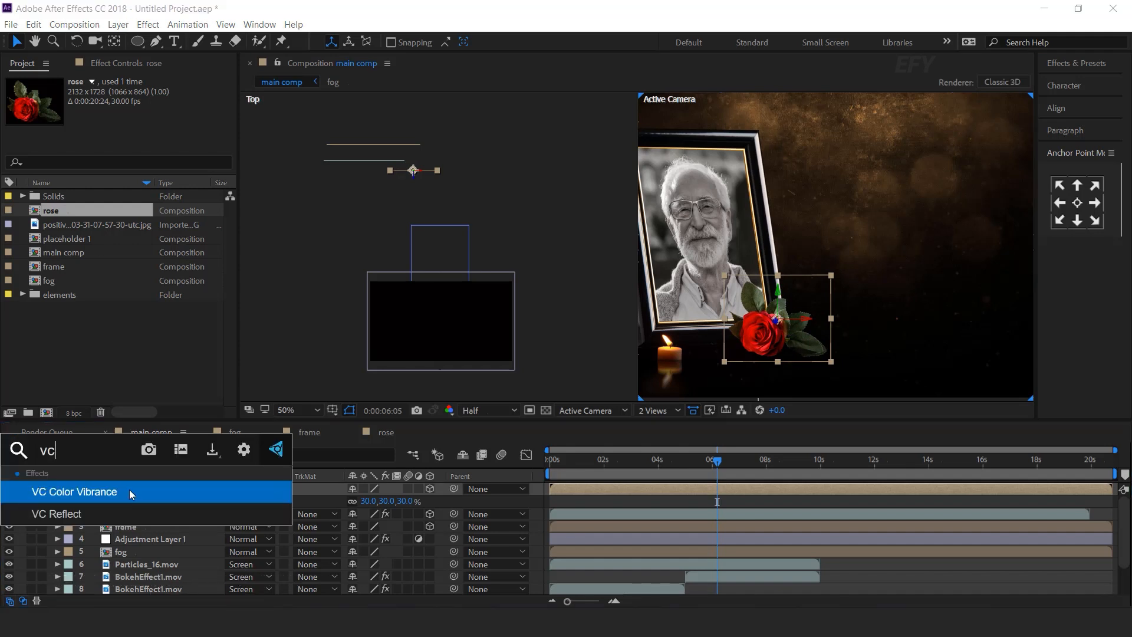
pyautogui.click(59, 513)
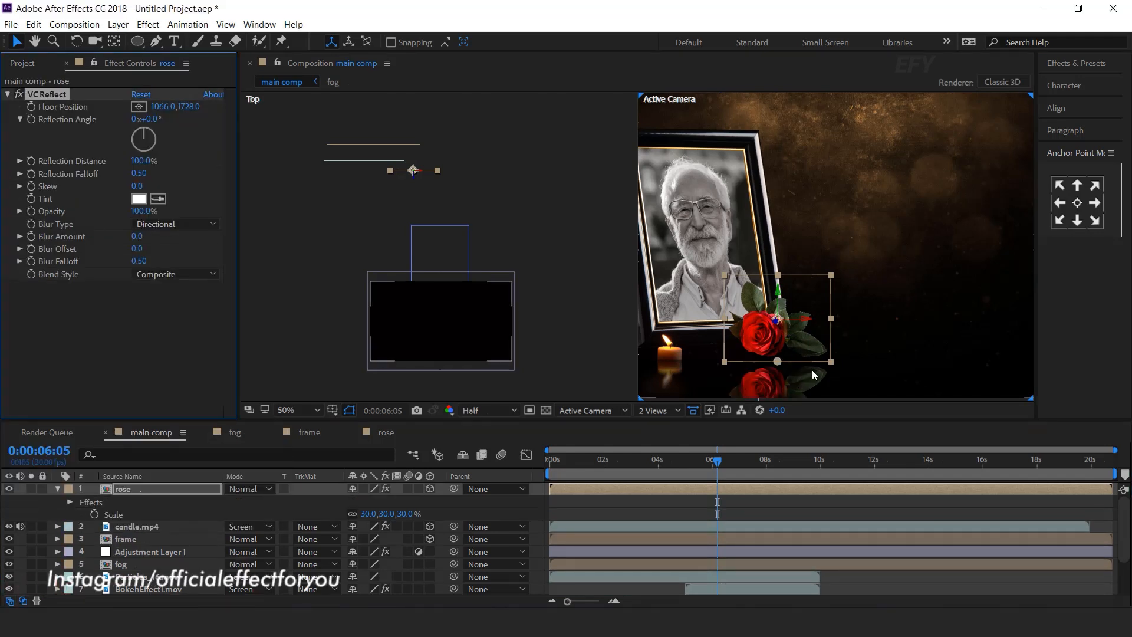
pyautogui.moveTo(779, 360); pyautogui.dragTo(780, 350)
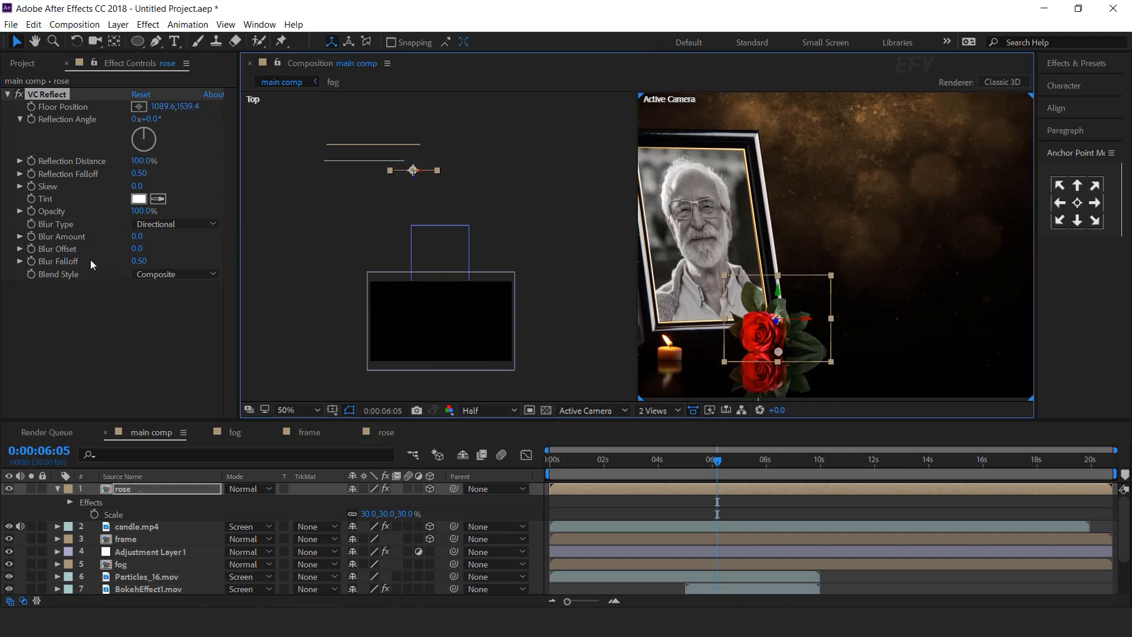
pyautogui.click(177, 274)
pyautogui.click(181, 304)
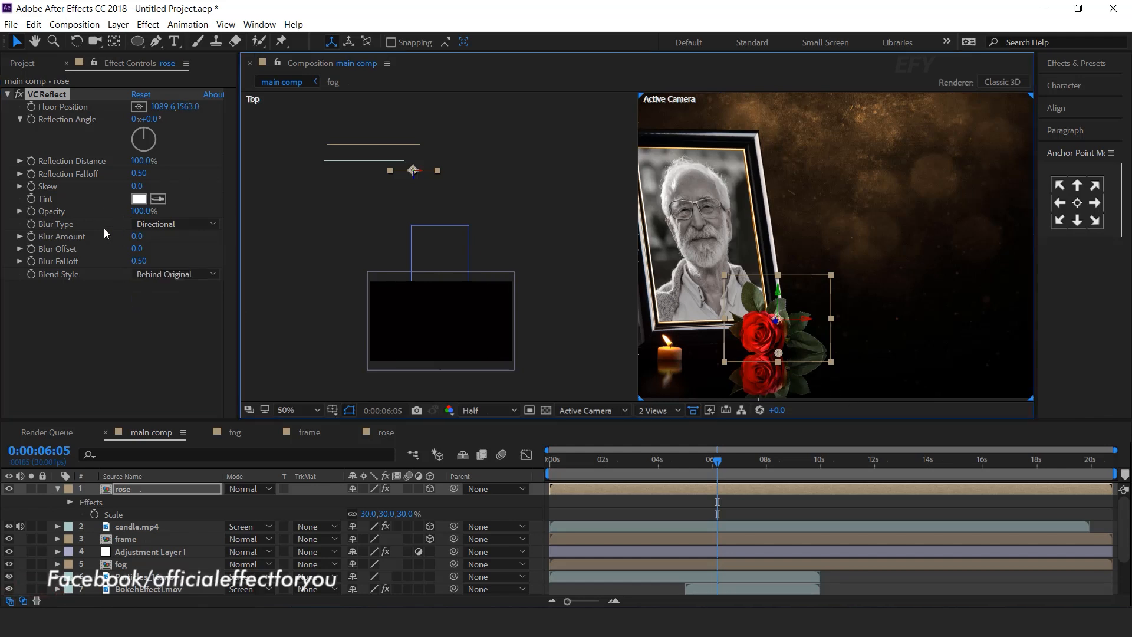
# Set the rose reflection's Opacity to 50% and Blur Amount to 3.7, then collapse the layer.
pyautogui.click(144, 211)
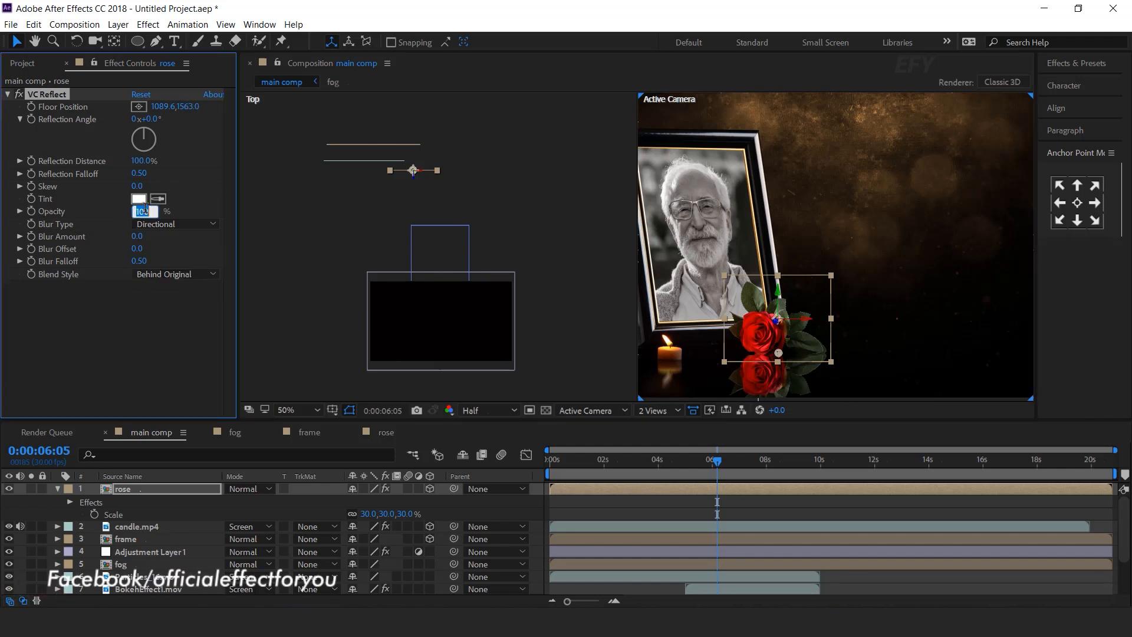
pyautogui.write('50')
pyautogui.press('Return')
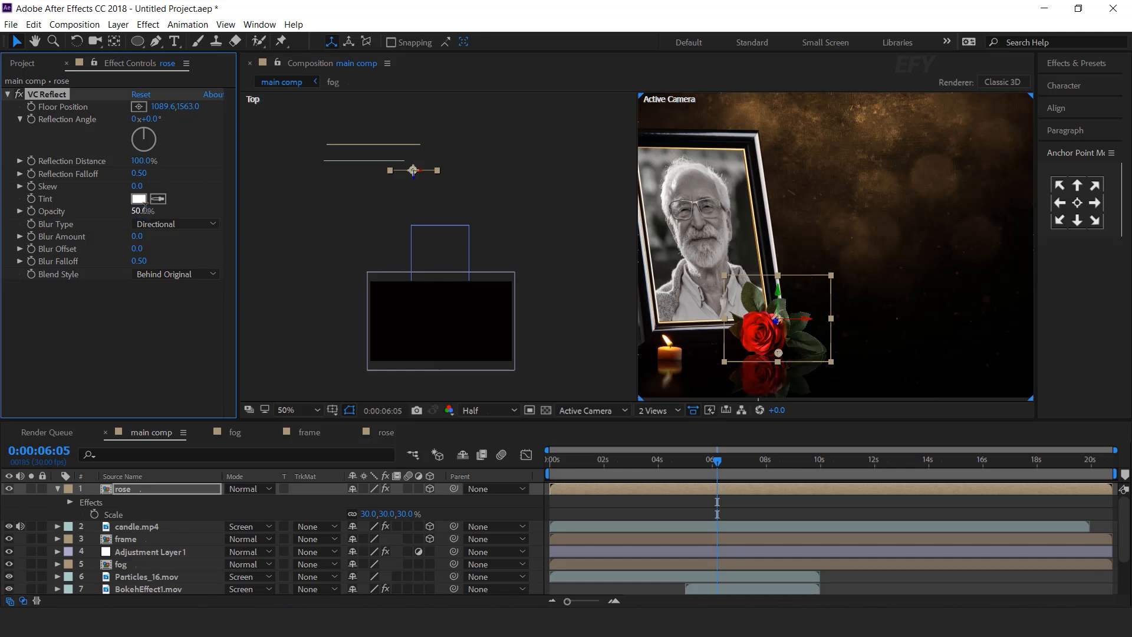
pyautogui.click(137, 237)
pyautogui.write('3')
pyautogui.press('Return')
pyautogui.moveTo(138, 236); pyautogui.dragTo(142, 236)
pyautogui.click(167, 355)
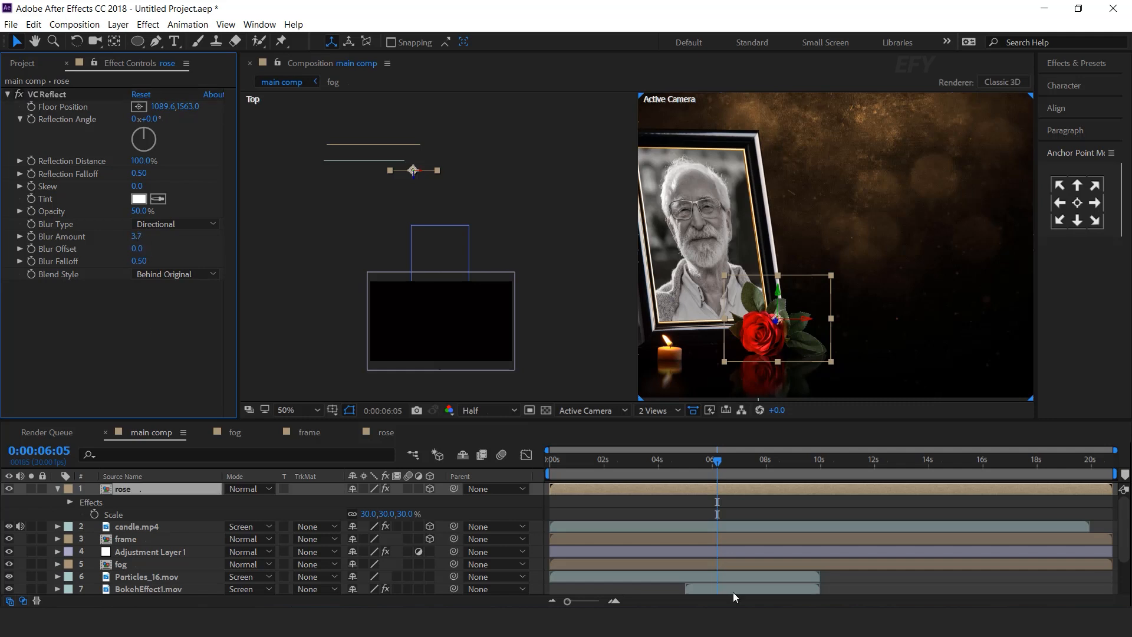
pyautogui.click(57, 488)
pyautogui.press('F2')
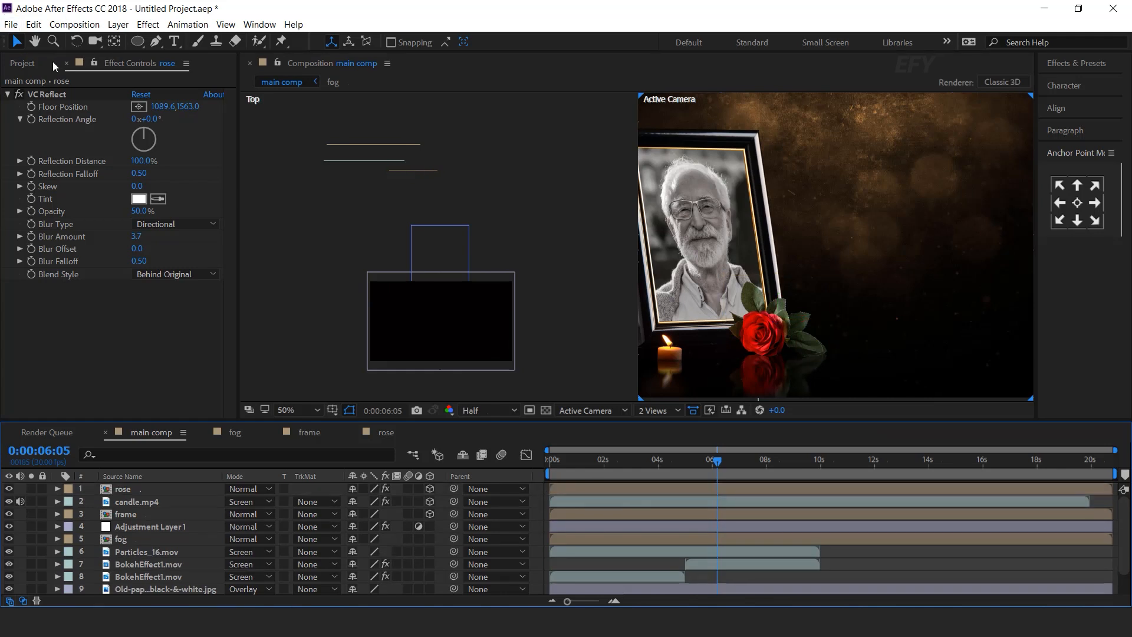
# Expand the elements folder and add rose-petals-1.png to the main comp.
pyautogui.click(26, 60)
pyautogui.click(23, 296)
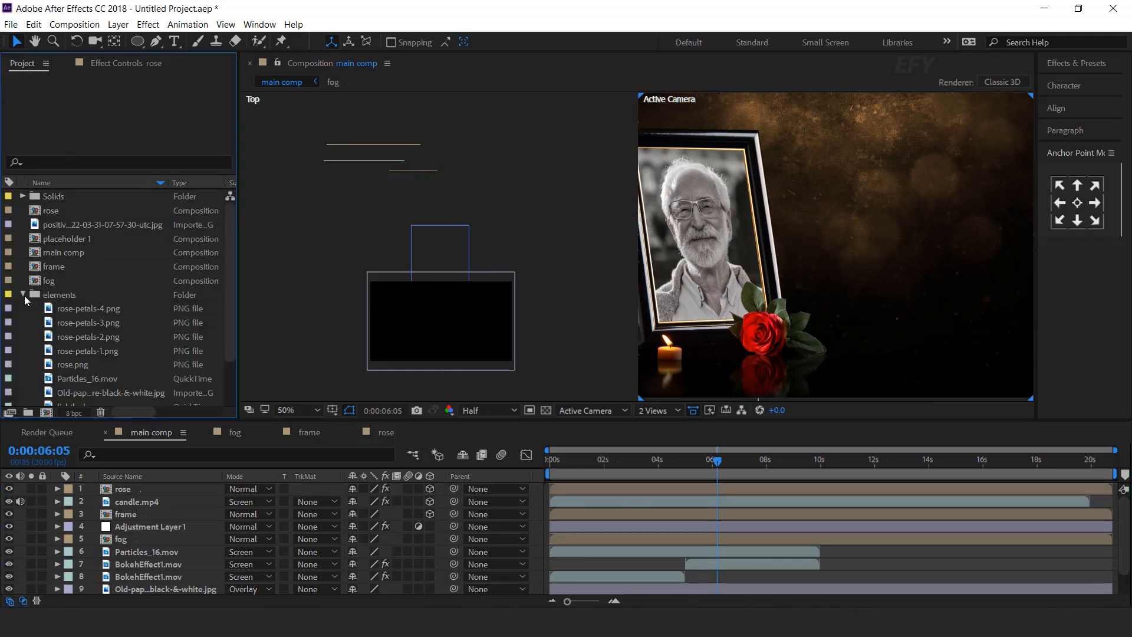
pyautogui.scroll(-2, 88, 295)
pyautogui.click(115, 251)
pyautogui.click(114, 293)
pyautogui.click(113, 280)
pyautogui.click(107, 267)
pyautogui.click(105, 253)
pyautogui.moveTo(103, 292); pyautogui.dragTo(132, 488)
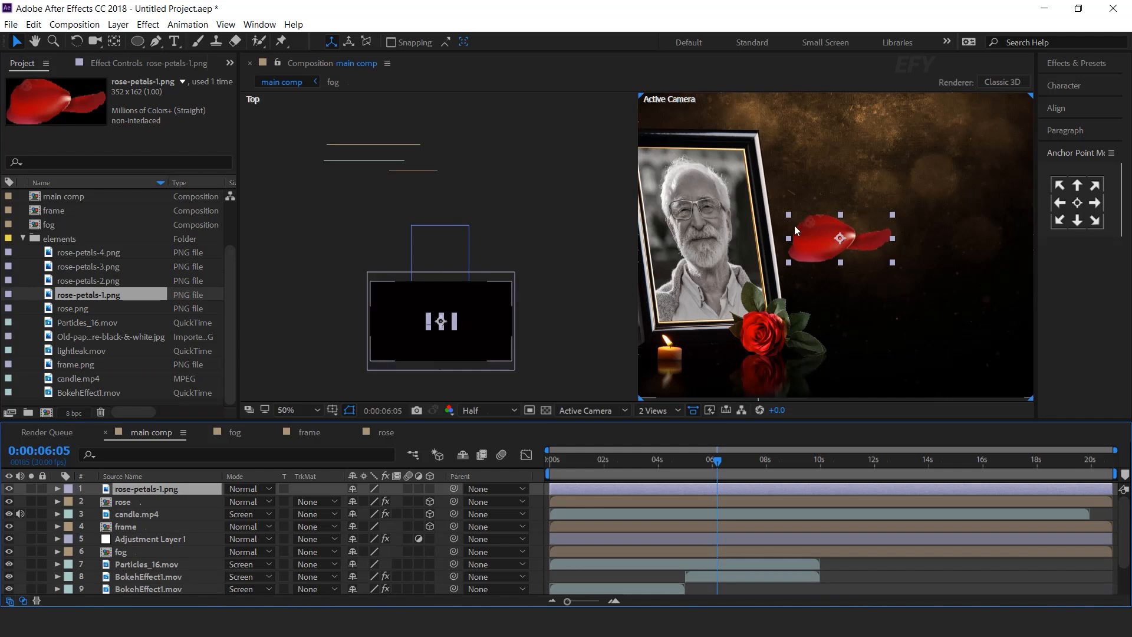
# Make the petal 3D, set it on the floor near the candle, and scale it to 70%.
pyautogui.moveTo(840, 234); pyautogui.dragTo(839, 249)
pyautogui.moveTo(724, 356); pyautogui.dragTo(712, 361)
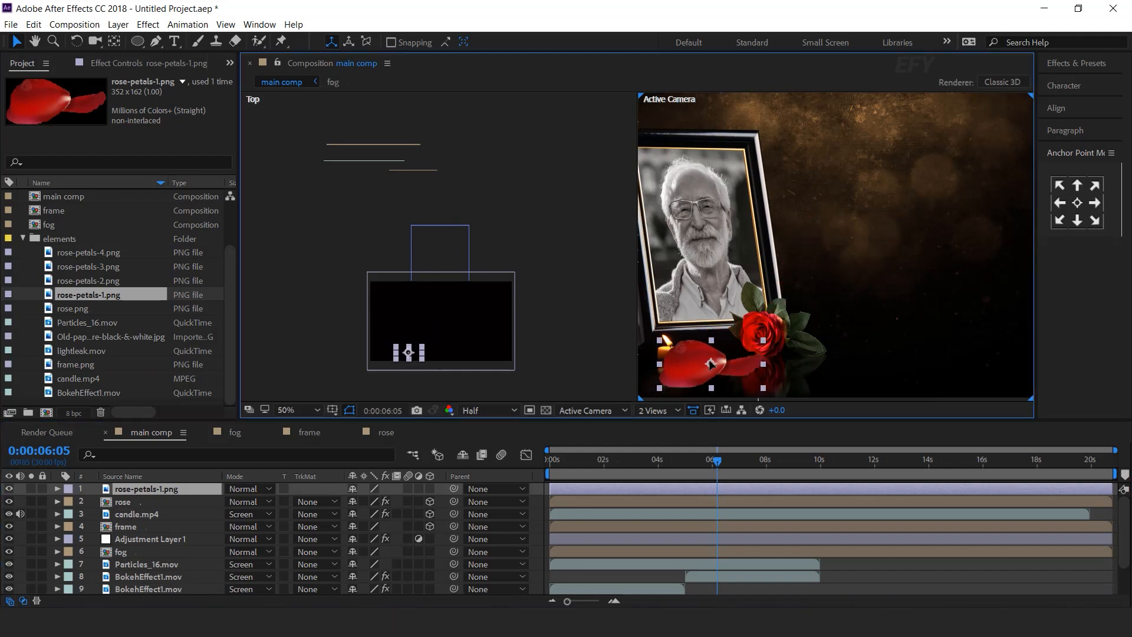
pyautogui.click(429, 489)
pyautogui.moveTo(409, 333); pyautogui.dragTo(410, 185)
pyautogui.moveTo(766, 288); pyautogui.dragTo(749, 358)
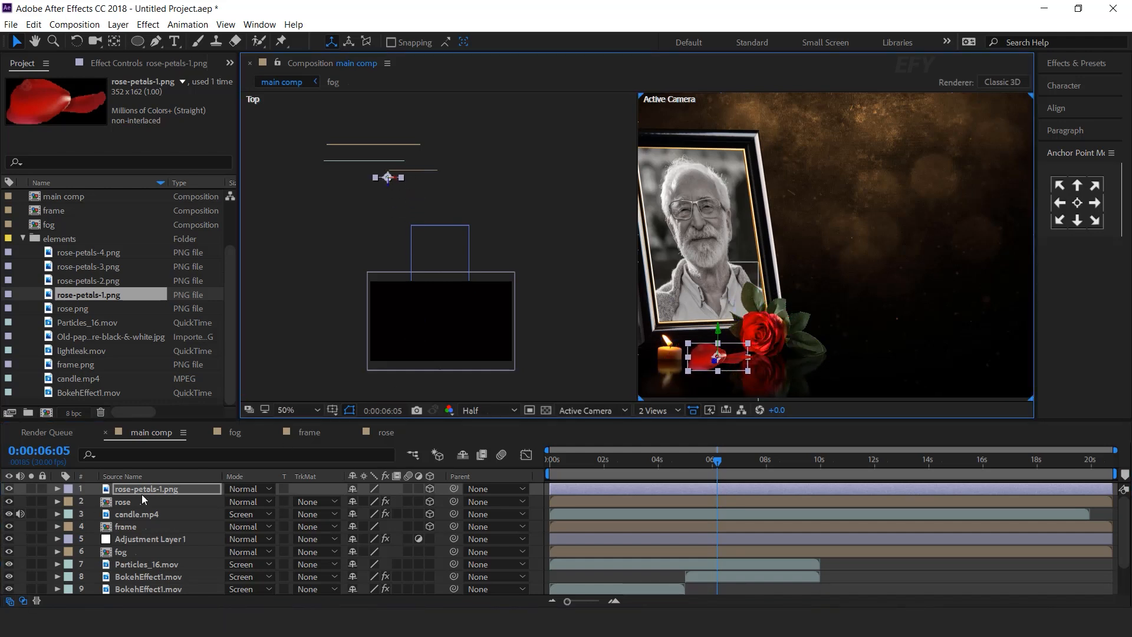
pyautogui.press('s')
pyautogui.moveTo(413, 500); pyautogui.dragTo(392, 501)
# Nudge the petal into place beside the rose and duplicate the rose-petals-1 layer.
pyautogui.press('.')
pyautogui.press('space')
pyautogui.moveTo(758, 318); pyautogui.dragTo(835, 348)
pyautogui.moveTo(743, 352); pyautogui.dragTo(774, 343)
pyautogui.scroll(-1, 786, 319)
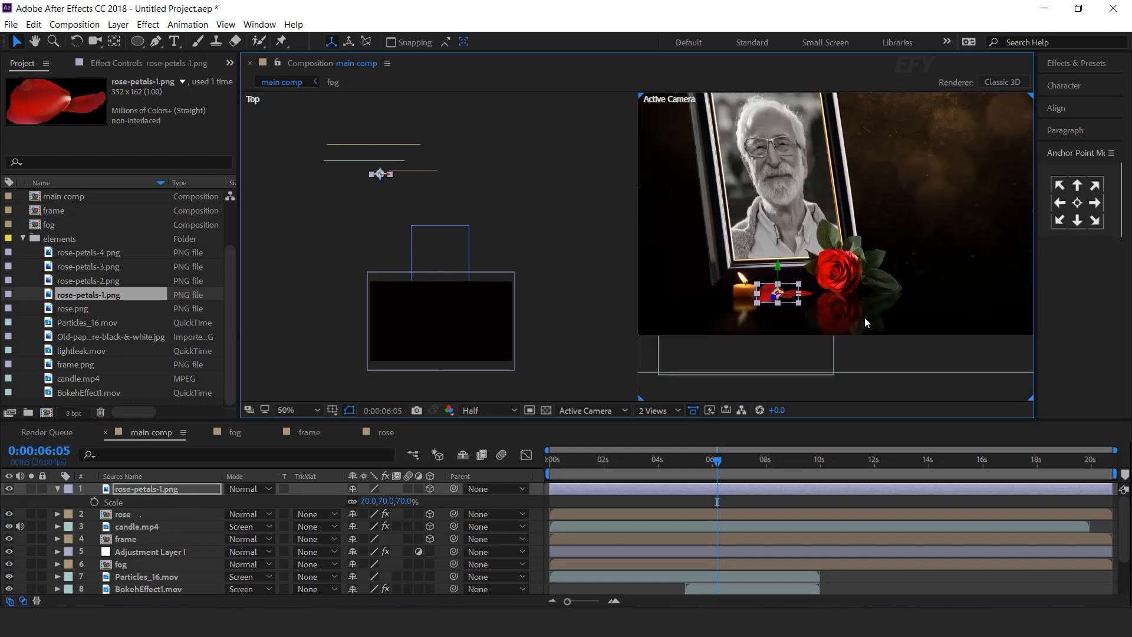
pyautogui.click(540, 488)
pyautogui.click(144, 488)
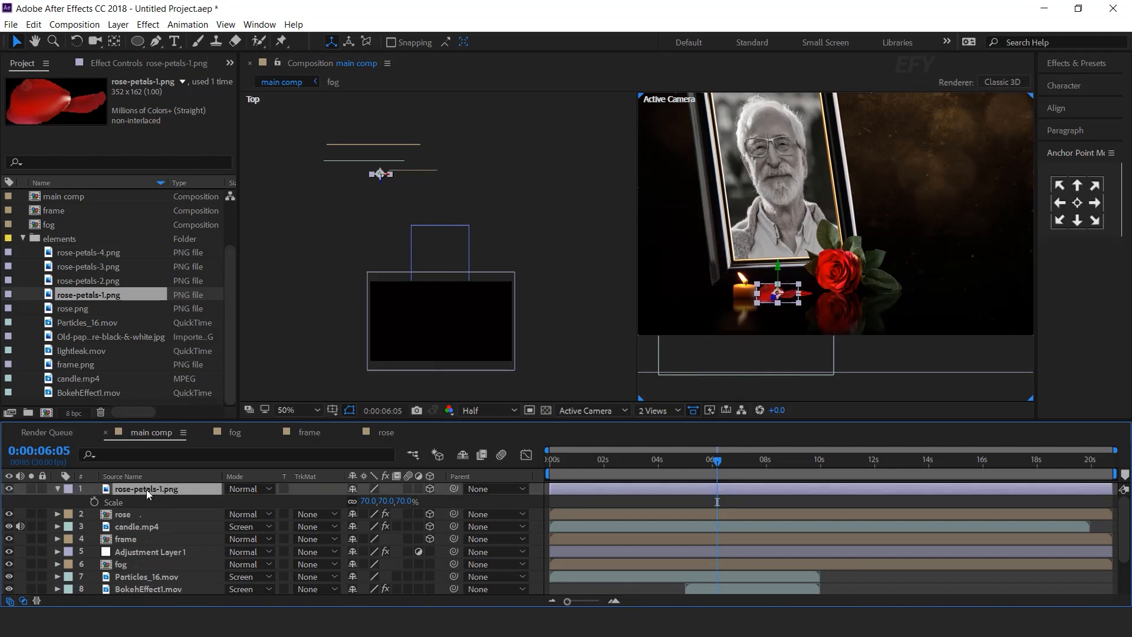
pyautogui.hotkey('ctrl', 'd')
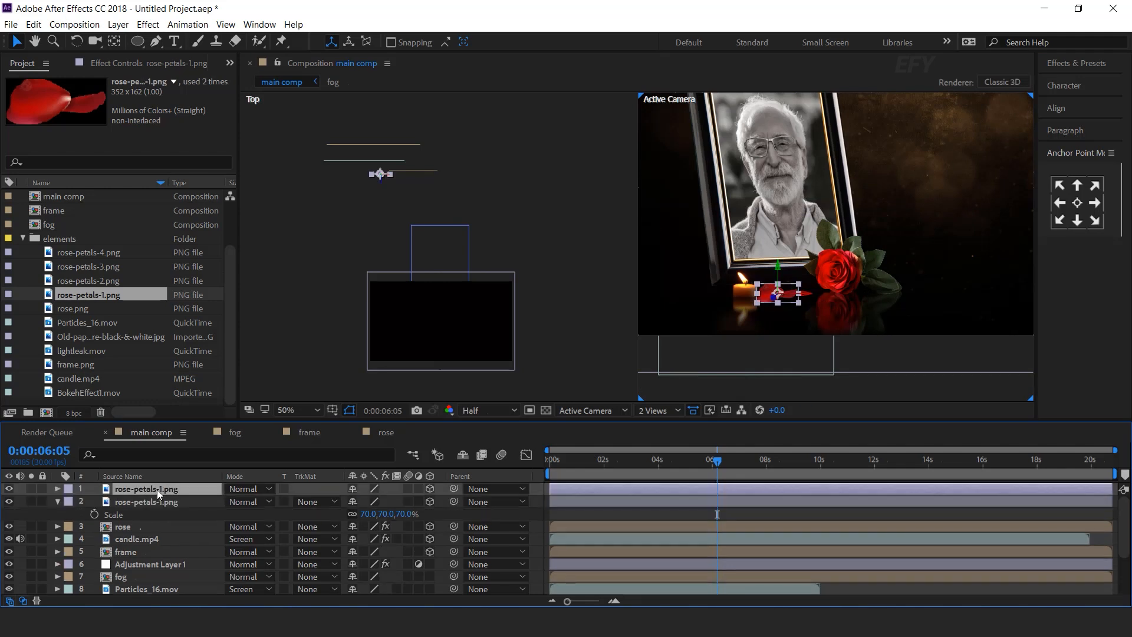
# Swap the duplicate's source to rose-petals-2 and move it right and back in depth.
pyautogui.click(104, 281)
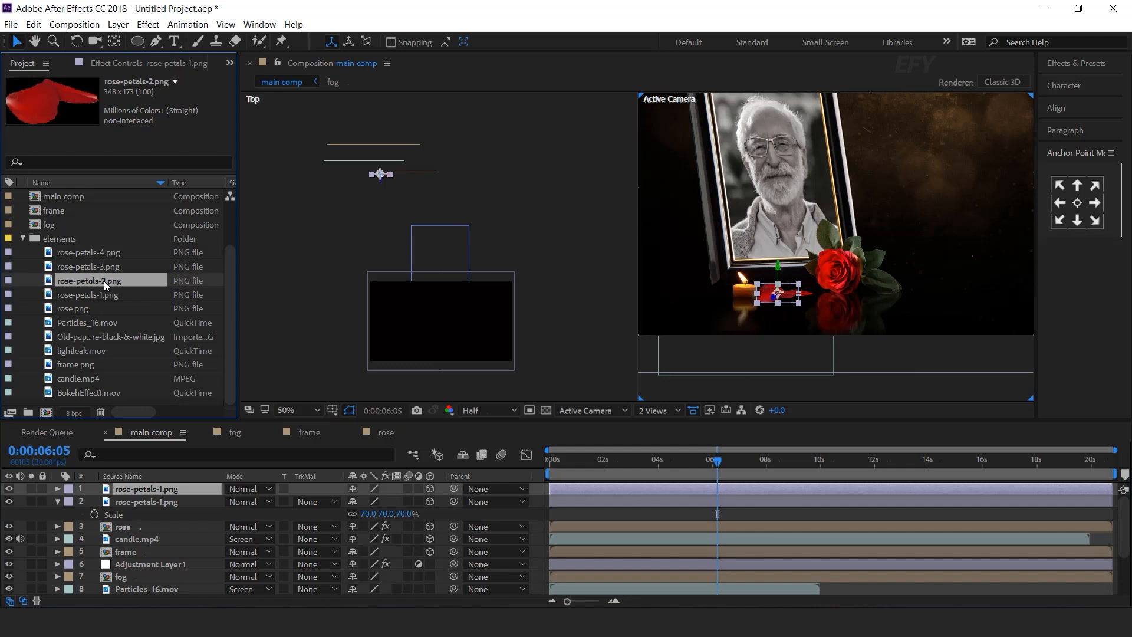
pyautogui.moveTo(90, 280); pyautogui.dragTo(168, 489)
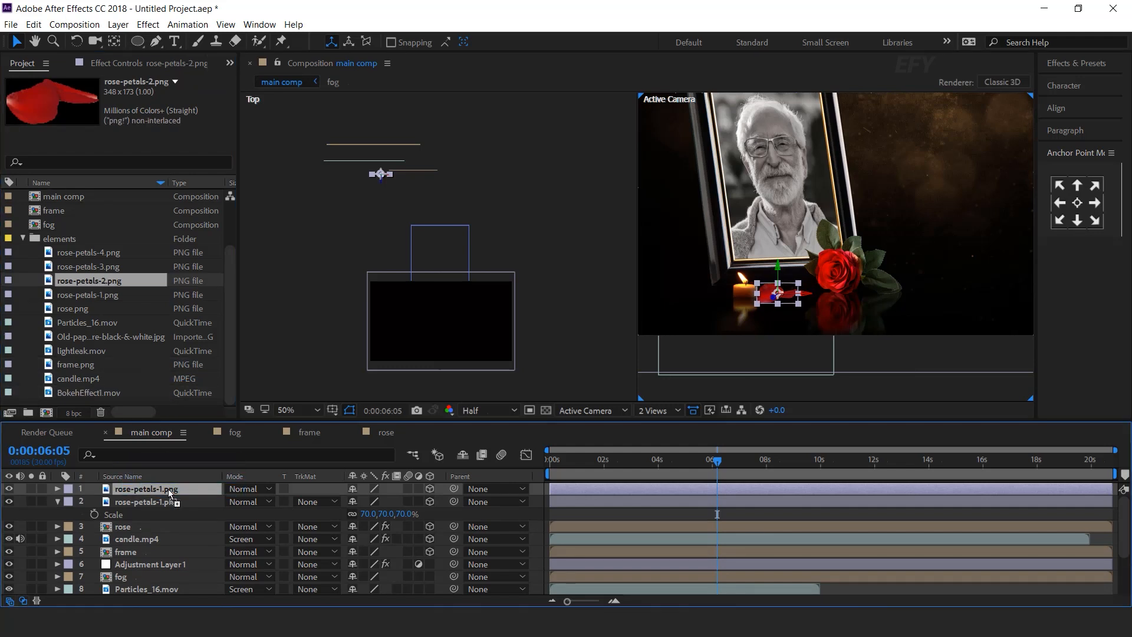
pyautogui.scroll(4, 791, 309)
pyautogui.scroll(-2, 777, 315)
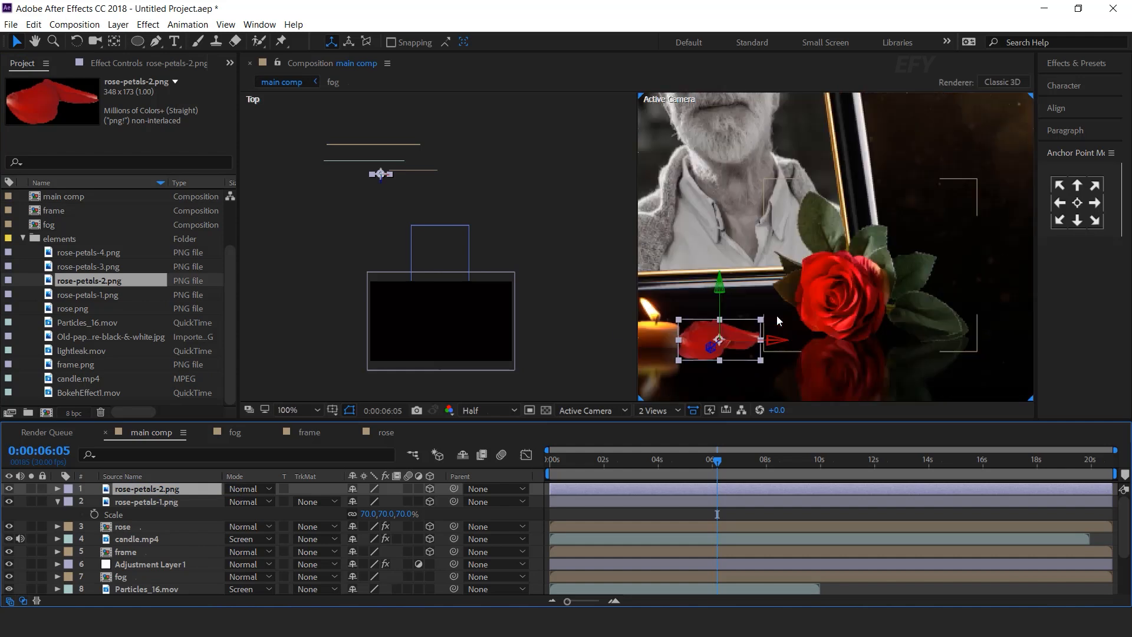
pyautogui.moveTo(776, 338); pyautogui.dragTo(821, 339)
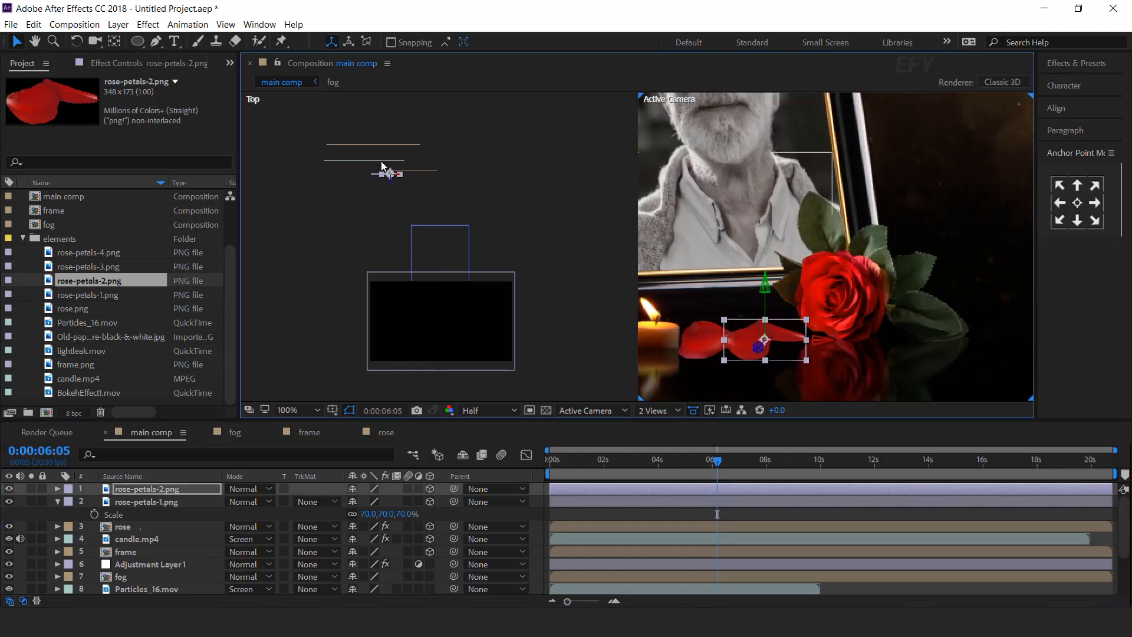
pyautogui.scroll(1, 381, 161)
pyautogui.moveTo(353, 124); pyautogui.dragTo(376, 235)
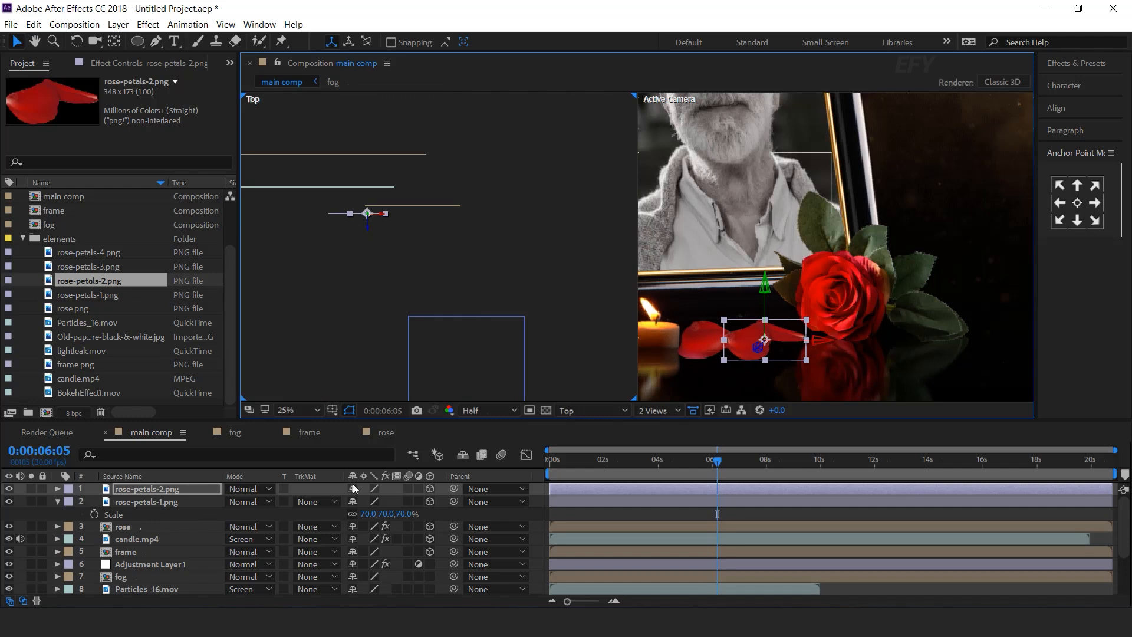
pyautogui.moveTo(758, 346); pyautogui.dragTo(918, 255)
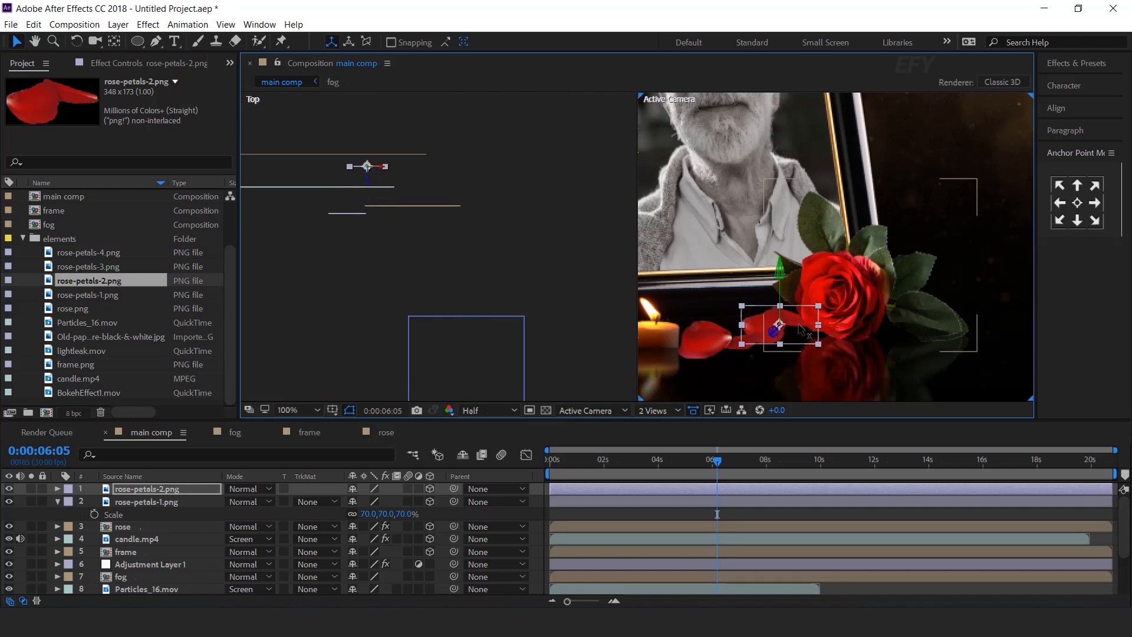
# Bring the rose-petals-1 petal closer to the camera.
pyautogui.click(705, 347)
pyautogui.moveTo(710, 348); pyautogui.dragTo(703, 366)
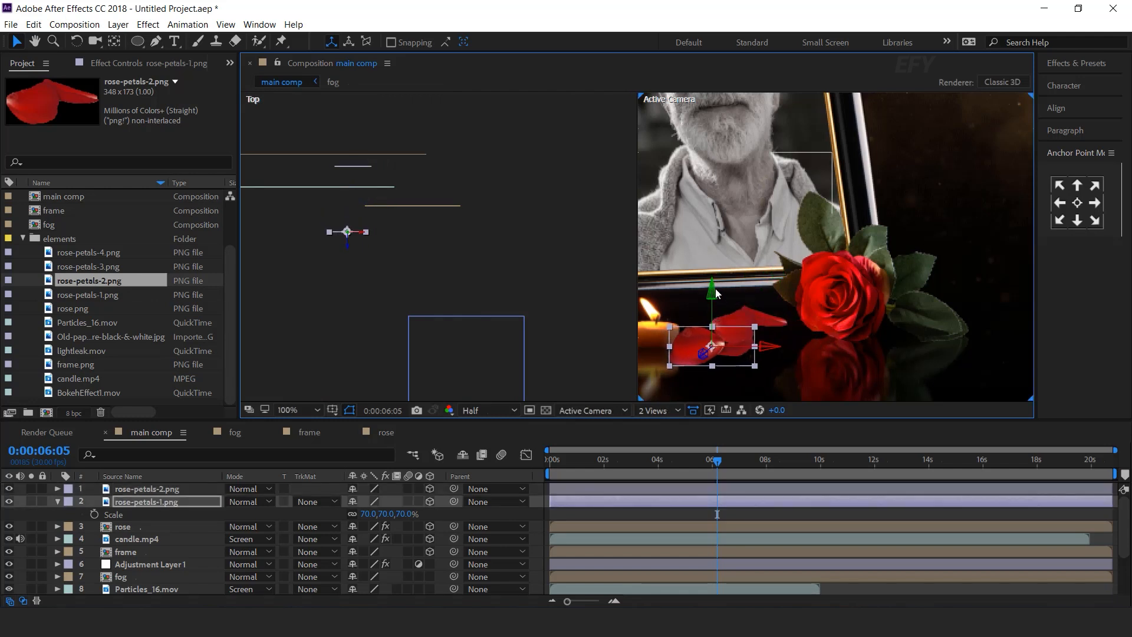
pyautogui.click(840, 310)
pyautogui.scroll(-2, 840, 311)
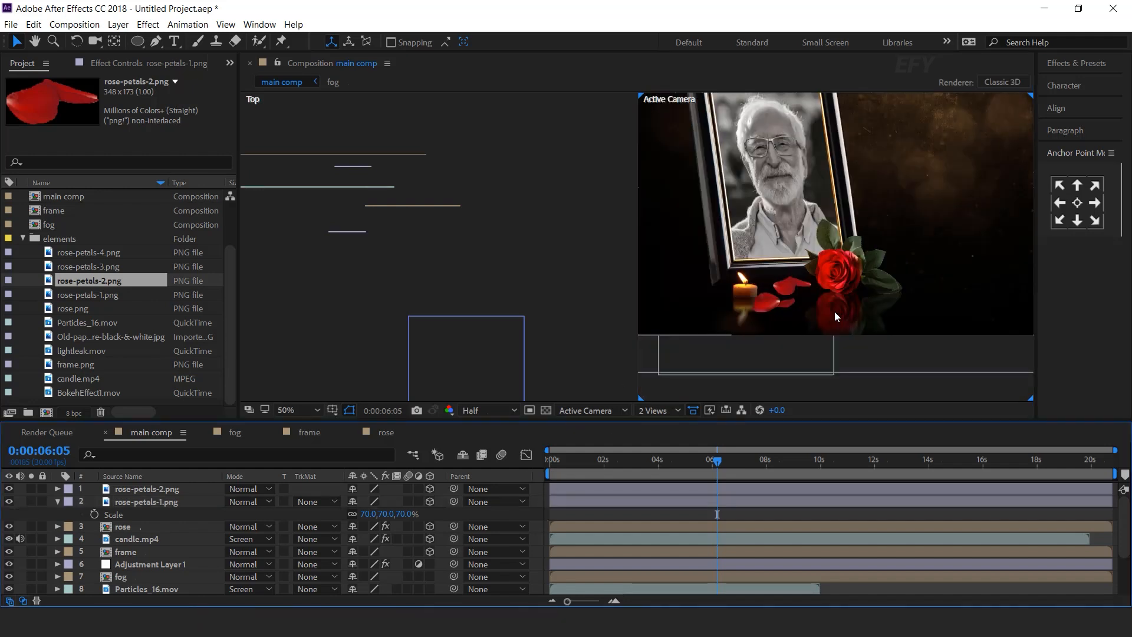
pyautogui.click(57, 502)
# Duplicate the rose-petals-2 layer, swap it to rose-petals-3, and frame the petals in view.
pyautogui.click(172, 489)
pyautogui.hotkey('ctrl', 'd')
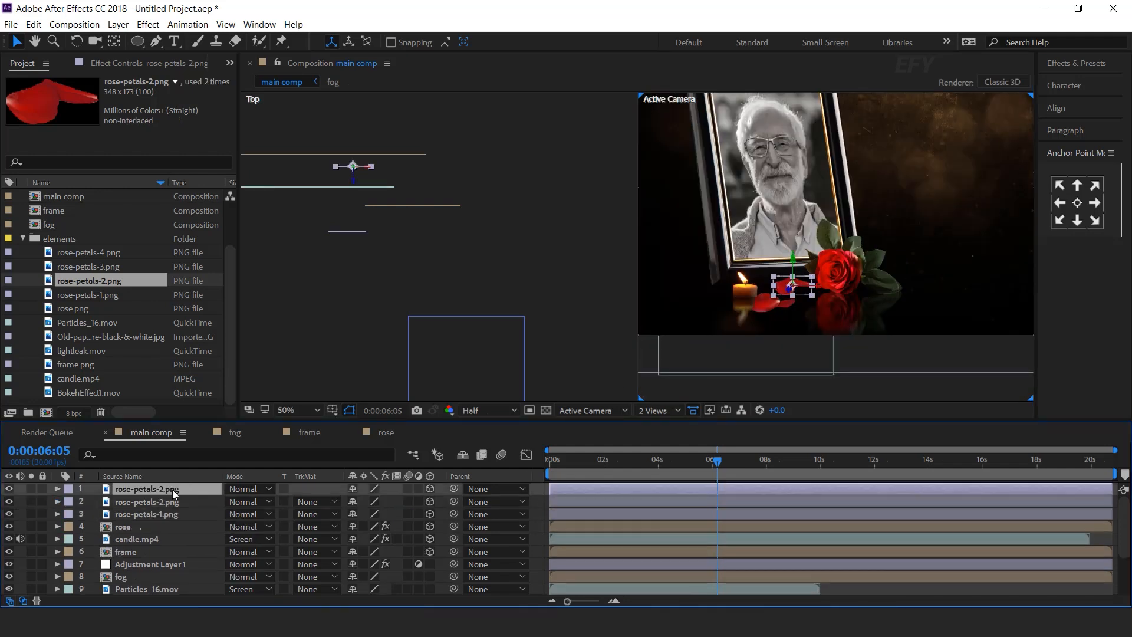
pyautogui.moveTo(110, 271); pyautogui.dragTo(172, 490)
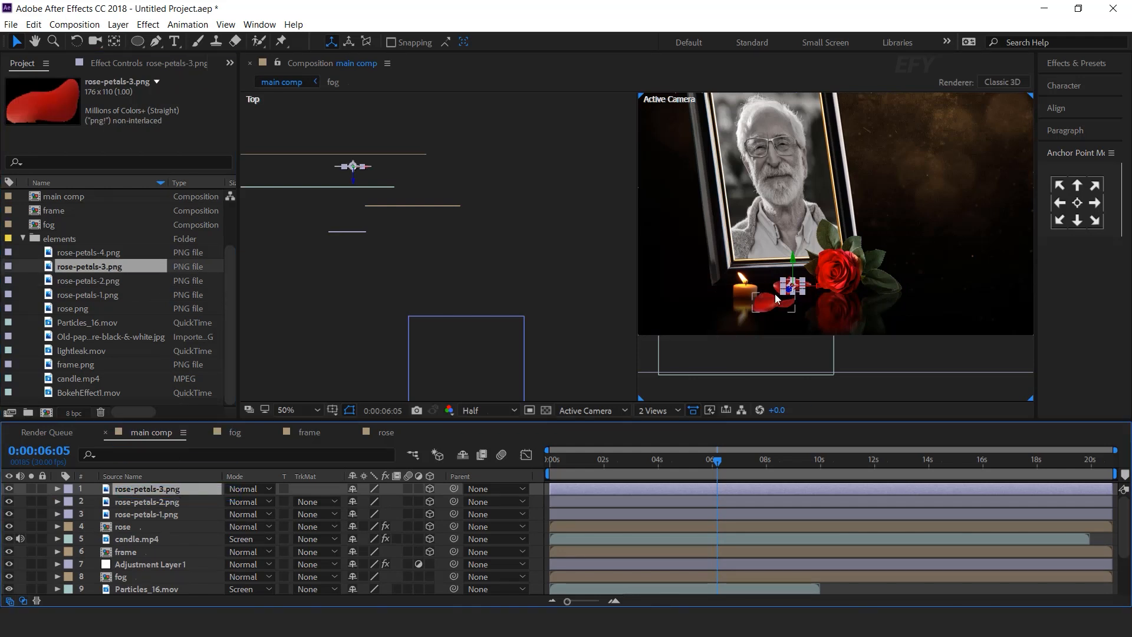
pyautogui.scroll(1, 774, 294)
pyautogui.press('space')
pyautogui.moveTo(791, 332); pyautogui.dragTo(869, 276)
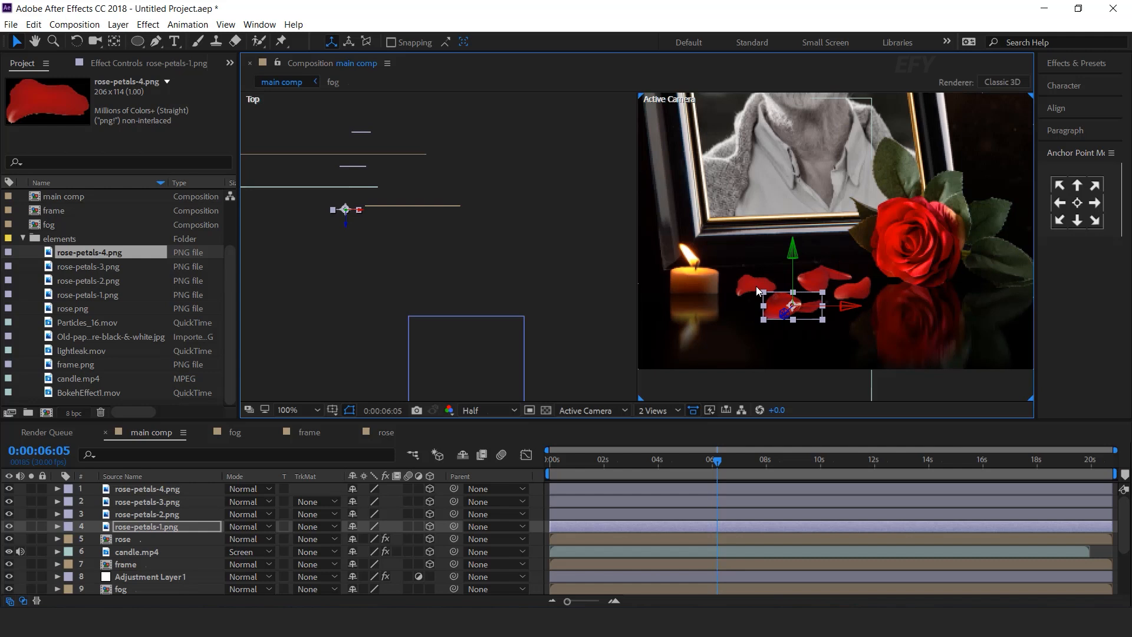
pyautogui.click(536, 491)
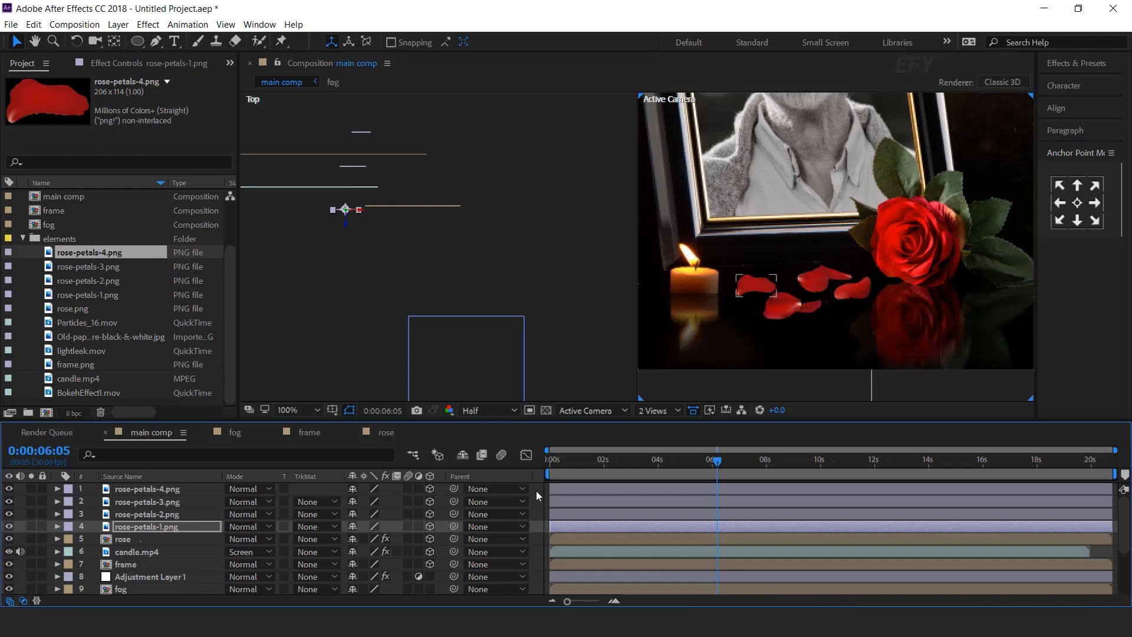
pyautogui.scroll(-4, 882, 252)
pyautogui.scroll(2, 872, 306)
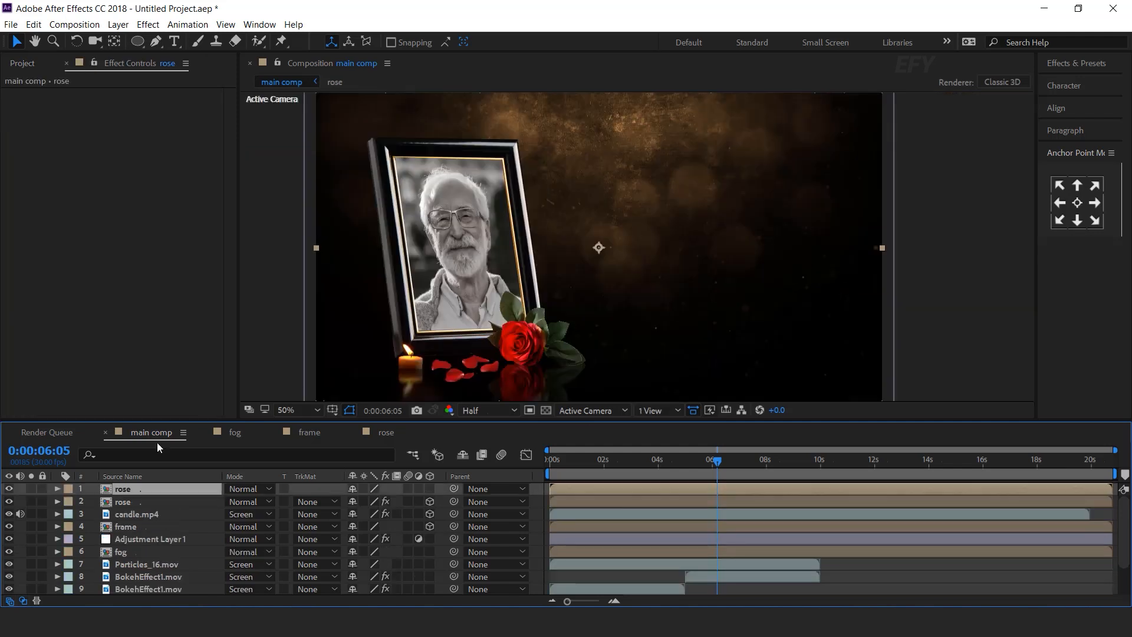
# Apply VC Reflect to the petals layer and move its floor position to 473,988 under the petals.
pyautogui.hotkey('ctrl', 'space')
pyautogui.write('vc')
pyautogui.press('Down')
pyautogui.press('Return')
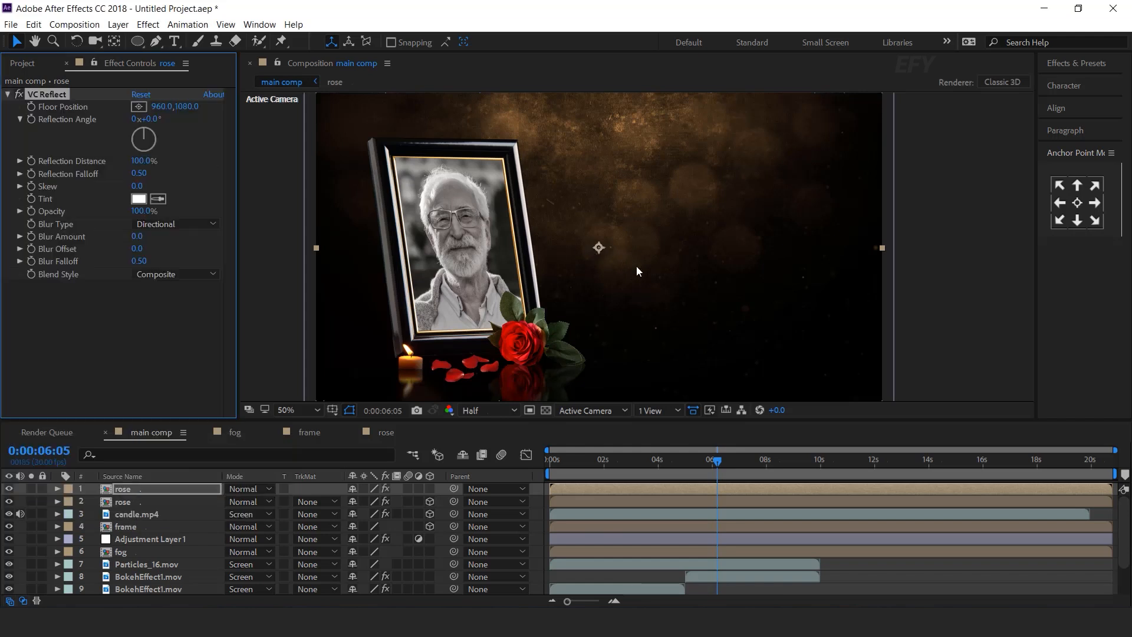
pyautogui.moveTo(602, 251); pyautogui.dragTo(676, 198)
pyautogui.moveTo(674, 353); pyautogui.dragTo(536, 326)
pyautogui.scroll(2, 519, 327)
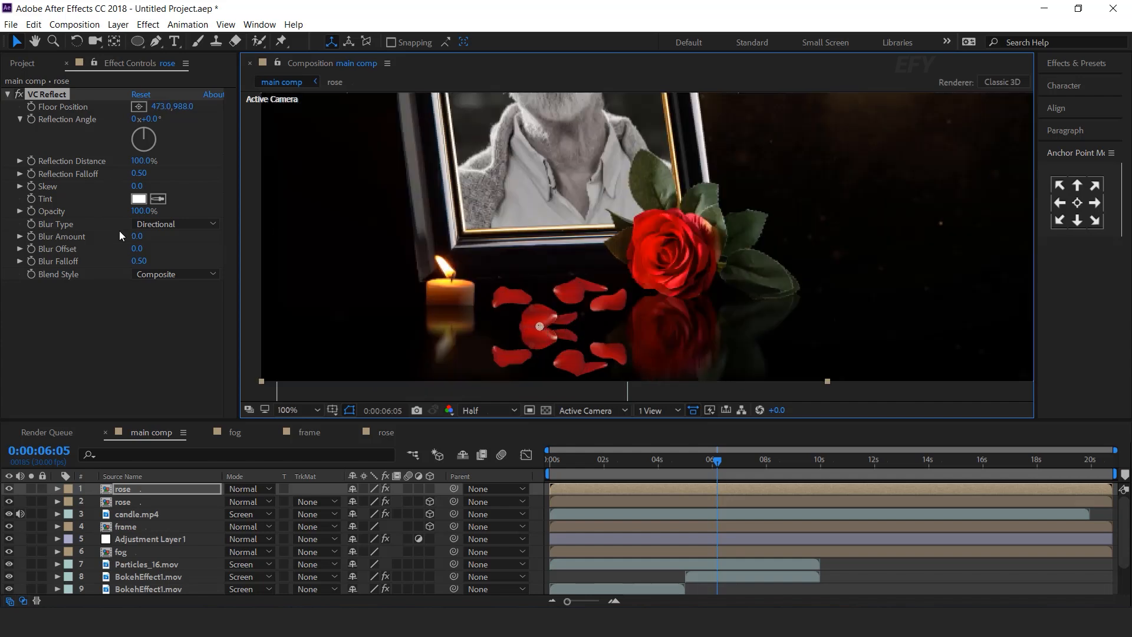
# Set the petal reflection to 50% opacity and Blur Amount 5, keeping Composite blend style.
pyautogui.moveTo(137, 237); pyautogui.dragTo(146, 237)
pyautogui.click(174, 276)
pyautogui.click(98, 296)
pyautogui.click(143, 210)
pyautogui.write('50')
pyautogui.press('Return')
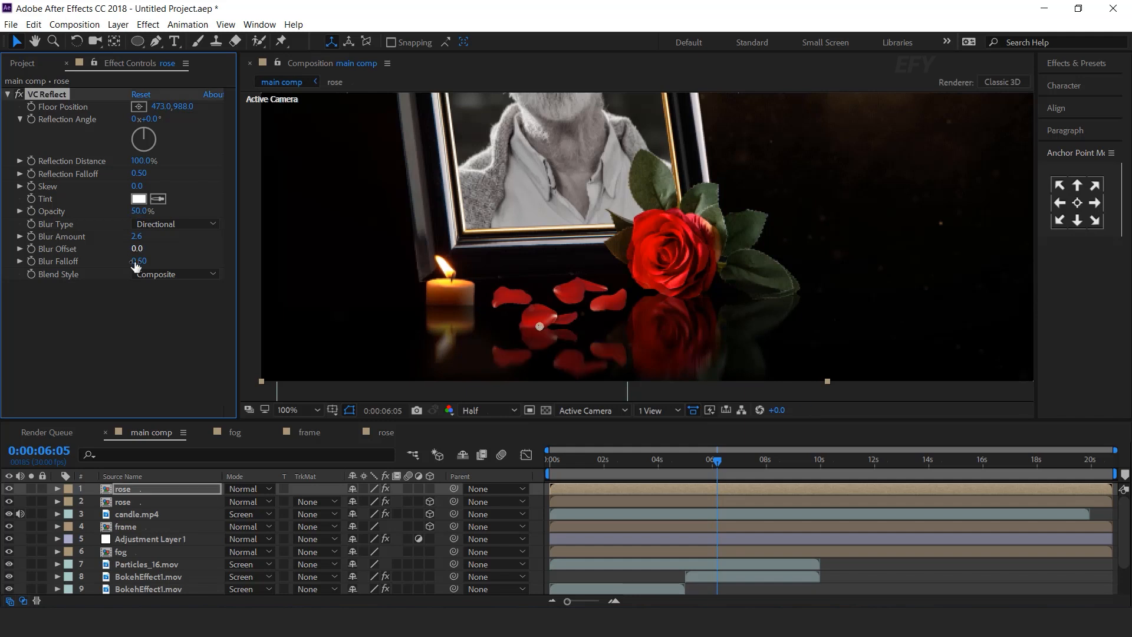
pyautogui.click(137, 237)
pyautogui.write('5')
pyautogui.press('Return')
pyautogui.click(535, 490)
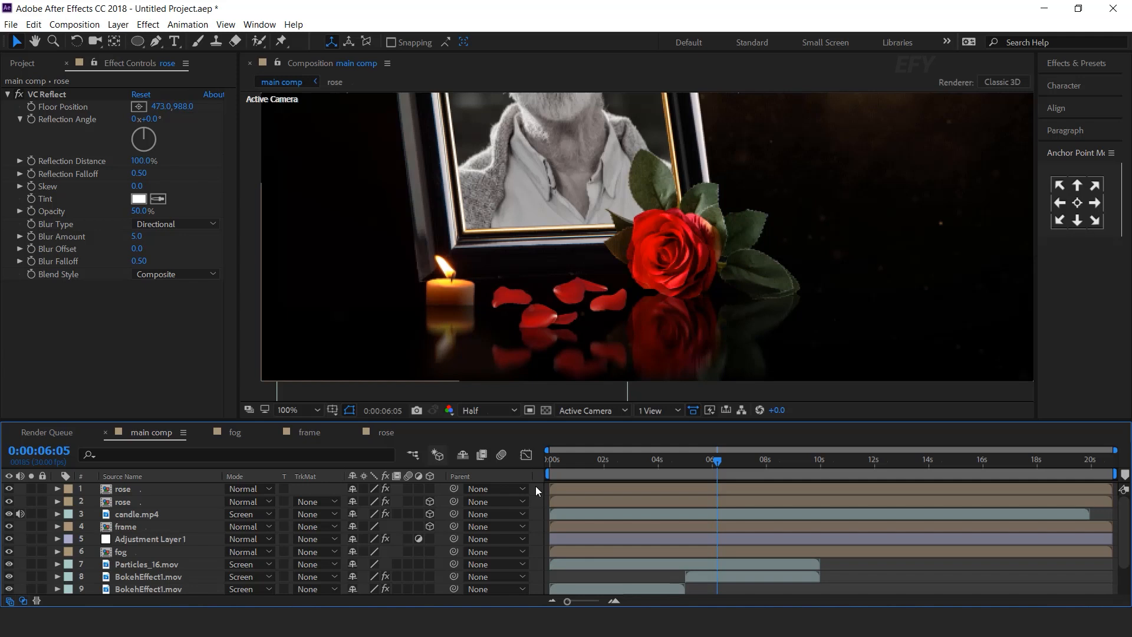
pyautogui.click(130, 491)
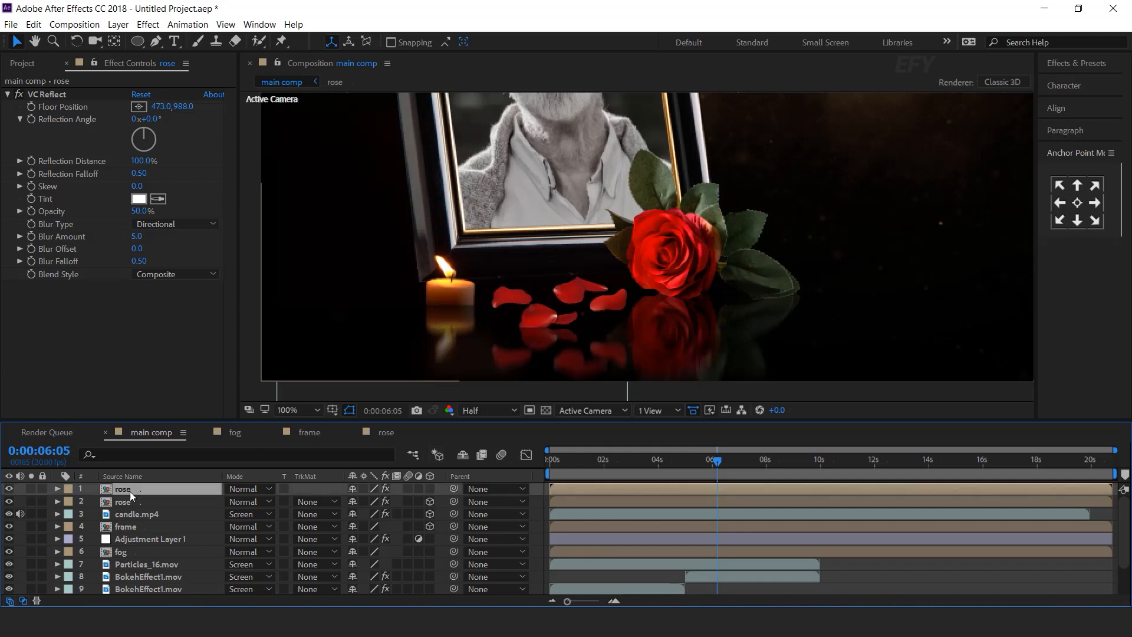
# Rename the petals layer to 'rose petals'.
pyautogui.click(22, 63)
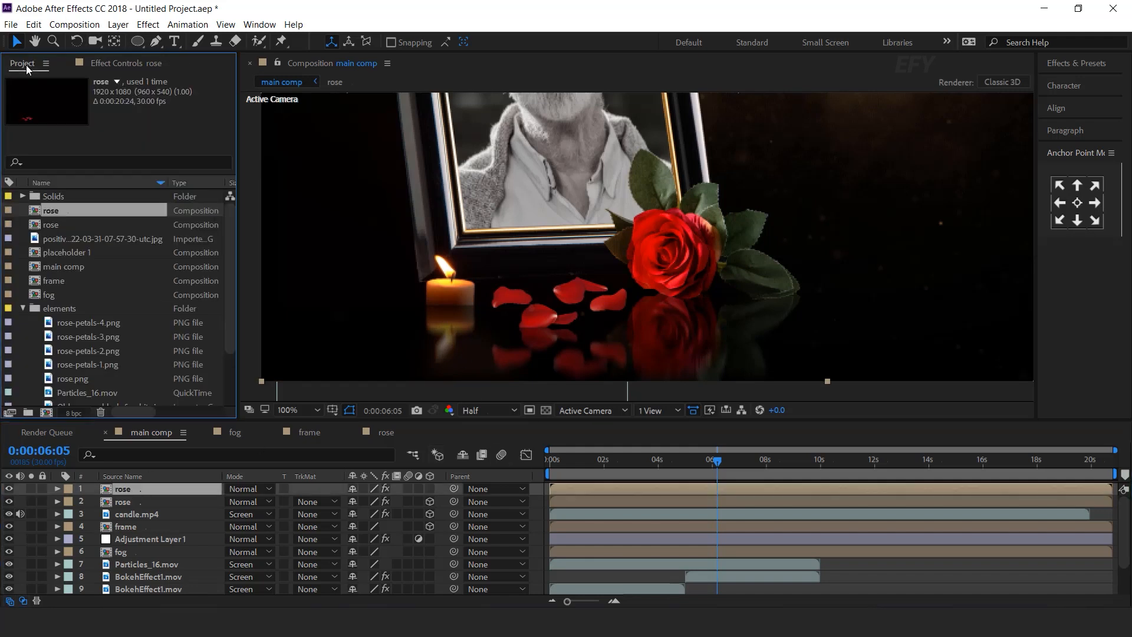
pyautogui.click(125, 489)
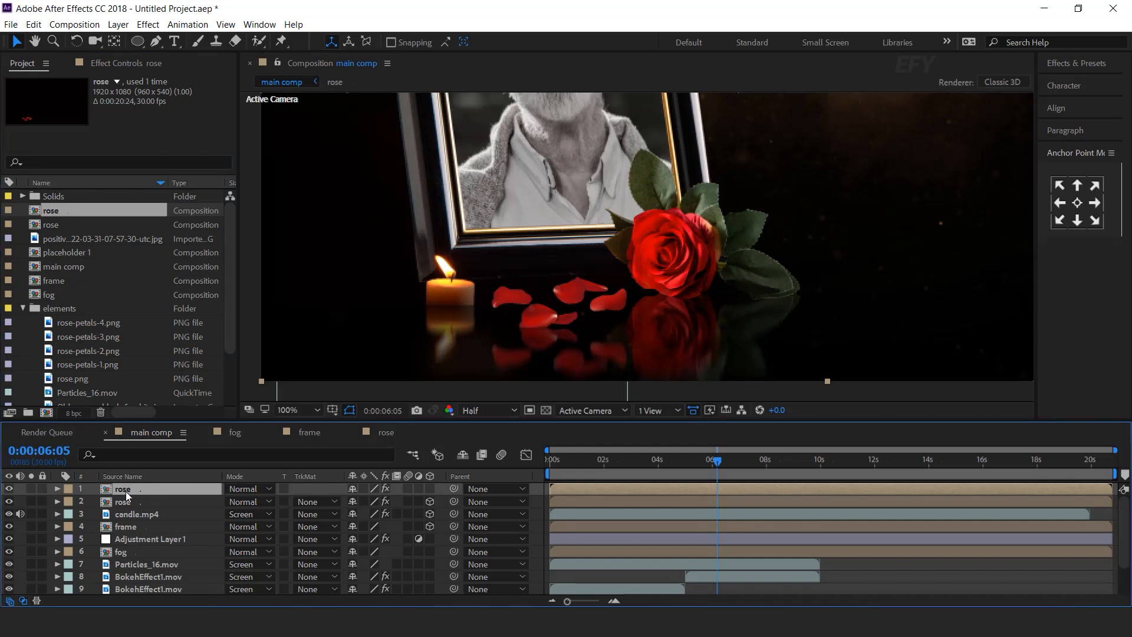
pyautogui.press('Return')
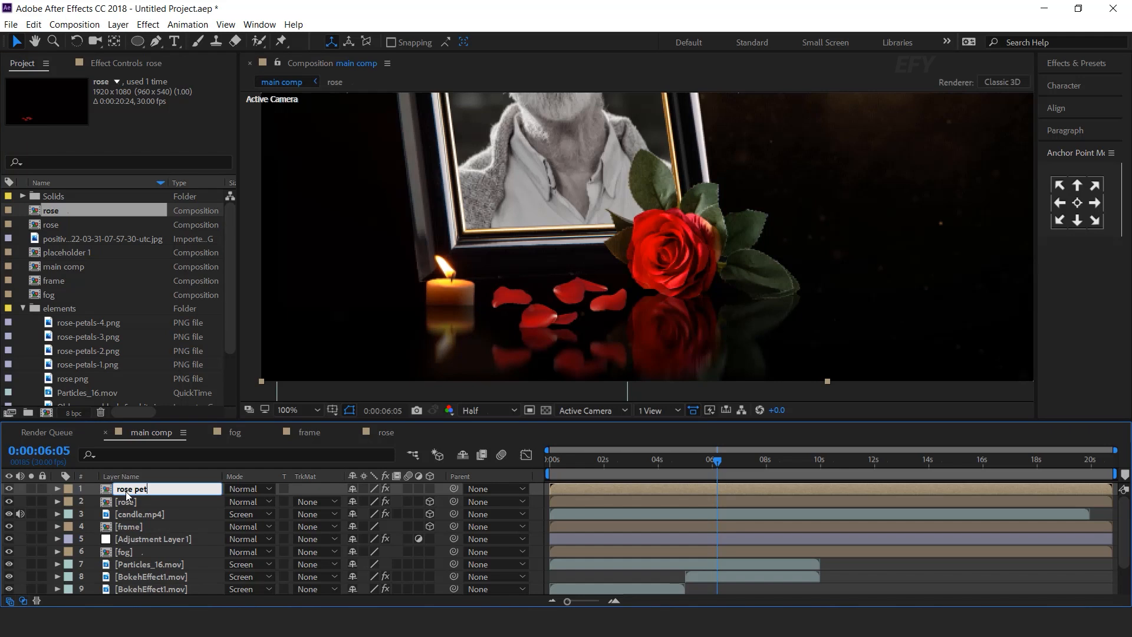
pyautogui.press('Return')
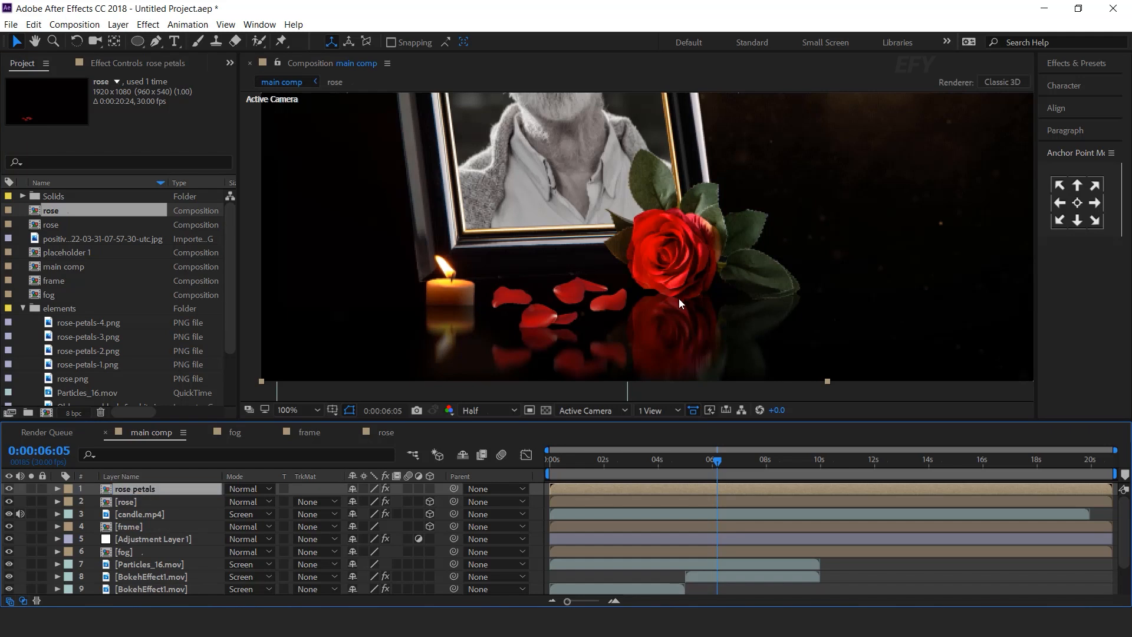
# Turn on the 3D Layer switch for the rose petals layer.
pyautogui.scroll(-2, 690, 298)
pyautogui.click(539, 488)
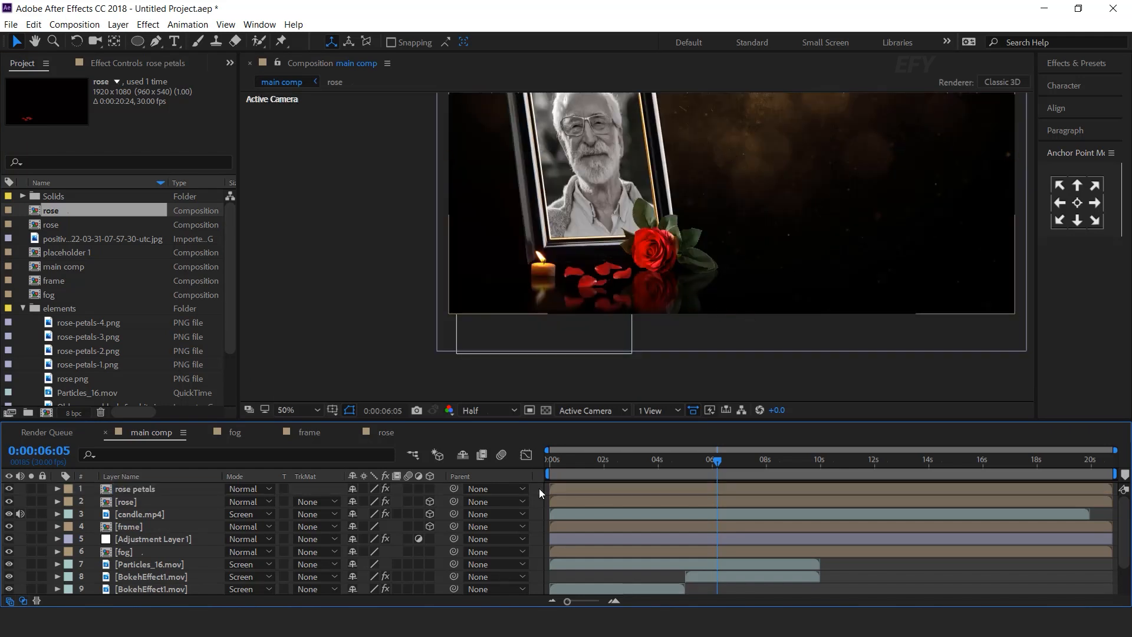
pyautogui.click(142, 488)
pyautogui.click(430, 489)
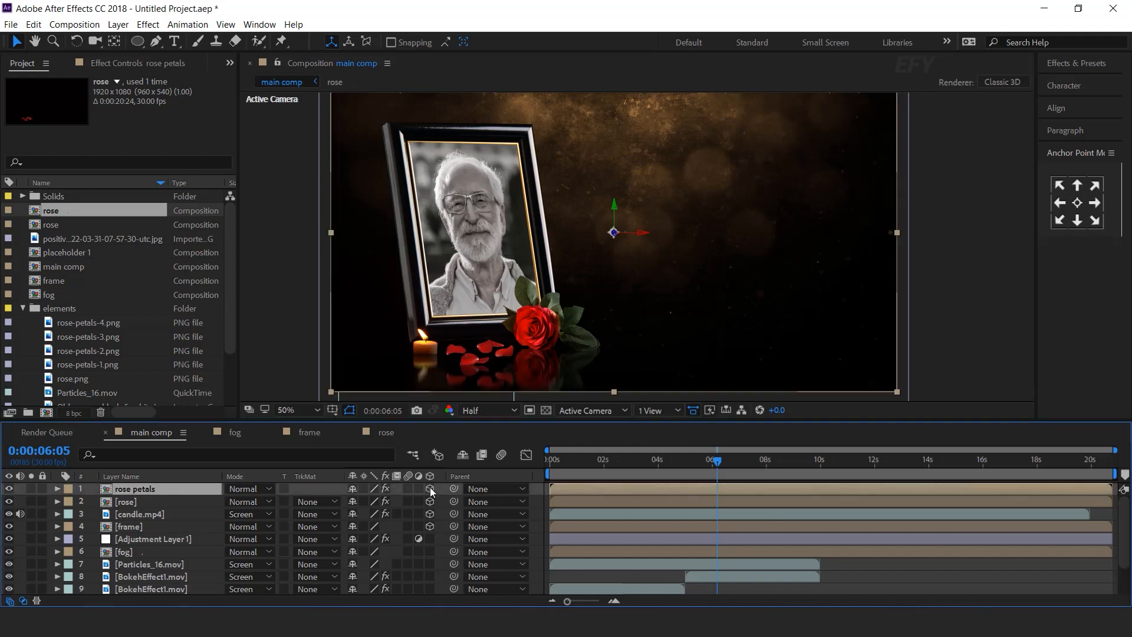
pyautogui.click(538, 489)
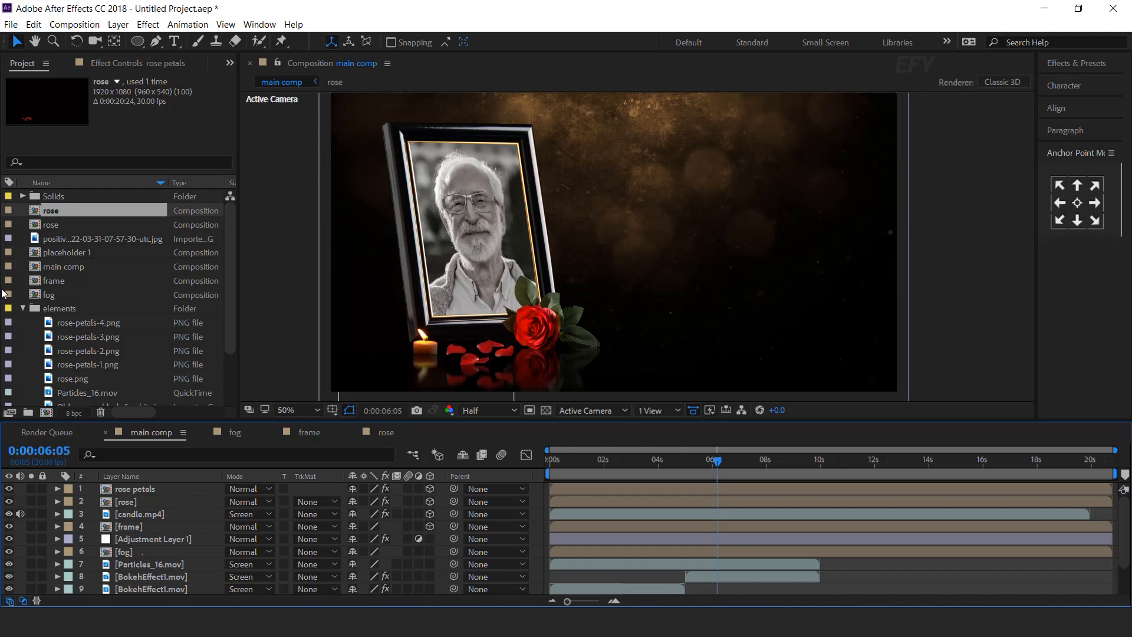
pyautogui.click(22, 309)
# Create a new 1920×400 composition named 'main text 1'.
pyautogui.click(119, 358)
pyautogui.click(46, 412)
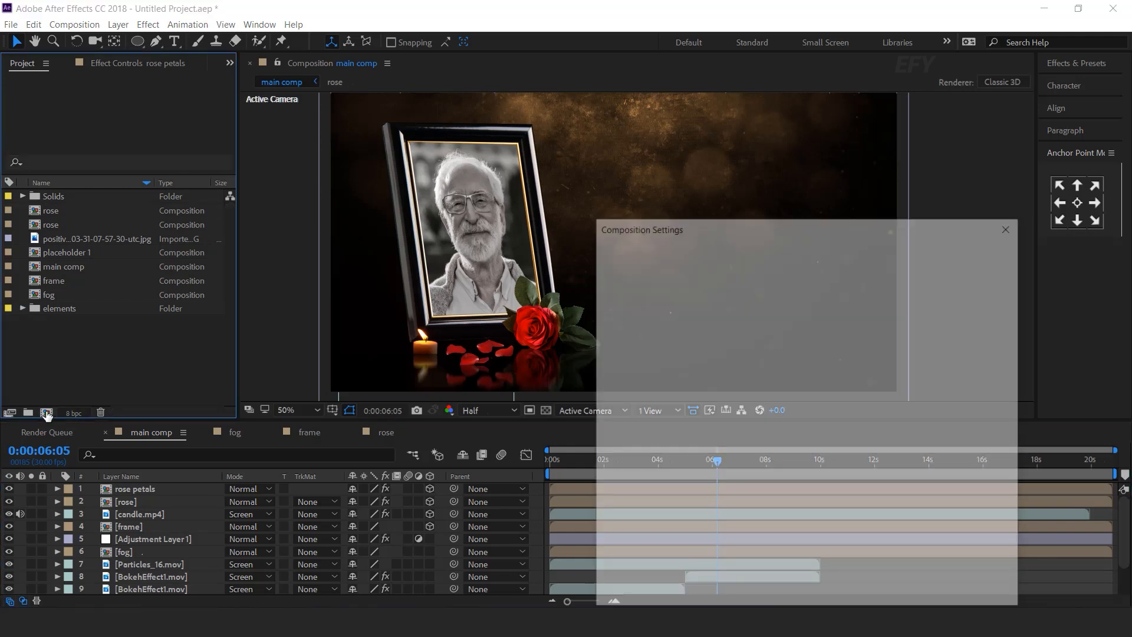
pyautogui.click(691, 351)
pyautogui.write('400')
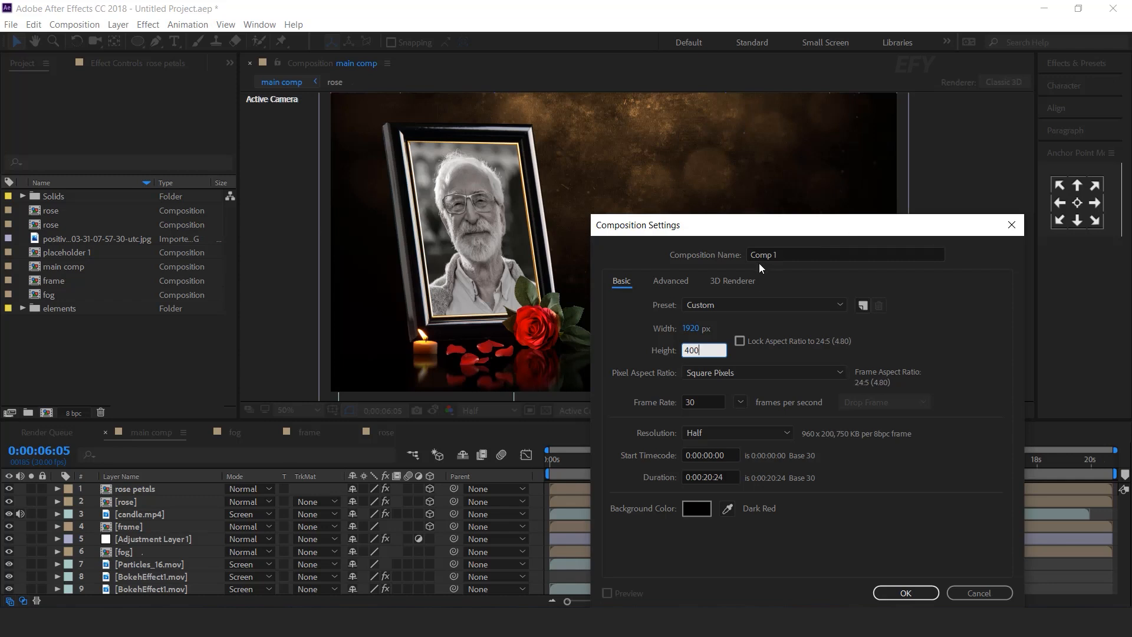
pyautogui.click(759, 261)
pyautogui.write('main text 1')
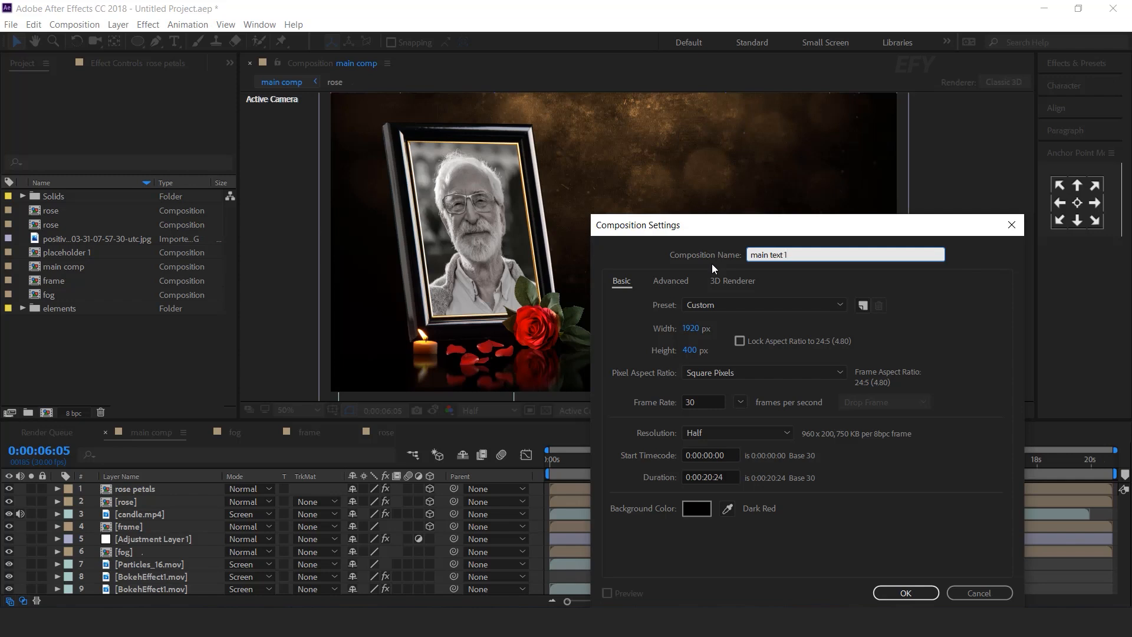
pyautogui.press('Return')
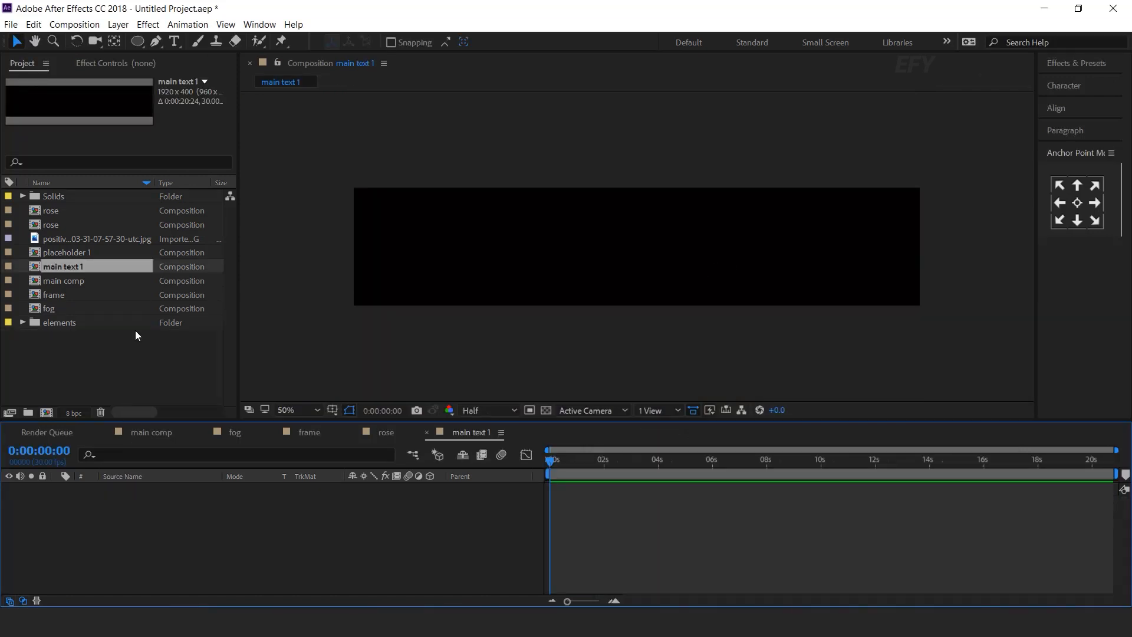
pyautogui.click(169, 364)
# Add the name title text, fill it muted brown-gold 8F6F4F, and return to main comp.
pyautogui.click(174, 41)
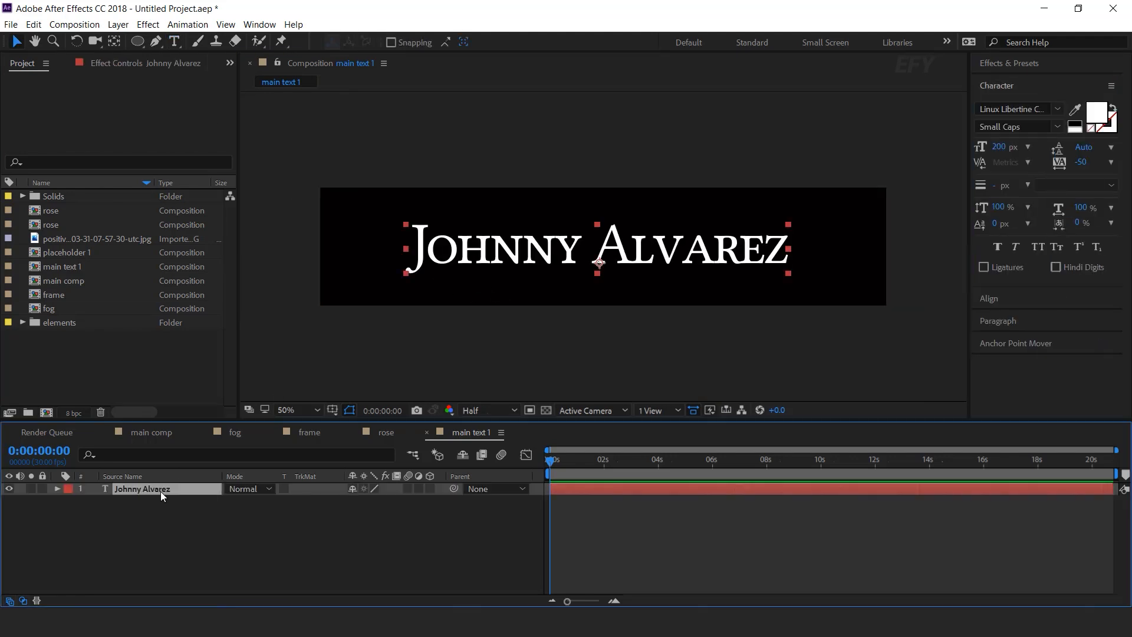
pyautogui.hotkey('ctrl', 'space')
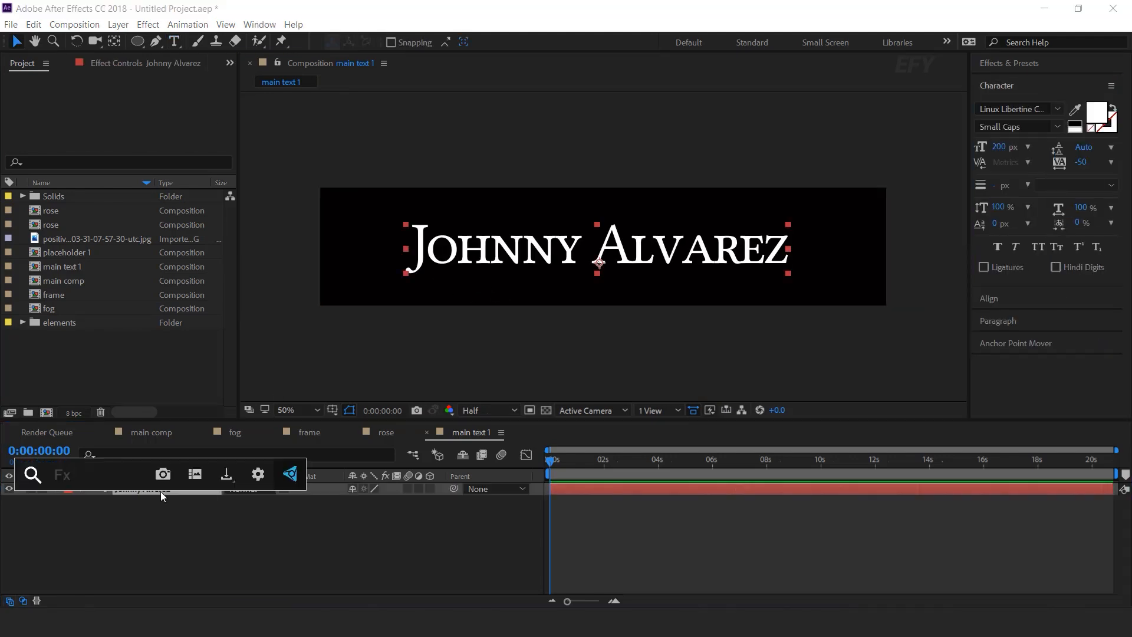
pyautogui.write('fil')
pyautogui.press('Return')
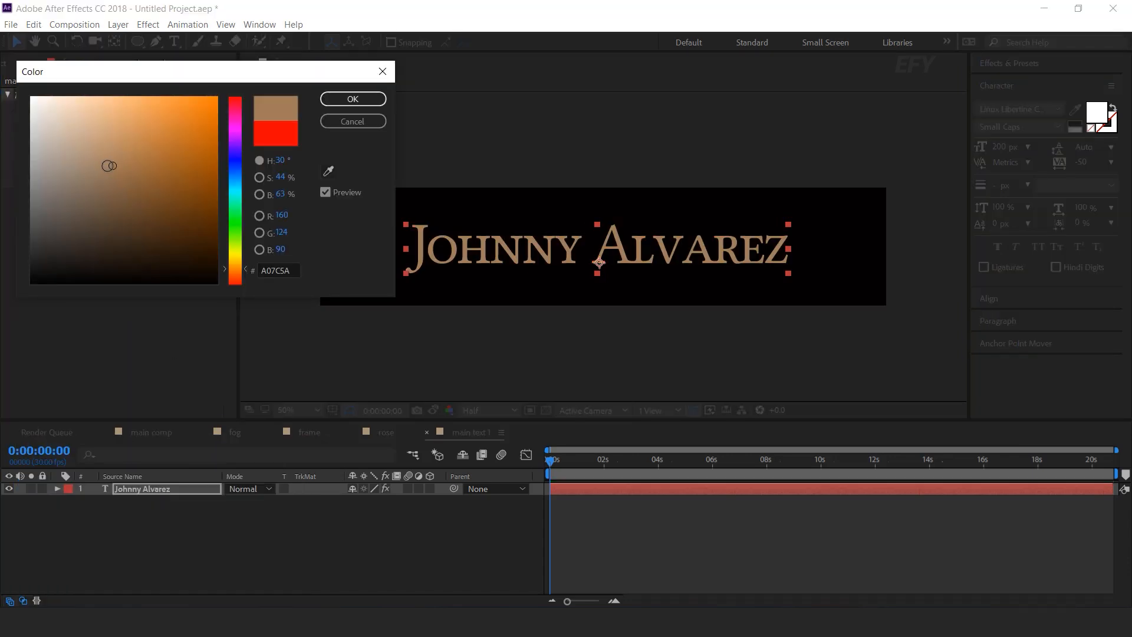
pyautogui.moveTo(109, 166); pyautogui.dragTo(111, 176)
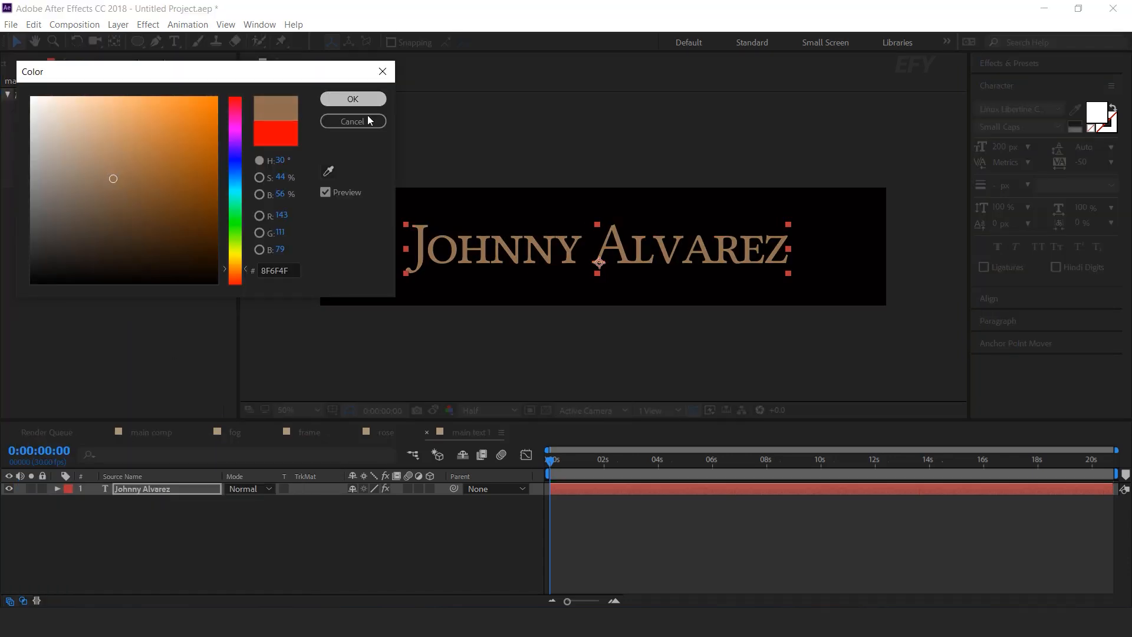
pyautogui.click(353, 99)
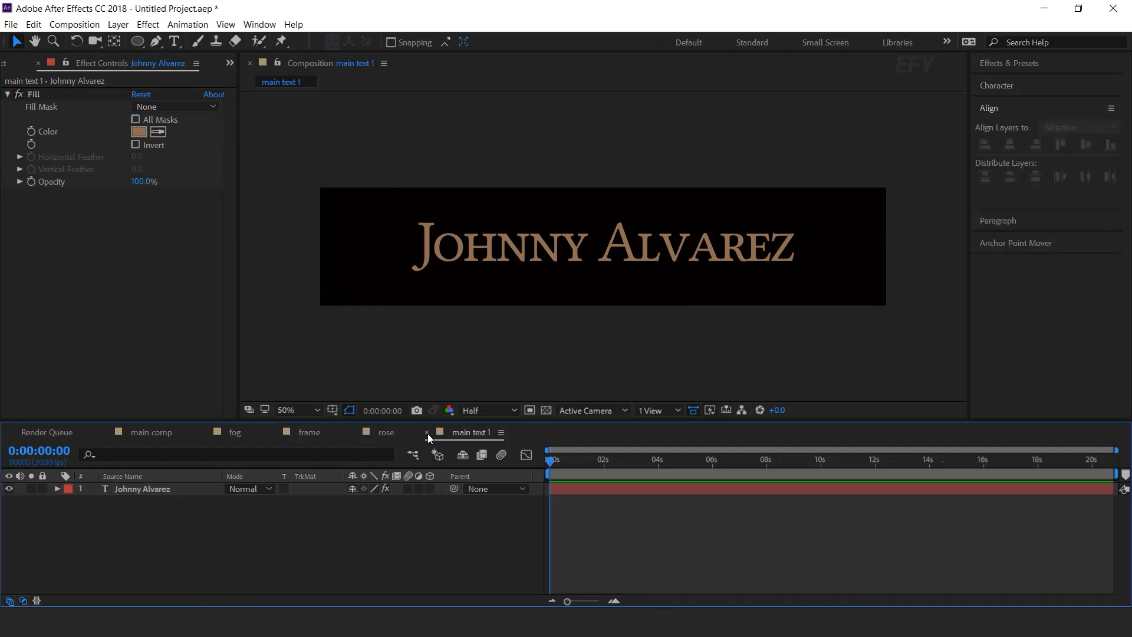
pyautogui.click(426, 433)
pyautogui.click(143, 434)
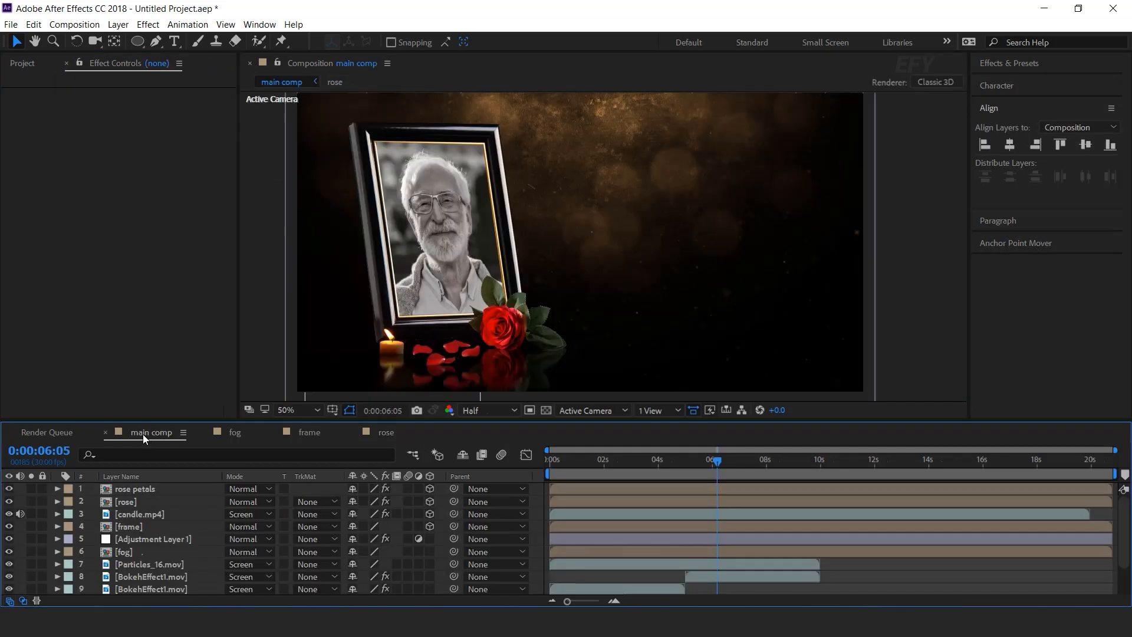
# Add the main text 1 comp to the top of the main comp's layer stack.
pyautogui.click(23, 63)
pyautogui.click(79, 269)
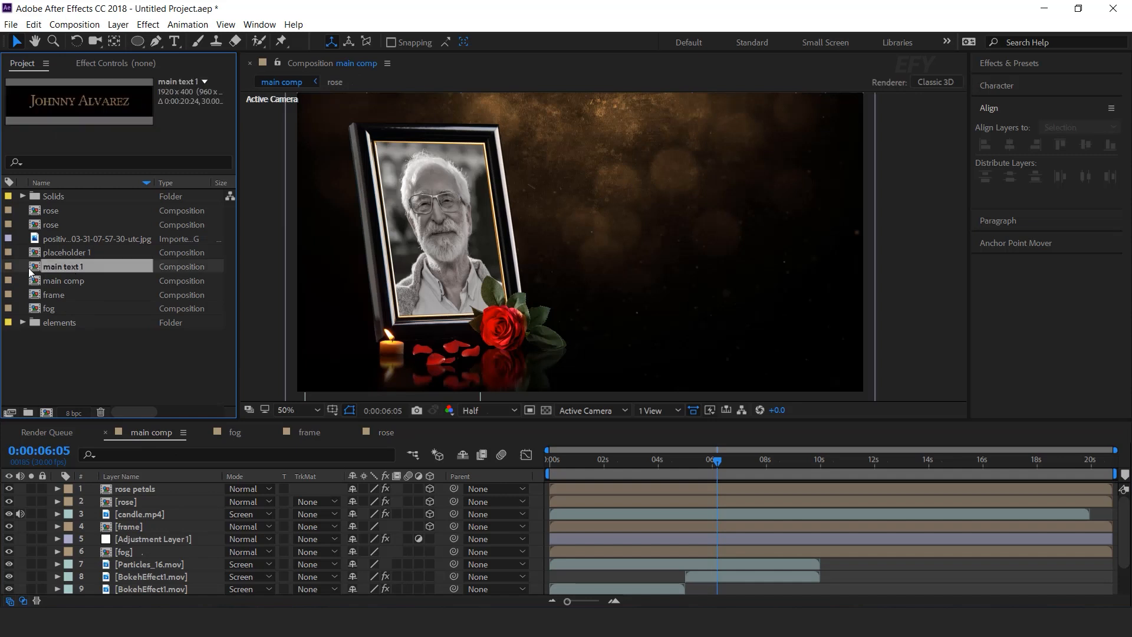
pyautogui.moveTo(35, 266); pyautogui.dragTo(151, 486)
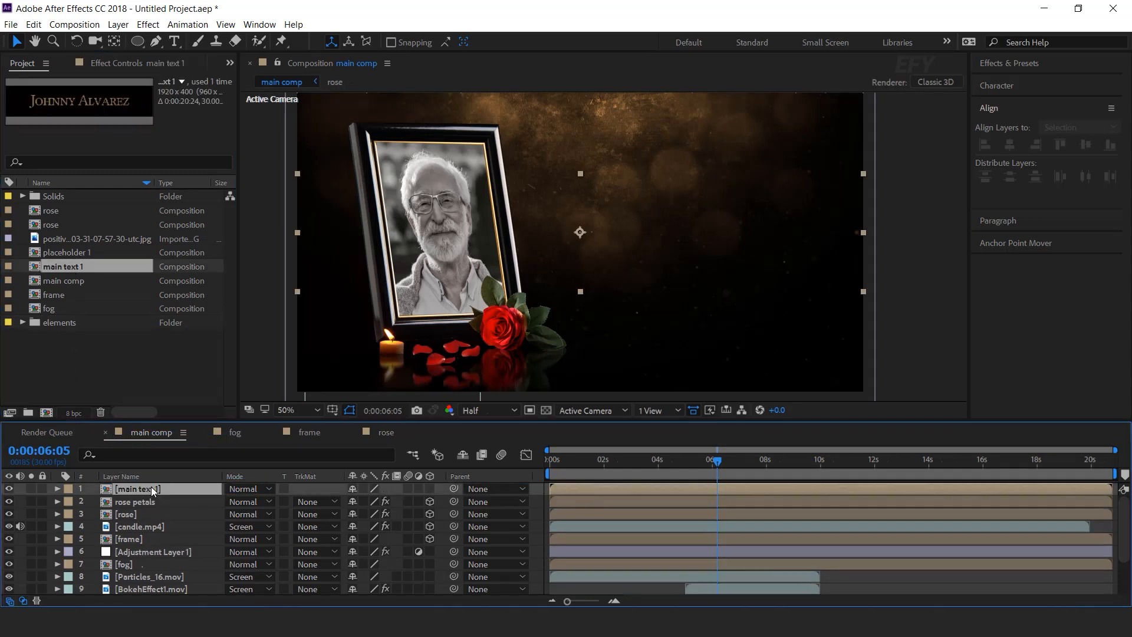
# Scale the name title to 70% and move it to the right of the portrait.
pyautogui.press('s')
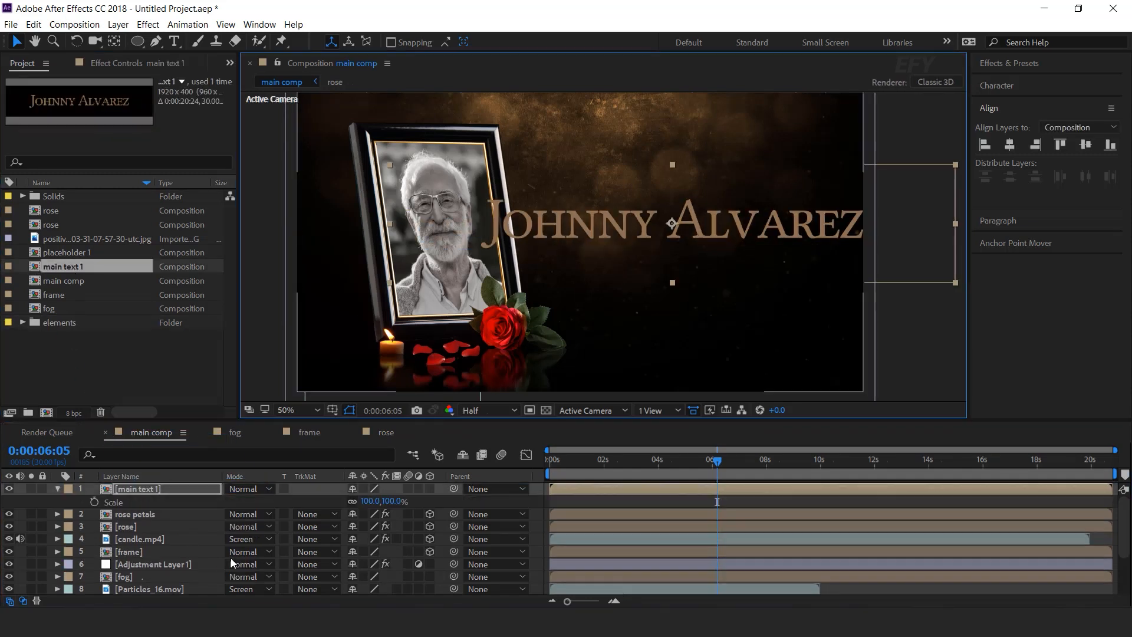
pyautogui.click(393, 501)
pyautogui.write('70')
pyautogui.press('Return')
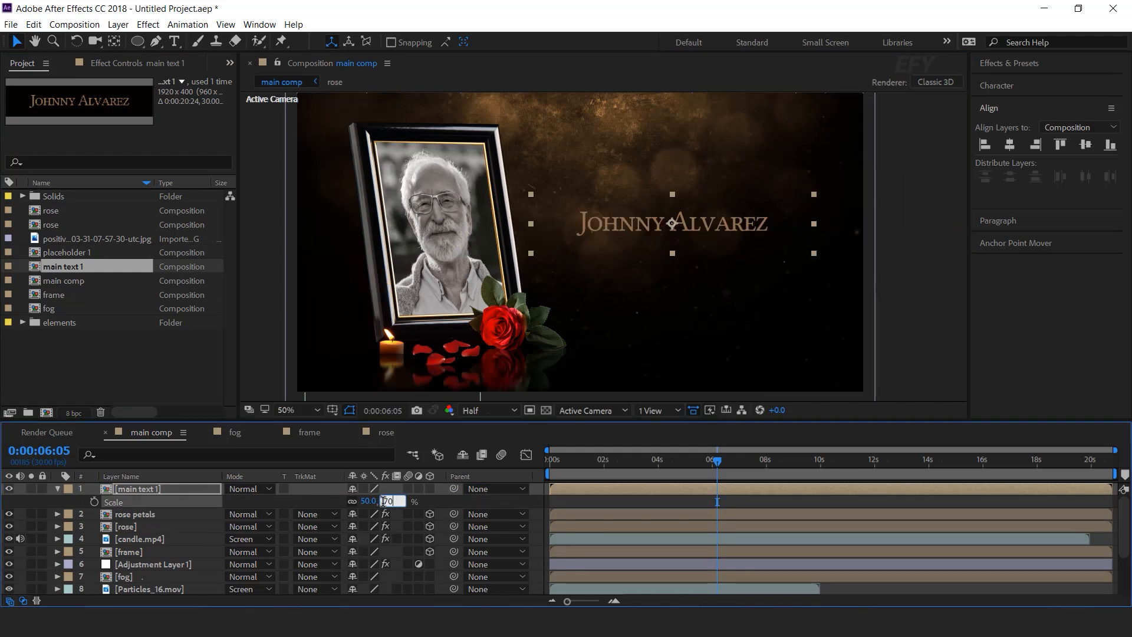
pyautogui.moveTo(677, 227); pyautogui.dragTo(695, 229)
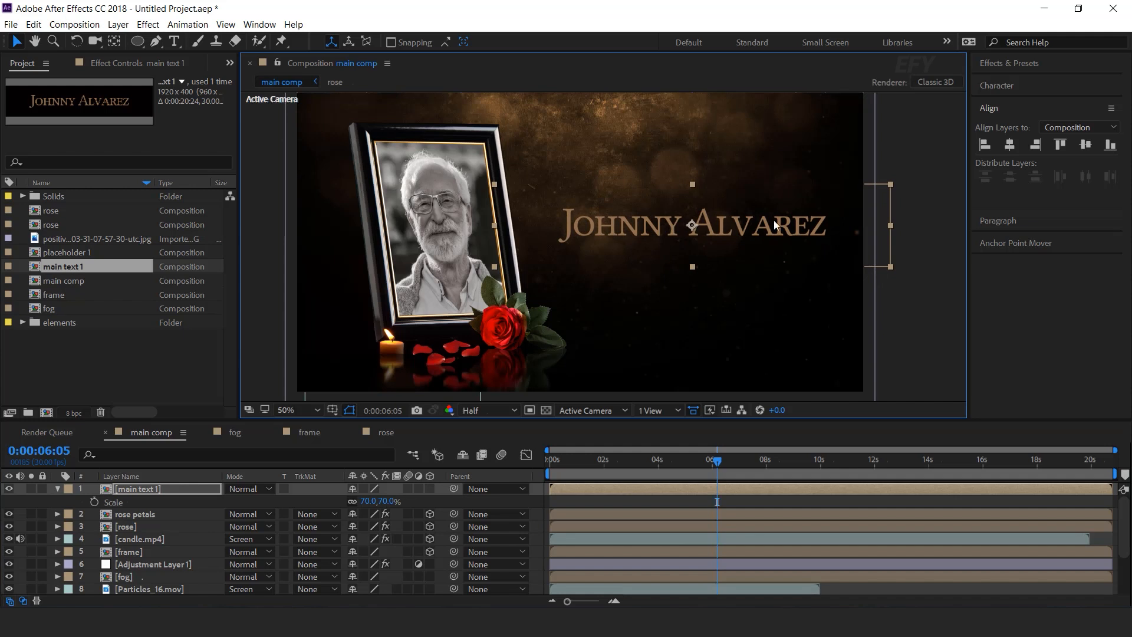
pyautogui.click(539, 493)
pyautogui.click(557, 494)
pyautogui.click(138, 43)
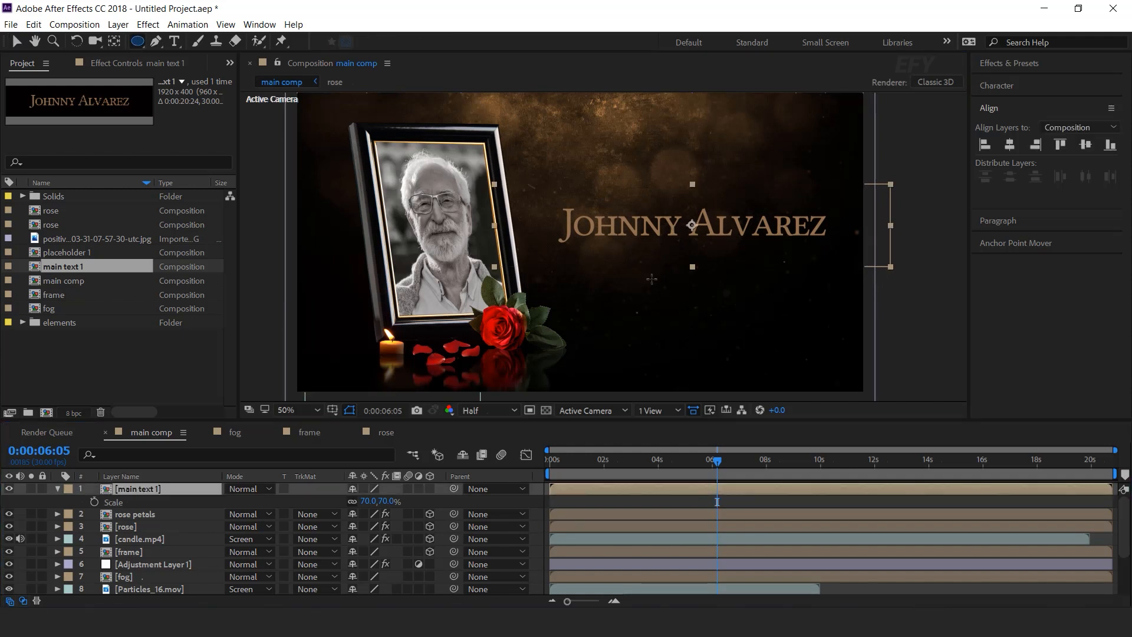
# Draw an elliptical mask around the name title and nudge it slightly up and left.
pyautogui.moveTo(548, 193); pyautogui.dragTo(871, 278)
pyautogui.press('v')
pyautogui.moveTo(731, 256); pyautogui.dragTo(711, 248)
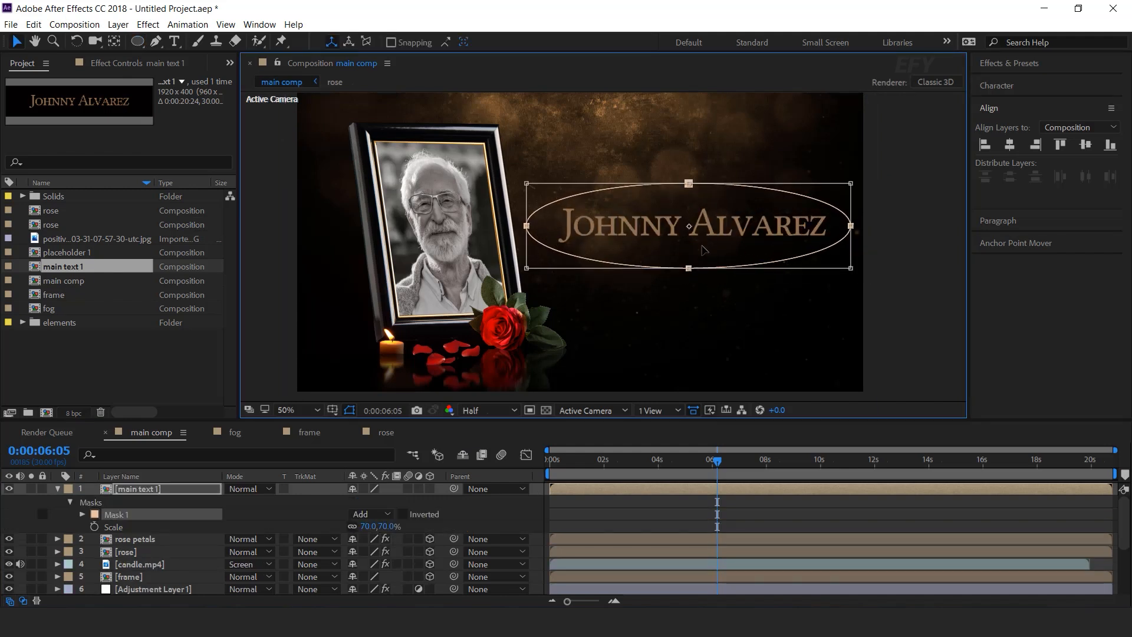
# Set Mask 1's feather to 100 pixels to soften its edge.
pyautogui.click(82, 516)
pyautogui.moveTo(378, 539); pyautogui.dragTo(469, 539)
pyautogui.click(389, 539)
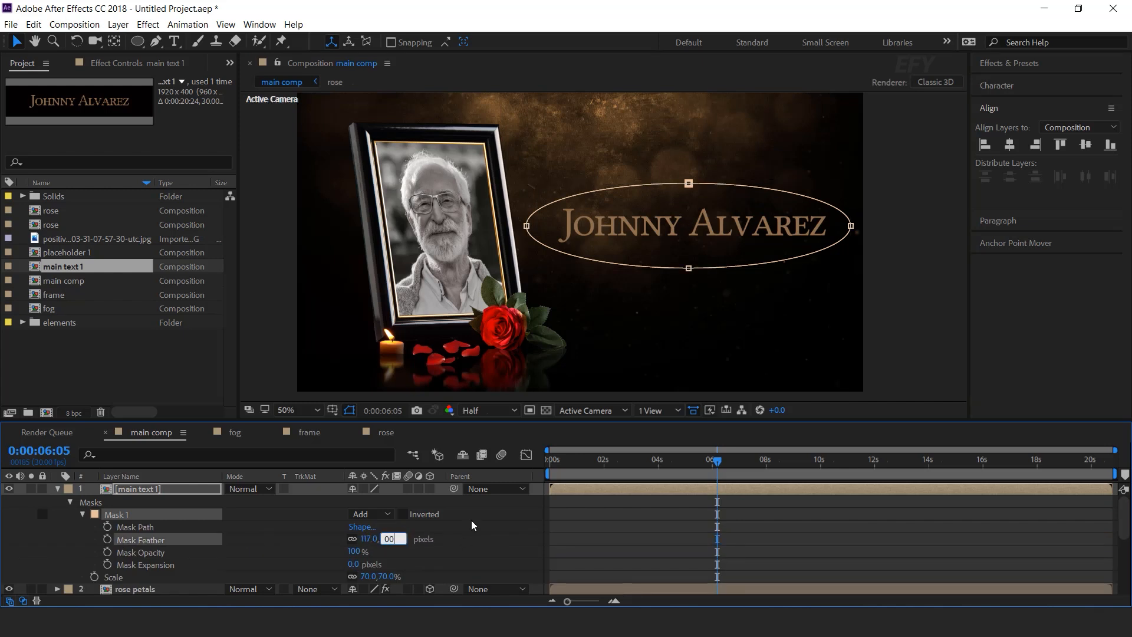
pyautogui.press('Return')
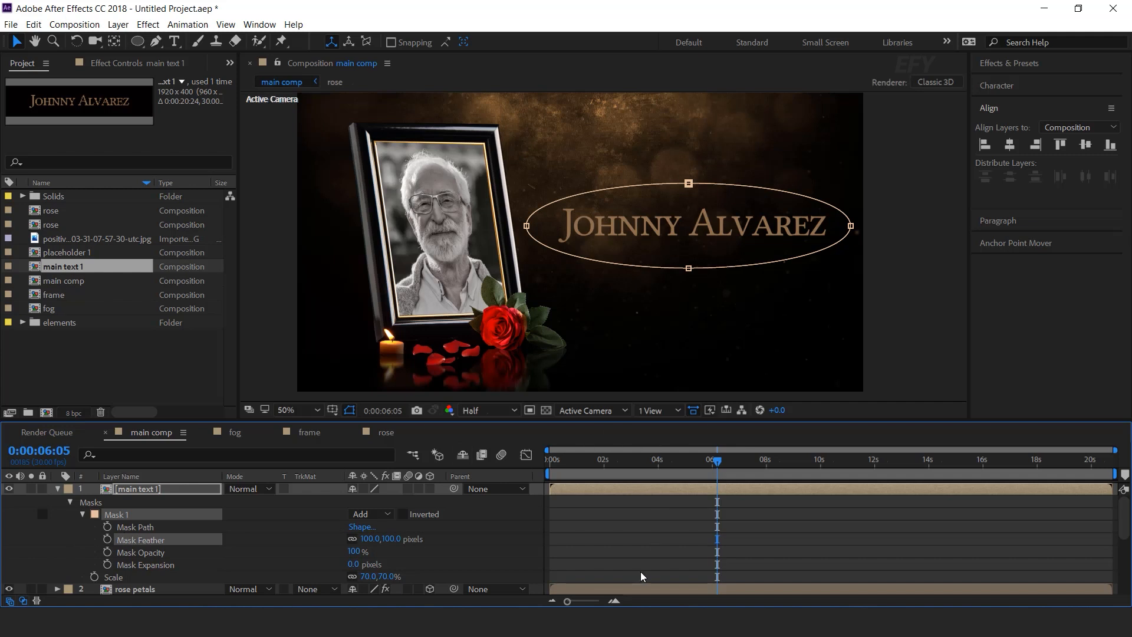
pyautogui.scroll(2, 564, 466)
pyautogui.moveTo(607, 463); pyautogui.dragTo(766, 462)
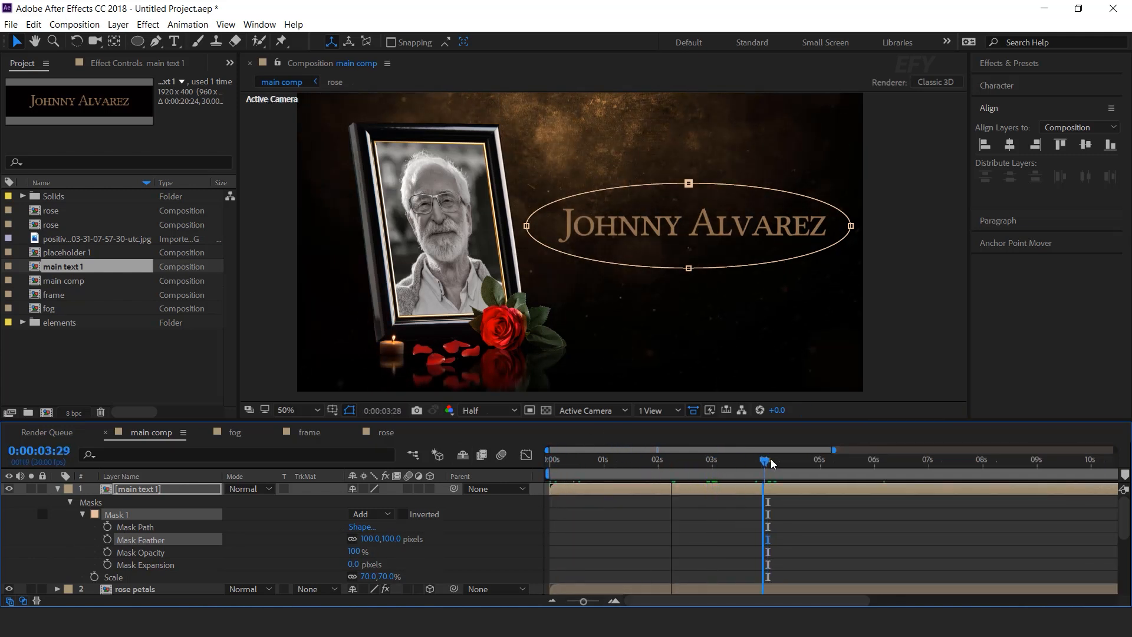
# Keyframe Mask Path at full size at 4s and squeeze it to a thin vertical sliver at 0s.
pyautogui.click(220, 529)
pyautogui.click(107, 526)
pyautogui.press('Home')
pyautogui.doubleClick(691, 270)
pyautogui.moveTo(868, 228); pyautogui.dragTo(689, 235)
pyautogui.click(687, 545)
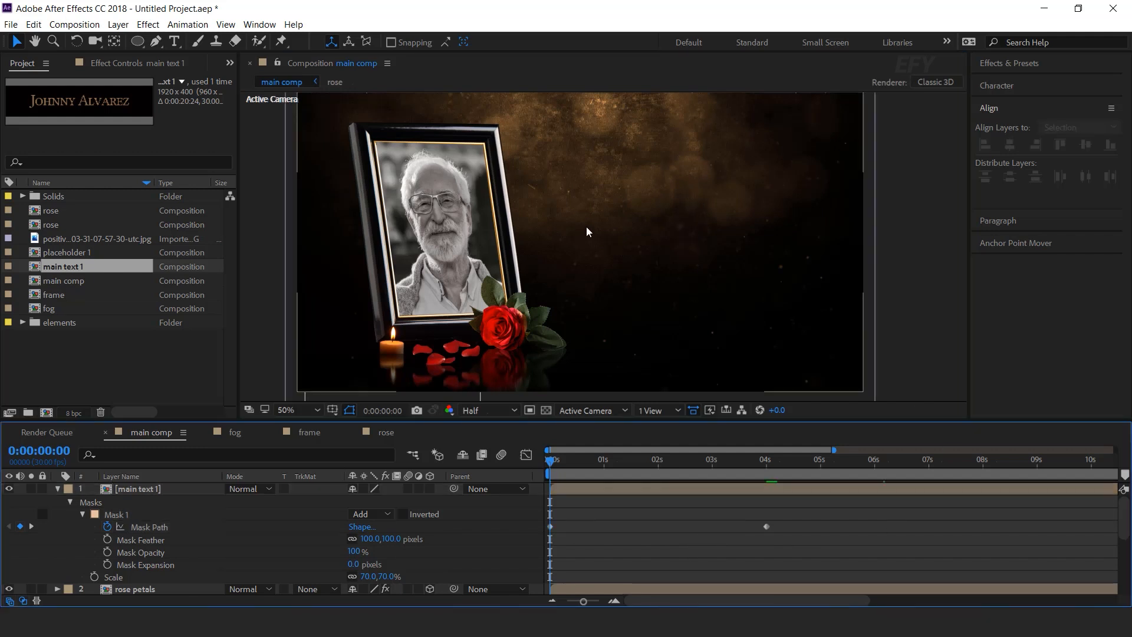
# Preview the title reveal animation, stopping back at 4 seconds.
pyautogui.click(737, 494)
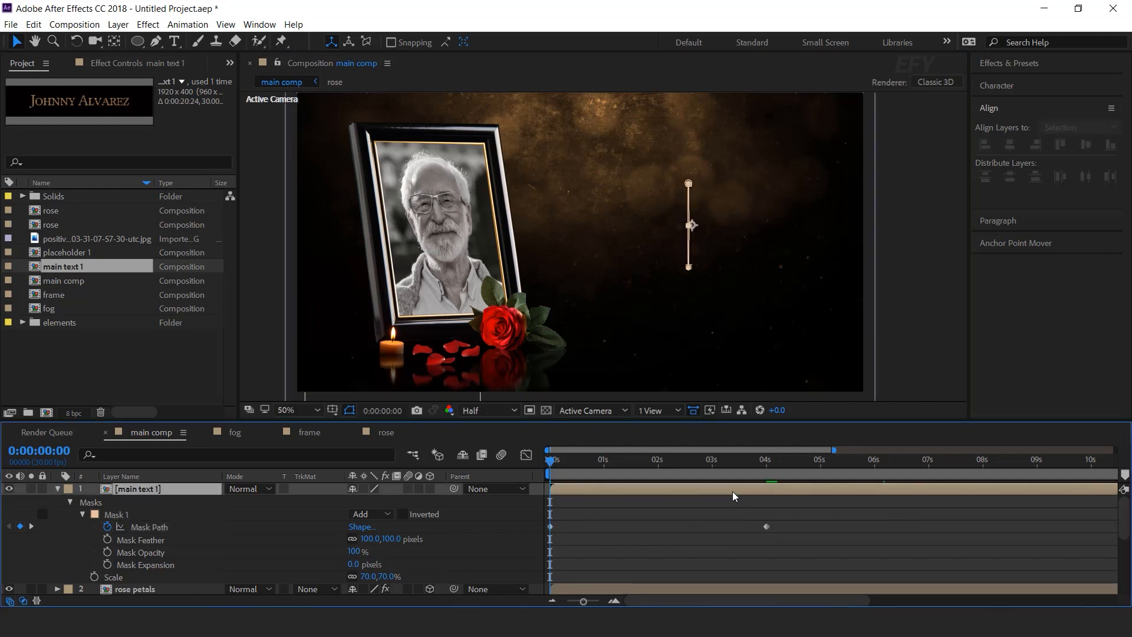
pyautogui.press('space')
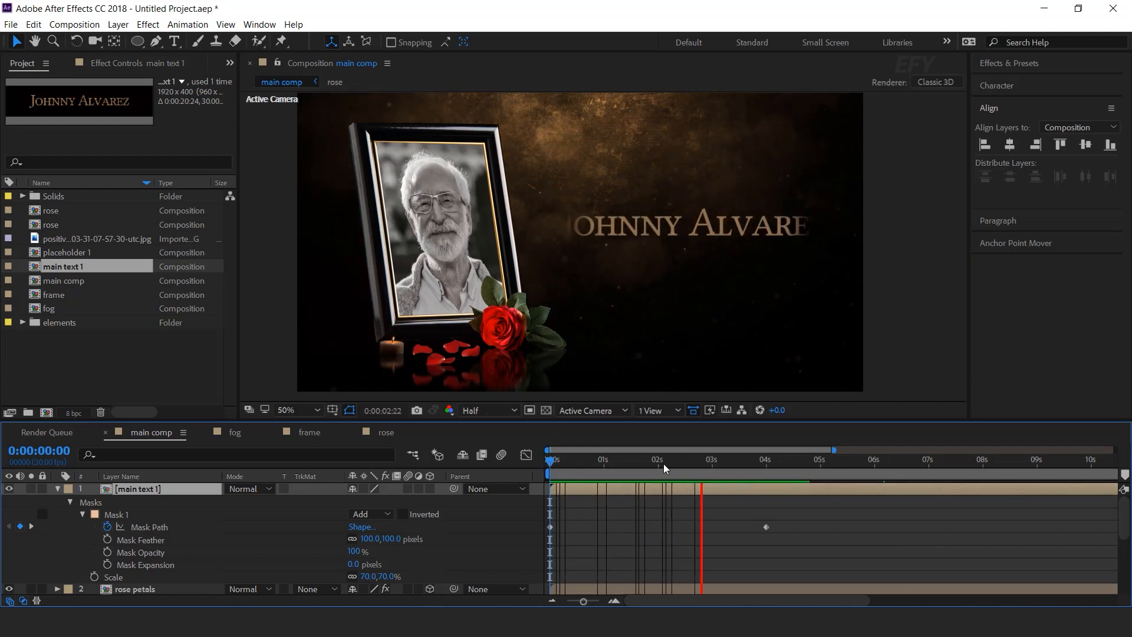
pyautogui.click(767, 463)
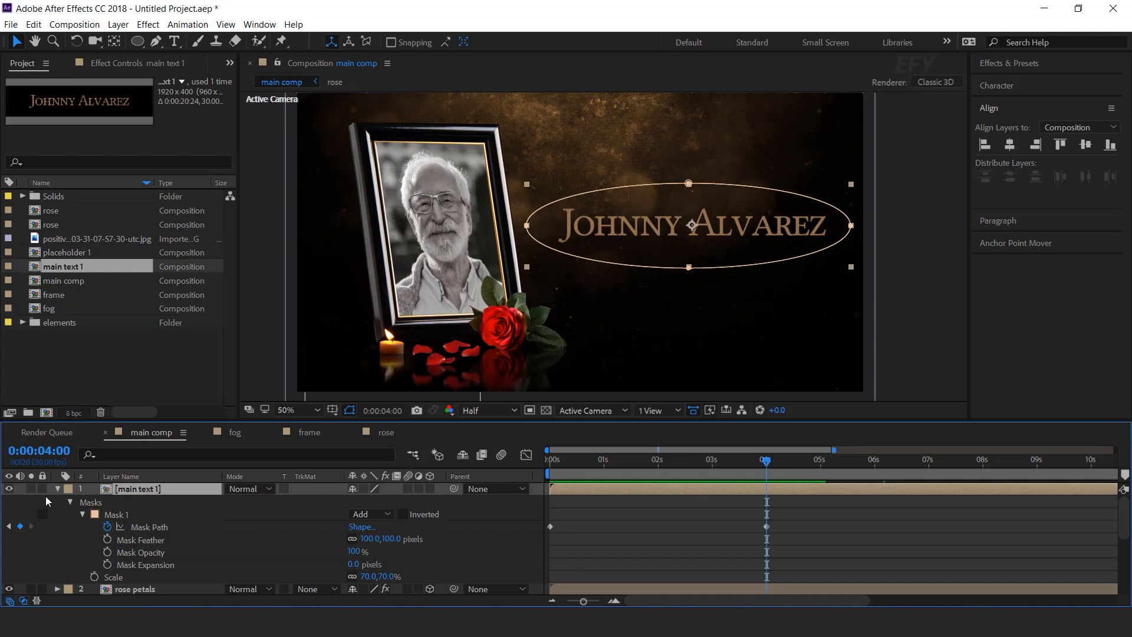
# Apply Curves to the title with an S-curve that brightens midtones and deepens shadows.
pyautogui.click(58, 489)
pyautogui.hotkey('ctrl', 'space')
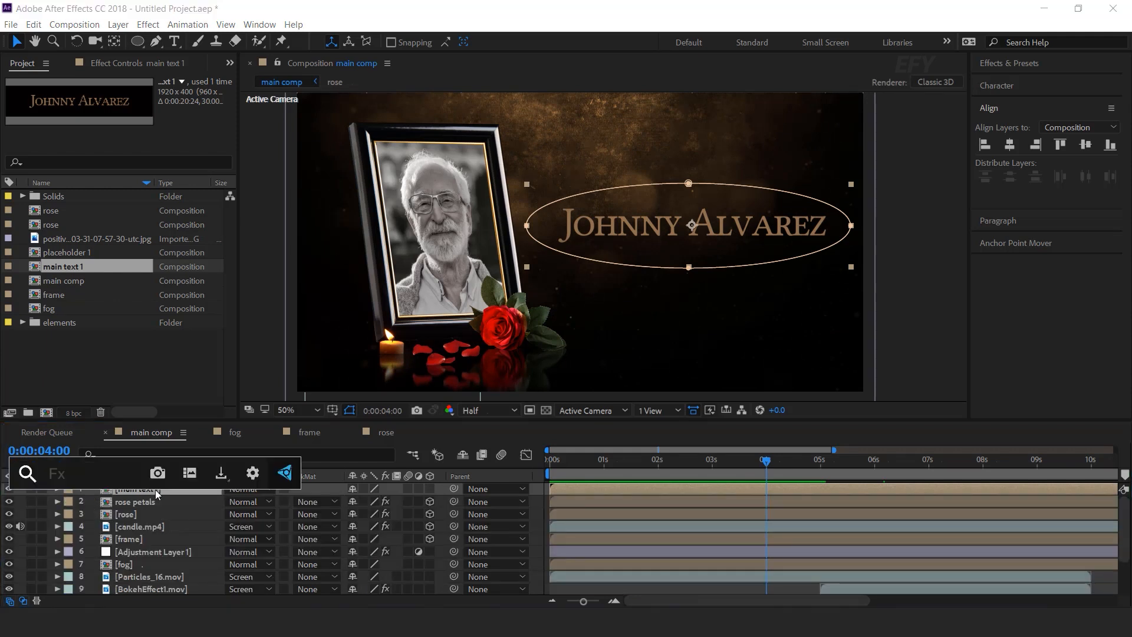
pyautogui.write('cur')
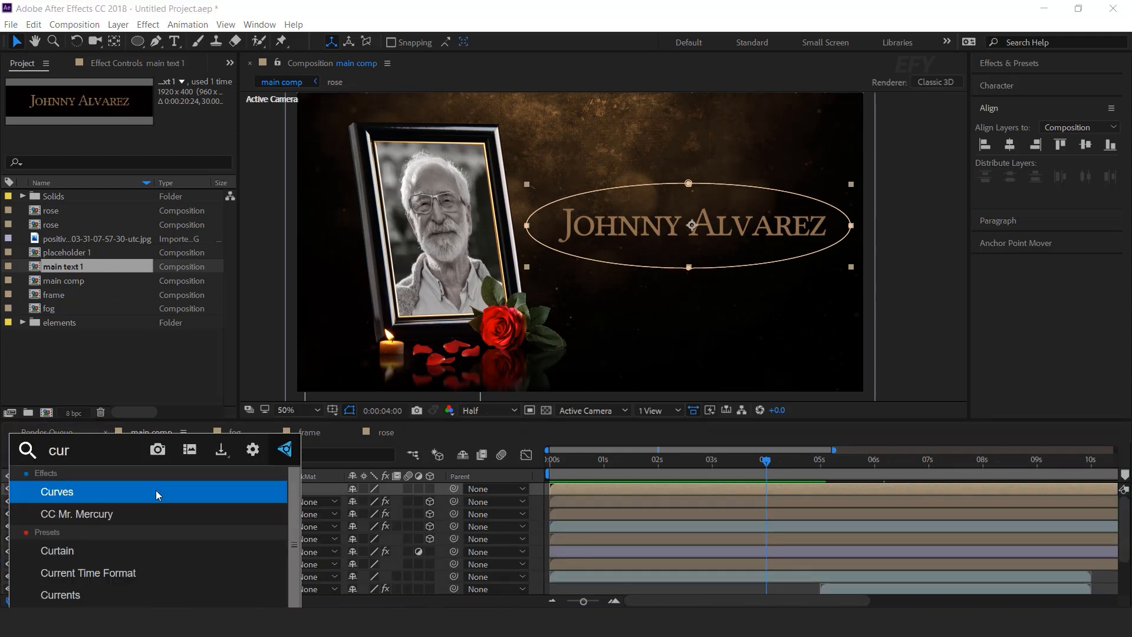
pyautogui.press('Return')
pyautogui.moveTo(165, 204); pyautogui.dragTo(139, 183)
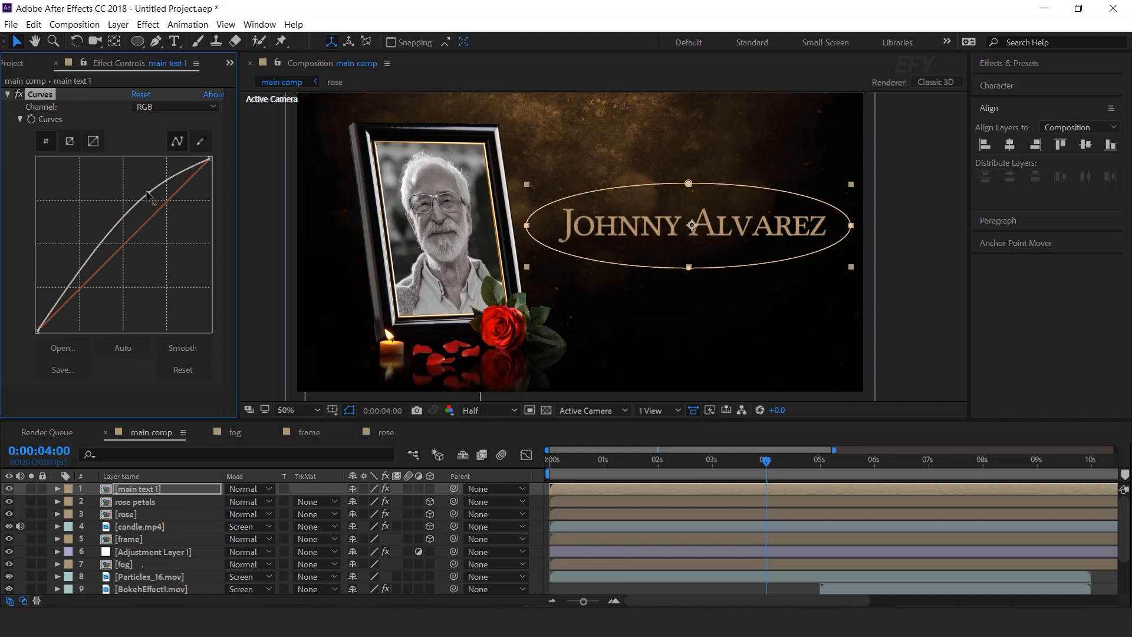
pyautogui.click(105, 264)
pyautogui.moveTo(105, 267); pyautogui.dragTo(92, 271)
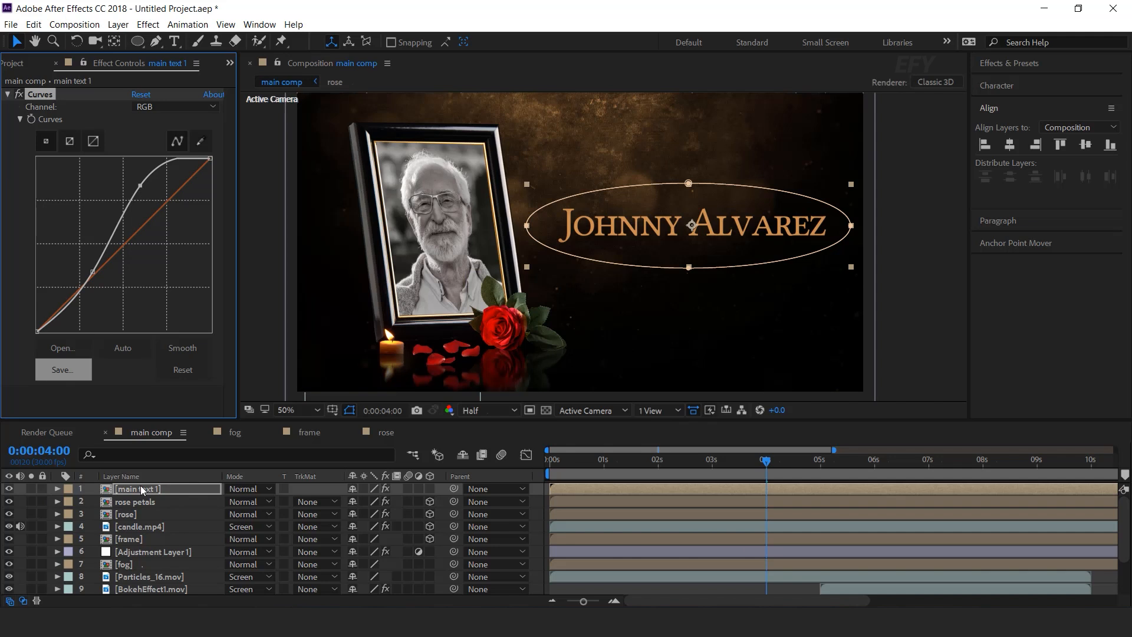
# Add a Glow effect to the title using A & B Colors.
pyautogui.hotkey('ctrl', 'space')
pyautogui.write('glo')
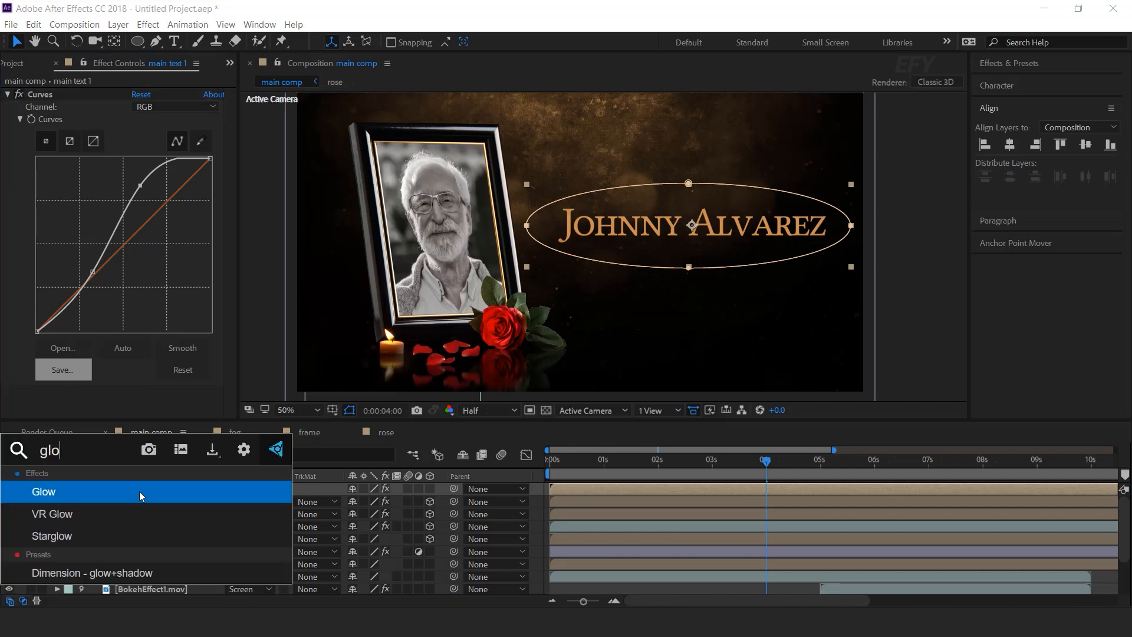
pyautogui.press('Return')
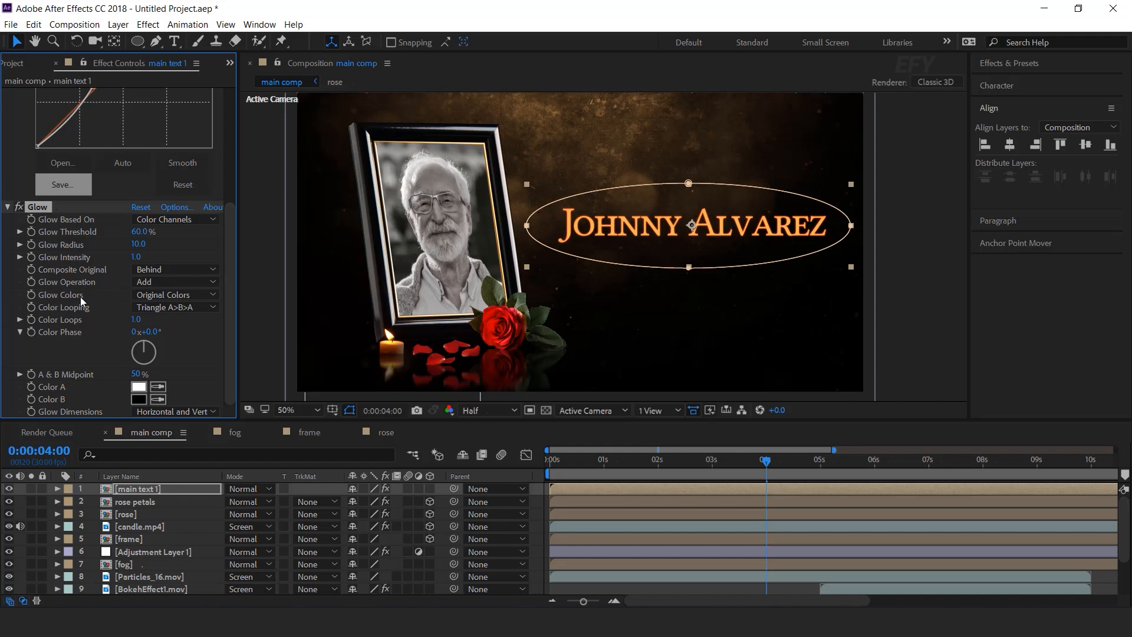
pyautogui.click(176, 295)
pyautogui.click(197, 323)
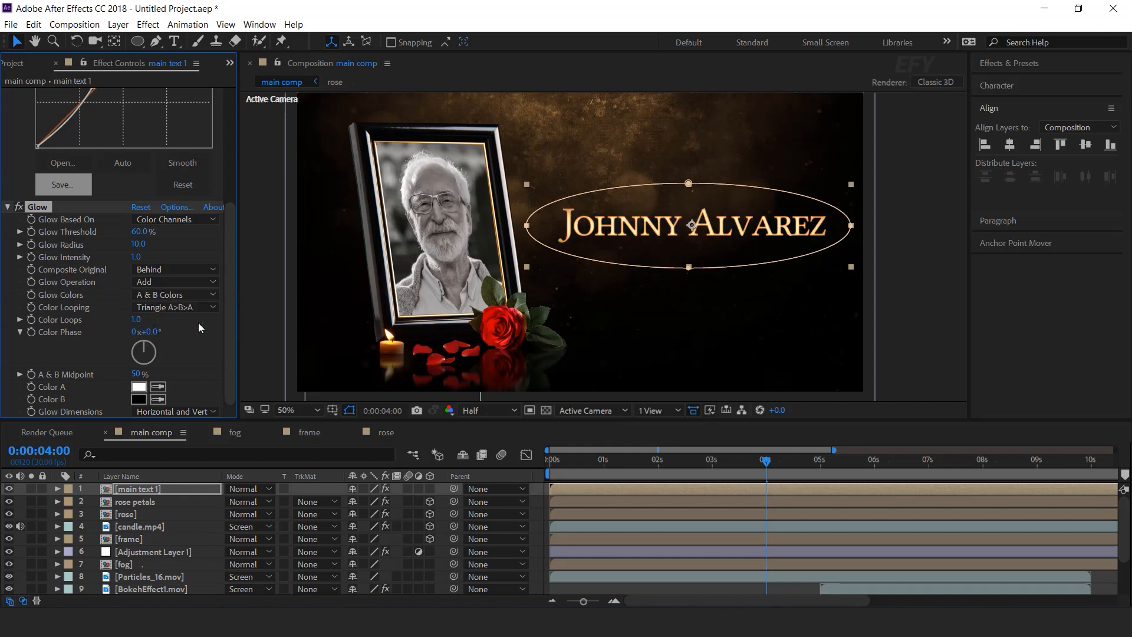
# Soften the Curves adjustment for gentler brightening of the title.
pyautogui.scroll(3, 139, 321)
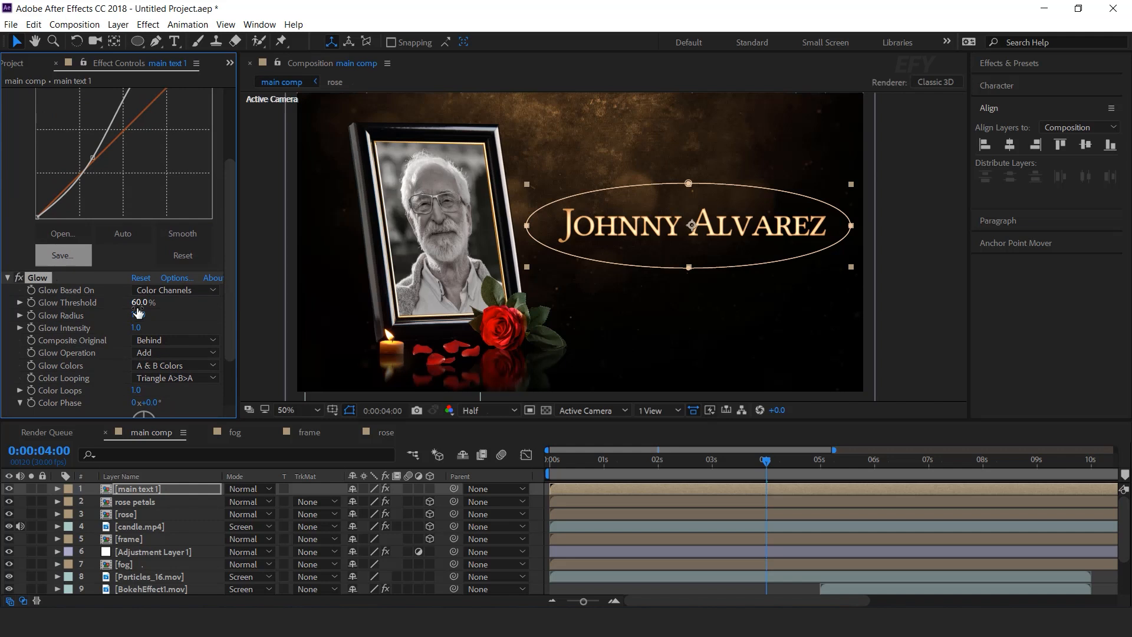
pyautogui.moveTo(233, 302); pyautogui.dragTo(232, 172)
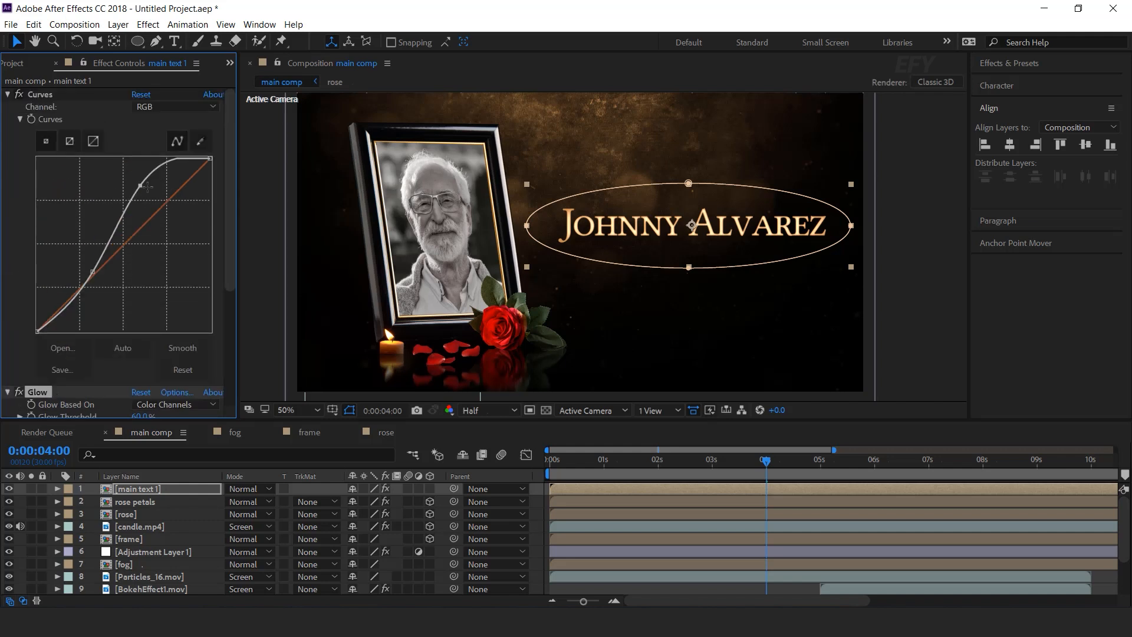
pyautogui.moveTo(140, 186); pyautogui.dragTo(147, 188)
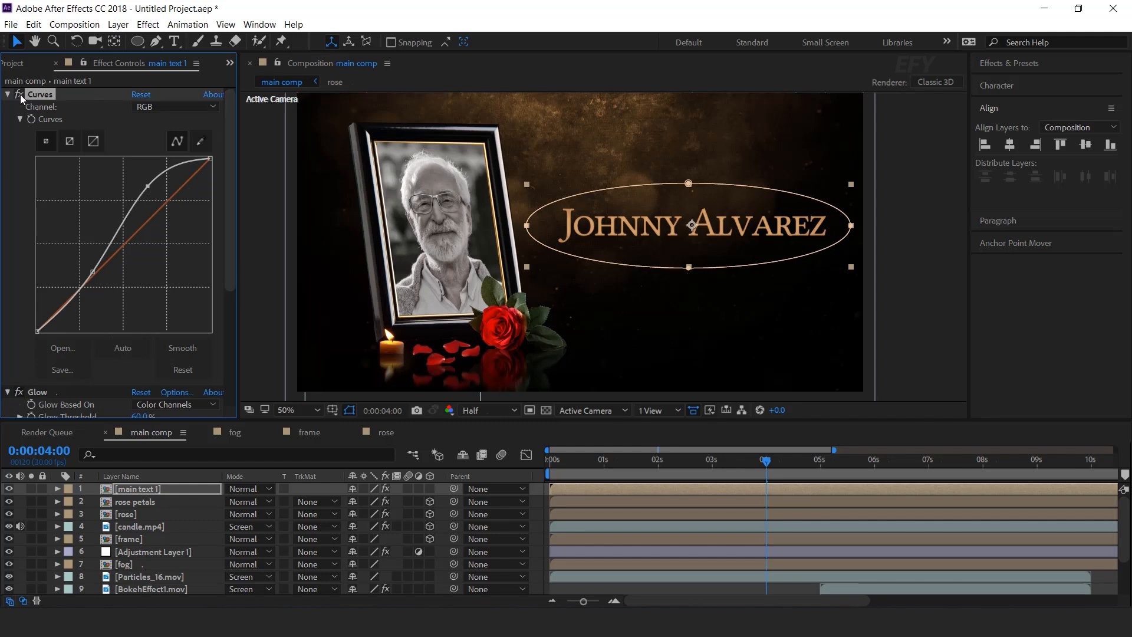
pyautogui.scroll(-3, 53, 256)
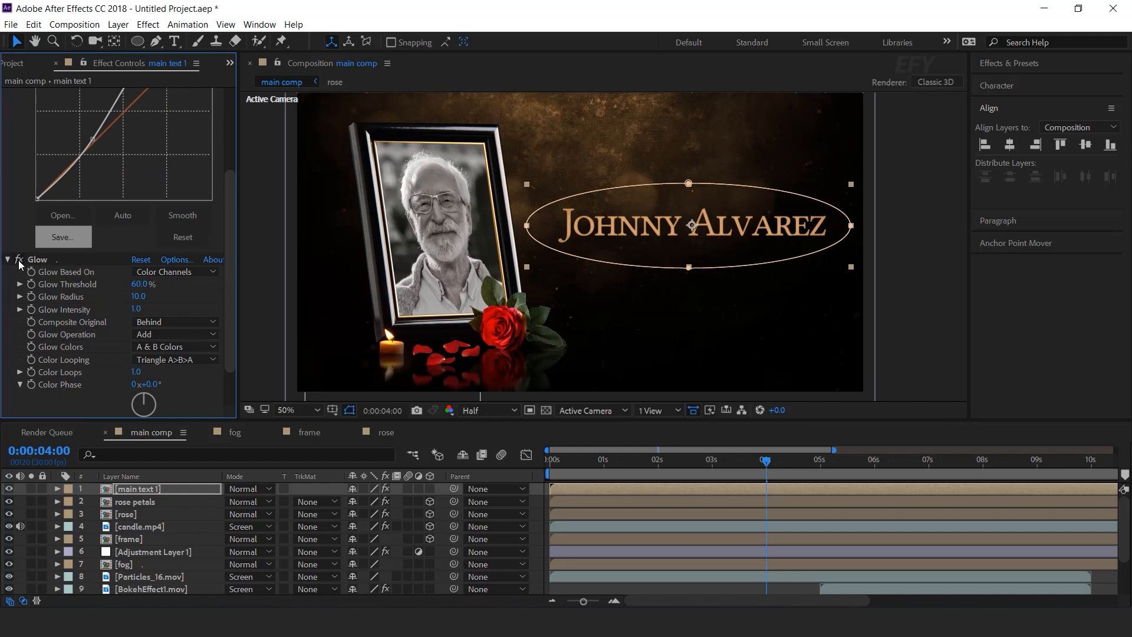
pyautogui.scroll(-1, 114, 385)
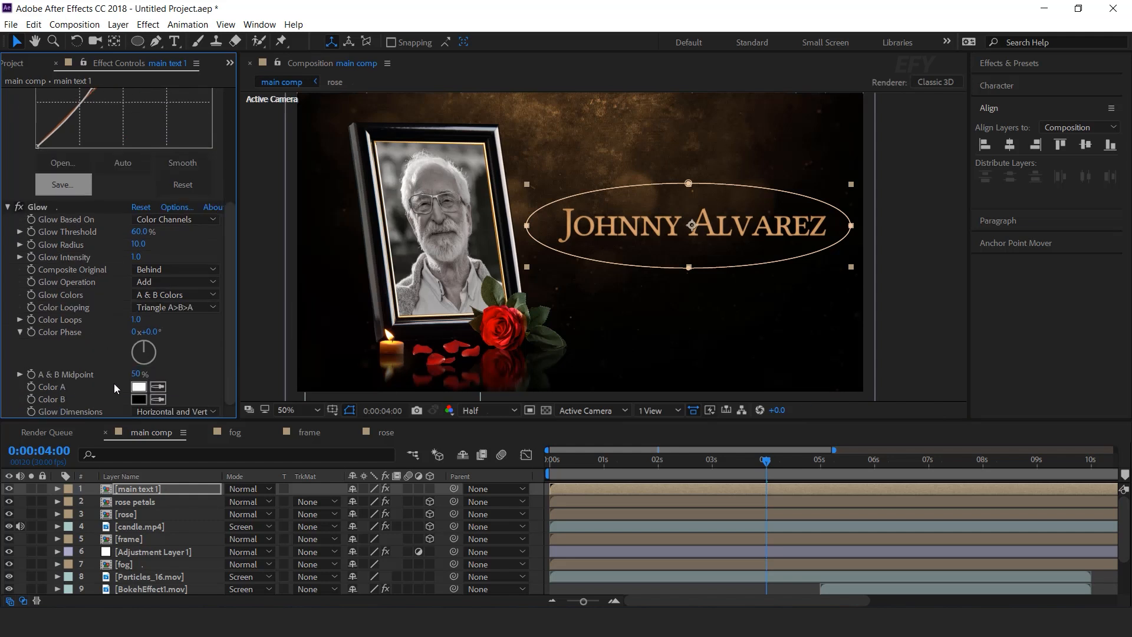
pyautogui.click(146, 487)
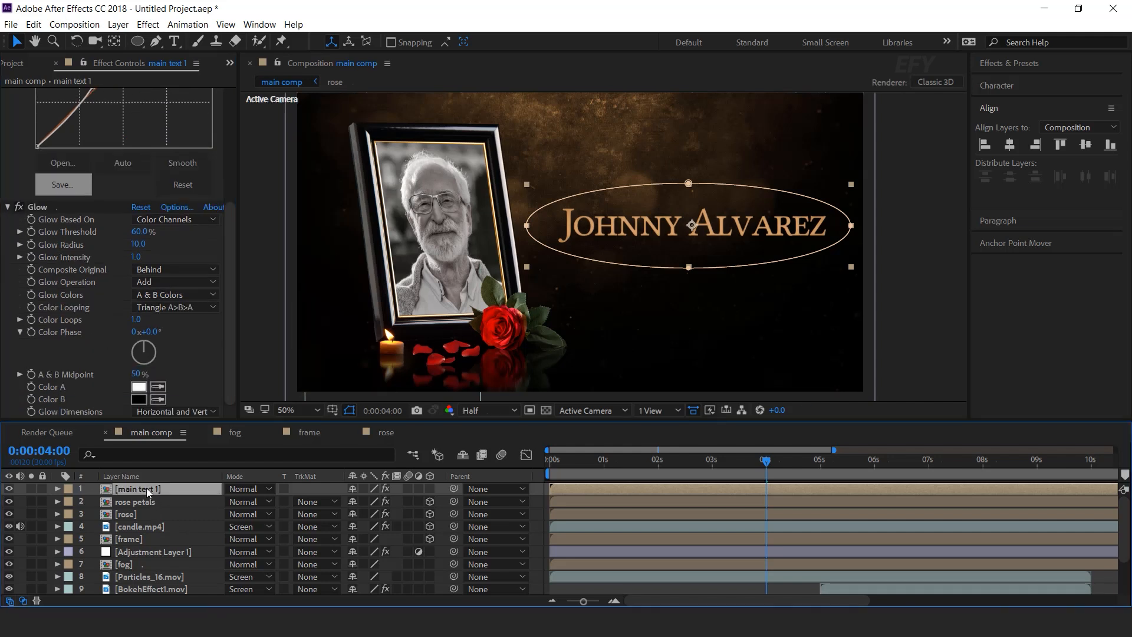
# Apply CC Light Sweep to the title and move its centre toward the name's left.
pyautogui.hotkey('ctrl', 'space')
pyautogui.write('cc light')
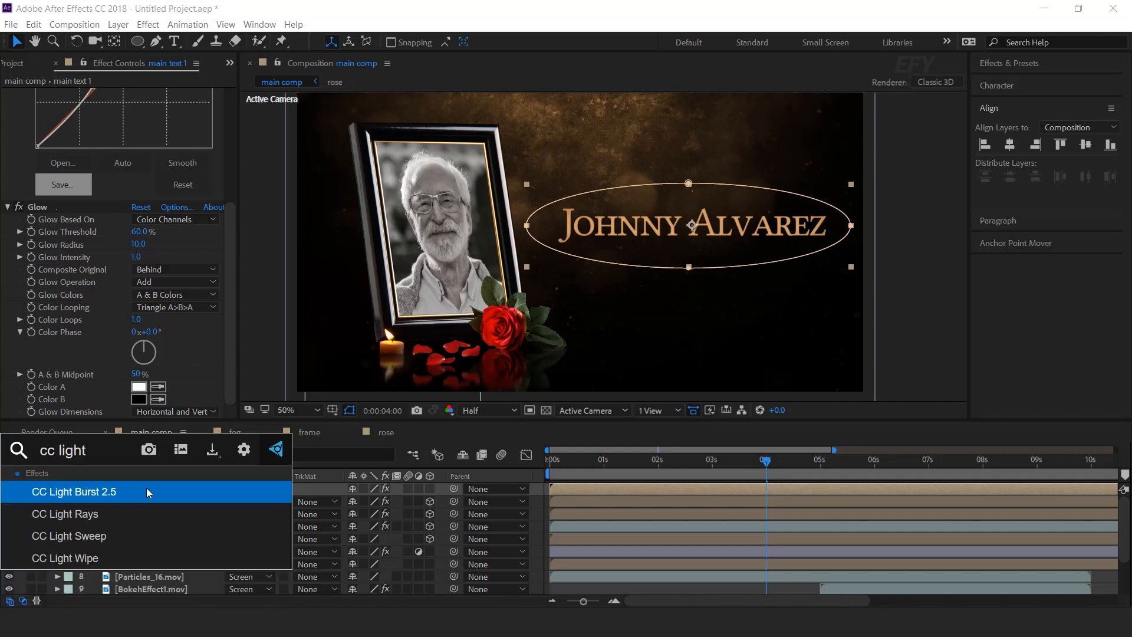
pyautogui.click(94, 536)
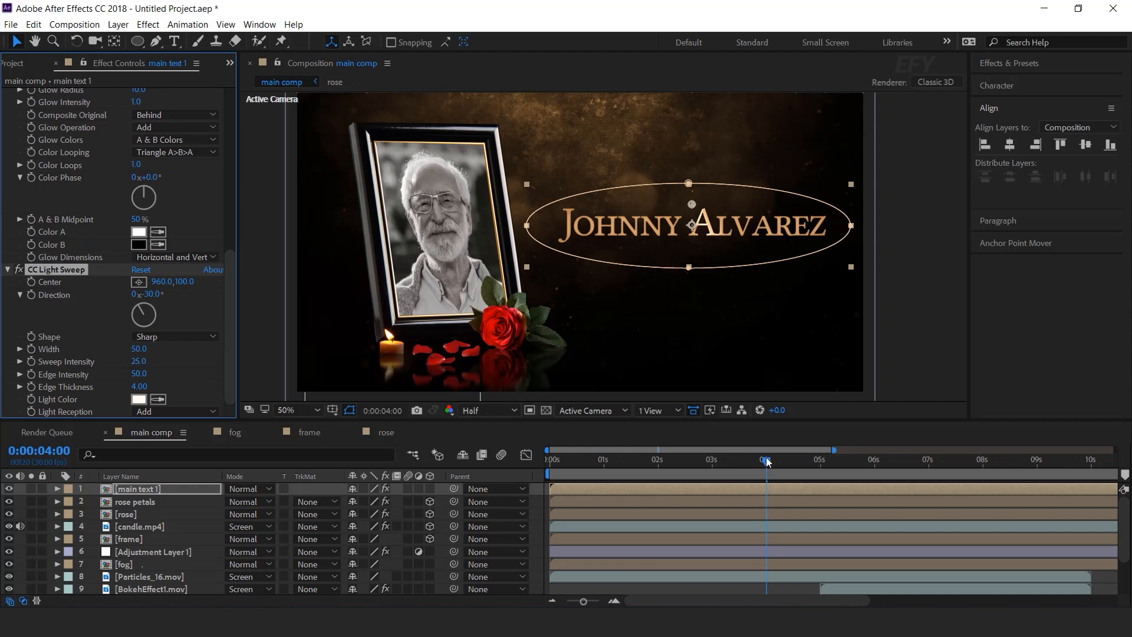
pyautogui.moveTo(692, 204); pyautogui.dragTo(496, 162)
# Keyframe the sweep centre from left of the name at 0s to past its right end at 5s, then preview.
pyautogui.moveTo(765, 460); pyautogui.dragTo(504, 463)
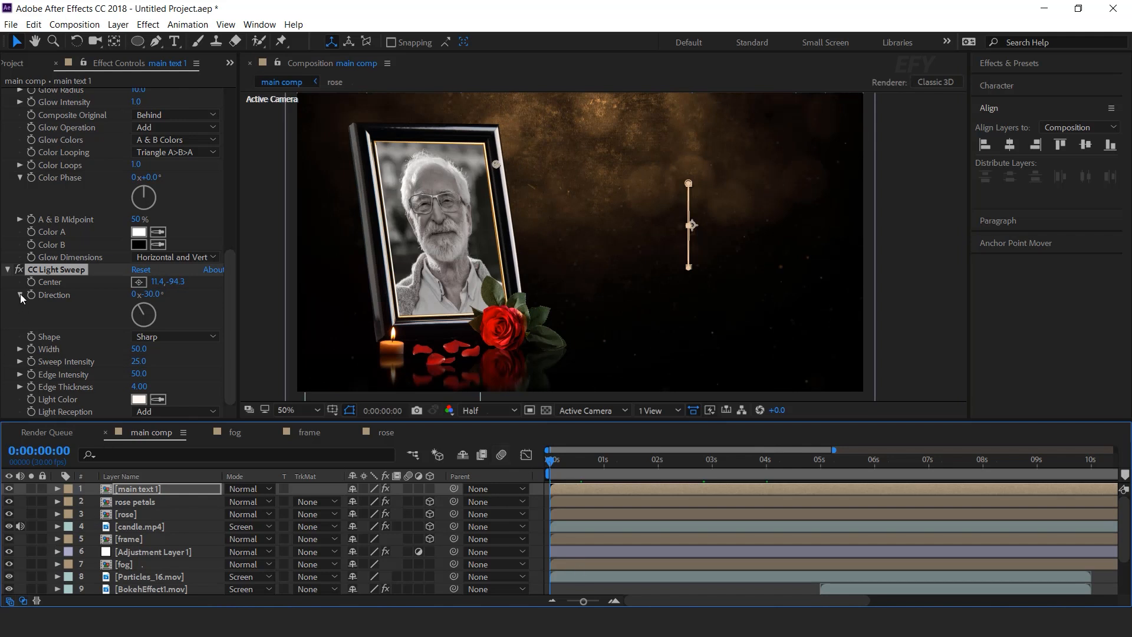
pyautogui.click(31, 282)
pyautogui.moveTo(550, 460); pyautogui.dragTo(822, 462)
pyautogui.moveTo(495, 164); pyautogui.dragTo(821, 152)
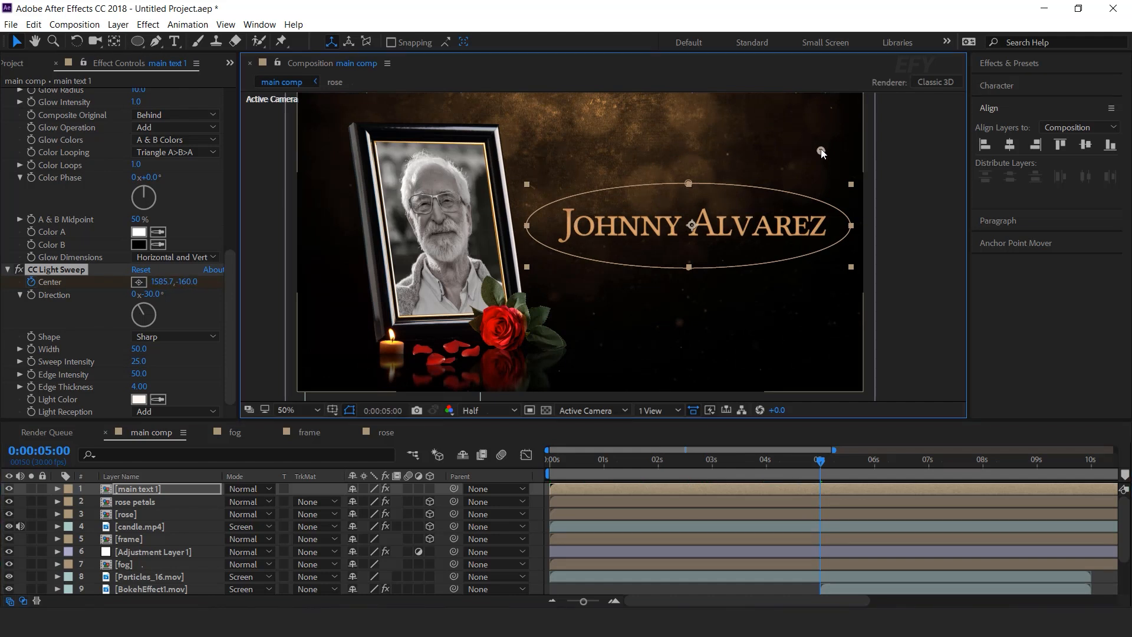
pyautogui.moveTo(791, 458); pyautogui.dragTo(457, 478)
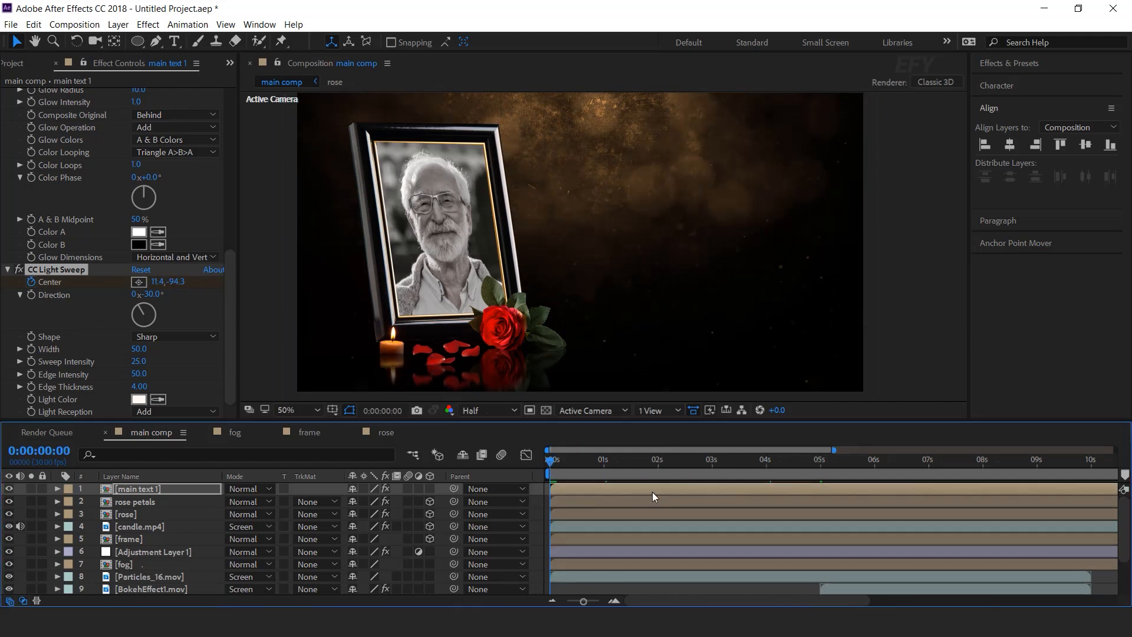
pyautogui.press('space')
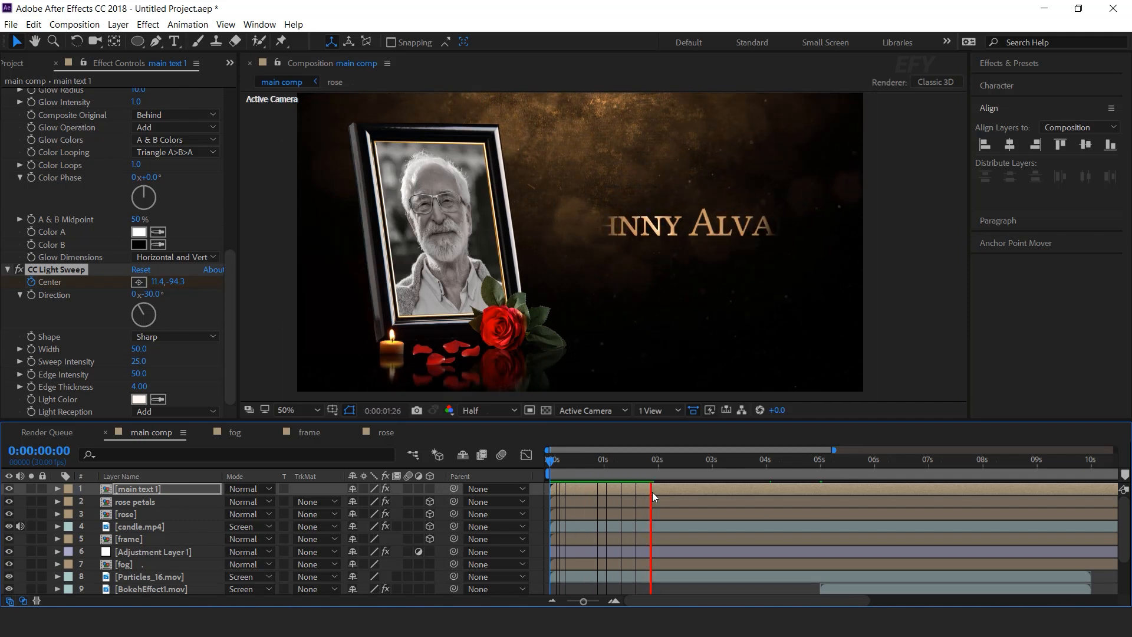
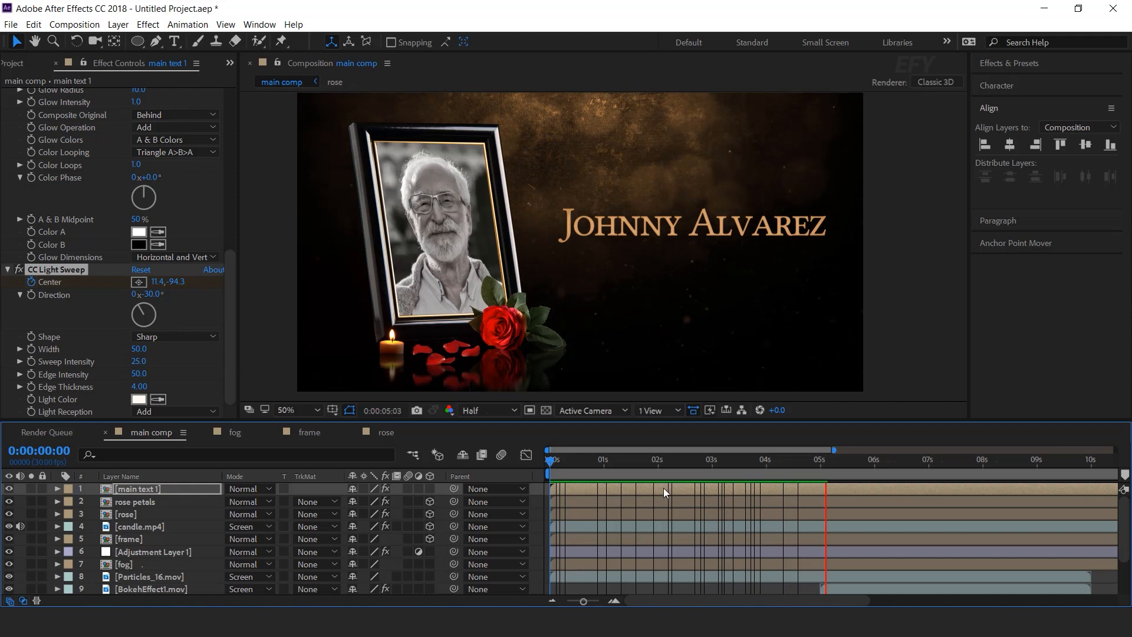
# Shift the CC Light Sweep Center keyframes later, pull the second one earlier, and preview.
pyautogui.press('space')
pyautogui.press('u')
pyautogui.moveTo(847, 539); pyautogui.dragTo(589, 539)
pyautogui.click(732, 540)
pyautogui.moveTo(860, 538); pyautogui.dragTo(822, 540)
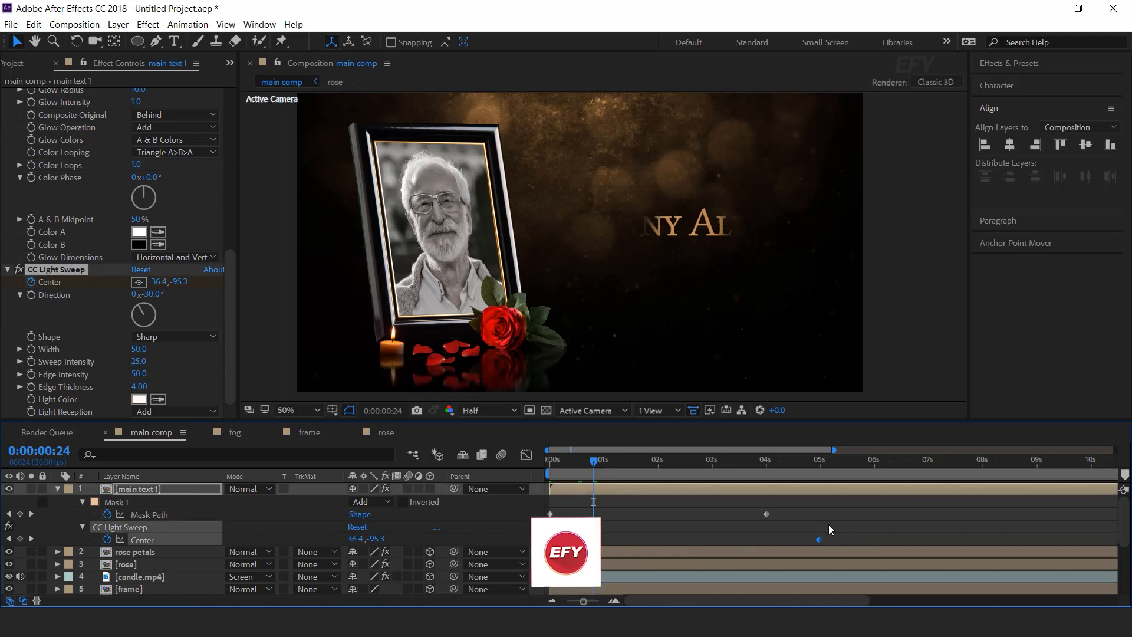
pyautogui.press('space')
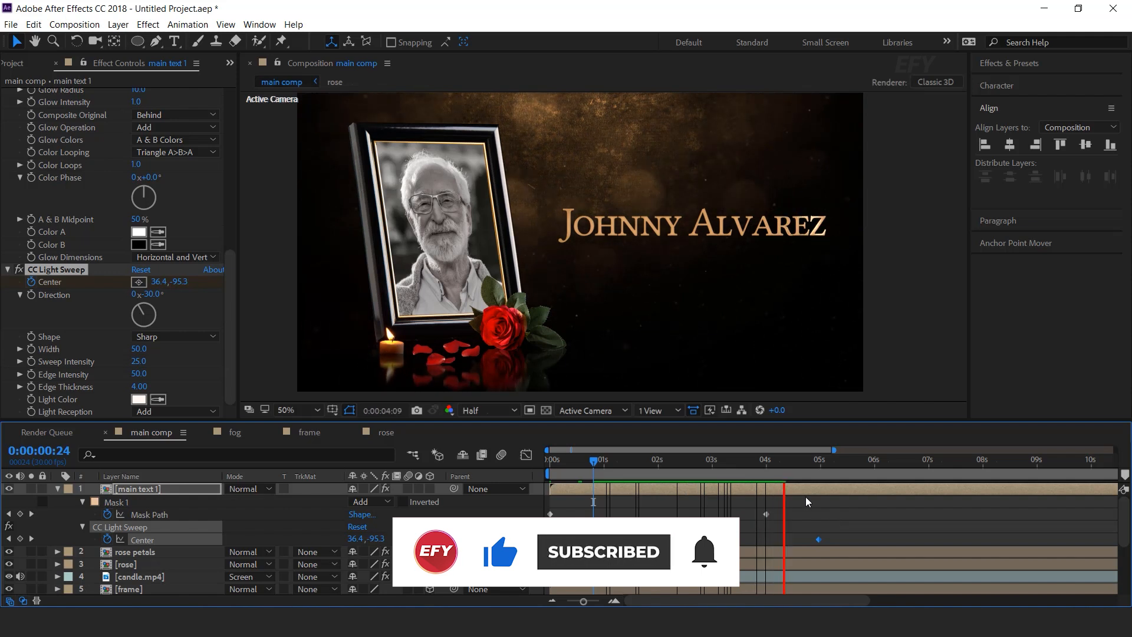
pyautogui.press('space')
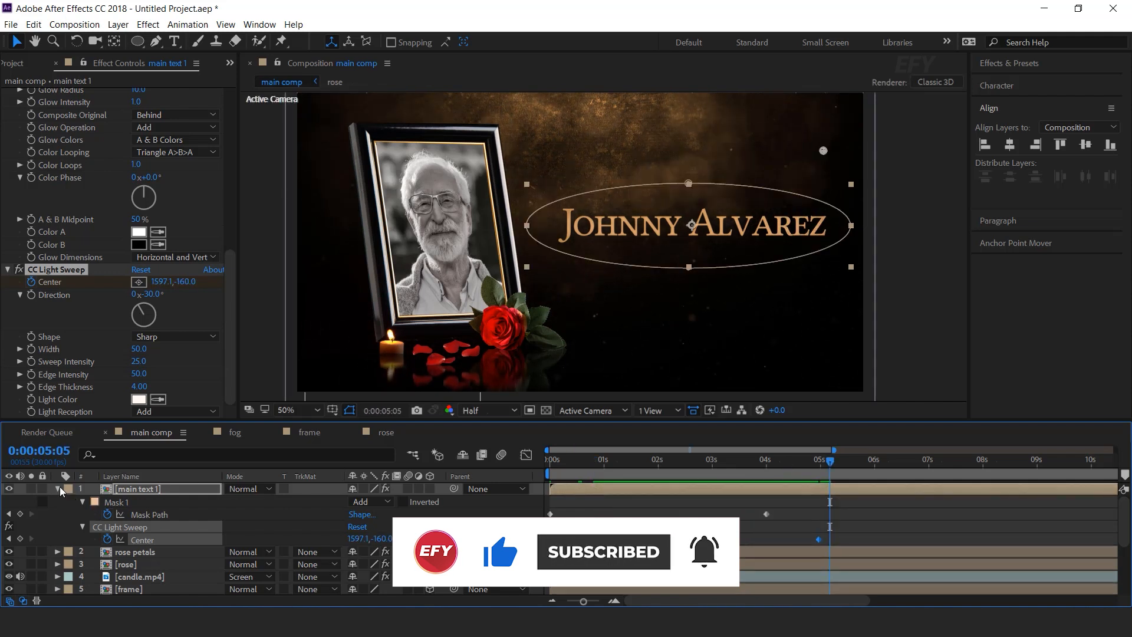
# At 0:00:04:06, duplicate the main text 1 layer.
pyautogui.click(57, 489)
pyautogui.click(582, 460)
pyautogui.moveTo(613, 461); pyautogui.dragTo(778, 459)
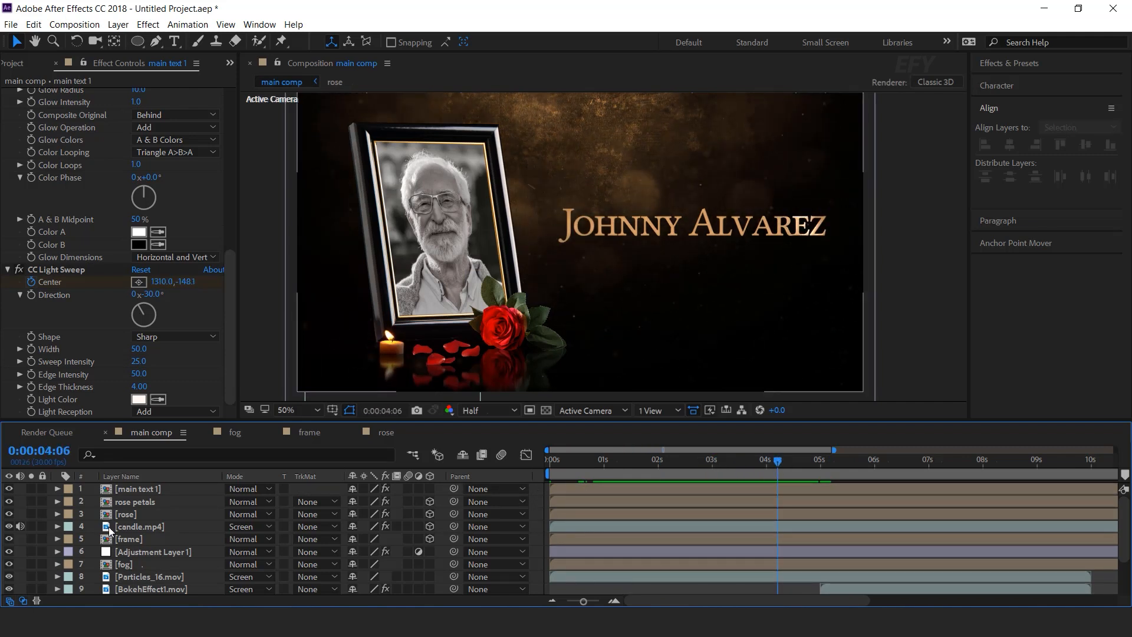
pyautogui.click(144, 489)
pyautogui.hotkey('ctrl', 'd')
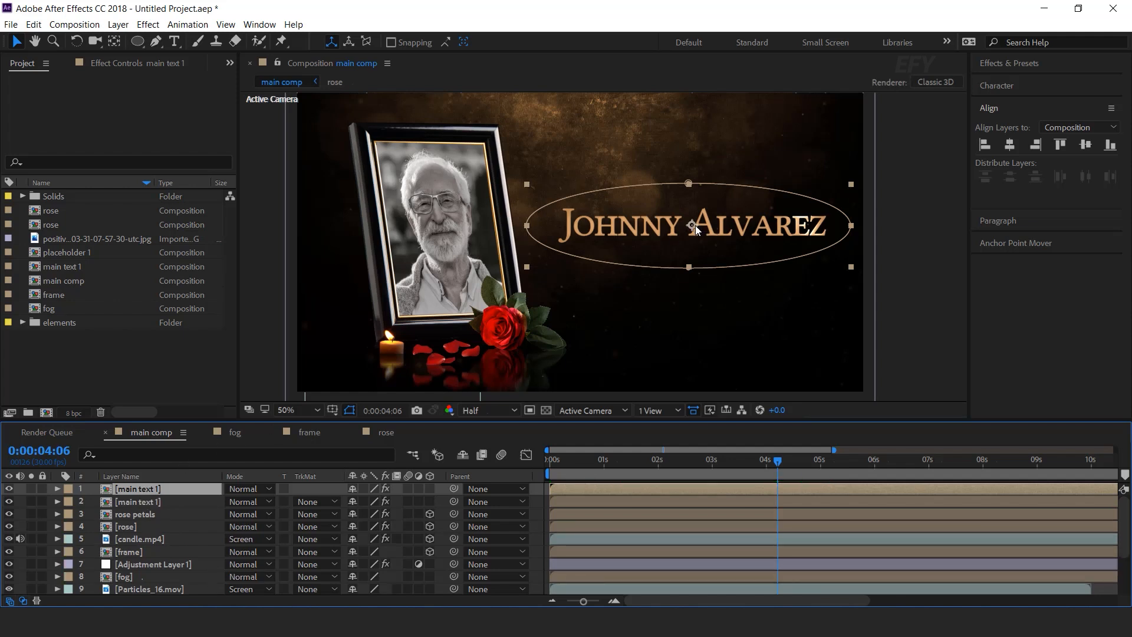
# Raise the duplicate name line and duplicate the main text 1 comp as 'top text'.
pyautogui.moveTo(695, 225); pyautogui.dragTo(694, 193)
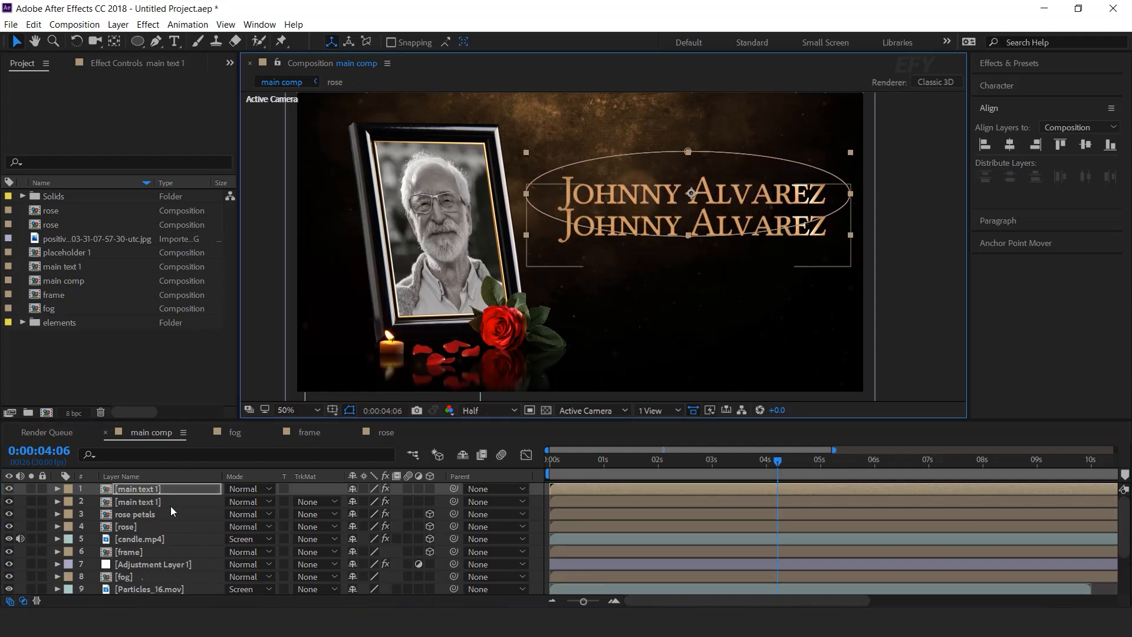
pyautogui.click(150, 488)
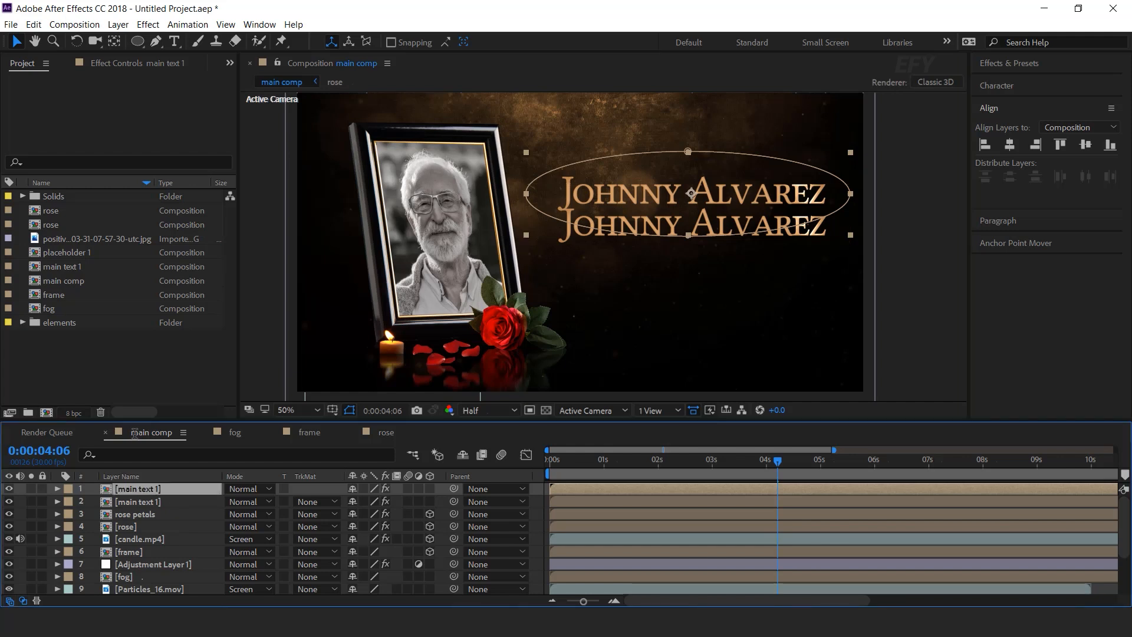
pyautogui.click(68, 268)
pyautogui.hotkey('ctrl', 'd')
pyautogui.press('Return')
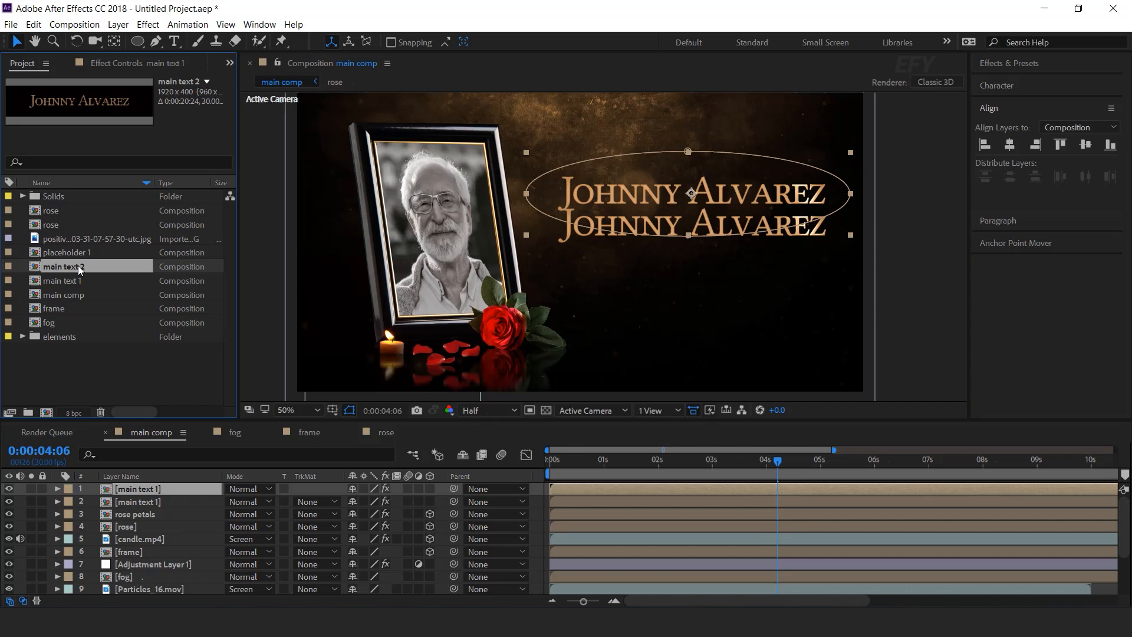
pyautogui.write('top text')
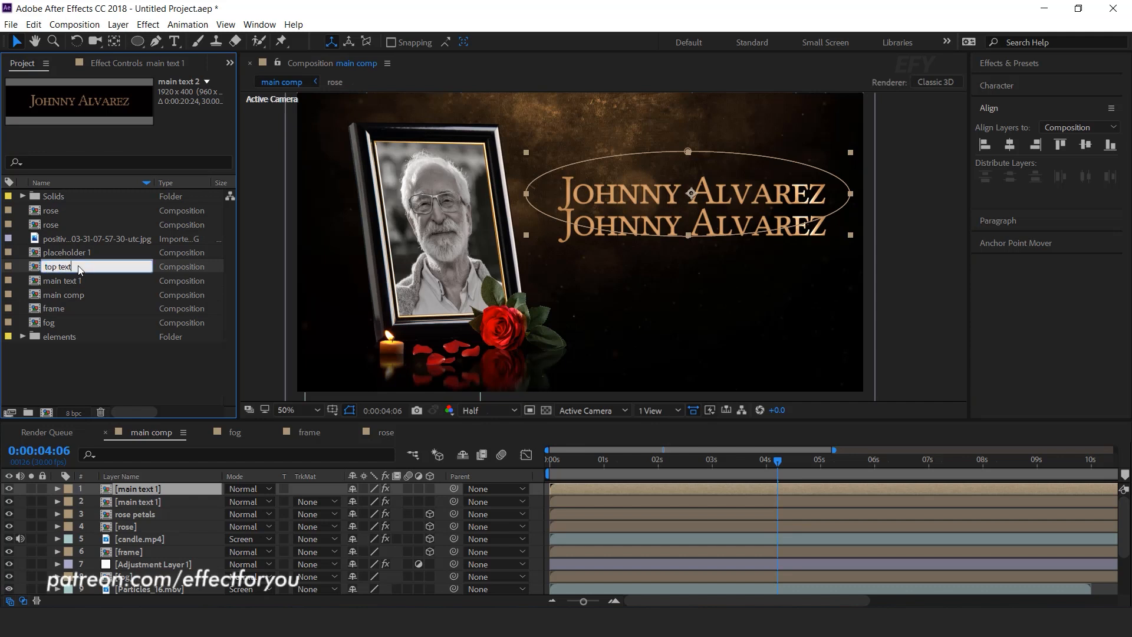
pyautogui.press('Return')
# Swap layer 1's source to top text and delete its Curves, Glow and CC Light Sweep effects.
pyautogui.moveTo(60, 197); pyautogui.dragTo(150, 493)
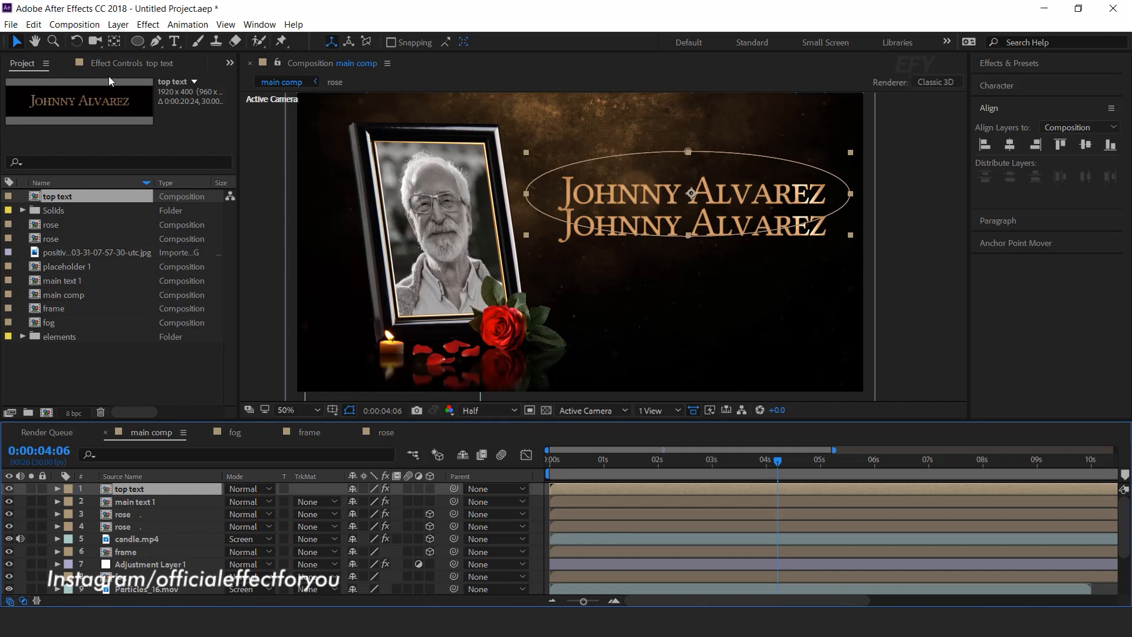
pyautogui.click(117, 64)
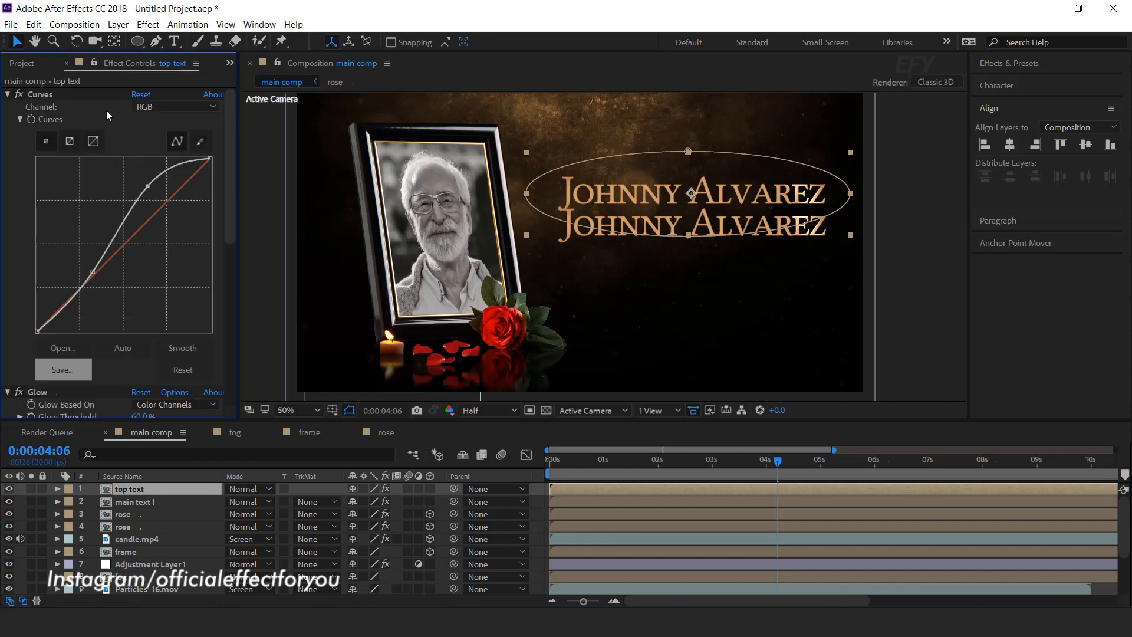
pyautogui.click(8, 107)
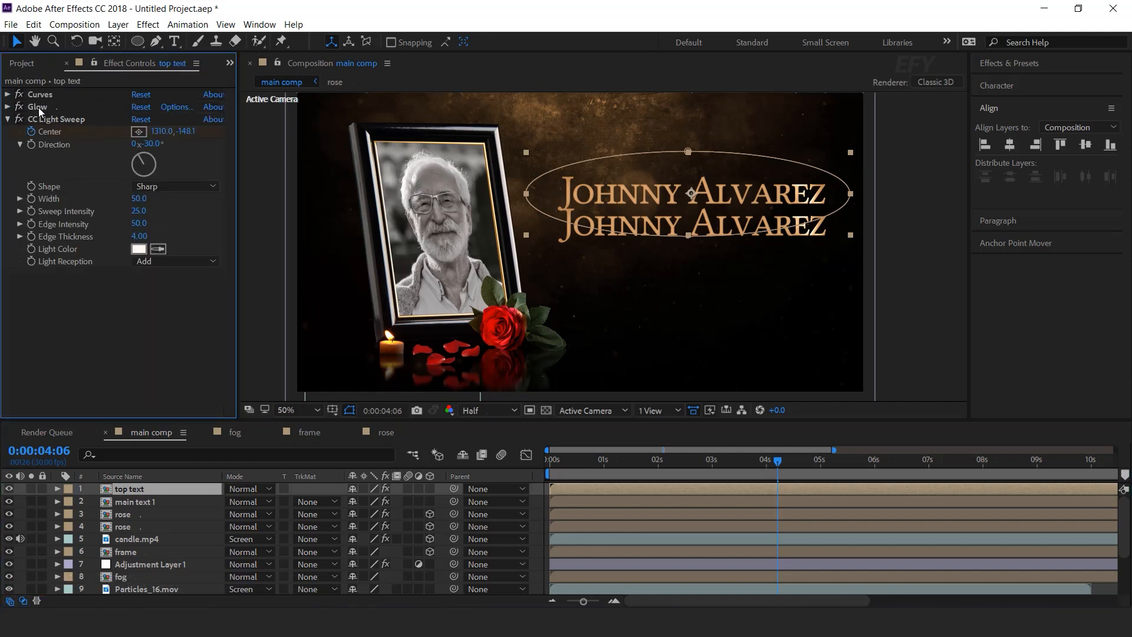
pyautogui.click(8, 120)
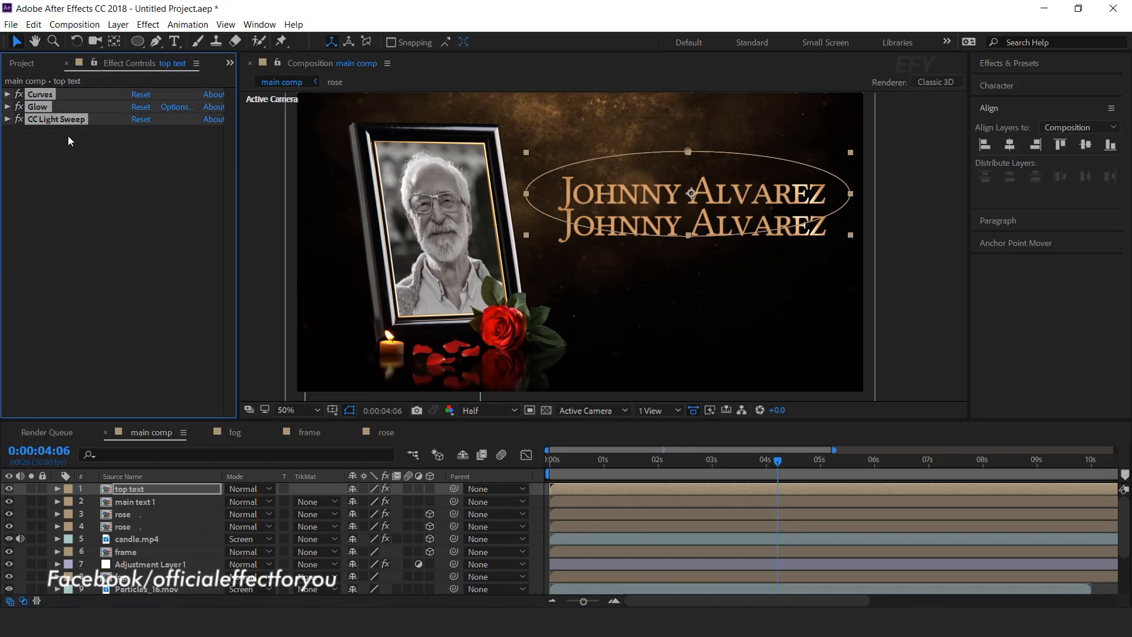
pyautogui.press('Delete')
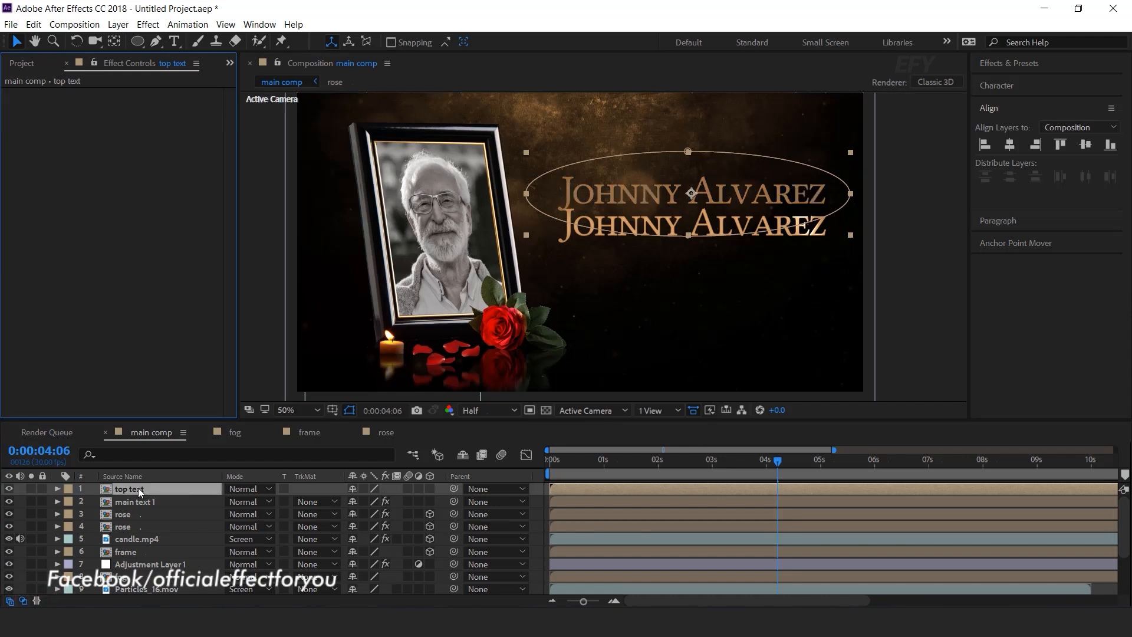
# Inside the top text comp, change the wording to 'In lovely Memory'.
pyautogui.doubleClick(138, 488)
pyautogui.click(141, 488)
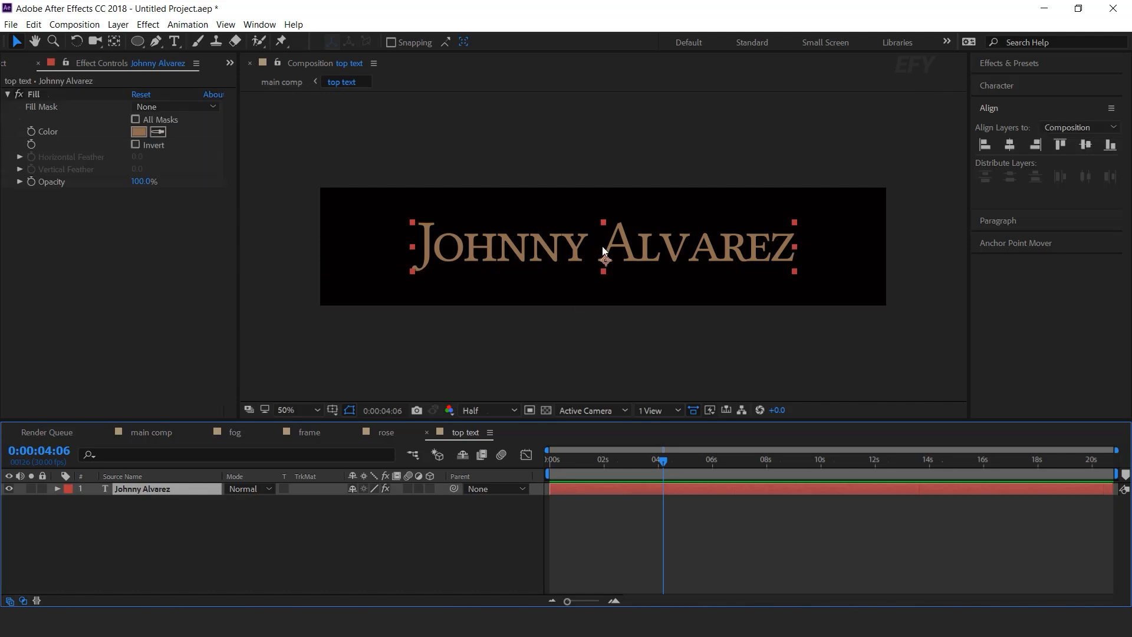
pyautogui.doubleClick(630, 260)
pyautogui.write('In lovely Memory')
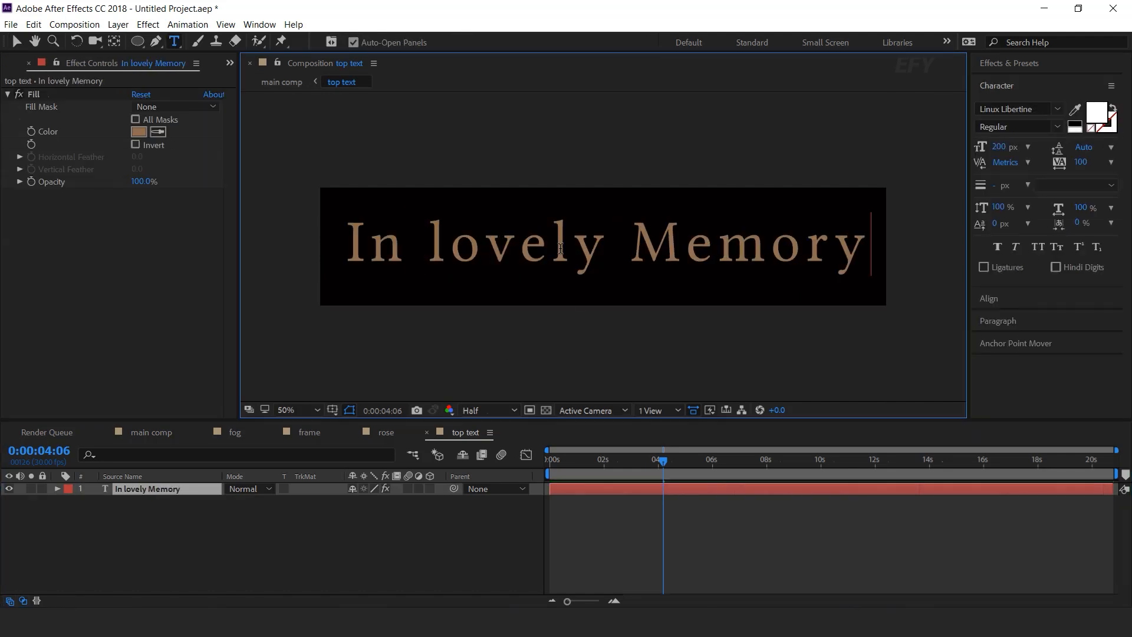
pyautogui.click(154, 490)
# Give the text a lighter peach fill (FDCD9F) and go back to main comp.
pyautogui.click(137, 132)
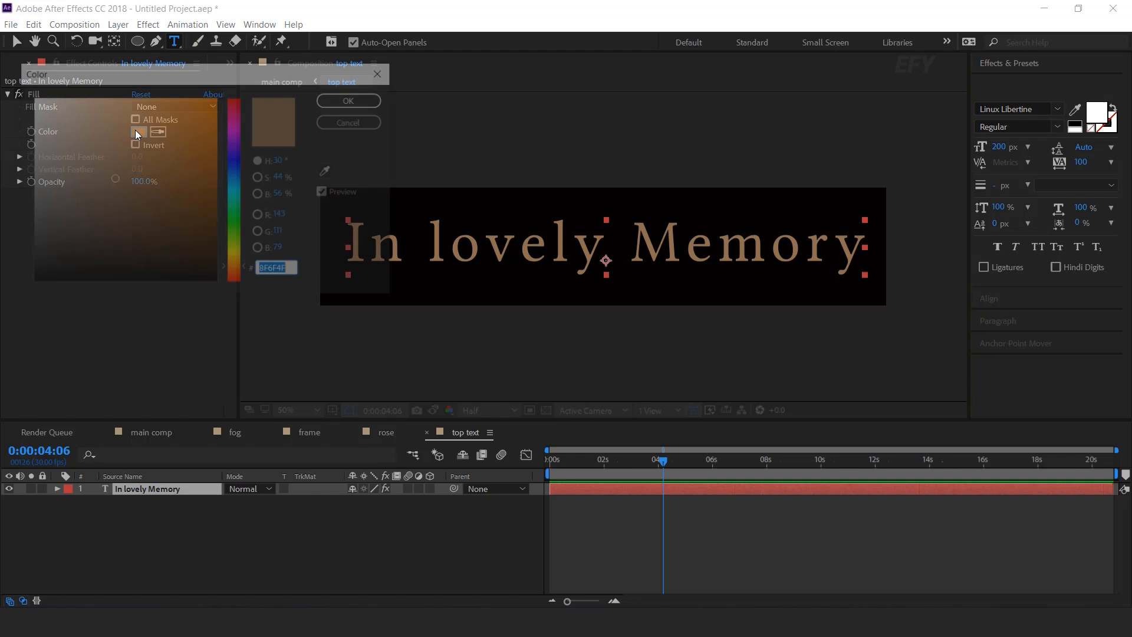
pyautogui.click(111, 107)
pyautogui.moveTo(111, 108)
pyautogui.mouseDown()
pyautogui.moveTo(122, 106)
pyautogui.moveTo(100, 98)
pyautogui.mouseUp()
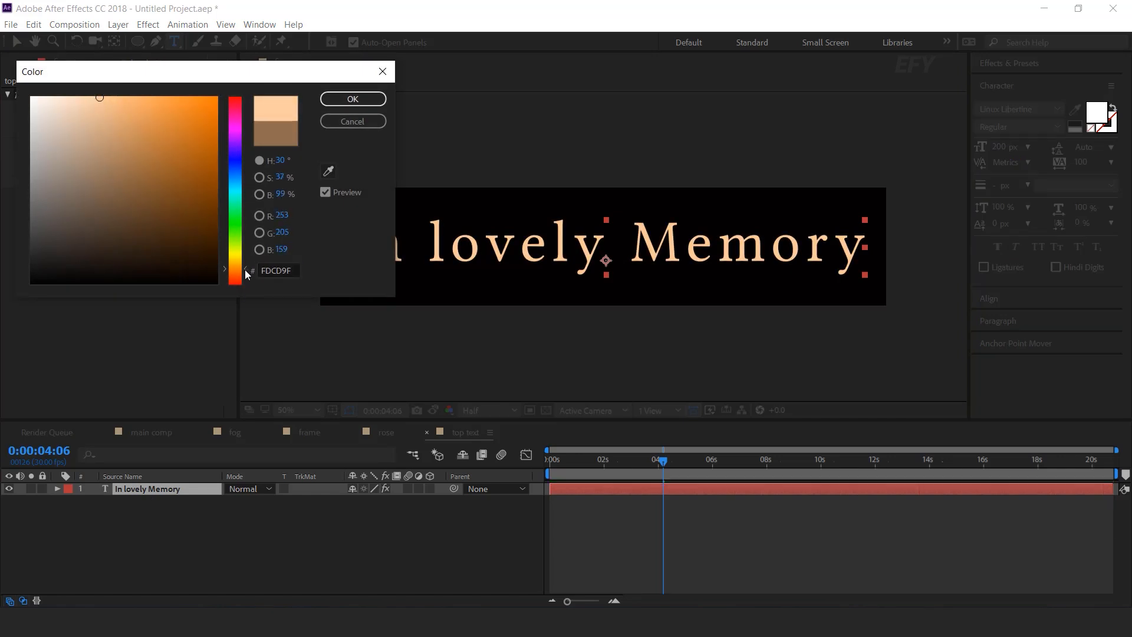
pyautogui.moveTo(245, 270); pyautogui.dragTo(245, 265)
pyautogui.click(101, 108)
pyautogui.click(353, 100)
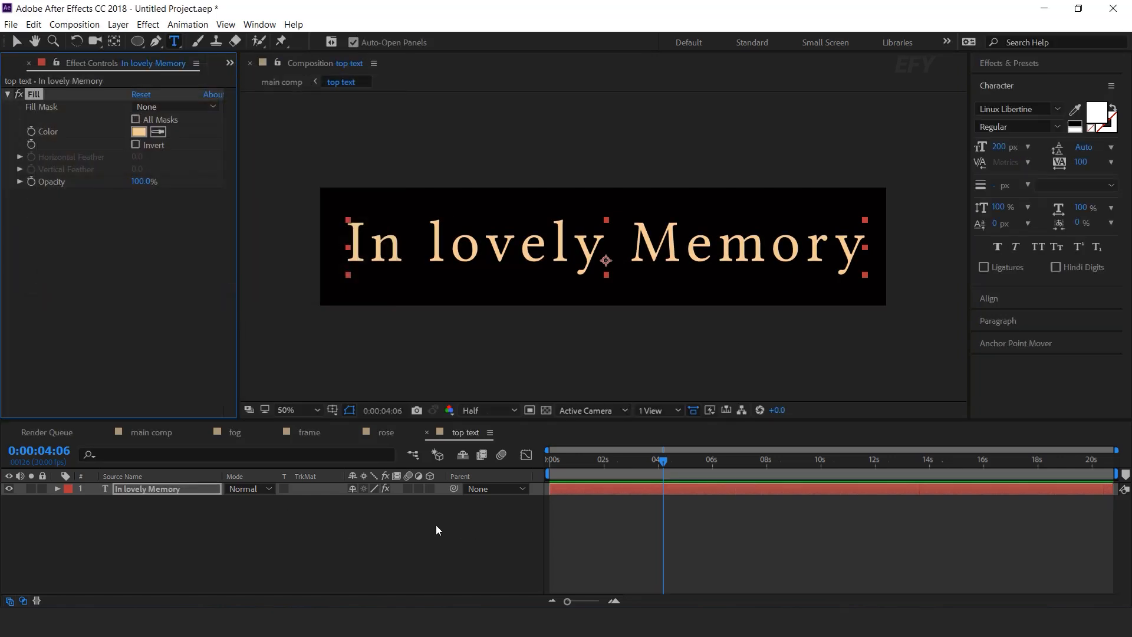
pyautogui.click(416, 545)
pyautogui.press('v')
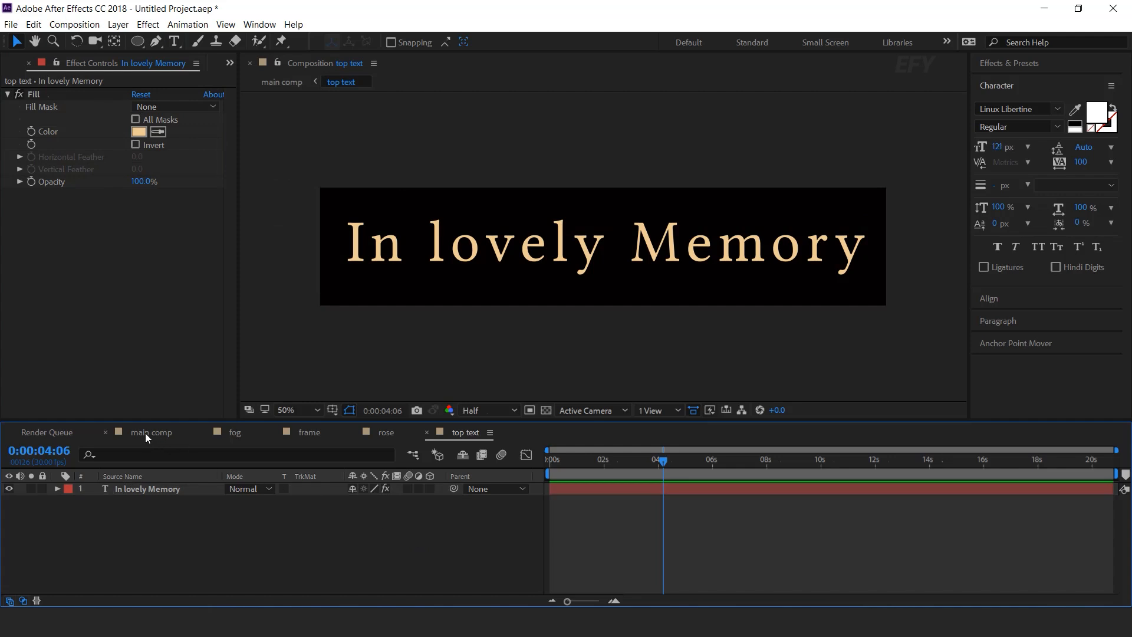
pyautogui.click(145, 433)
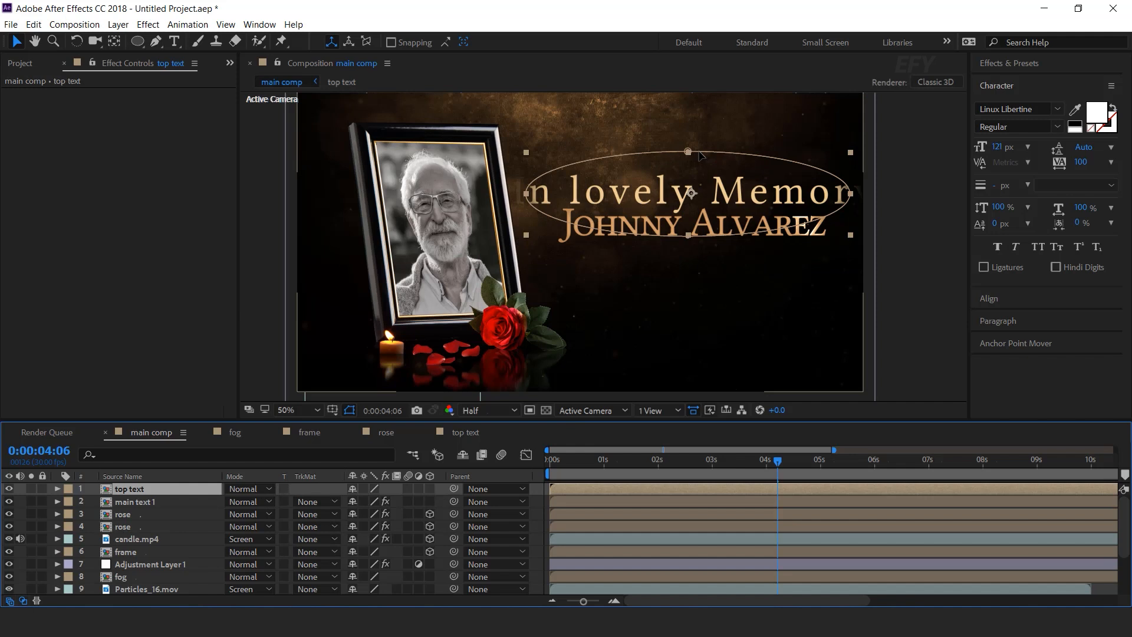
# Remove the top text's oval mask, scale it to 30% and nudge it left above the name.
pyautogui.click(700, 155)
pyautogui.press('Delete')
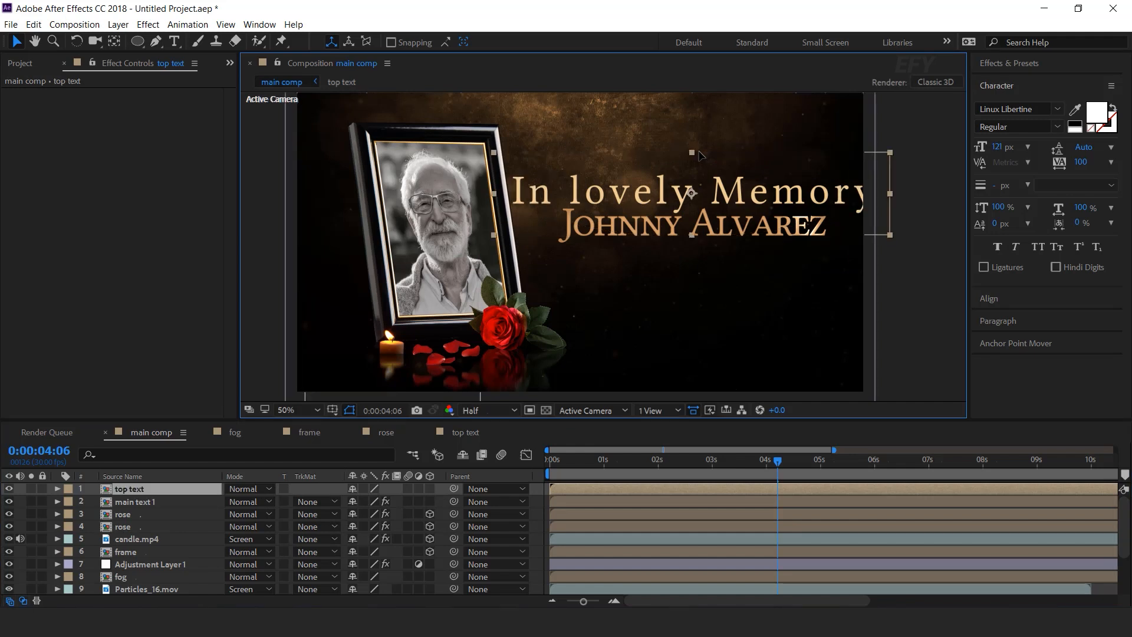
pyautogui.press('s')
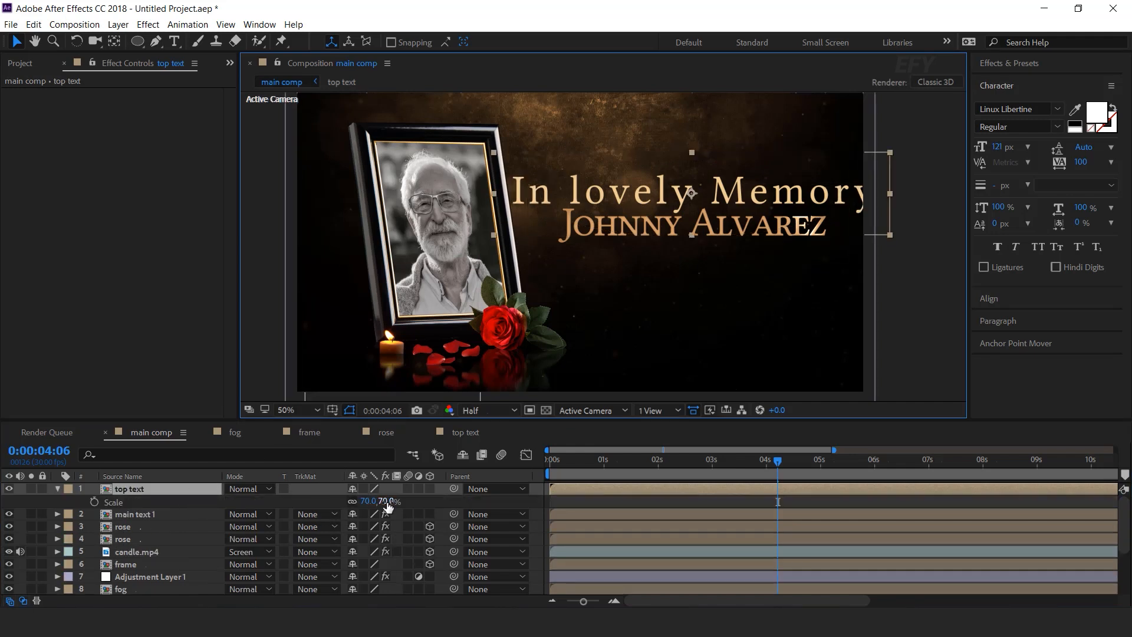
pyautogui.moveTo(391, 506); pyautogui.dragTo(364, 504)
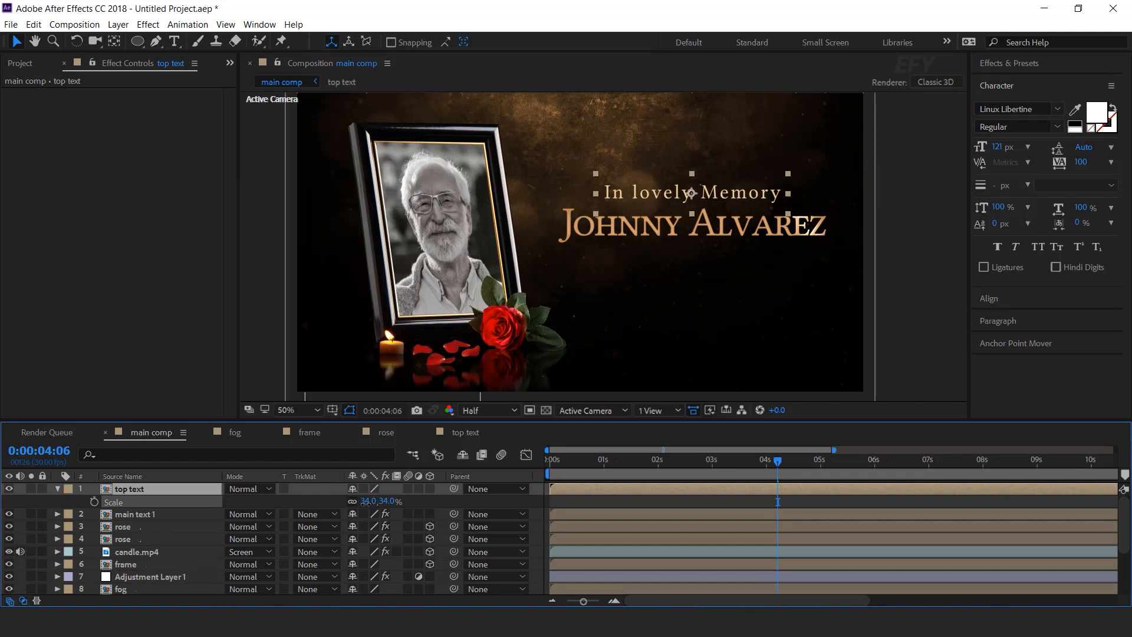
pyautogui.click(385, 501)
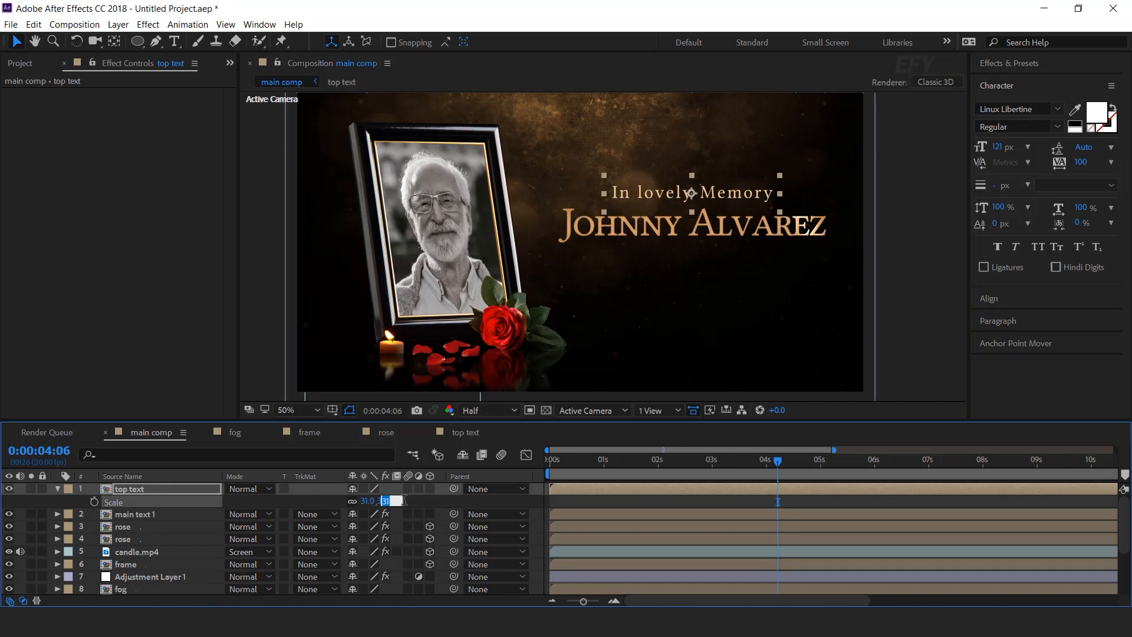
pyautogui.press('Return')
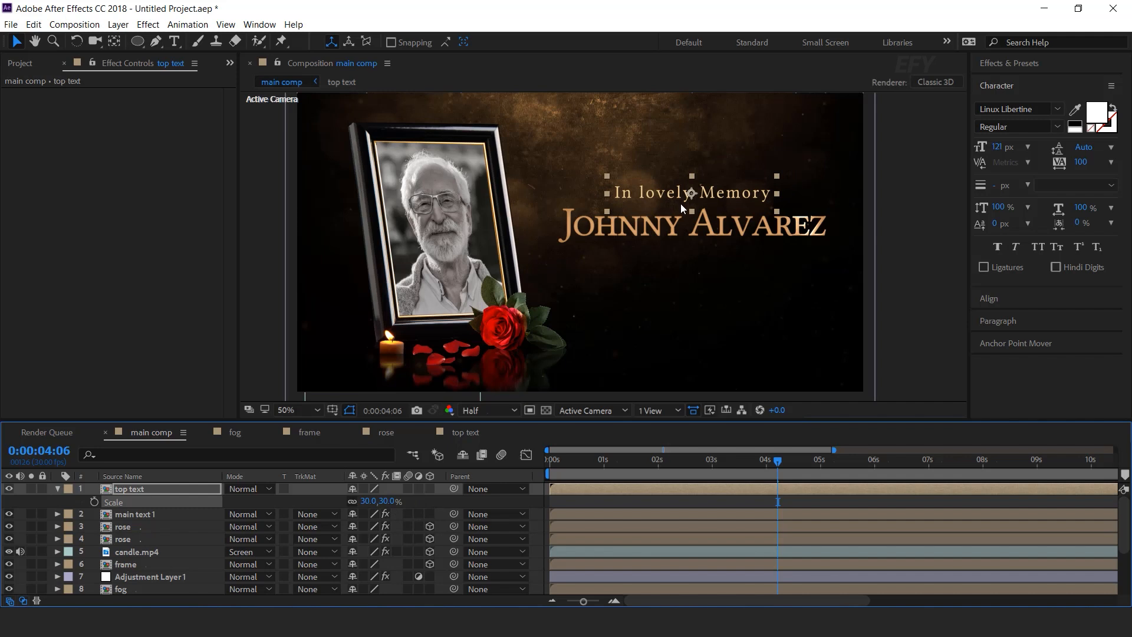
pyautogui.moveTo(693, 195); pyautogui.dragTo(689, 195)
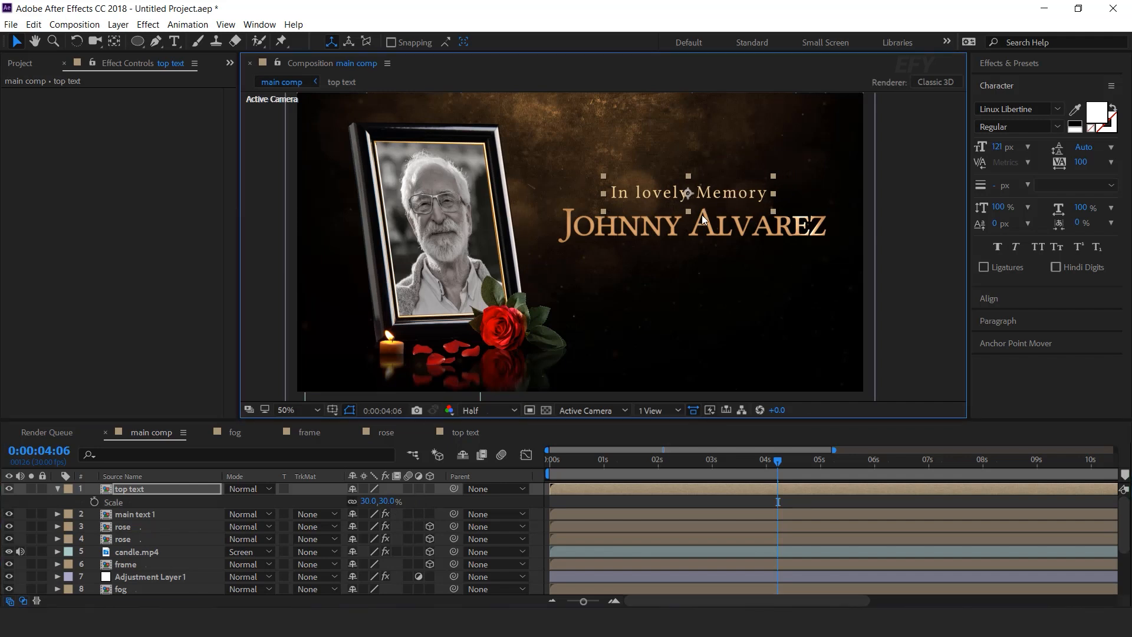
# Keyframe top text Opacity from 0% at the start to 100% at 0:00:01:20.
pyautogui.moveTo(782, 468); pyautogui.dragTo(353, 491)
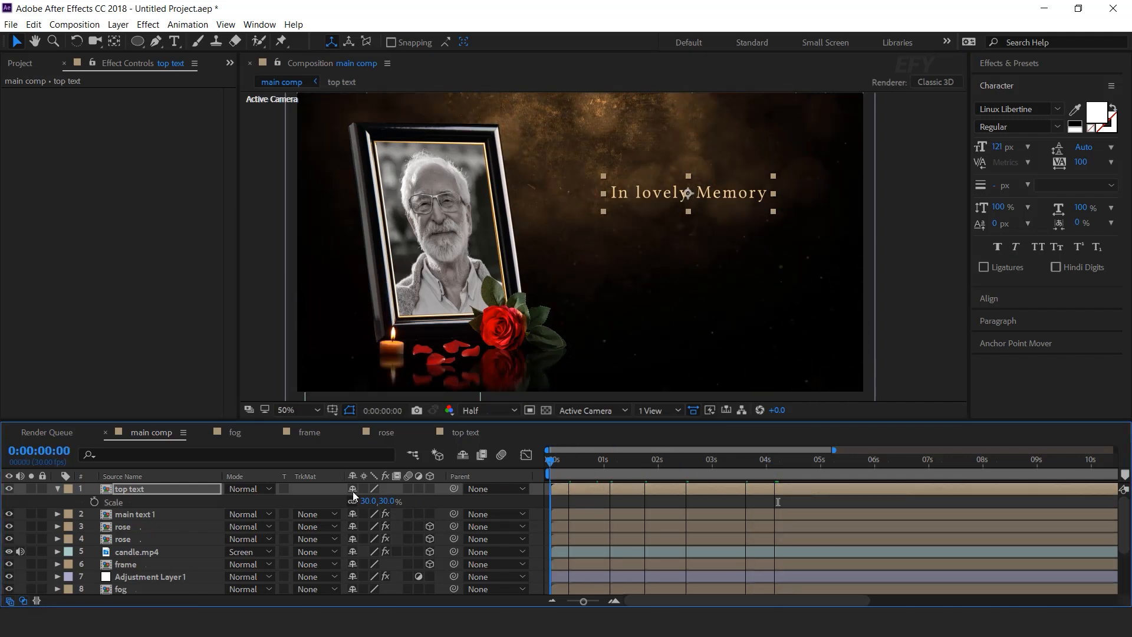
pyautogui.click(586, 492)
pyautogui.press('t')
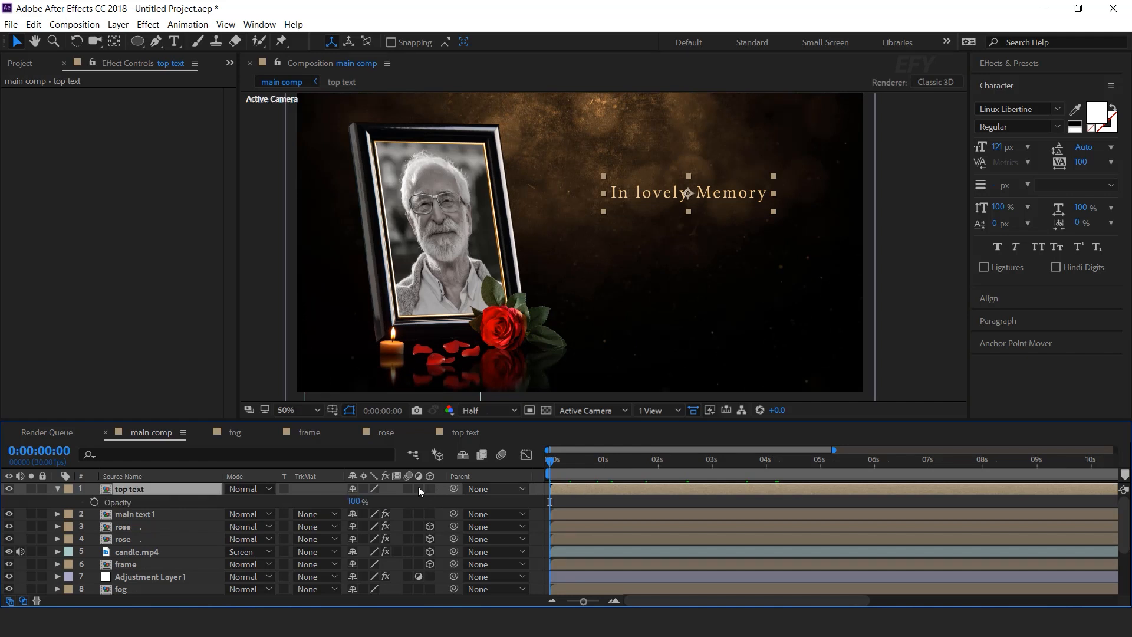
pyautogui.click(95, 501)
pyautogui.moveTo(340, 501); pyautogui.dragTo(281, 501)
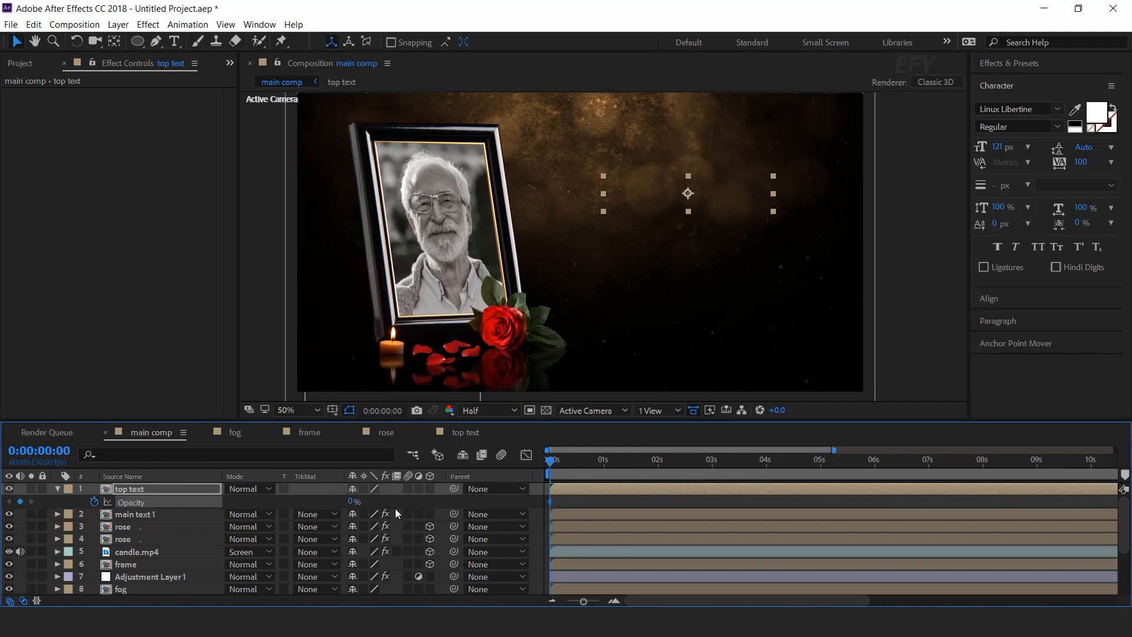
pyautogui.moveTo(592, 466); pyautogui.dragTo(640, 461)
pyautogui.moveTo(350, 502); pyautogui.dragTo(413, 502)
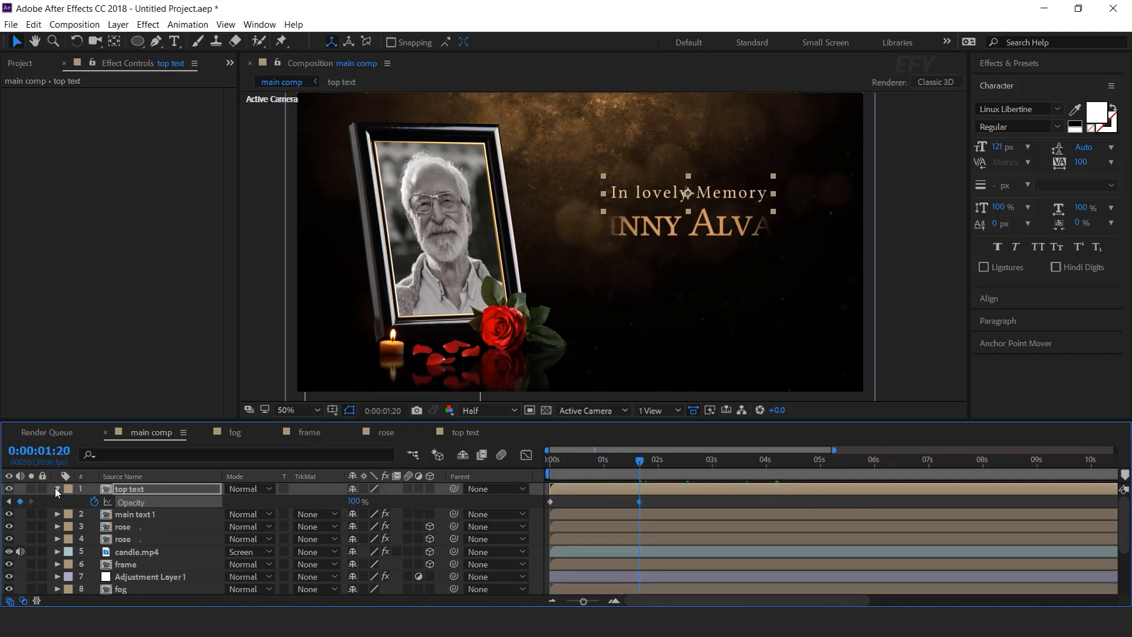
pyautogui.click(57, 491)
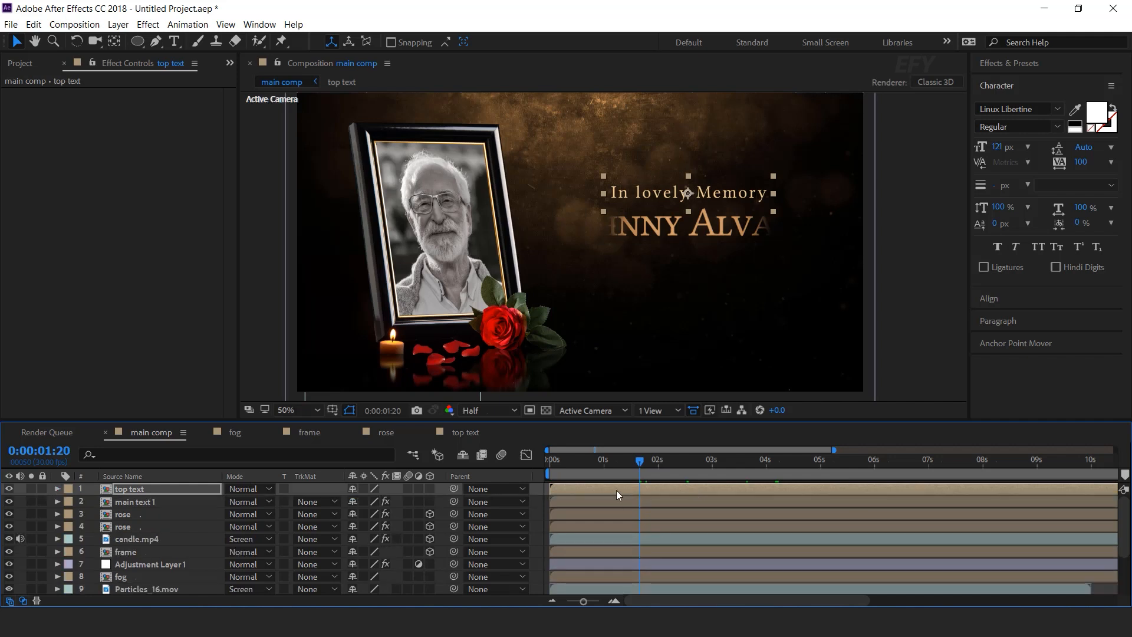
# Apply Fast Blur (Legacy) to the top text layer.
pyautogui.click(137, 489)
pyautogui.hotkey('ctrl', 'space')
pyautogui.write('f')
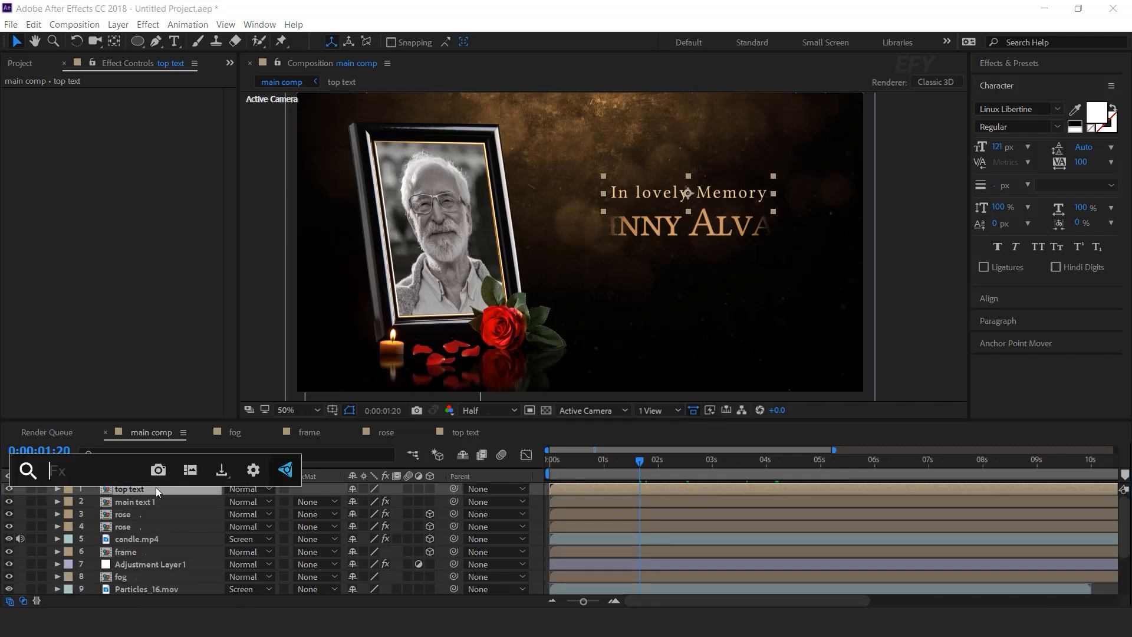
pyautogui.write('as')
pyautogui.press('Down')
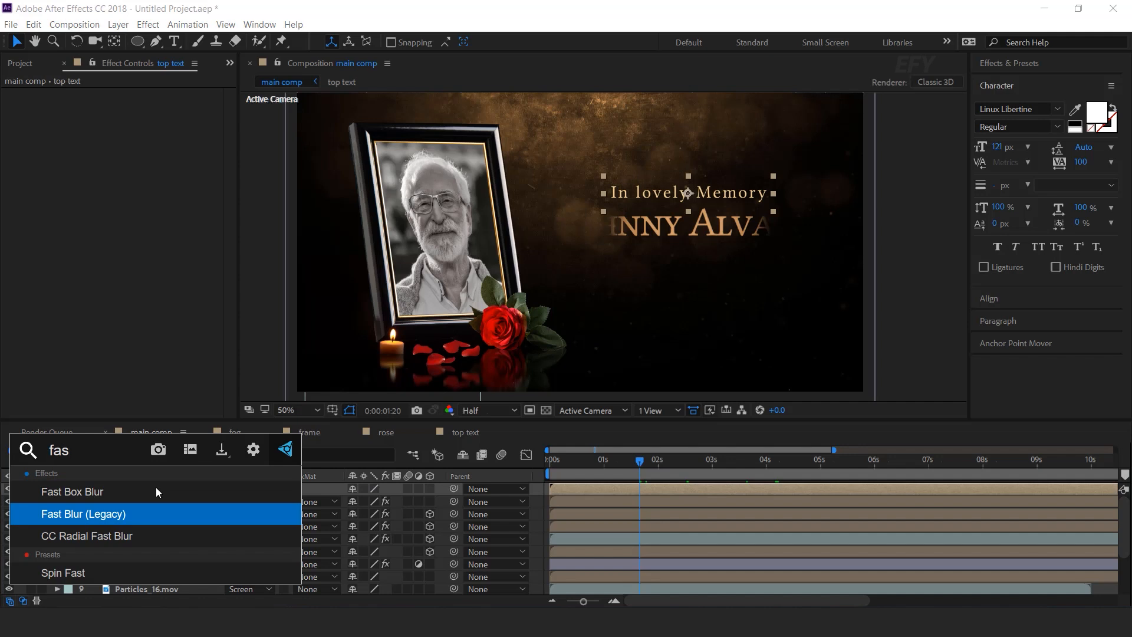
pyautogui.press('Return')
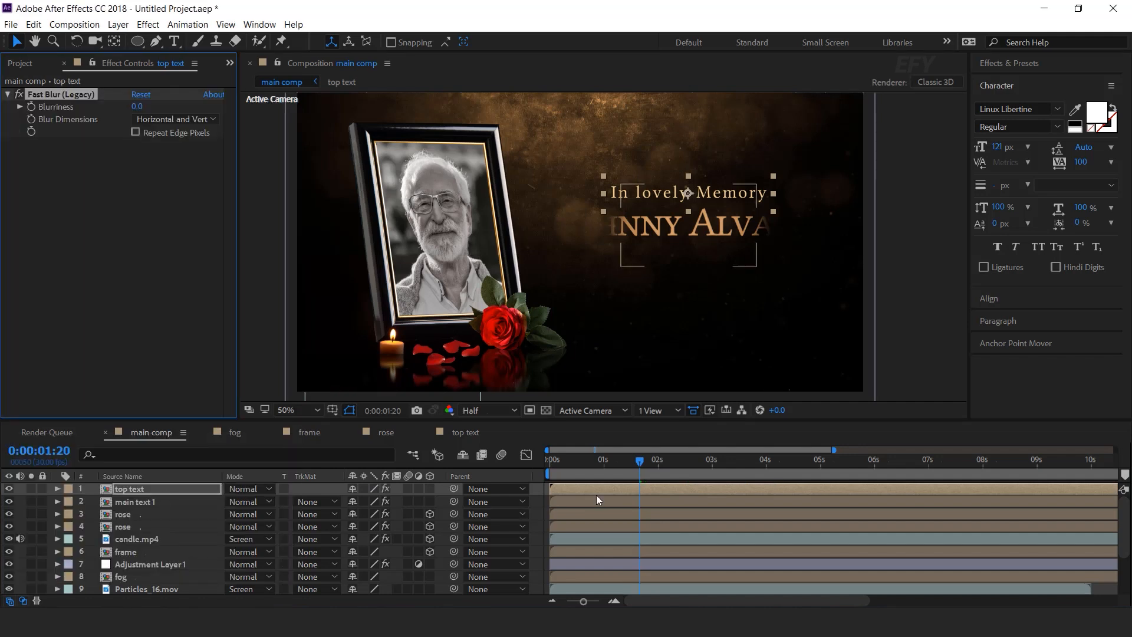
# Keyframe Blurriness from 100 at the first frame to 0 where the fade-in ends.
pyautogui.moveTo(641, 459); pyautogui.dragTo(528, 461)
pyautogui.click(35, 109)
pyautogui.click(137, 107)
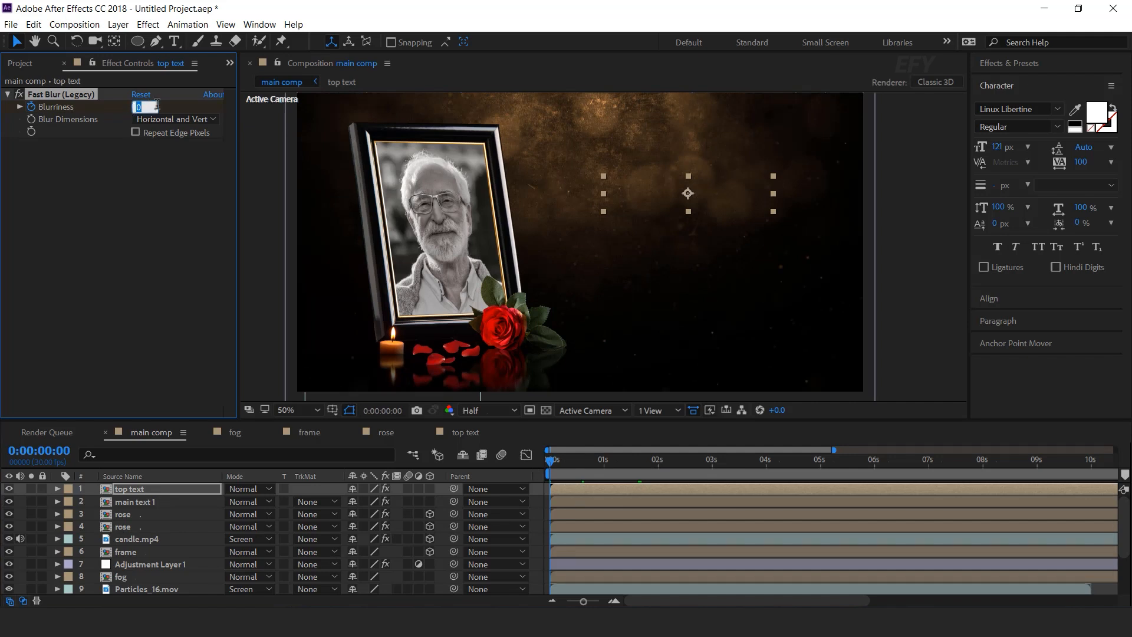
pyautogui.press('Return')
pyautogui.press('u')
pyautogui.moveTo(609, 459); pyautogui.dragTo(639, 459)
pyautogui.click(142, 108)
pyautogui.write('00')
pyautogui.press('Return')
# Preview, slide the top text layer to start slightly later, and duplicate it.
pyautogui.moveTo(644, 461); pyautogui.dragTo(547, 466)
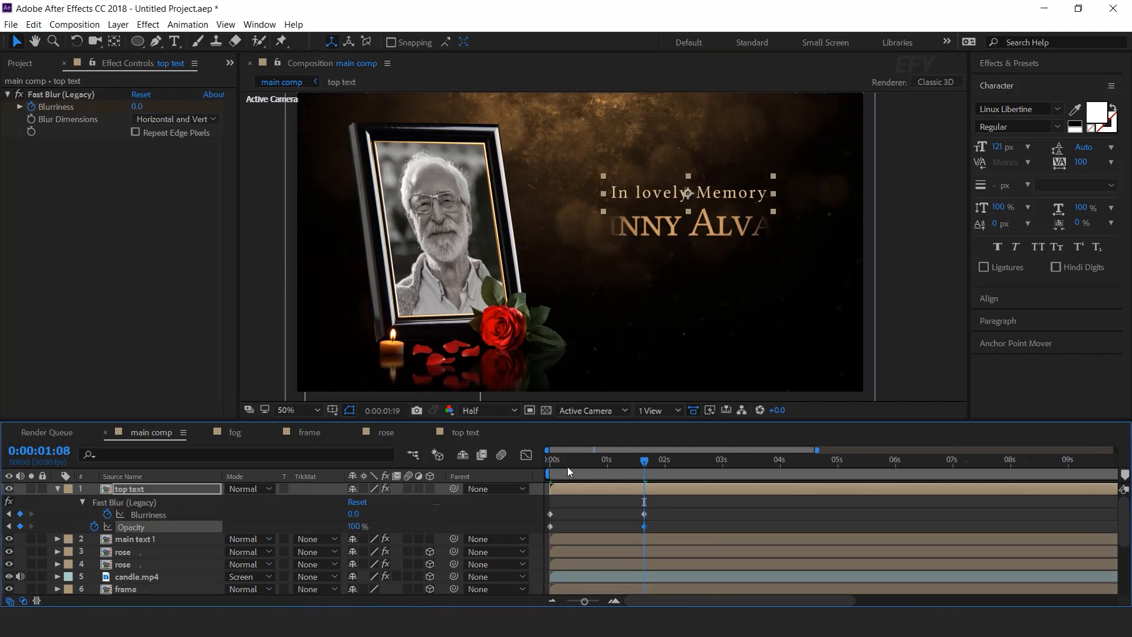
pyautogui.press('space')
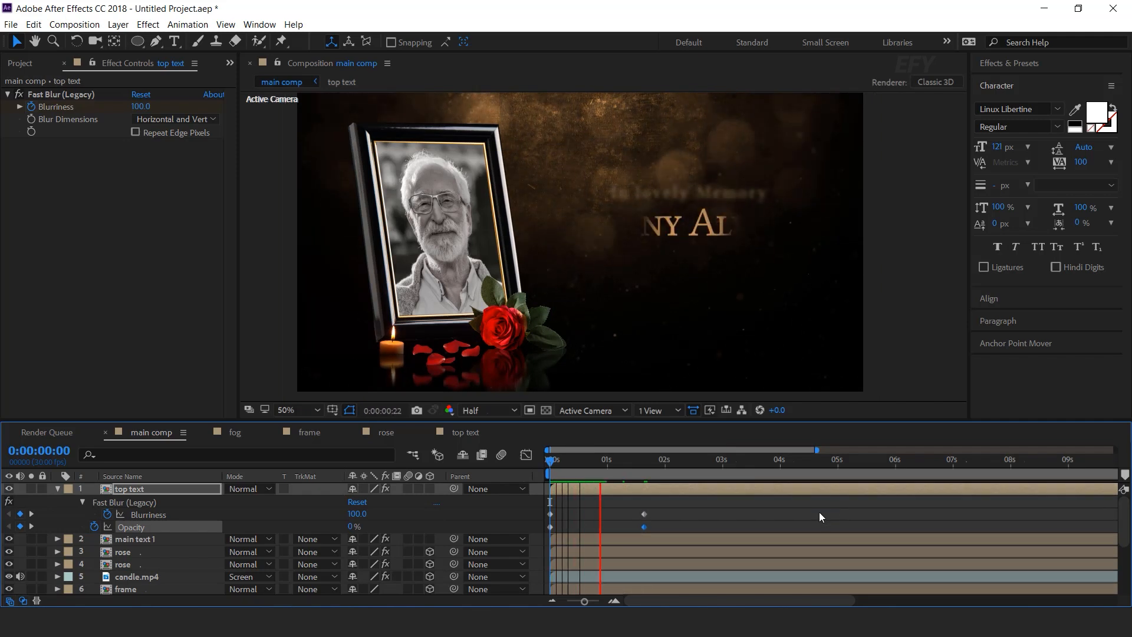
pyautogui.press('space')
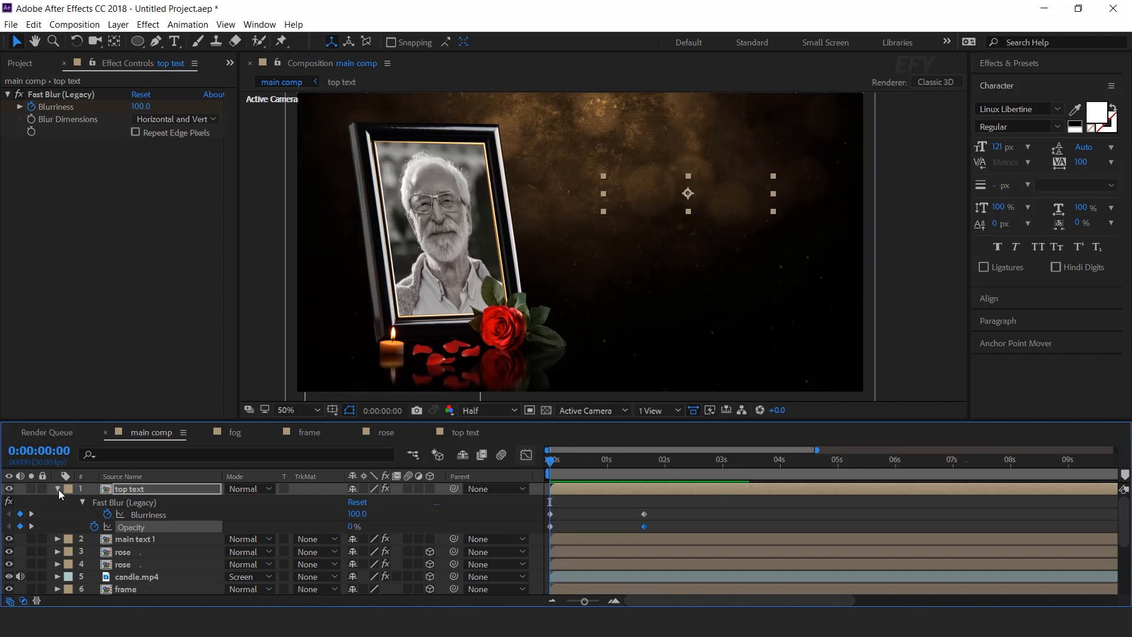
pyautogui.click(58, 489)
pyautogui.moveTo(620, 491); pyautogui.dragTo(653, 490)
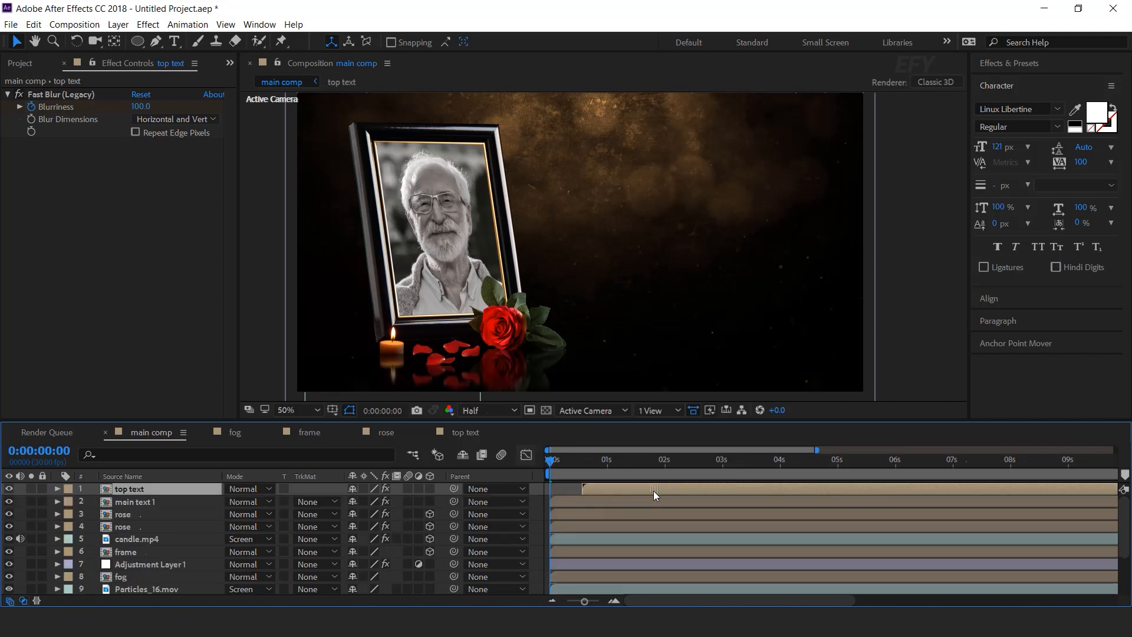
pyautogui.press('space')
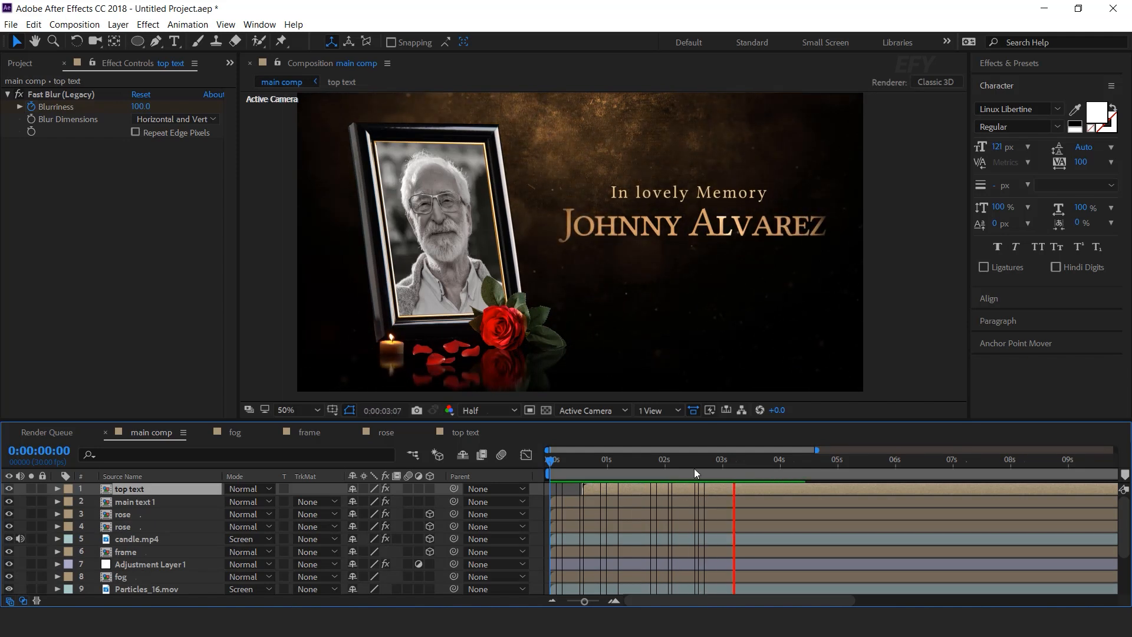
pyautogui.click(756, 459)
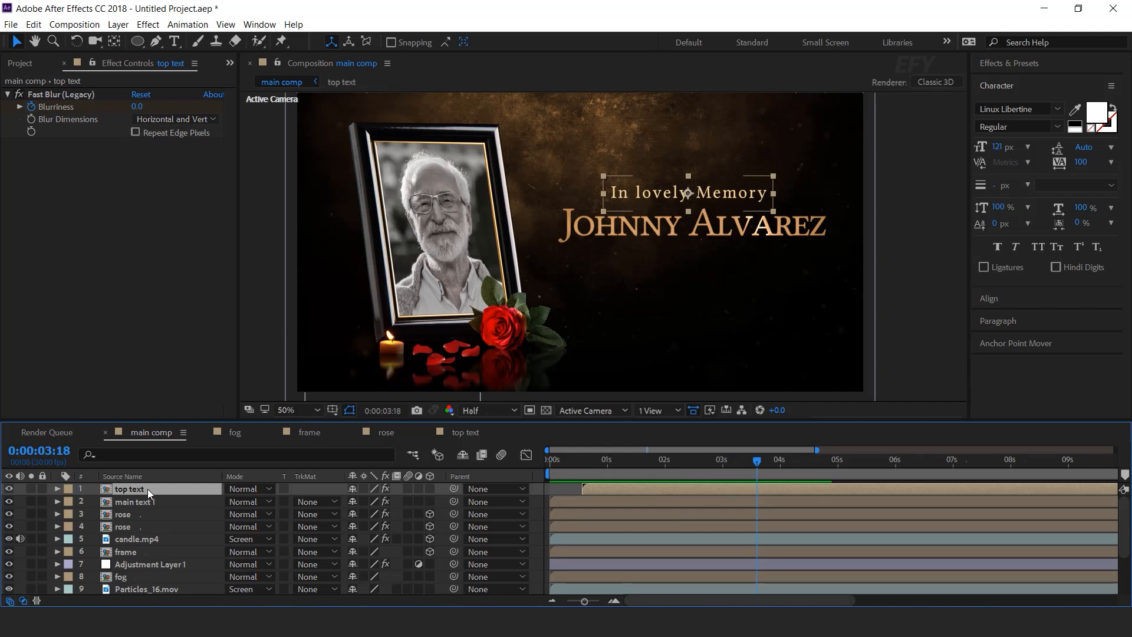
pyautogui.hotkey('ctrl', 'd')
# Move the copy below main text 1, duplicate the top text comp as 'bottom text', and swap it into layer 3.
pyautogui.moveTo(135, 489); pyautogui.dragTo(141, 514)
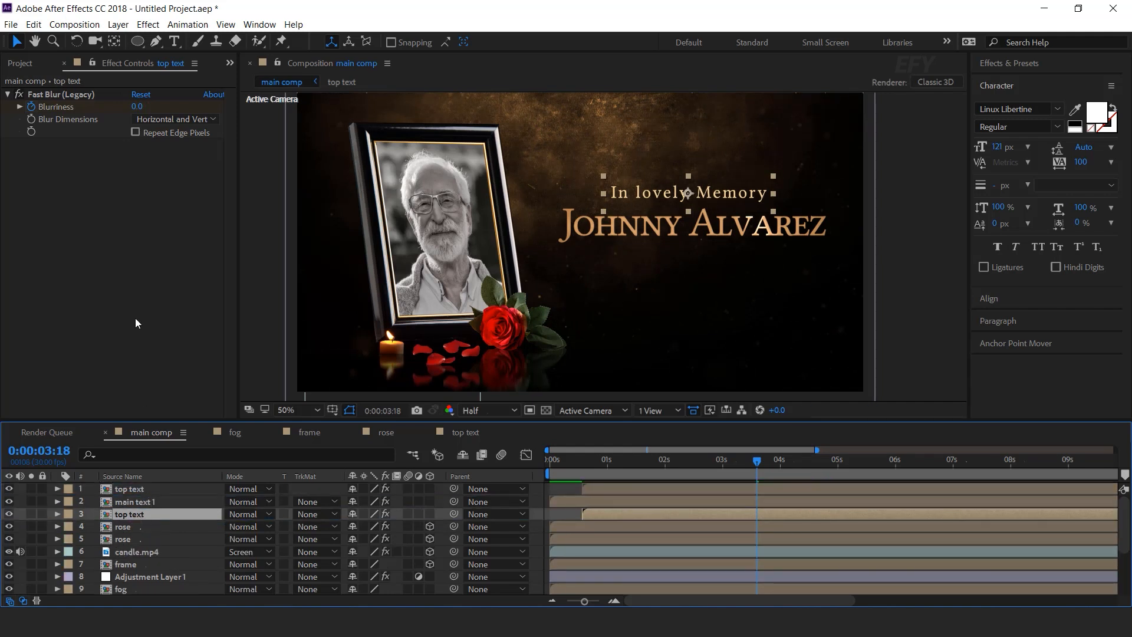
pyautogui.click(21, 64)
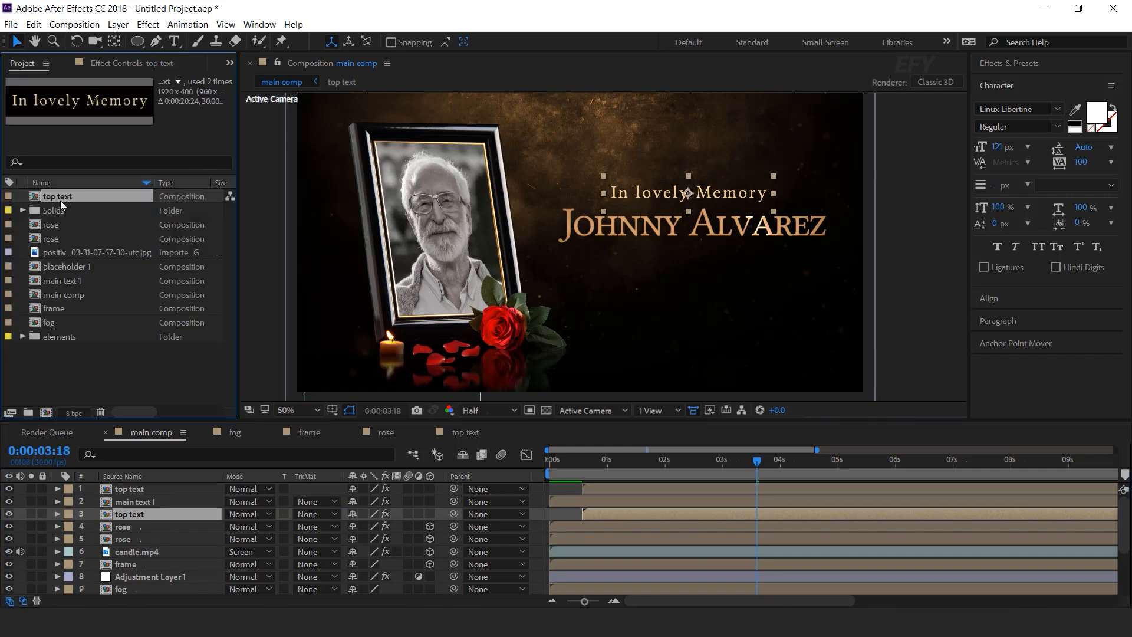
pyautogui.hotkey('ctrl', 'd')
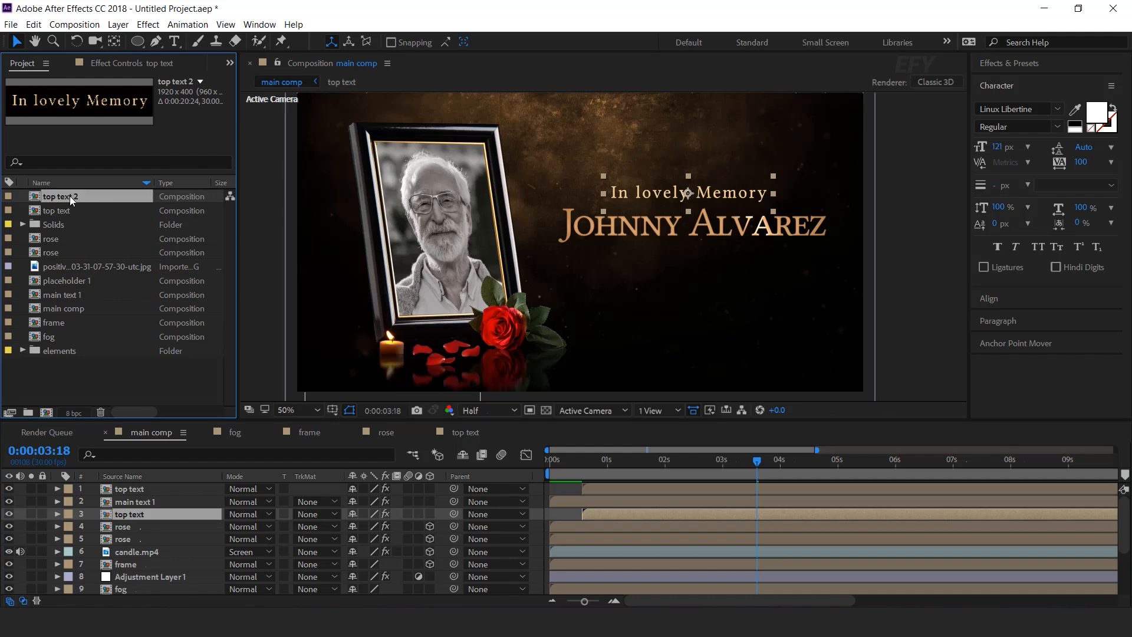
pyautogui.press('Return')
pyautogui.write('bottom text')
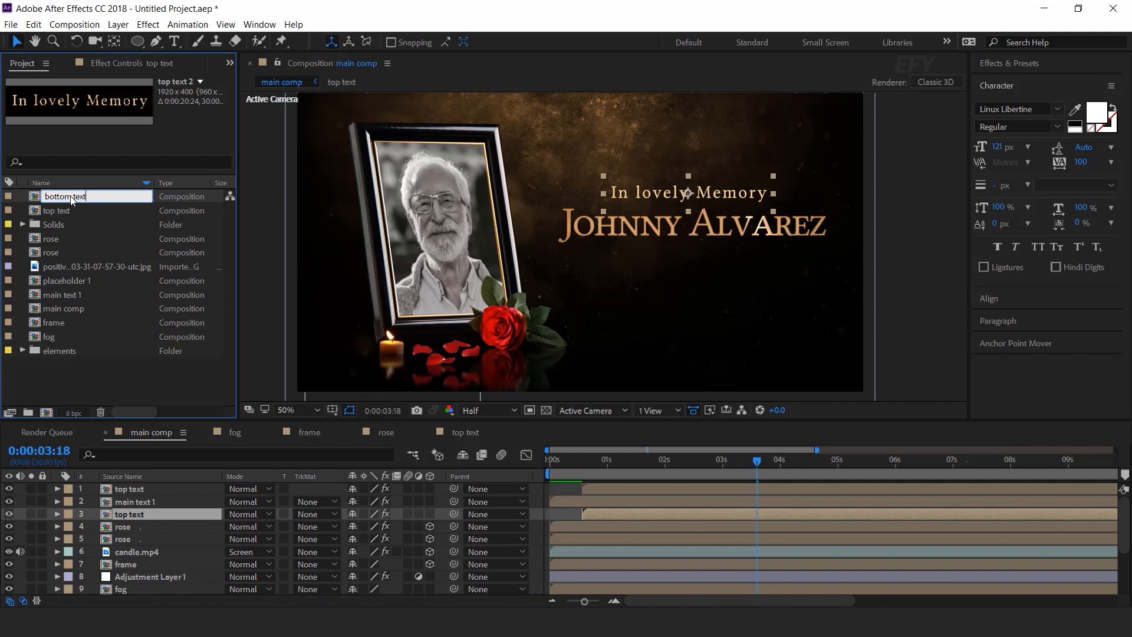
pyautogui.press('Return')
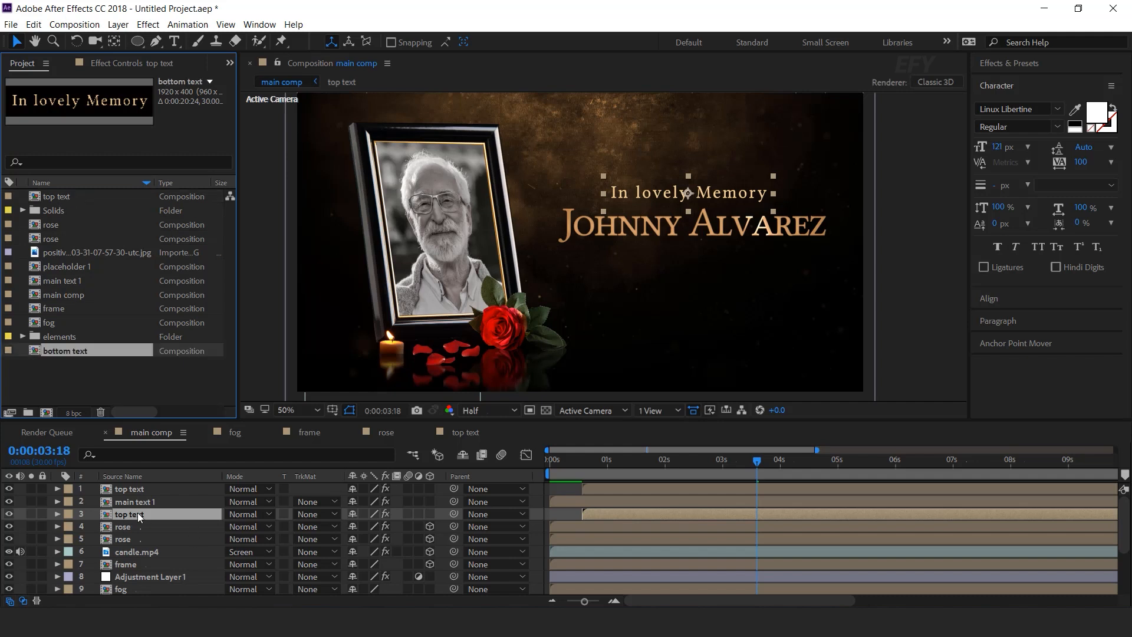
pyautogui.moveTo(73, 349); pyautogui.dragTo(141, 514)
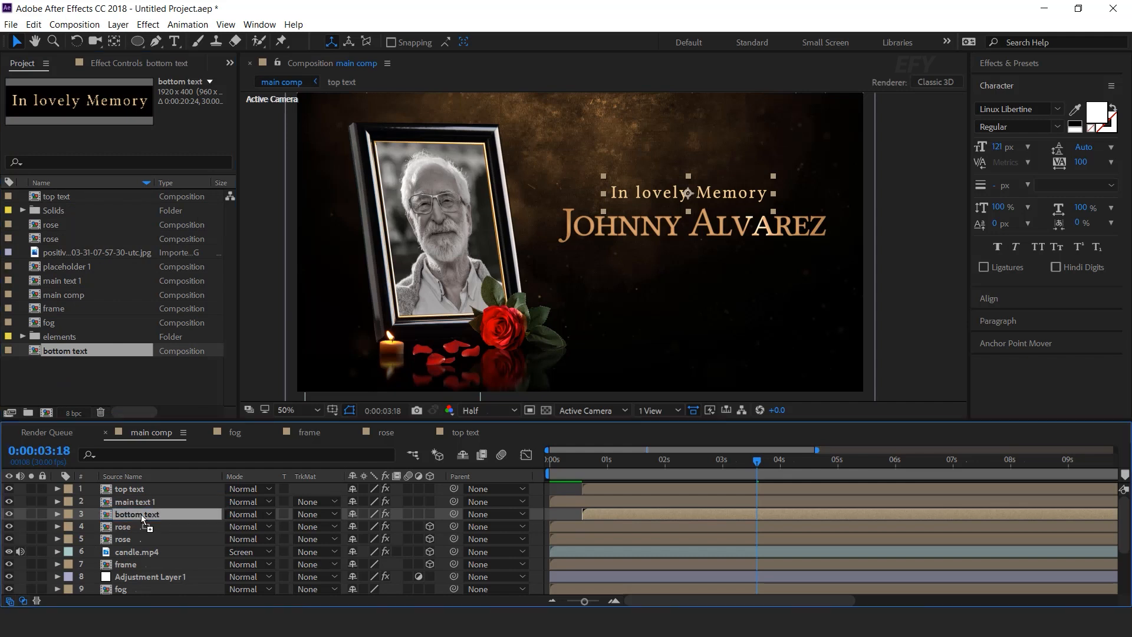
pyautogui.moveTo(694, 196); pyautogui.dragTo(694, 261)
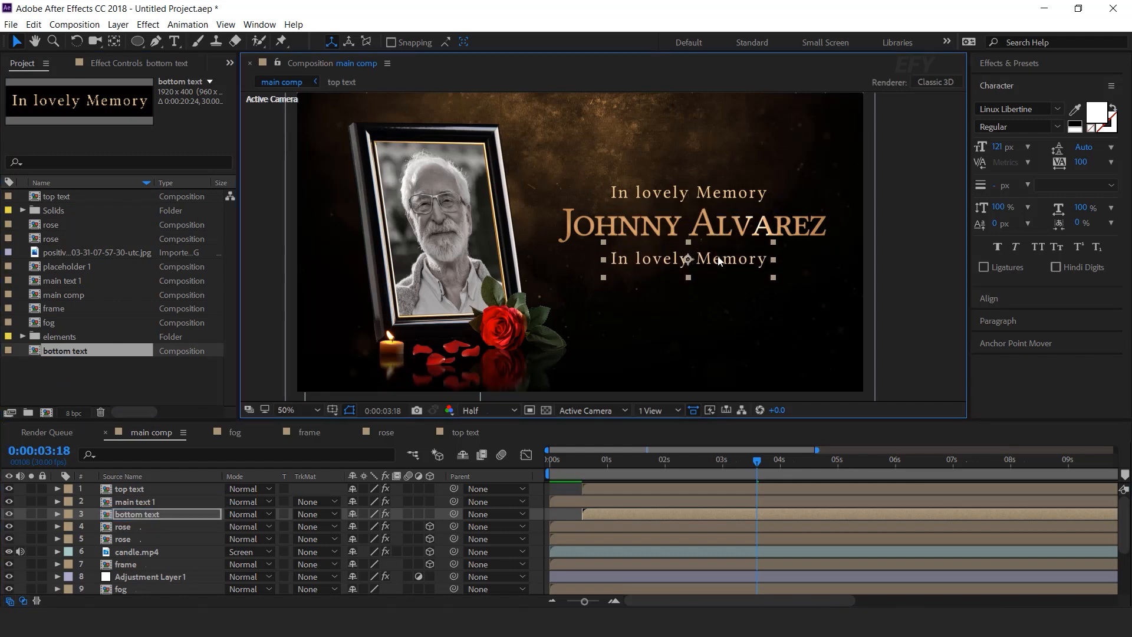
pyautogui.doubleClick(719, 260)
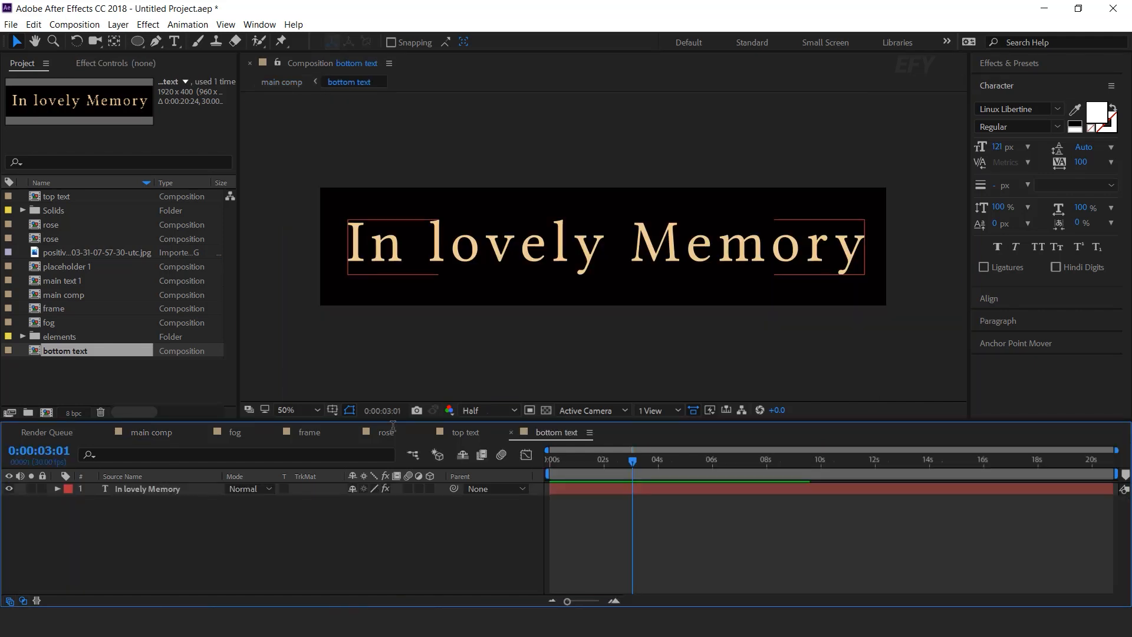
pyautogui.click(629, 245)
pyautogui.doubleClick(628, 244)
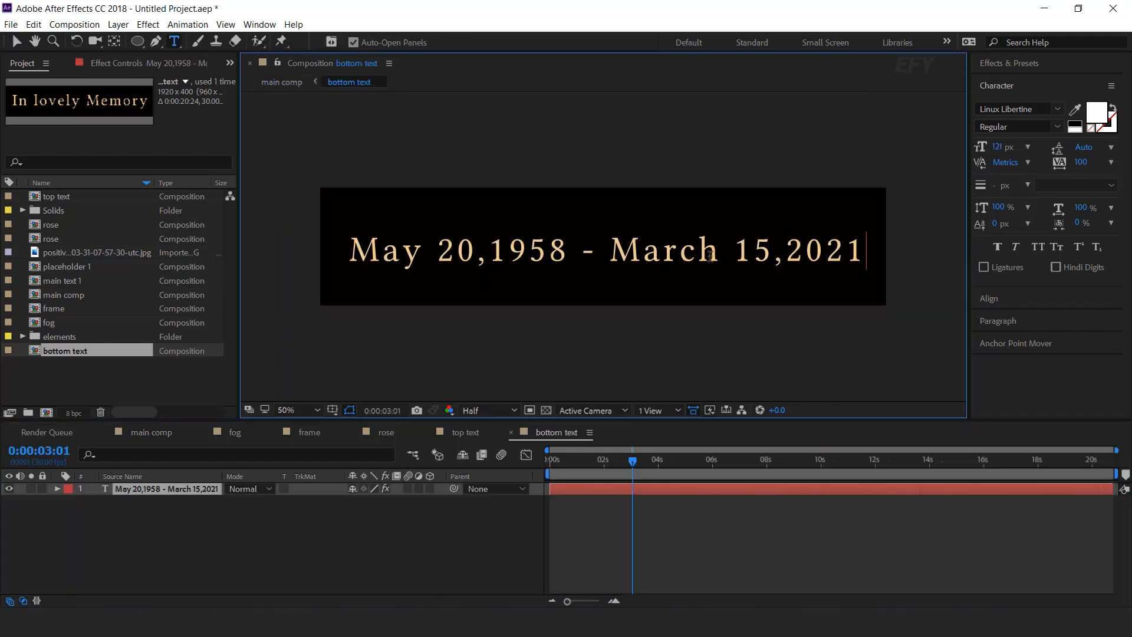
pyautogui.click(18, 41)
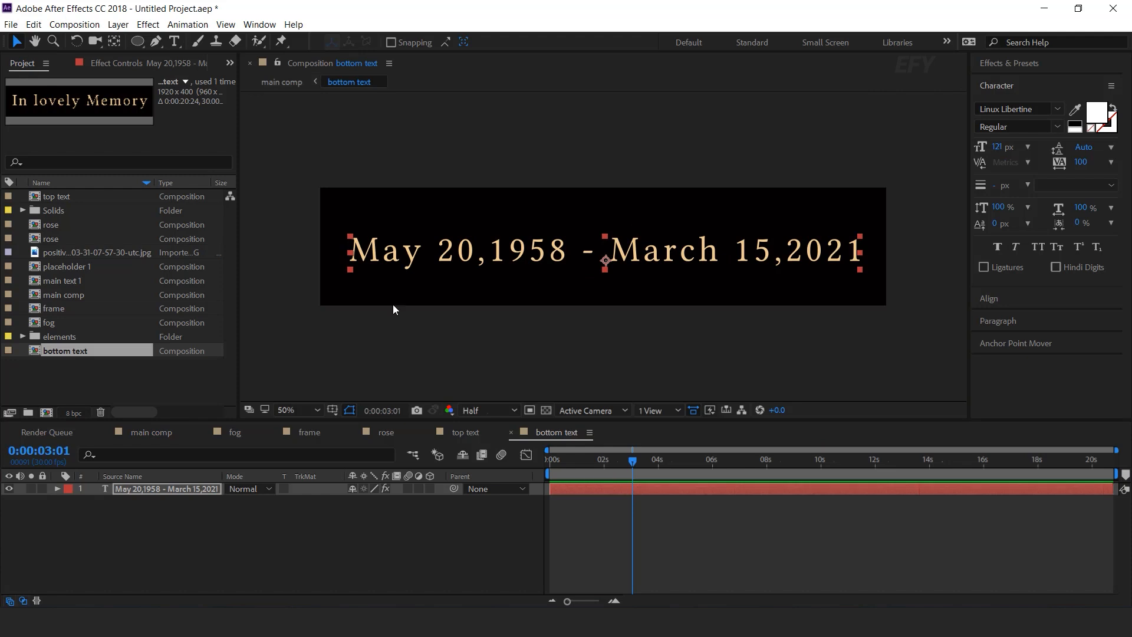
pyautogui.click(328, 541)
pyautogui.click(154, 433)
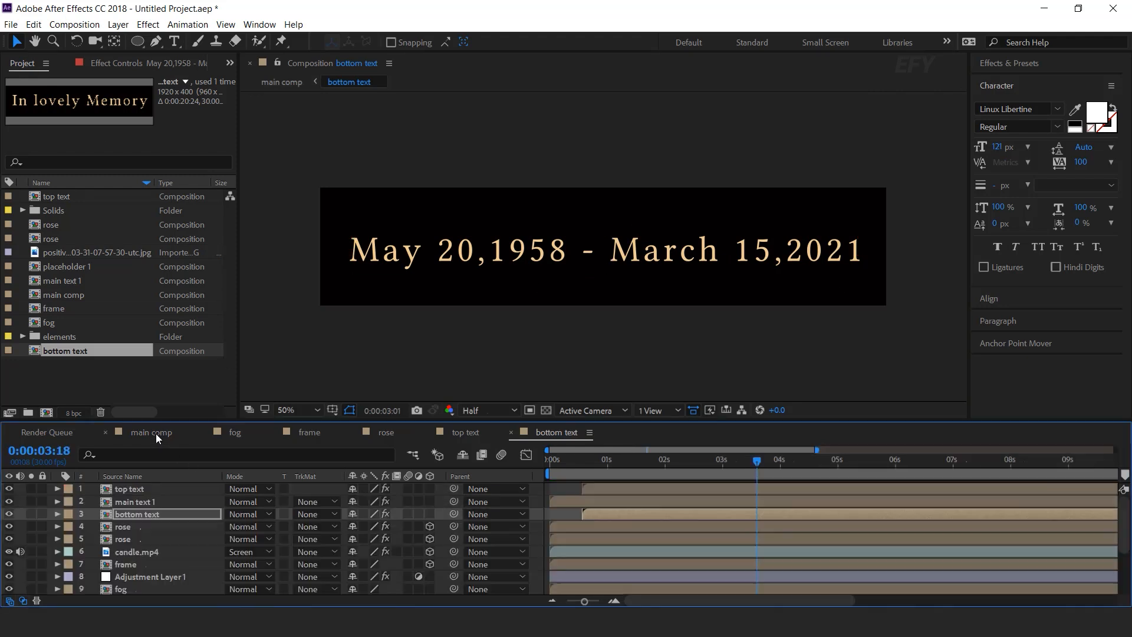
# Nudge the dates up slightly, scale them to 40%, and preview from the start.
pyautogui.moveTo(688, 257); pyautogui.dragTo(688, 252)
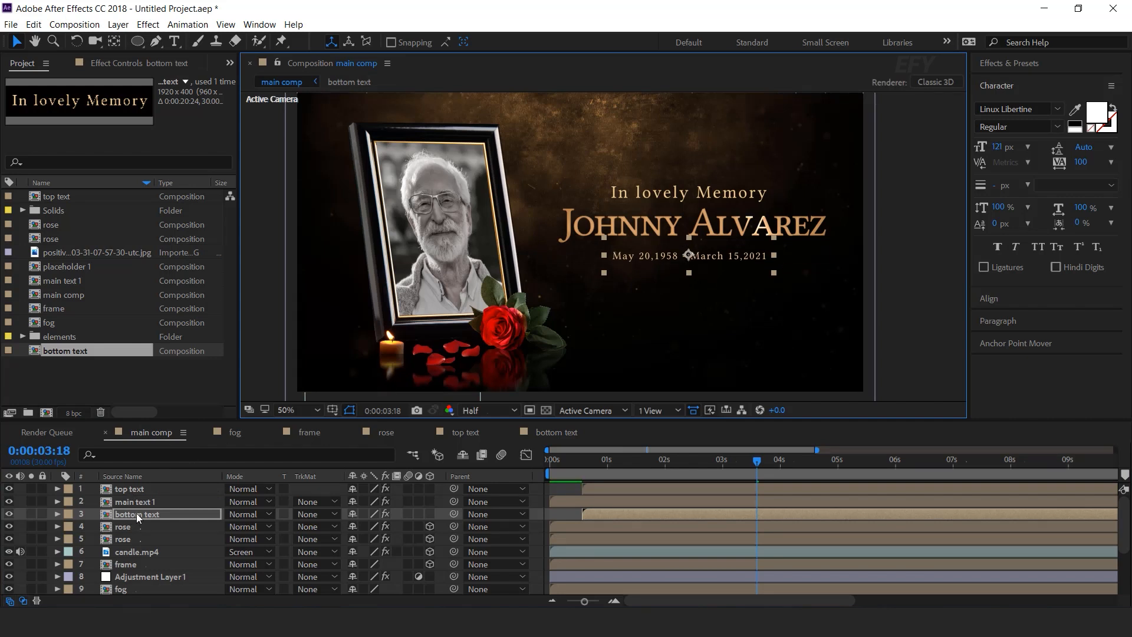
pyautogui.press('s')
pyautogui.click(388, 527)
pyautogui.write('4')
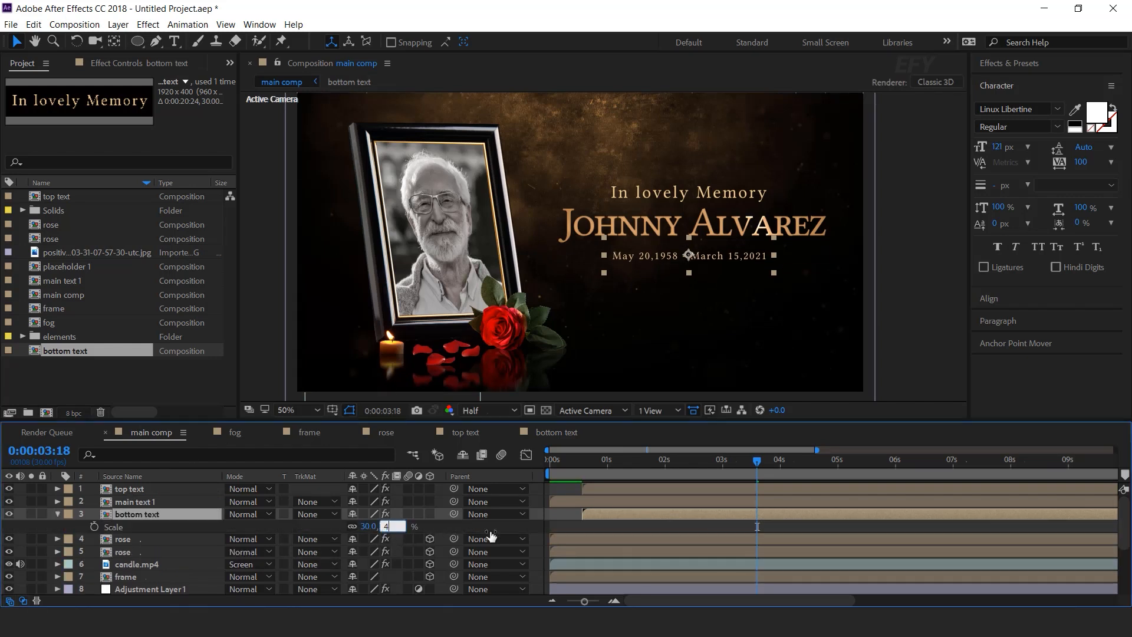
pyautogui.write('0')
pyautogui.press('Return')
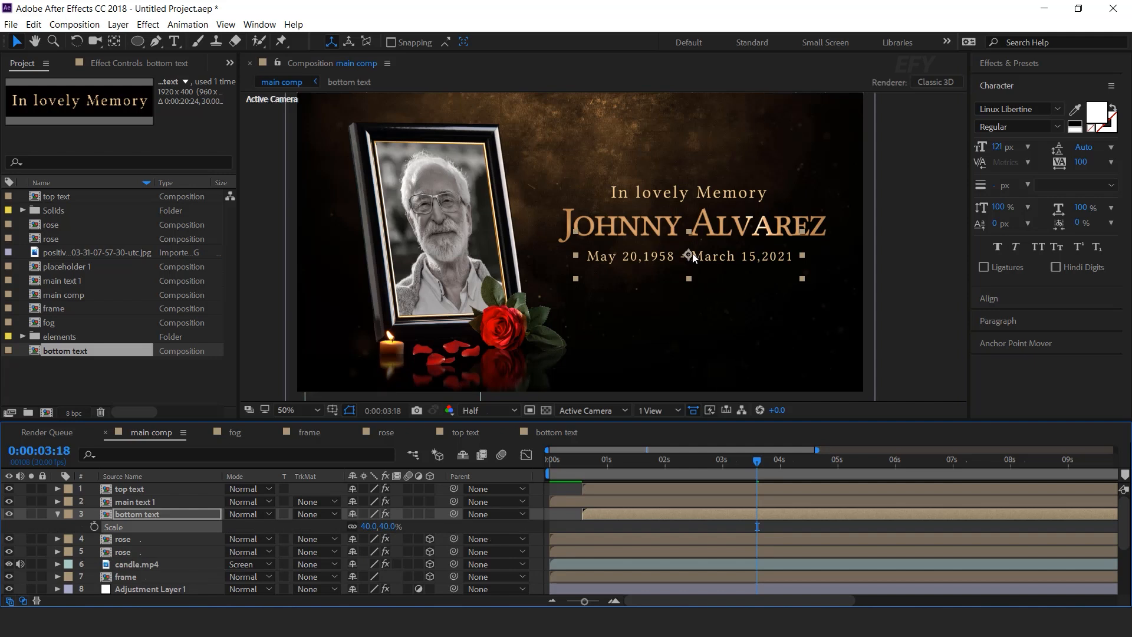
pyautogui.click(686, 250)
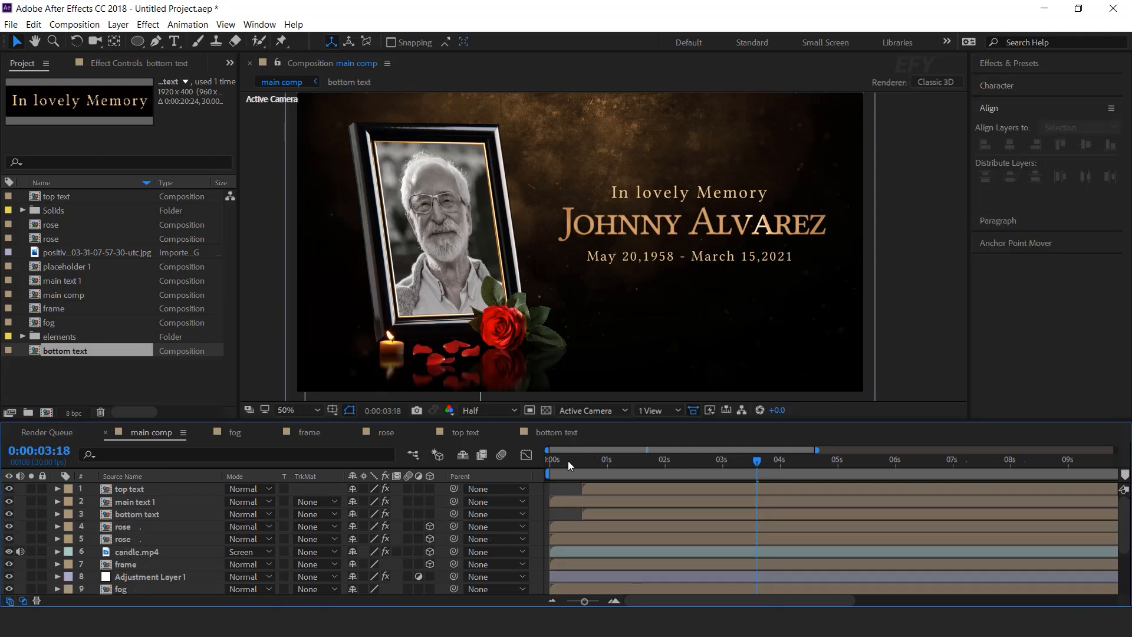
pyautogui.moveTo(568, 461); pyautogui.dragTo(461, 500)
pyautogui.press('space')
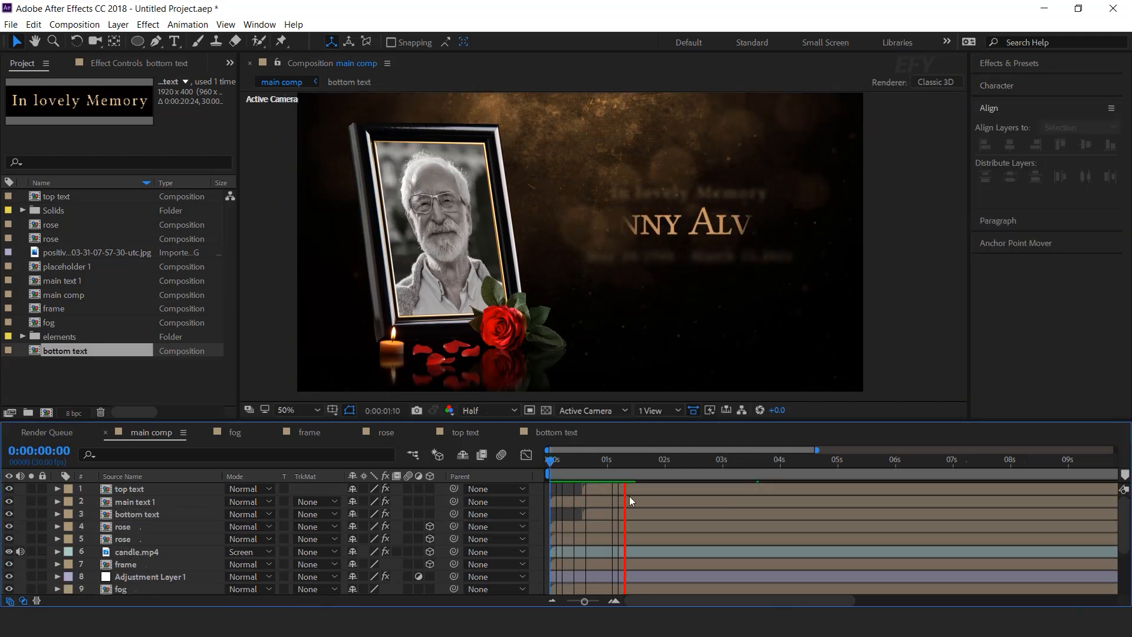
# Shift the top text layer's start slightly earlier and preview the staggered titles.
pyautogui.click(560, 463)
pyautogui.click(627, 496)
pyautogui.moveTo(603, 489); pyautogui.dragTo(594, 490)
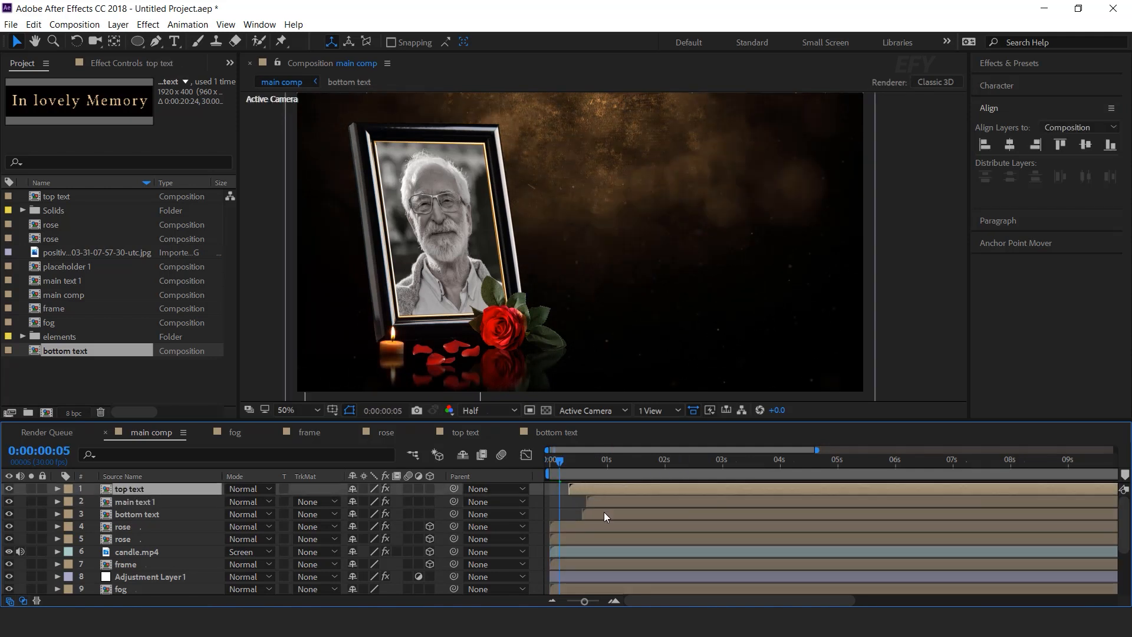
pyautogui.press('space')
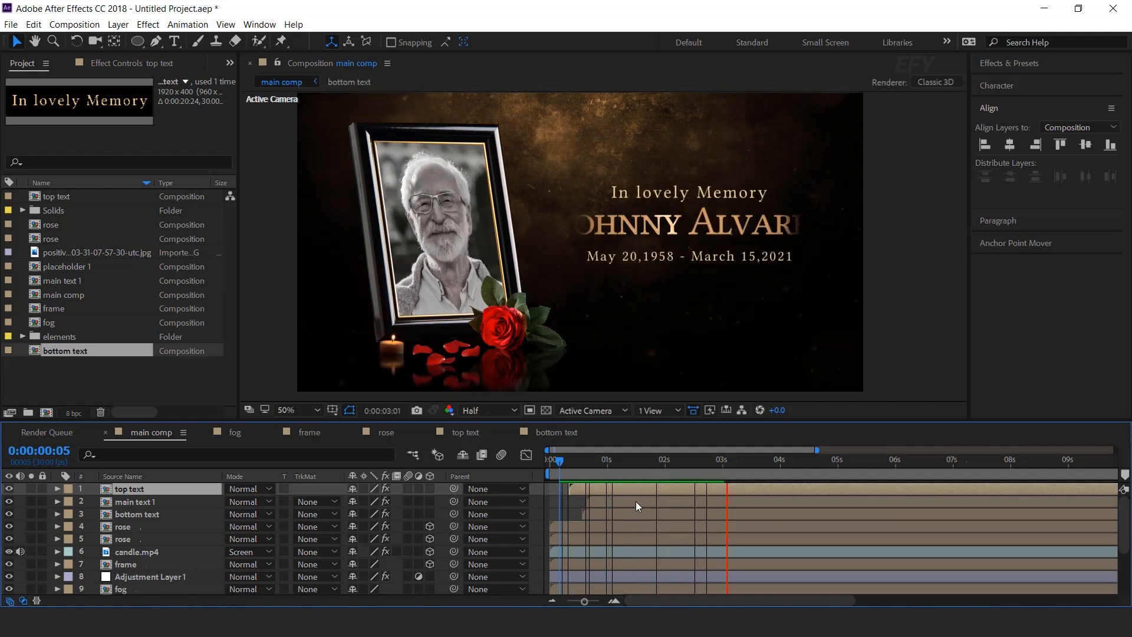
pyautogui.click(638, 500)
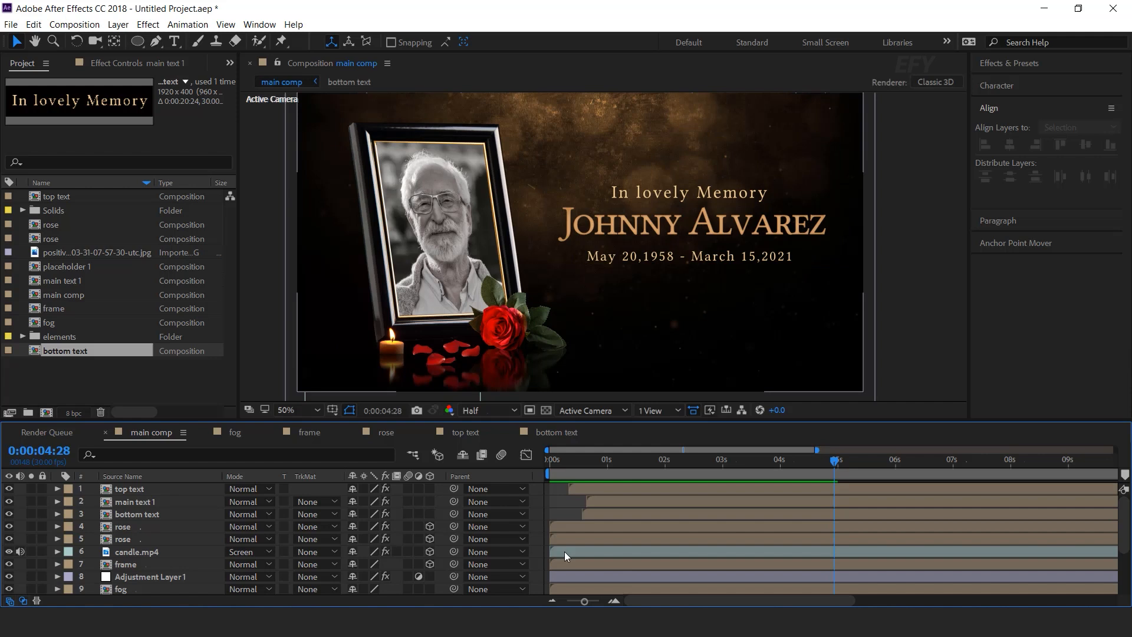
# Expand the elements folder in the Project panel to locate lightleak.mov.
pyautogui.click(67, 373)
pyautogui.click(22, 337)
pyautogui.scroll(-4, 97, 341)
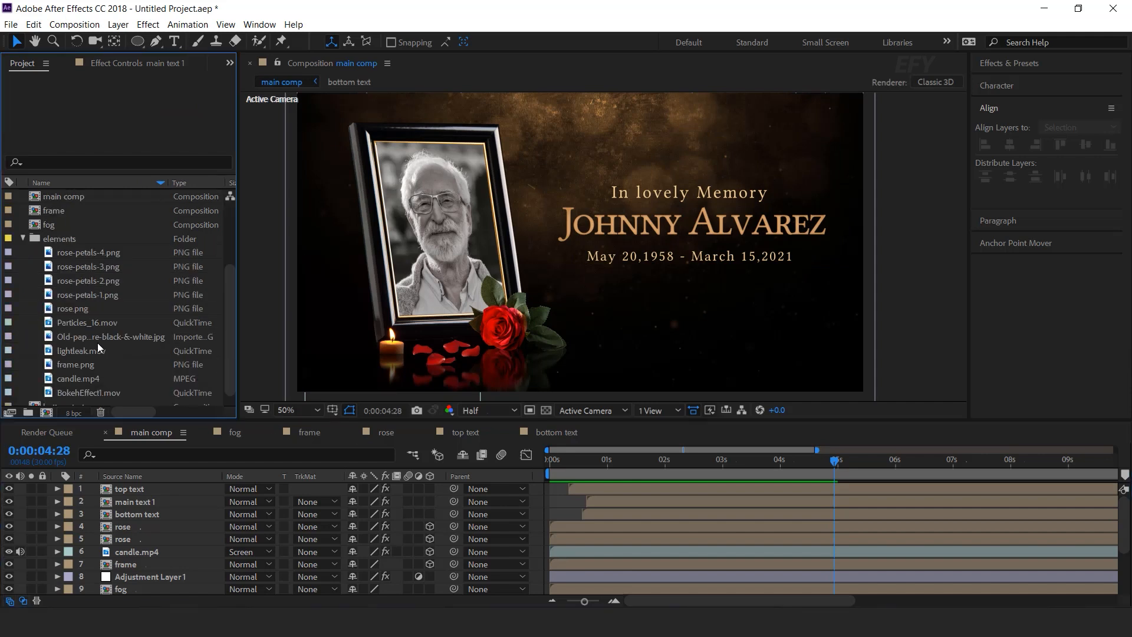
# Add lightleak.mov to main comp in Screen blend mode, placed beneath the rose layers.
pyautogui.click(101, 341)
pyautogui.moveTo(100, 341); pyautogui.dragTo(151, 488)
pyautogui.click(244, 489)
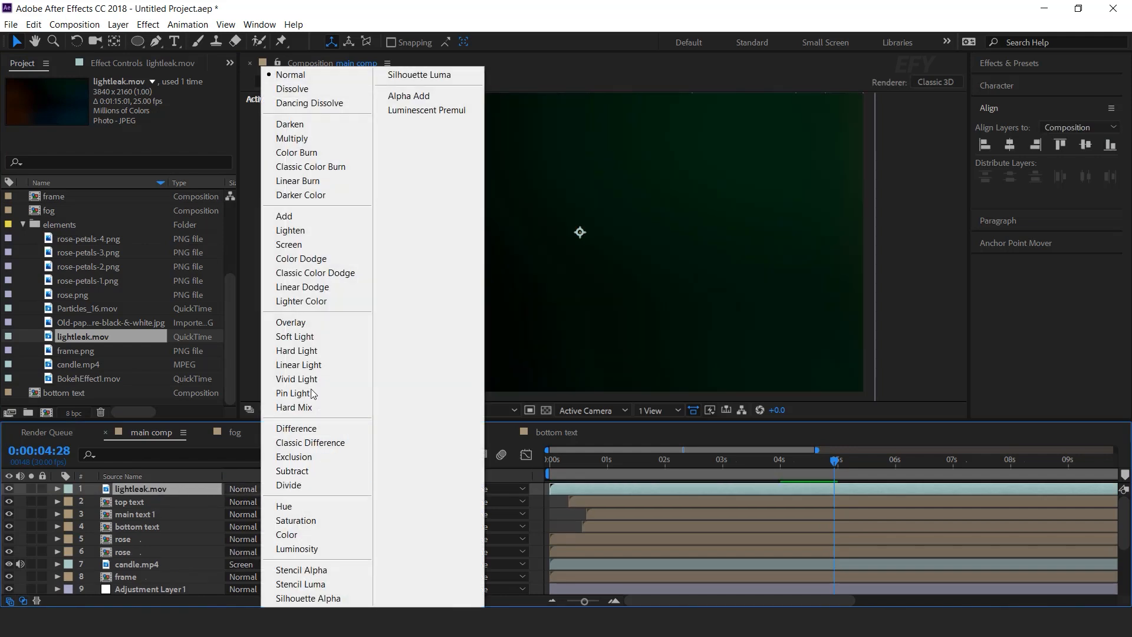
pyautogui.click(290, 244)
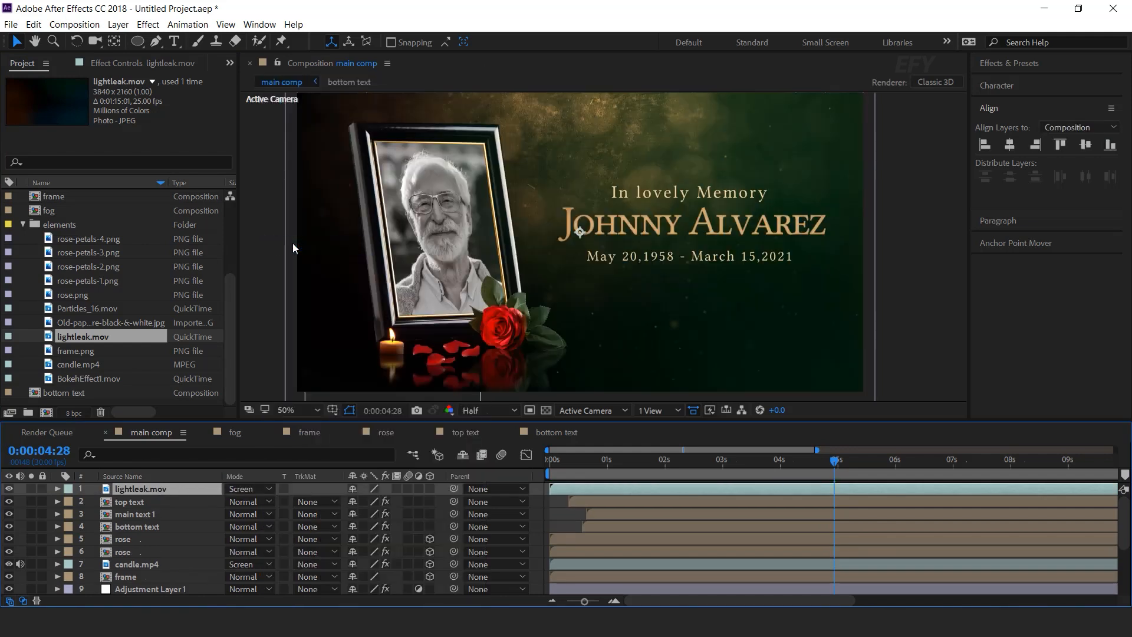
pyautogui.click(540, 491)
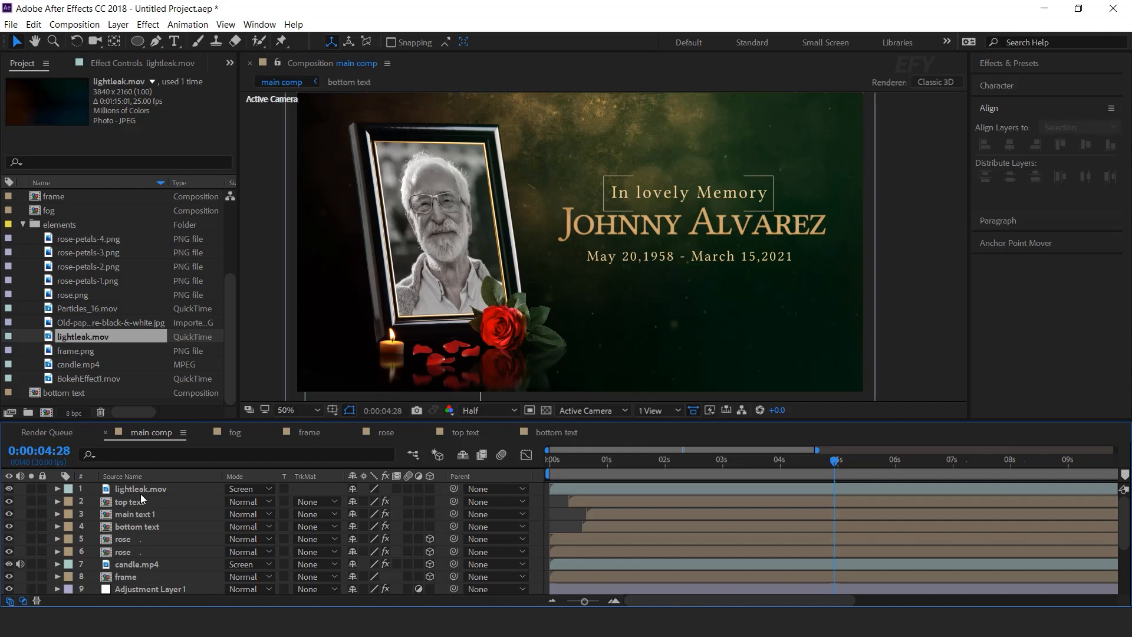
pyautogui.moveTo(142, 491); pyautogui.dragTo(151, 557)
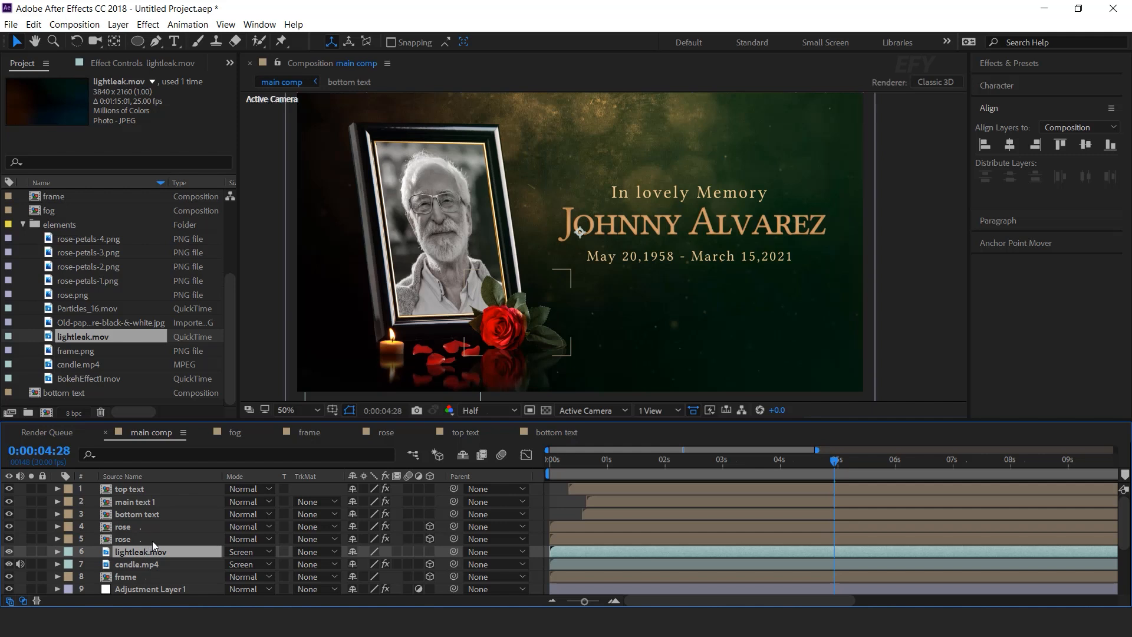
# Set lightleak.mov opacity to 50% and preview the composition.
pyautogui.click(647, 460)
pyautogui.scroll(-3, 168, 533)
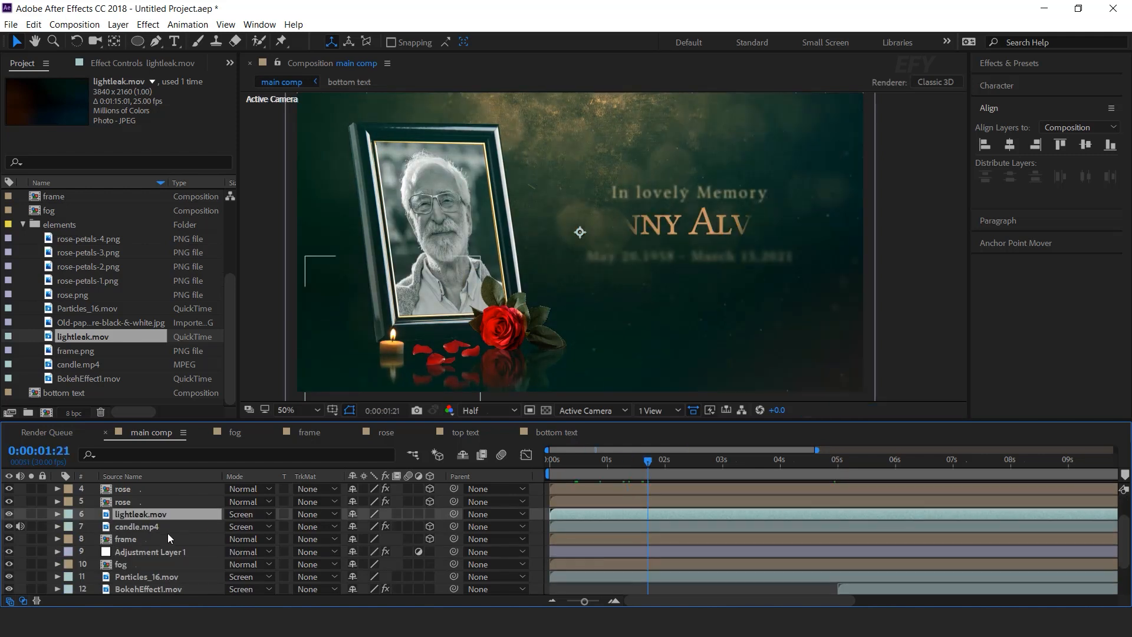
pyautogui.press('t')
pyautogui.click(358, 526)
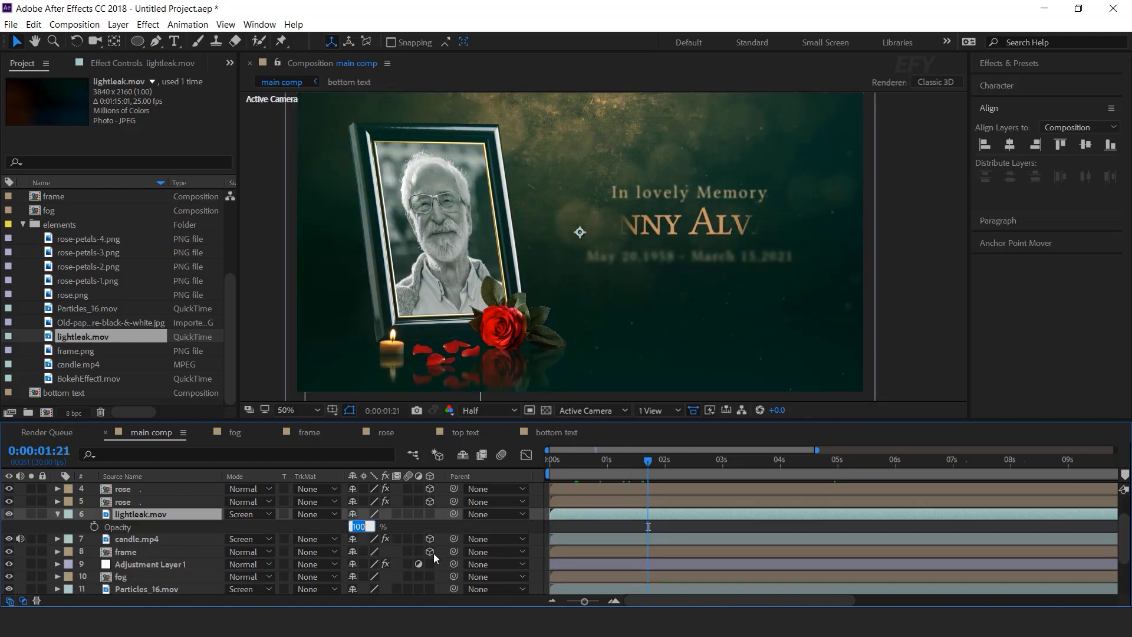
pyautogui.write('50')
pyautogui.press('Return')
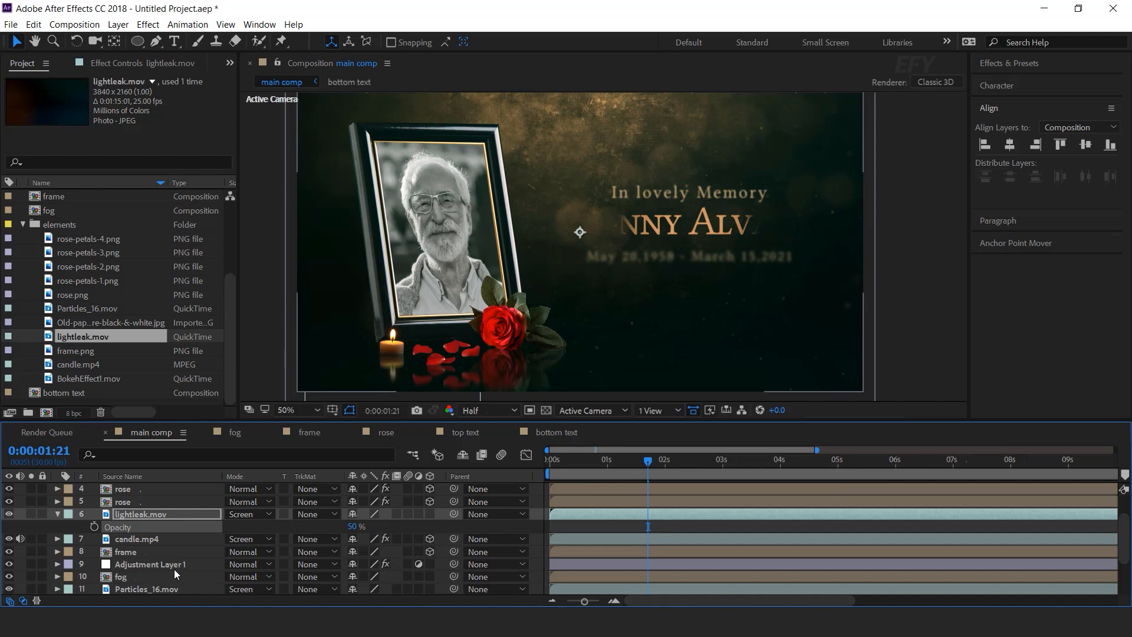
pyautogui.click(58, 514)
pyautogui.press('space')
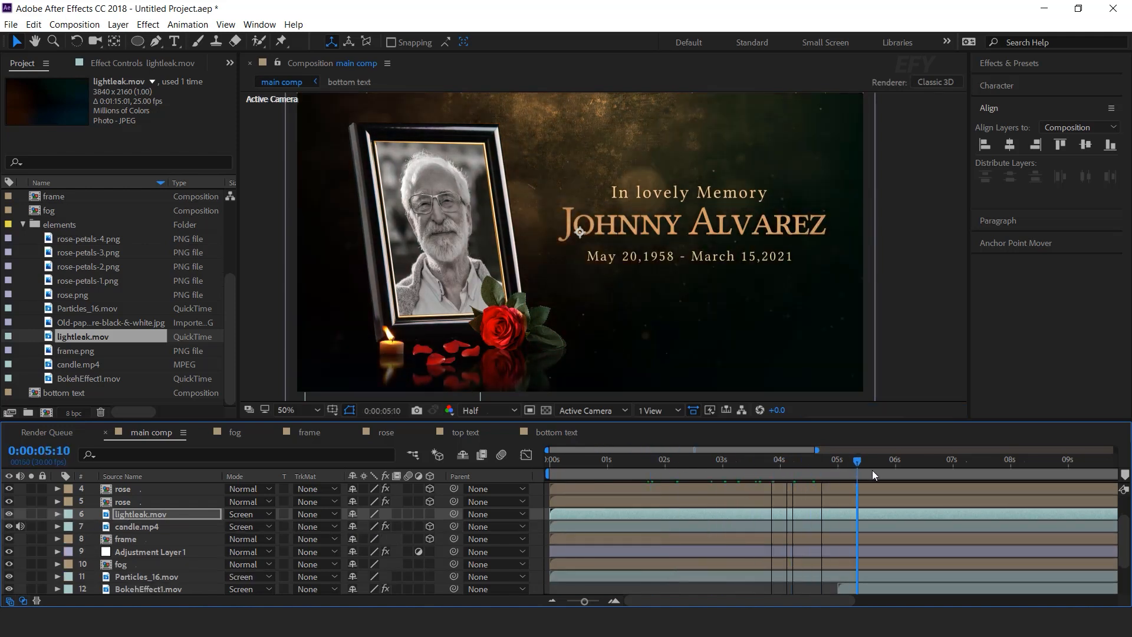
pyautogui.click(534, 512)
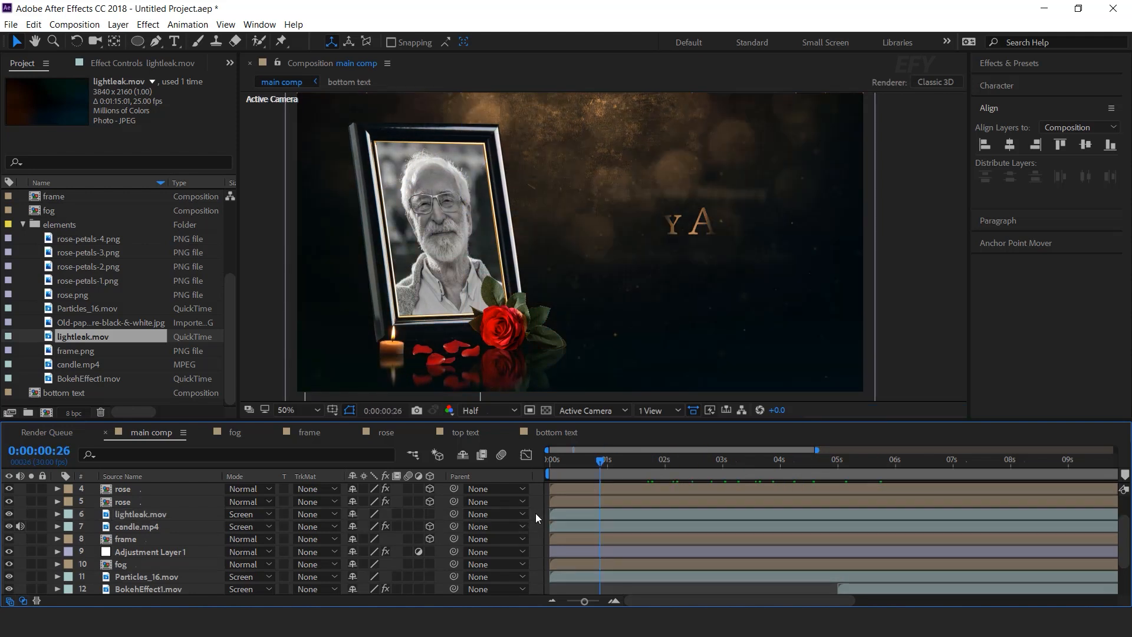
# Create a new solid layer named 'mask'.
pyautogui.rightClick(537, 513)
pyautogui.moveTo(582, 372)
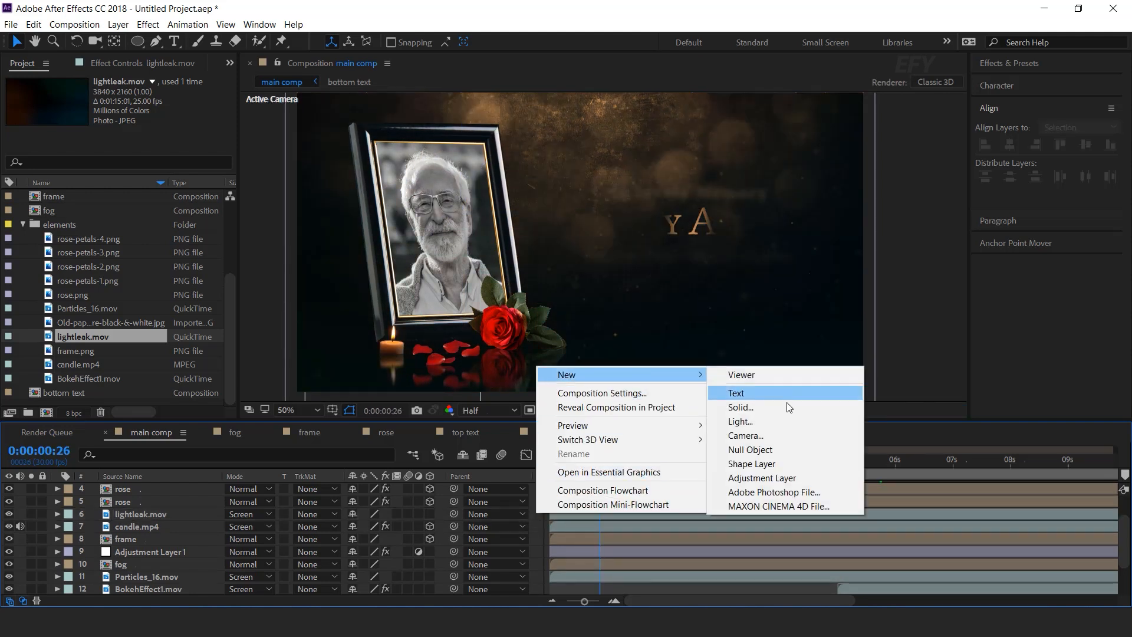
pyautogui.click(741, 407)
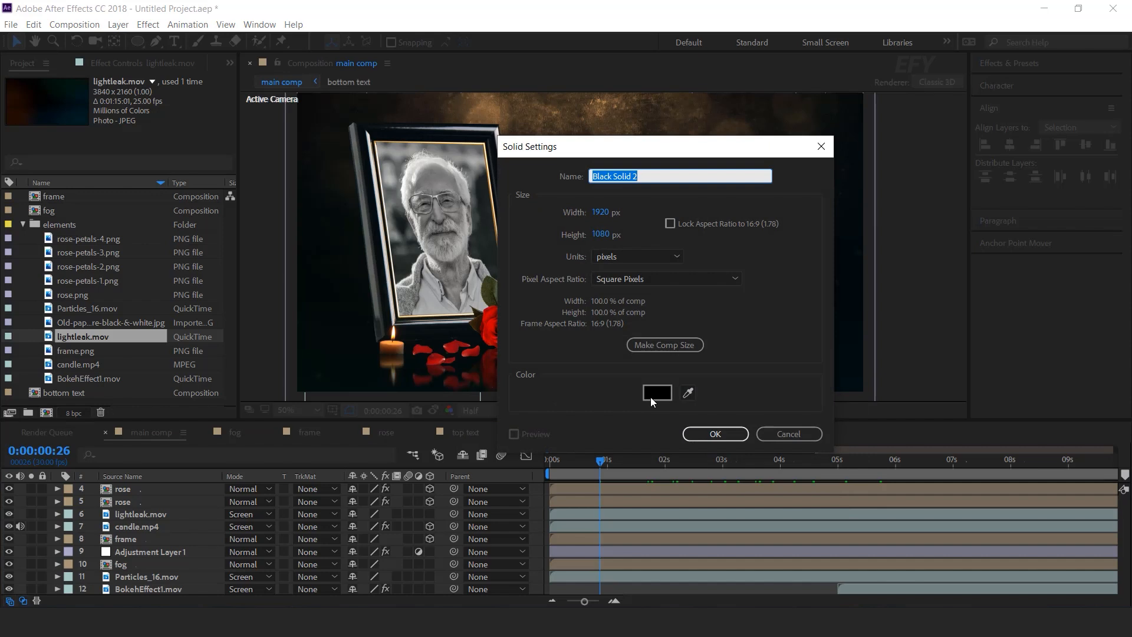
pyautogui.write('mask')
pyautogui.press('Return')
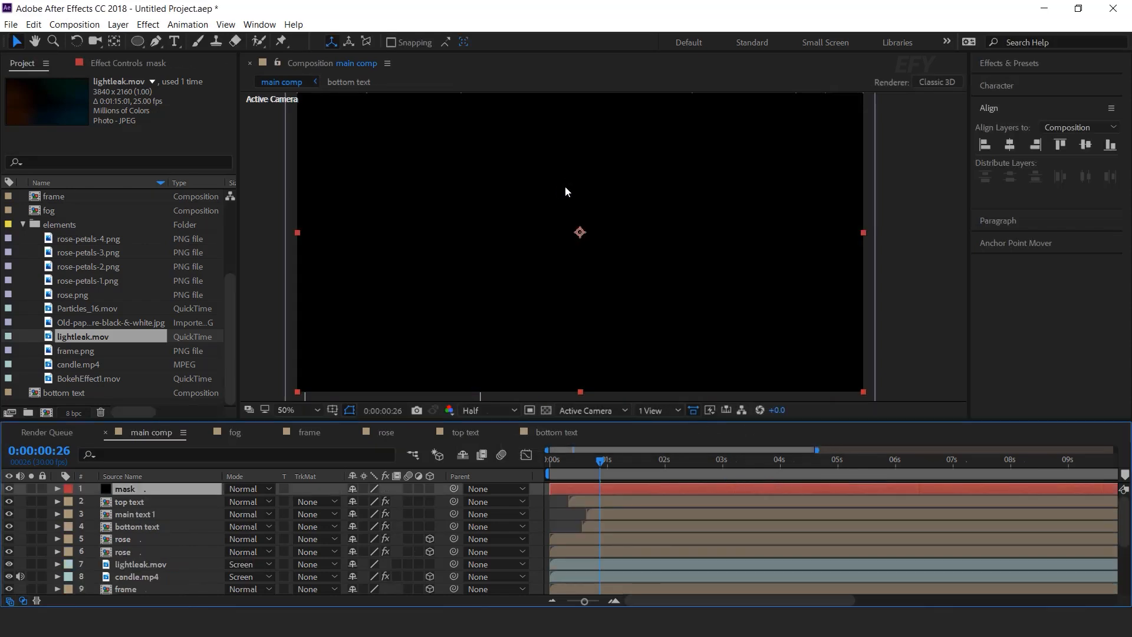
# Add a full-frame ellipse mask set to Subtract with a 639-pixel feather.
pyautogui.doubleClick(138, 41)
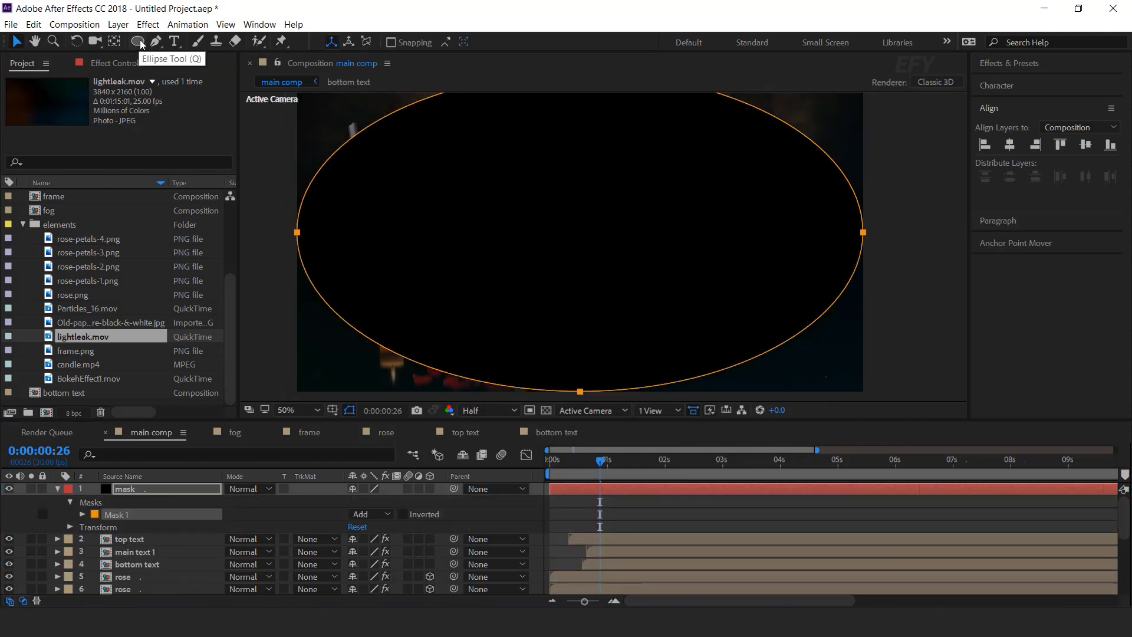
pyautogui.click(365, 516)
pyautogui.click(383, 443)
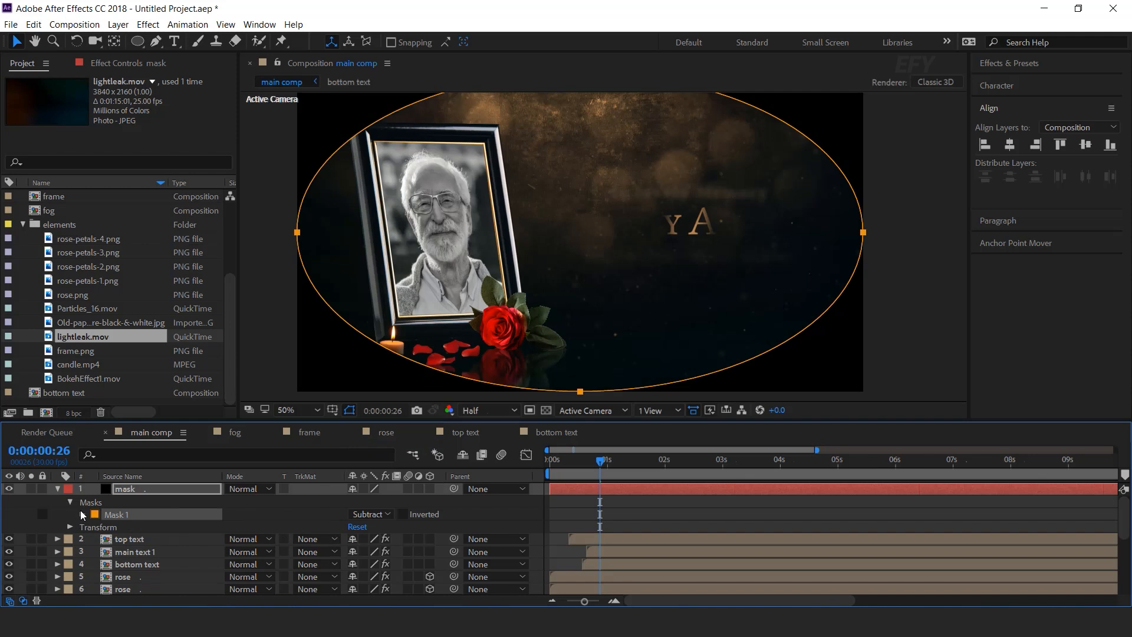
pyautogui.click(83, 515)
pyautogui.moveTo(380, 540); pyautogui.dragTo(850, 538)
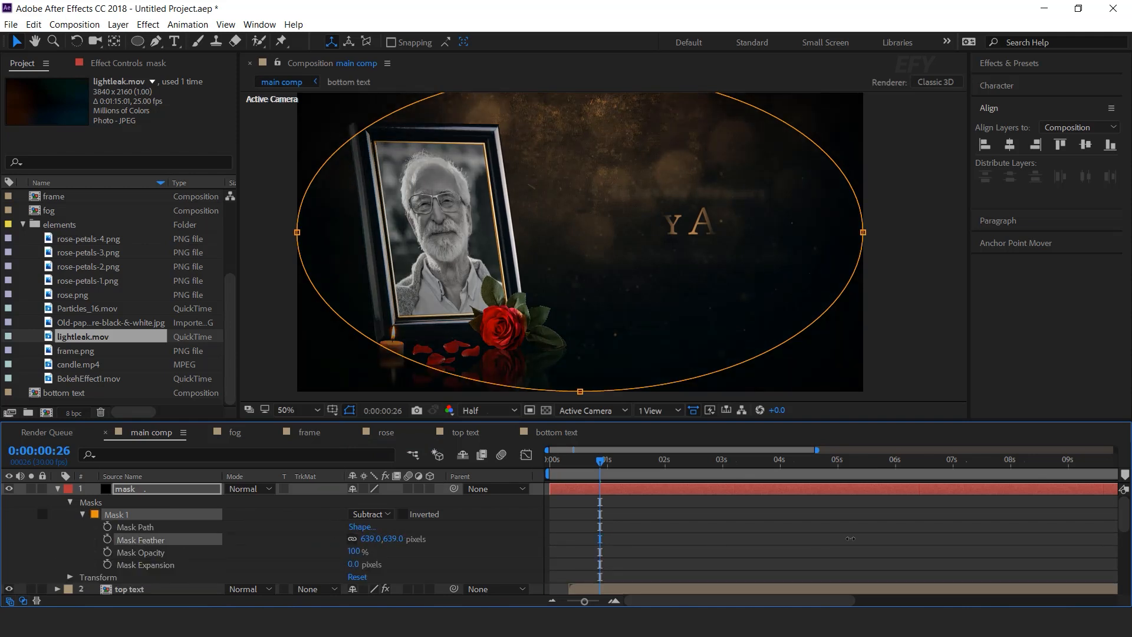
# Set the mask layer's opacity to 50%.
pyautogui.click(163, 492)
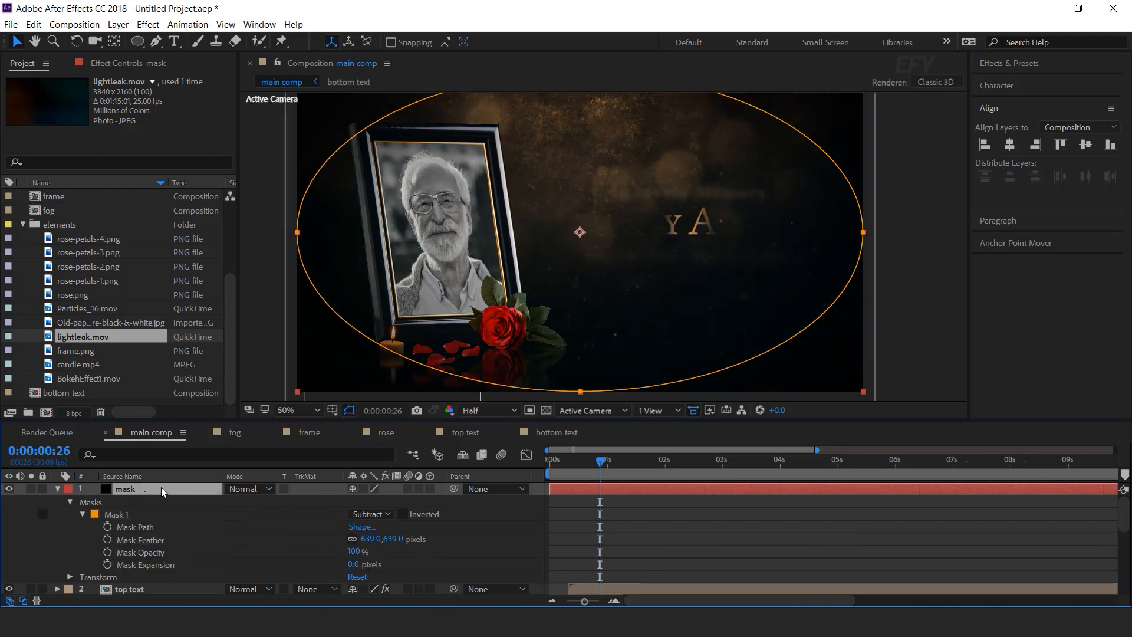
pyautogui.press('t')
pyautogui.click(358, 502)
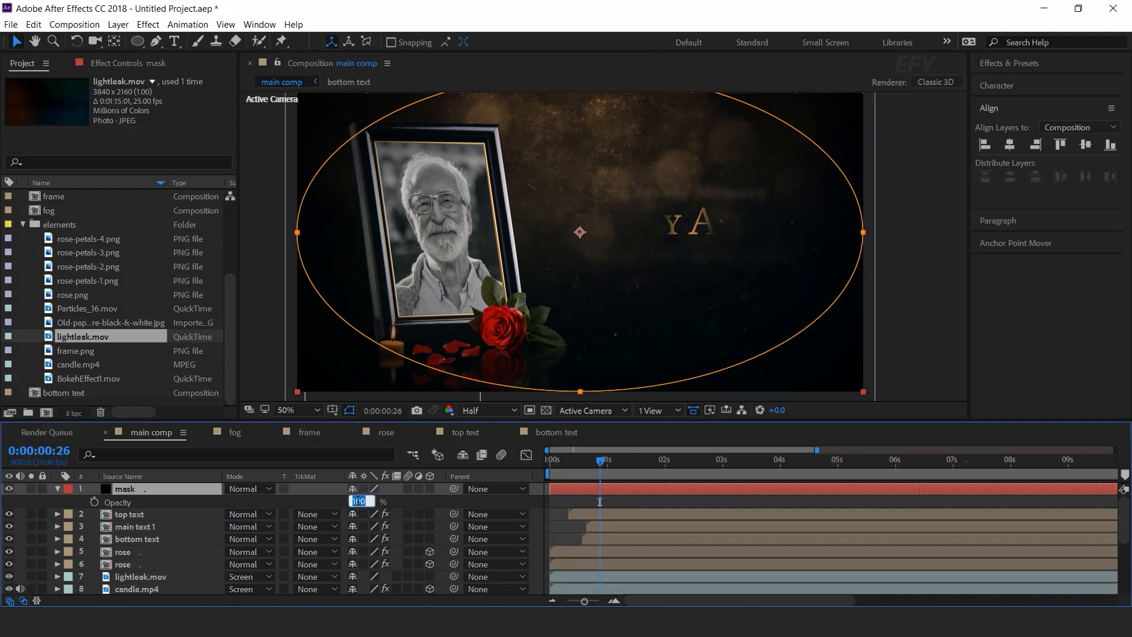
pyautogui.write('50')
pyautogui.press('Return')
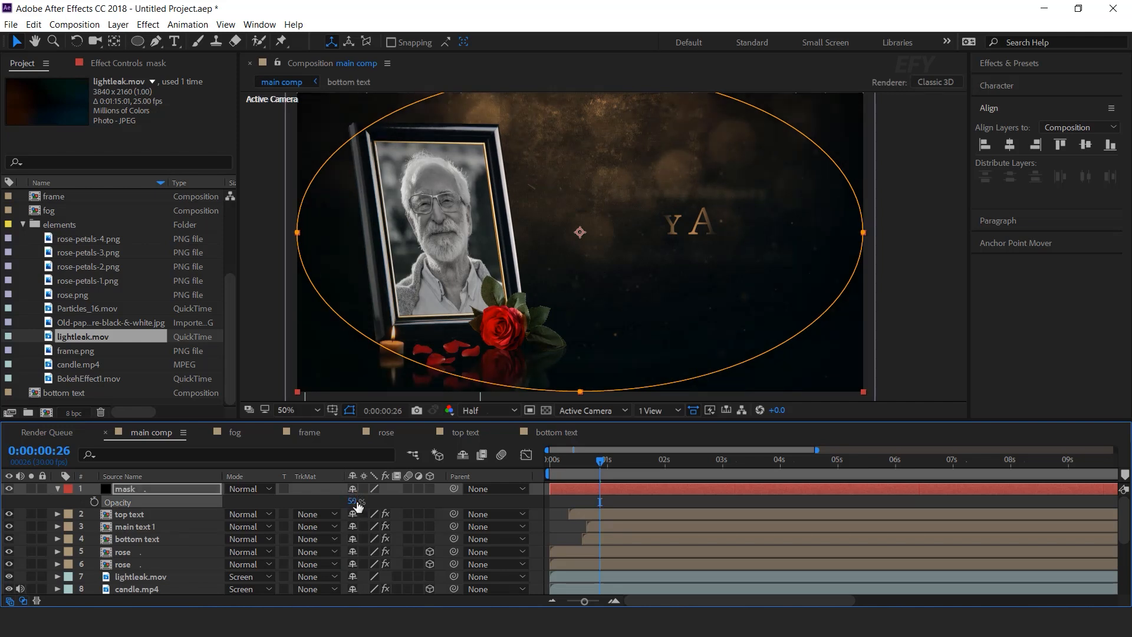
pyautogui.click(57, 489)
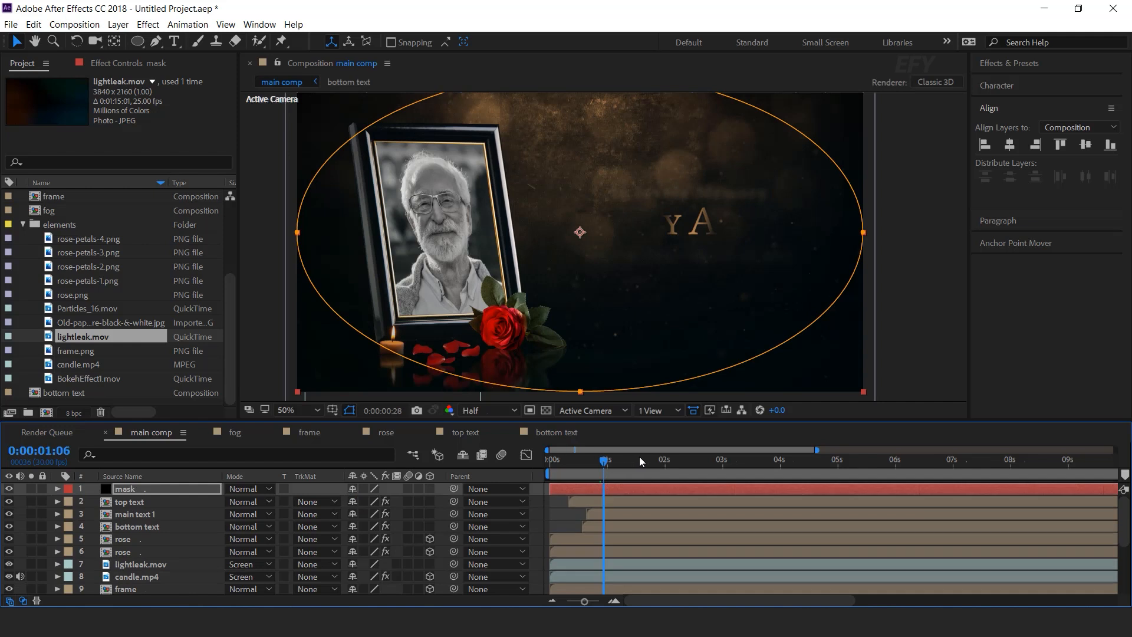
pyautogui.click(662, 458)
pyautogui.click(541, 492)
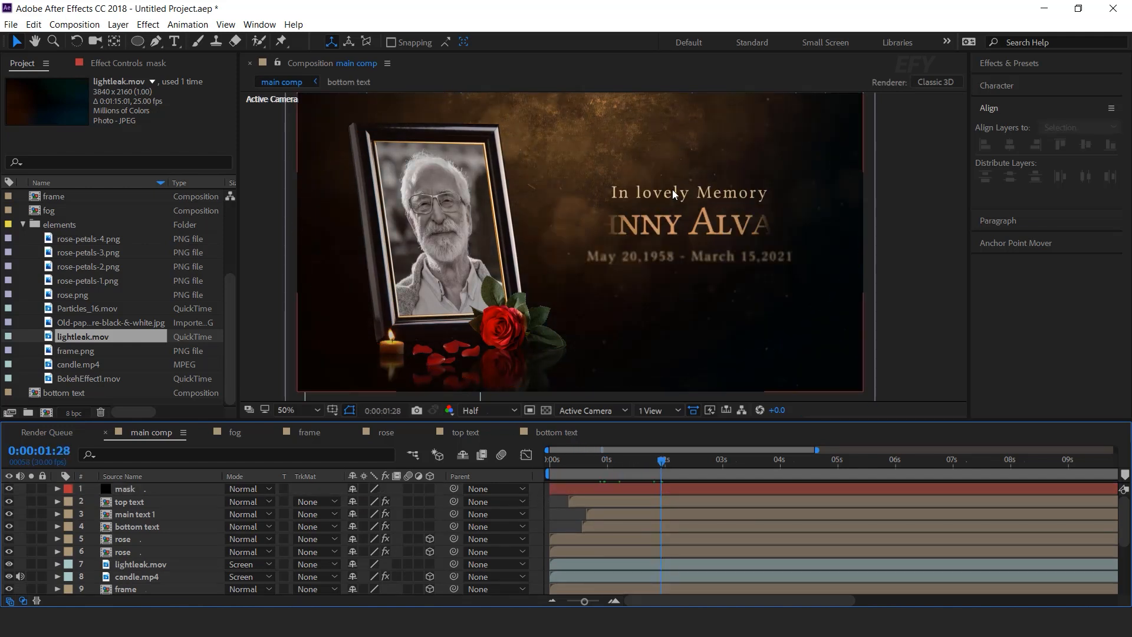
pyautogui.rightClick(535, 494)
pyautogui.moveTo(565, 355)
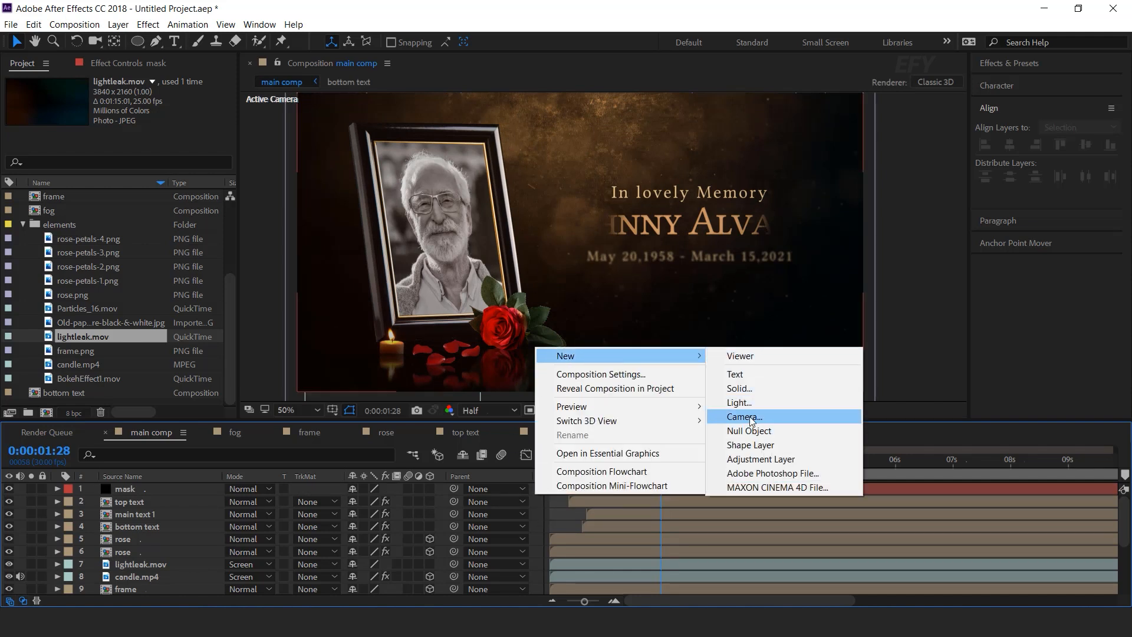
pyautogui.click(747, 417)
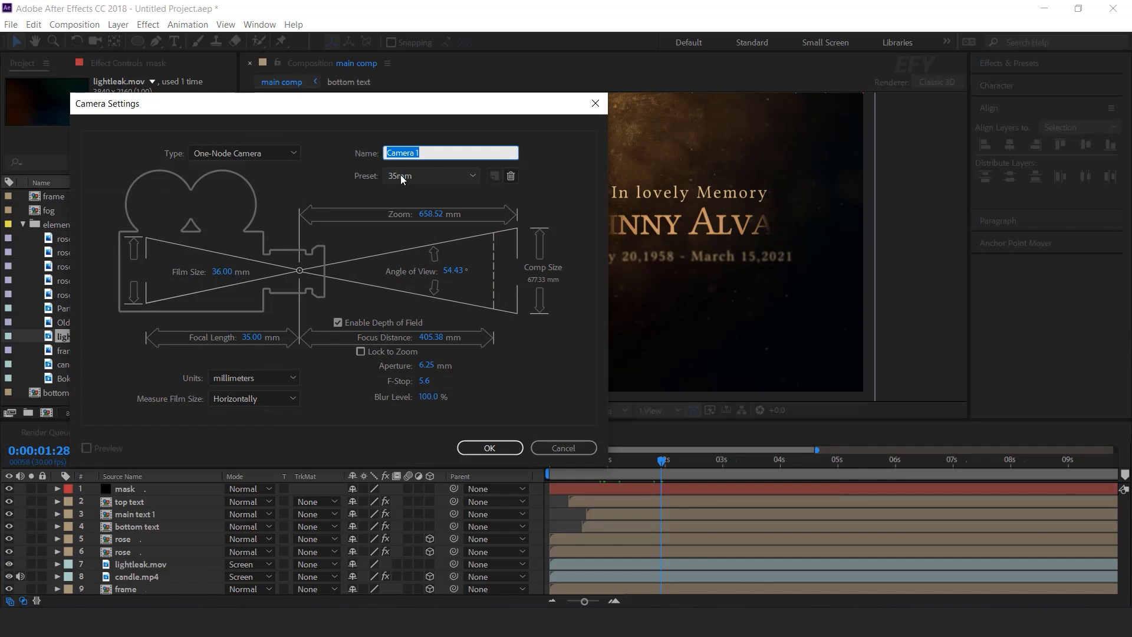
pyautogui.click(487, 449)
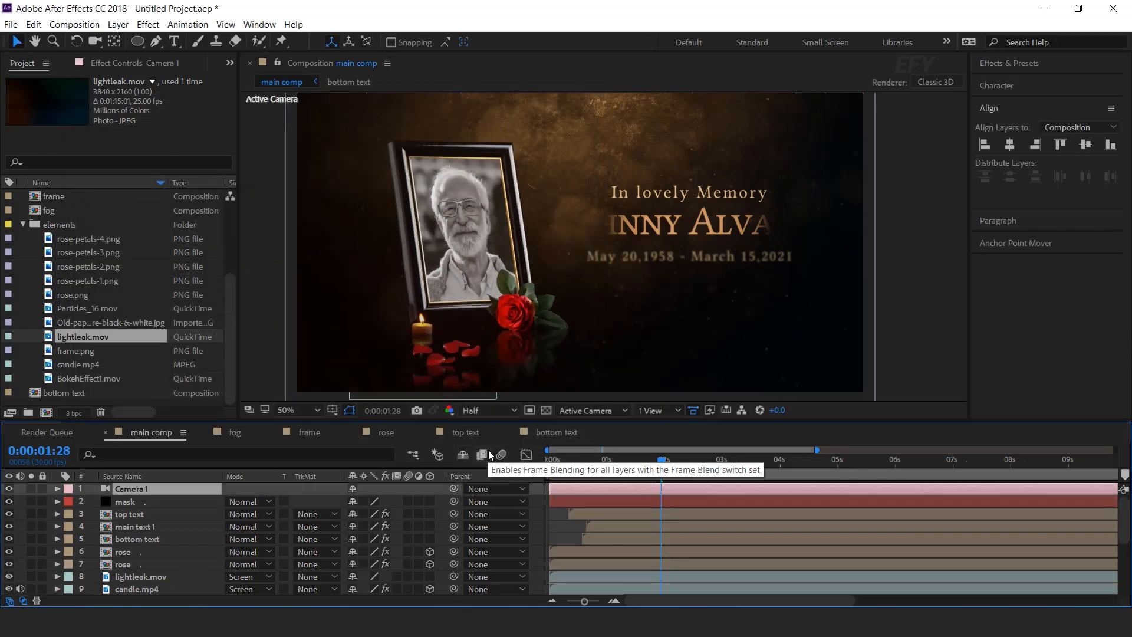
pyautogui.rightClick(536, 493)
pyautogui.moveTo(581, 351)
pyautogui.click(769, 427)
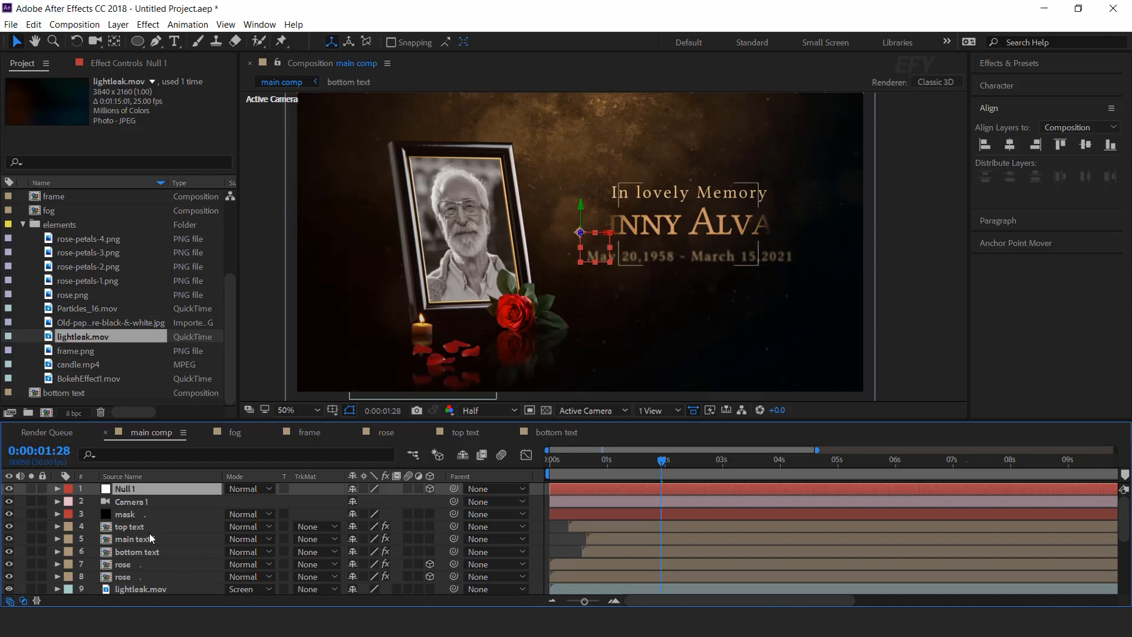
pyautogui.scroll(-2, 172, 551)
pyautogui.scroll(-2, 165, 571)
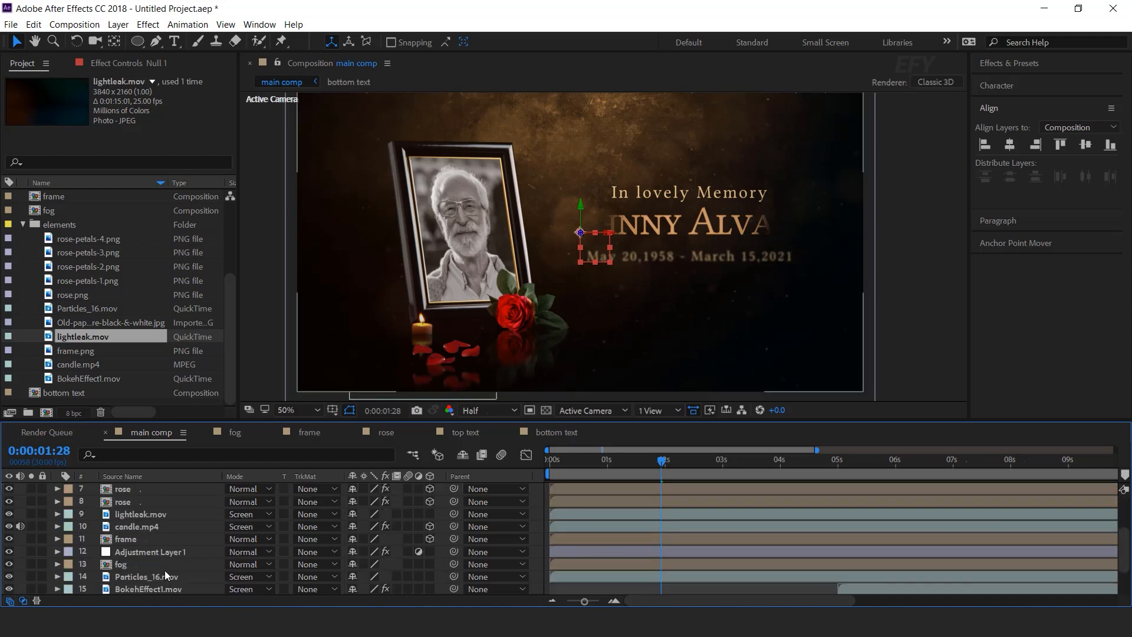
# In a 2 Views layout, drag the rose, candle and frame forward together in the Top view.
pyautogui.click(658, 410)
pyautogui.click(683, 441)
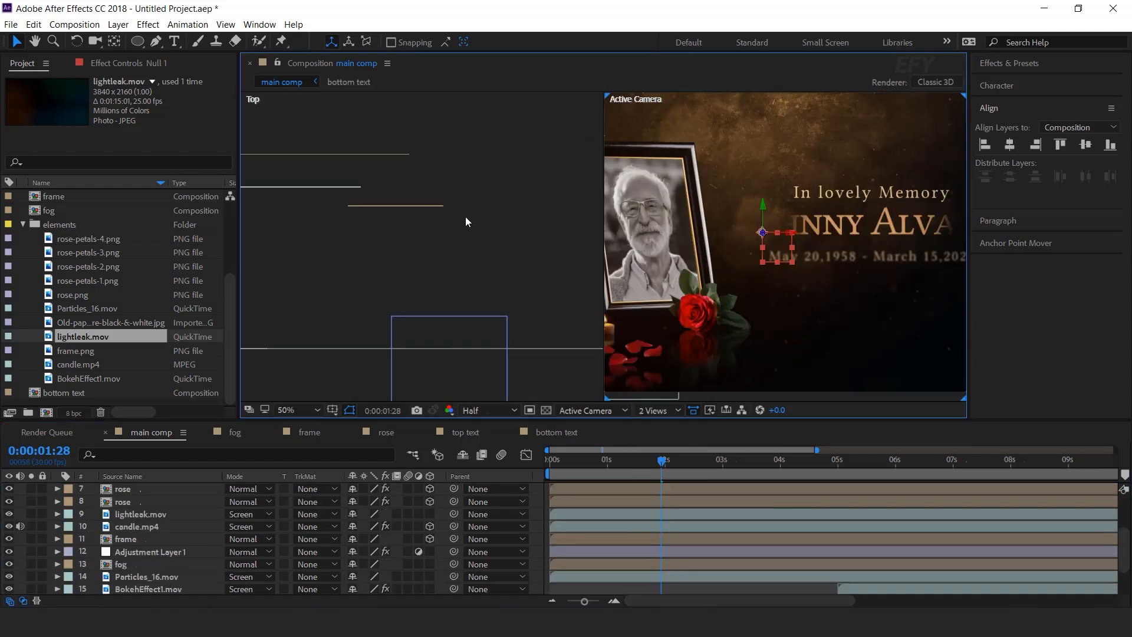
pyautogui.moveTo(458, 173); pyautogui.dragTo(301, 266)
pyautogui.moveTo(411, 238); pyautogui.dragTo(411, 278)
pyautogui.scroll(-2, 776, 326)
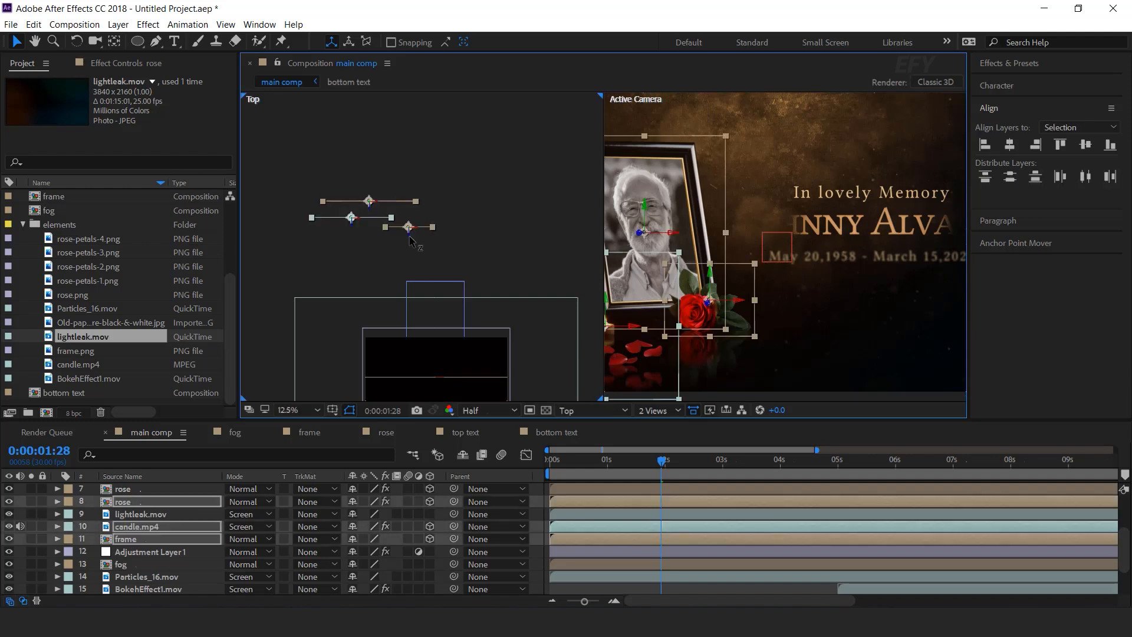
pyautogui.scroll(2, 776, 327)
# Recentre the view and nudge the rose, candle and frame slightly left.
pyautogui.press('space')
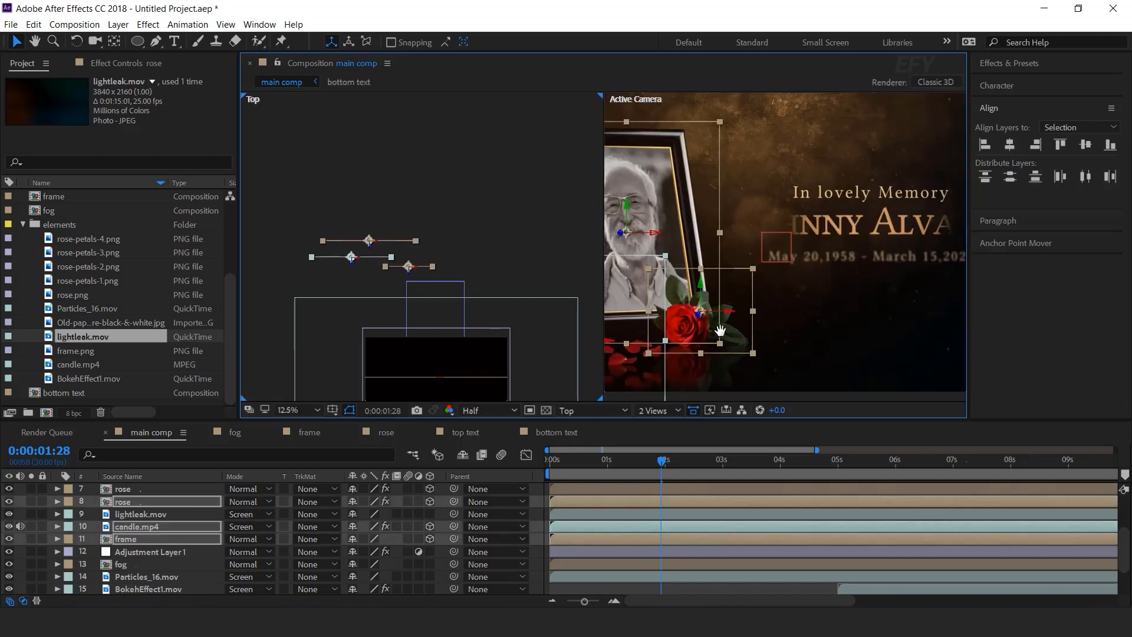
pyautogui.moveTo(720, 331); pyautogui.dragTo(878, 295)
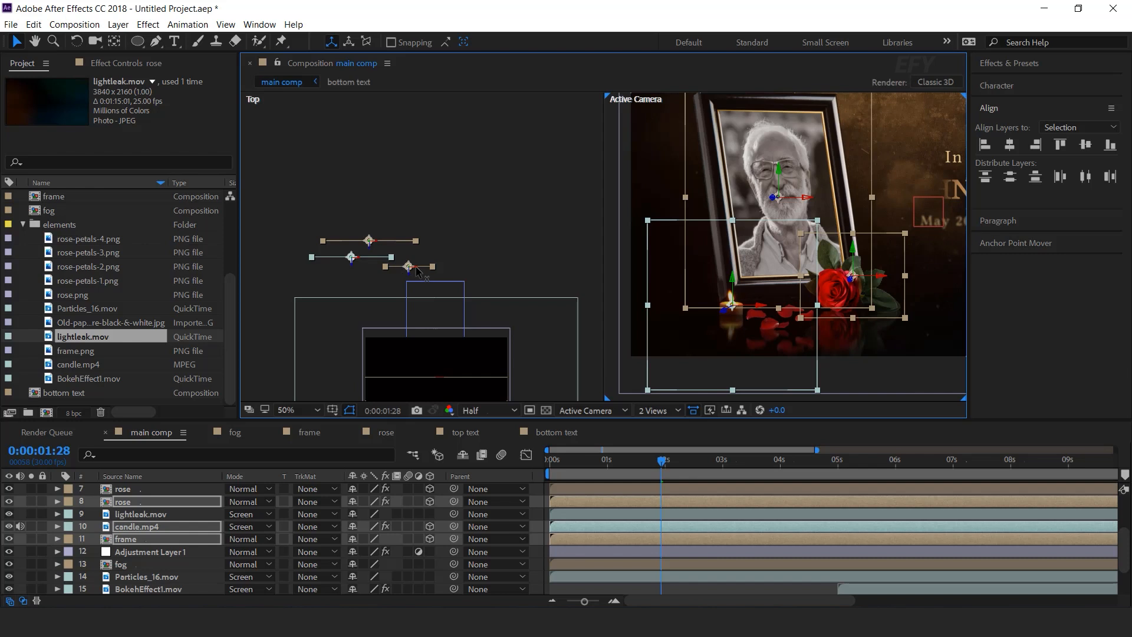
pyautogui.moveTo(416, 271); pyautogui.dragTo(413, 270)
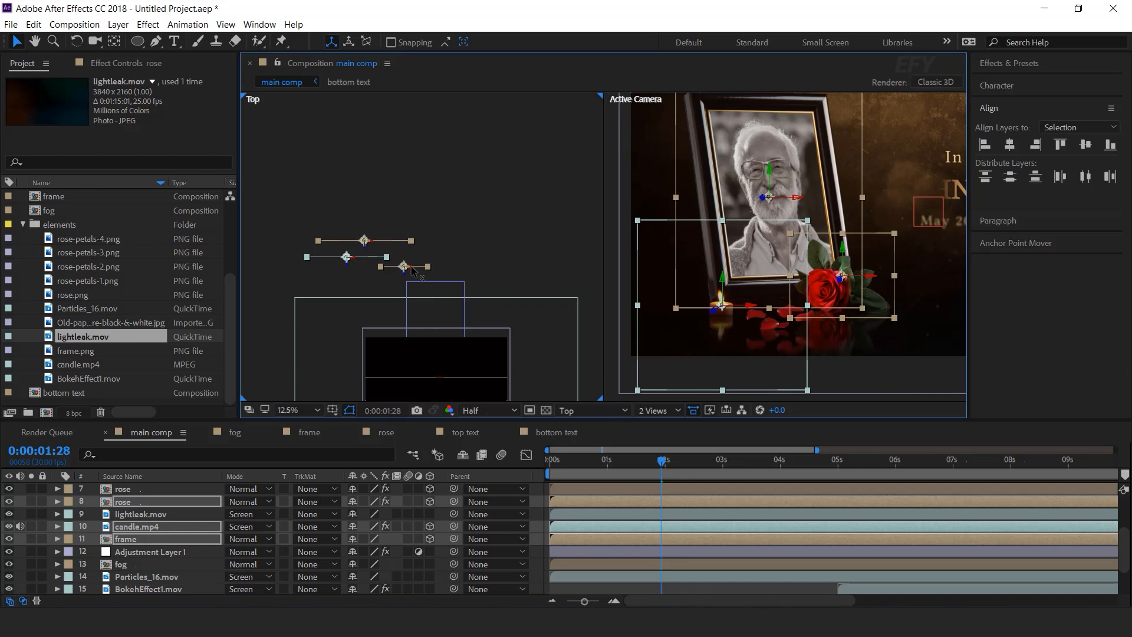
pyautogui.click(535, 500)
# Return to a single camera view, recentre the composition and check the scene.
pyautogui.click(659, 410)
pyautogui.click(627, 391)
pyautogui.press('space')
pyautogui.moveTo(806, 243); pyautogui.dragTo(680, 269)
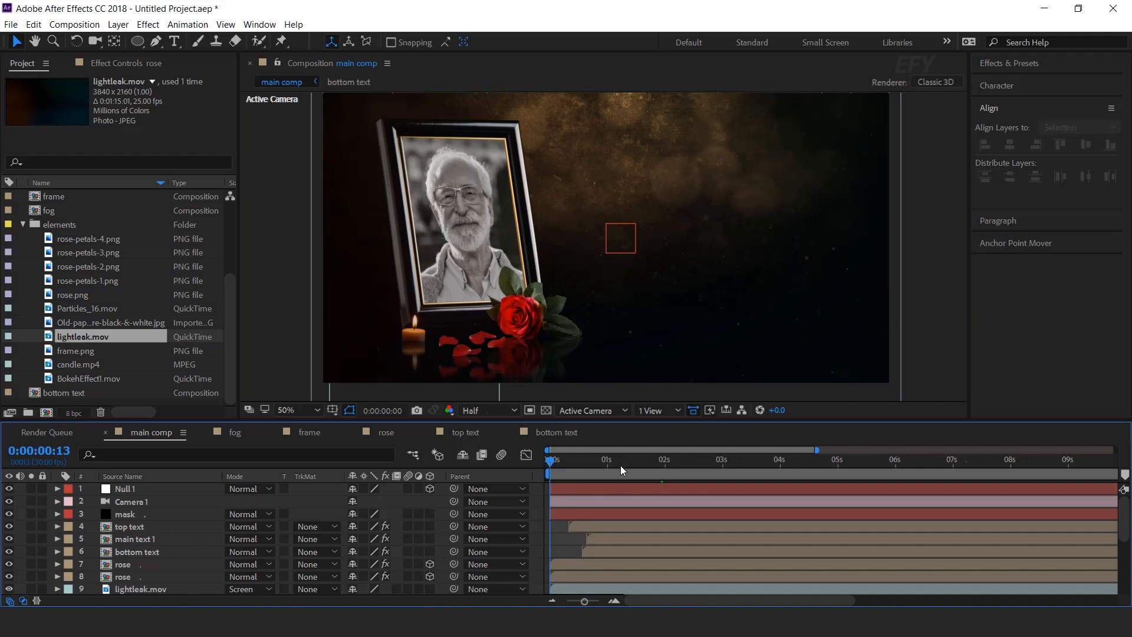
pyautogui.moveTo(620, 465); pyautogui.dragTo(720, 464)
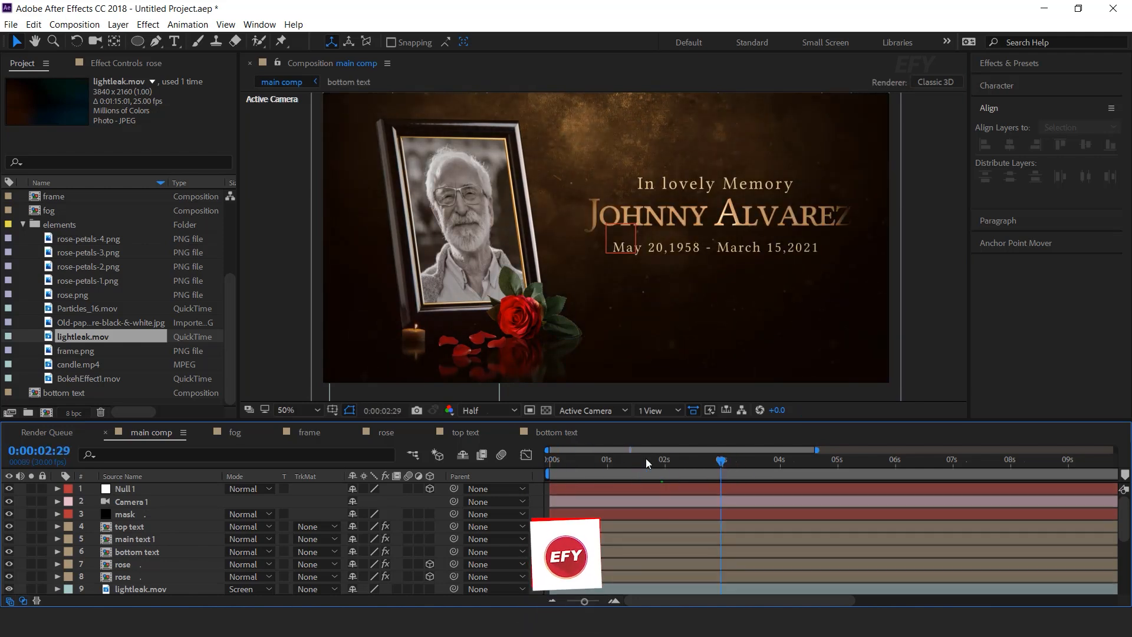
# Keyframe Camera 1's Position at 2:29 and set Z to -3452.7 at 0:00.
pyautogui.click(151, 500)
pyautogui.press('p')
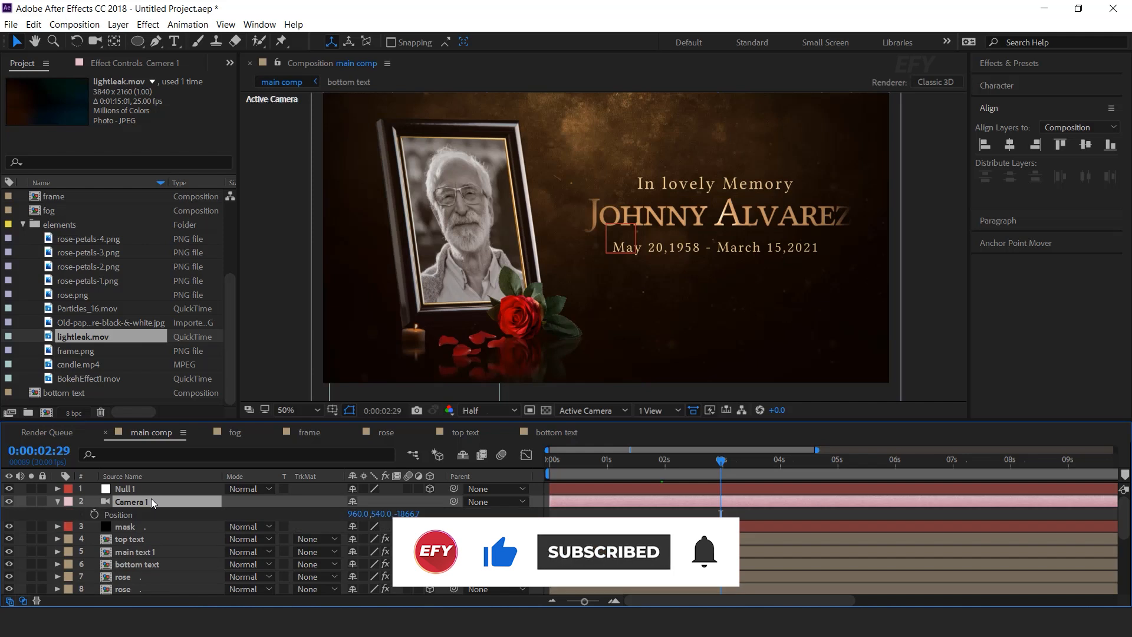
pyautogui.click(94, 515)
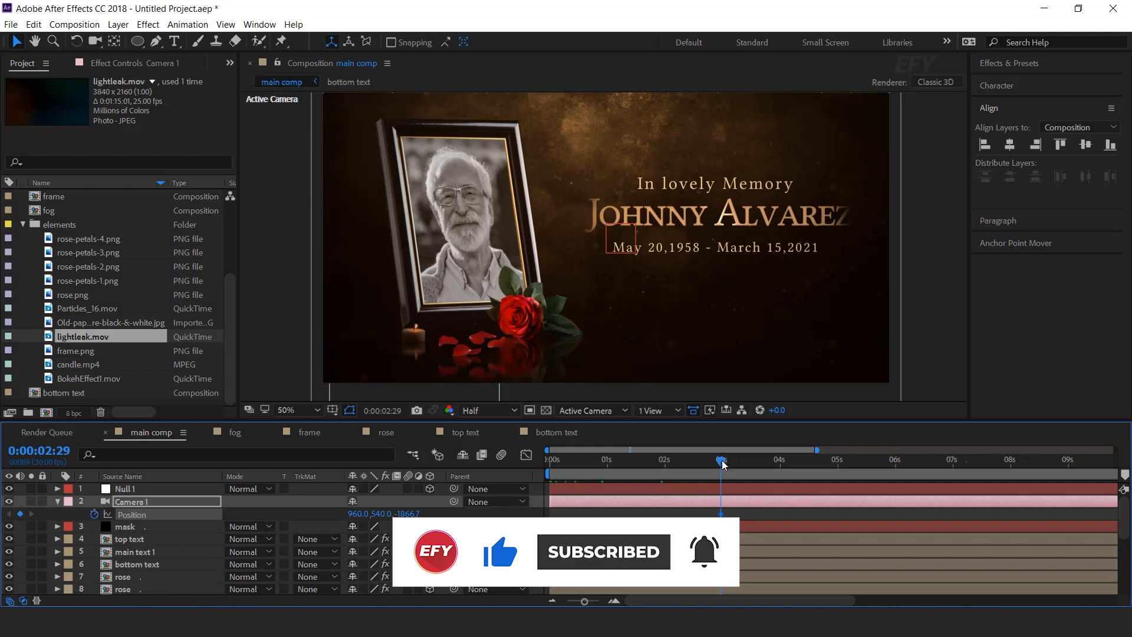
pyautogui.press('Home')
pyautogui.moveTo(405, 513); pyautogui.dragTo(257, 501)
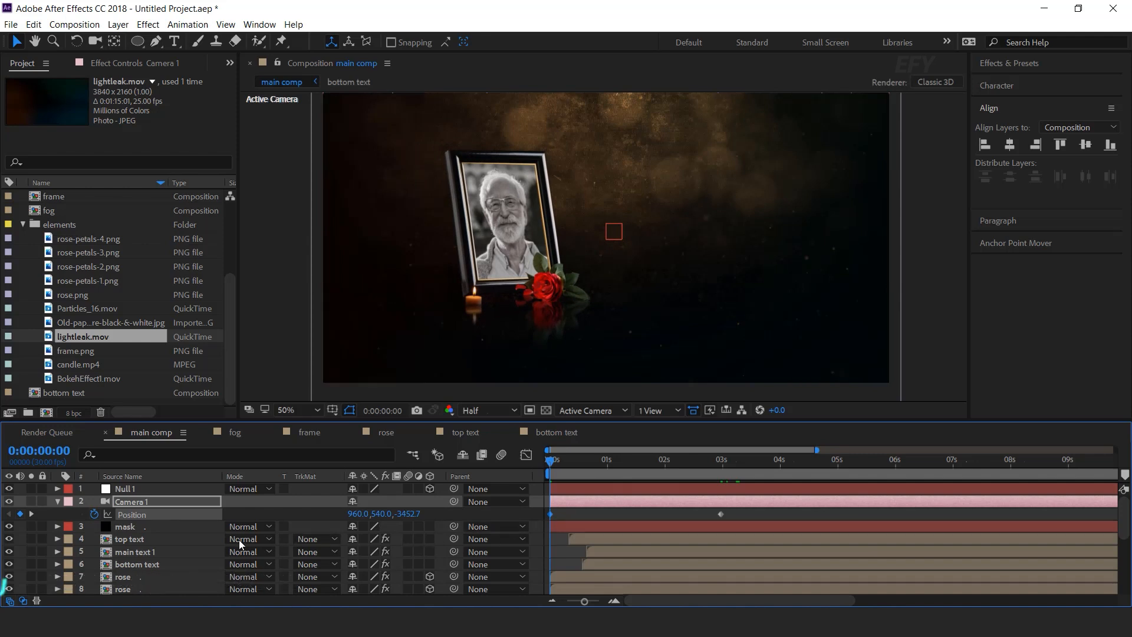
# Preview the camera push-in, then park the playhead just before one second.
pyautogui.scroll(-2, 161, 564)
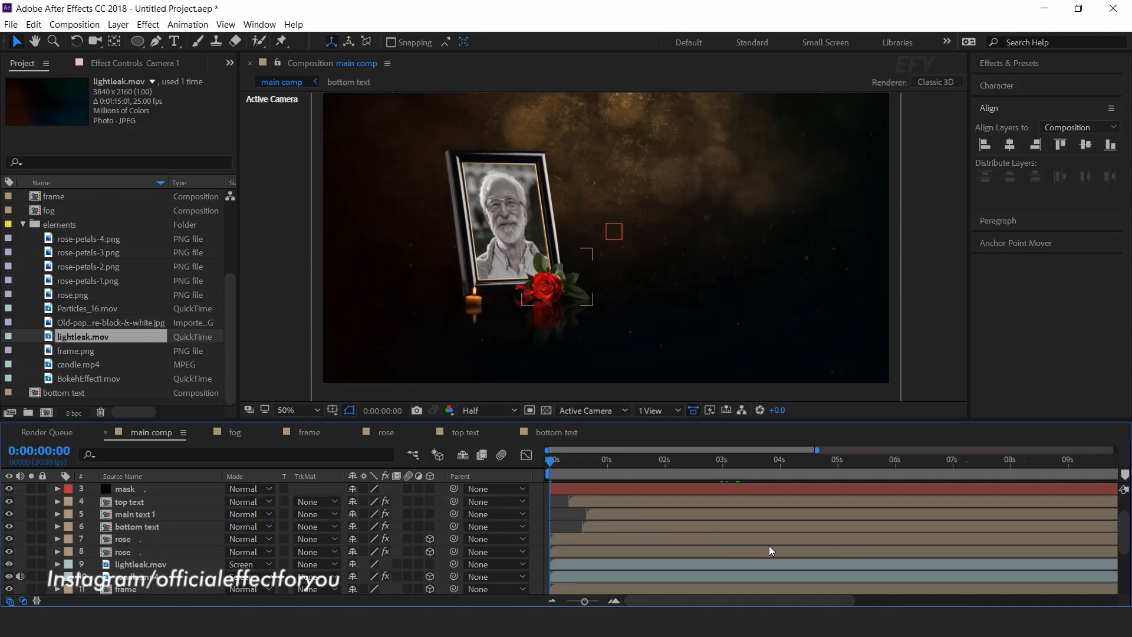
pyautogui.press('space')
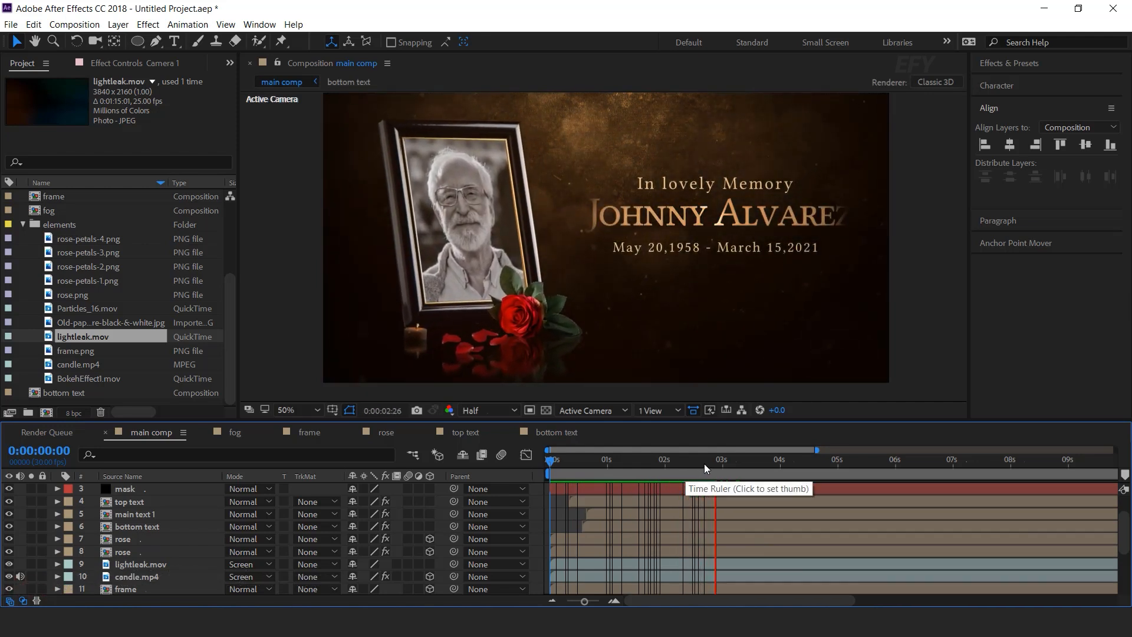
pyautogui.press('space')
pyautogui.moveTo(737, 463); pyautogui.dragTo(599, 465)
# In 2 Views, move the rose back in depth, left and lower beside the frame.
pyautogui.click(659, 410)
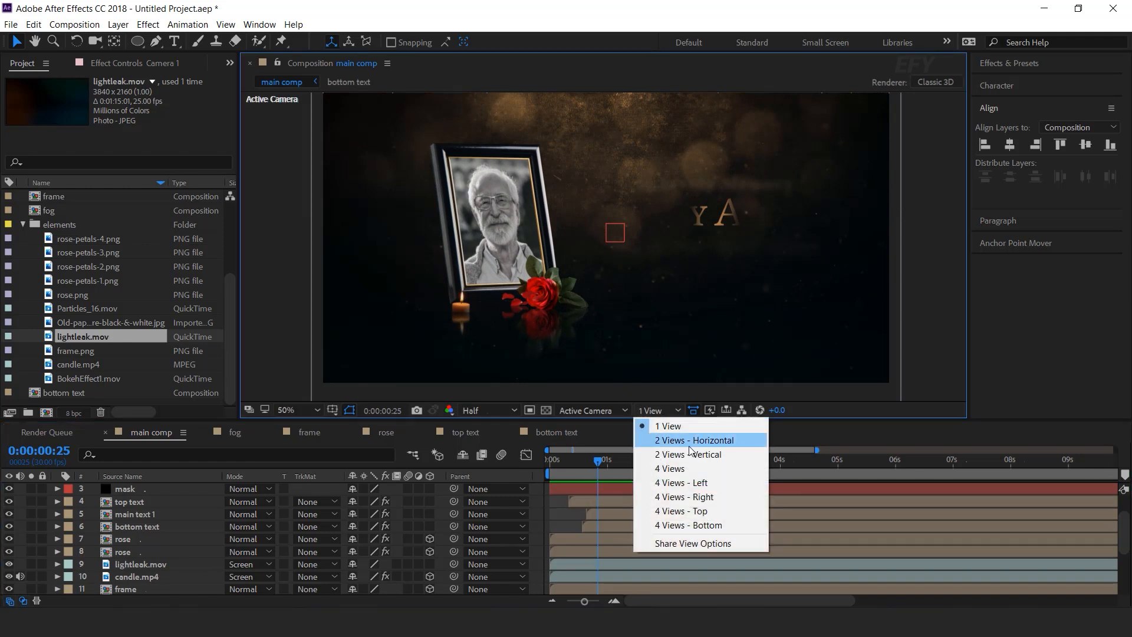
pyautogui.click(690, 444)
pyautogui.moveTo(533, 297); pyautogui.dragTo(525, 253)
pyautogui.click(134, 537)
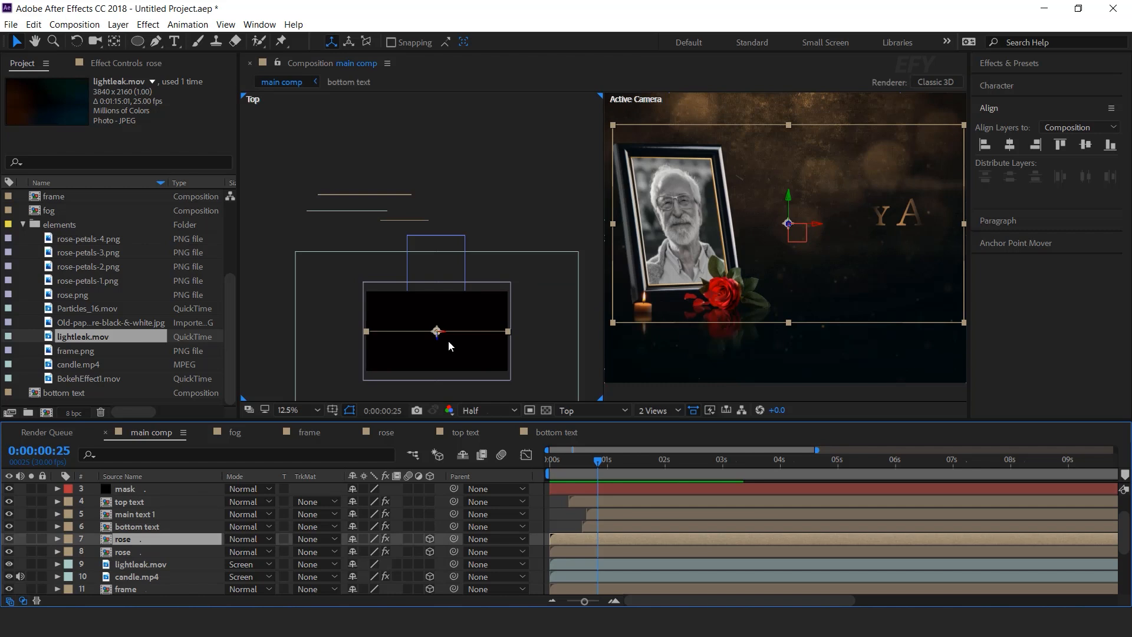
pyautogui.moveTo(448, 332); pyautogui.dragTo(450, 225)
pyautogui.moveTo(820, 224); pyautogui.dragTo(692, 245)
pyautogui.moveTo(735, 199); pyautogui.dragTo(735, 226)
pyautogui.scroll(1, 692, 334)
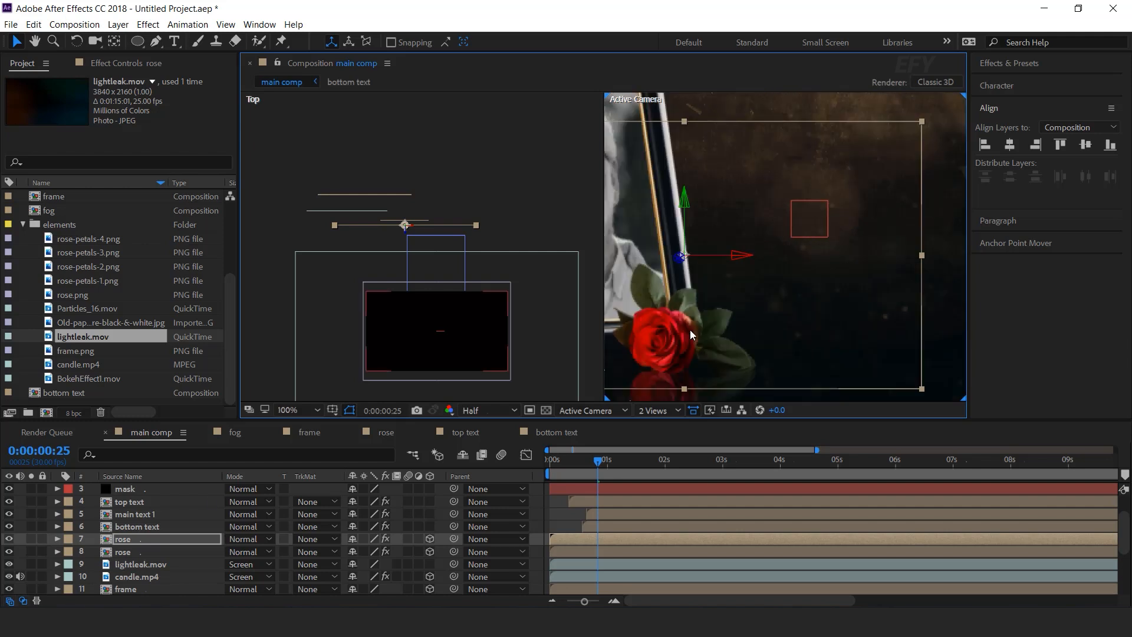
# Fine-tune the rose's position and enlarge it to 154% scale.
pyautogui.click(403, 195)
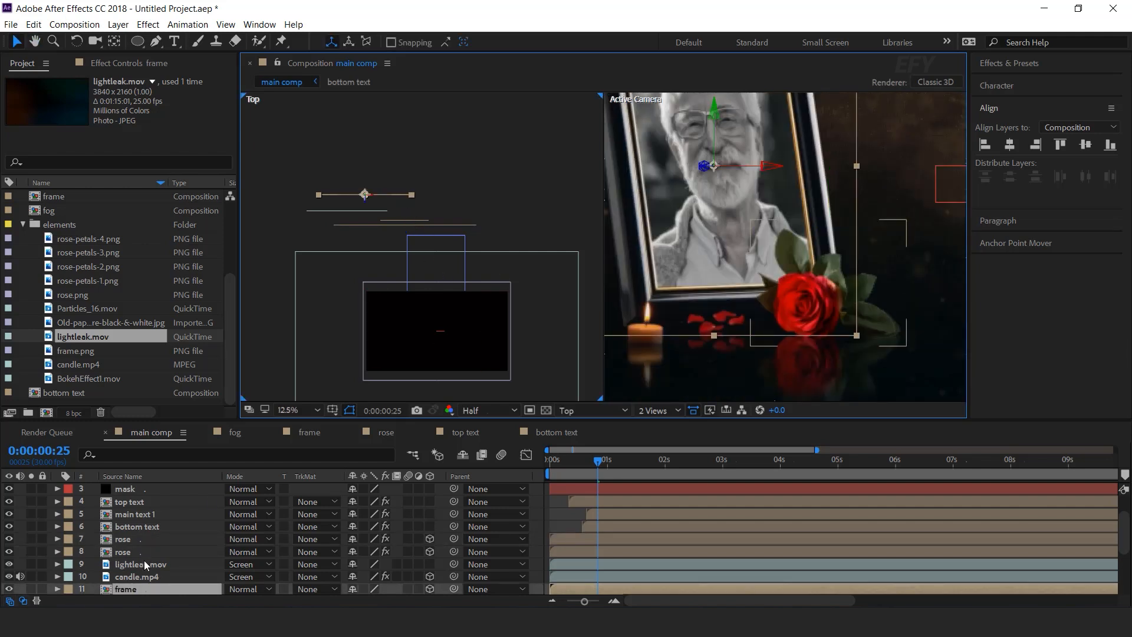
pyautogui.click(165, 539)
pyautogui.moveTo(405, 237); pyautogui.dragTo(405, 216)
pyautogui.moveTo(883, 223); pyautogui.dragTo(867, 226)
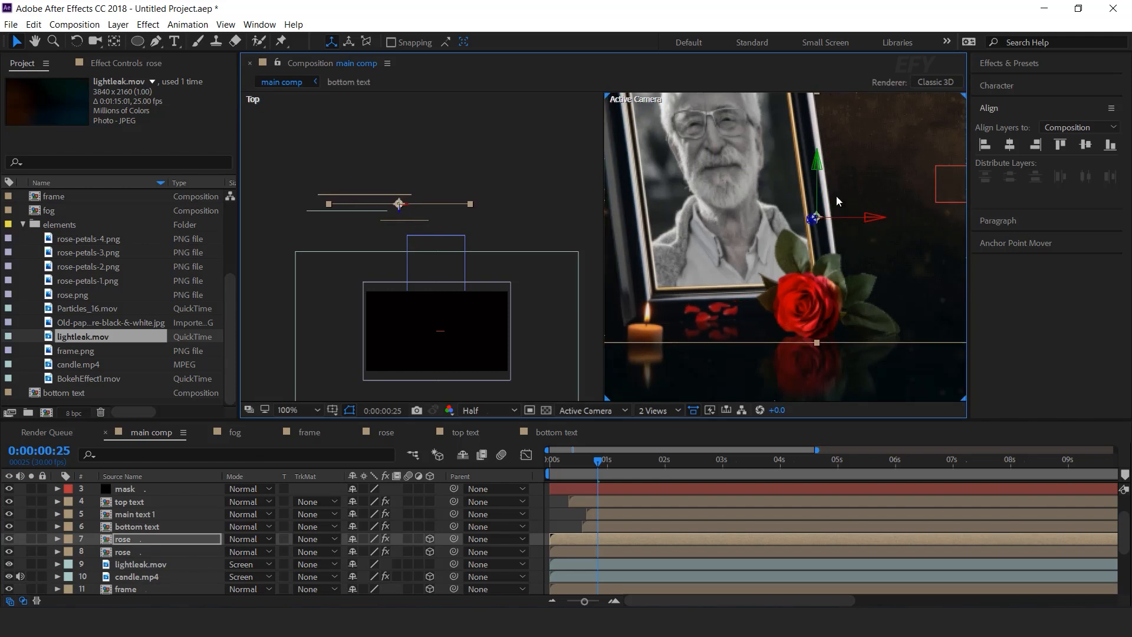
pyautogui.moveTo(819, 158); pyautogui.dragTo(818, 167)
pyautogui.press('s')
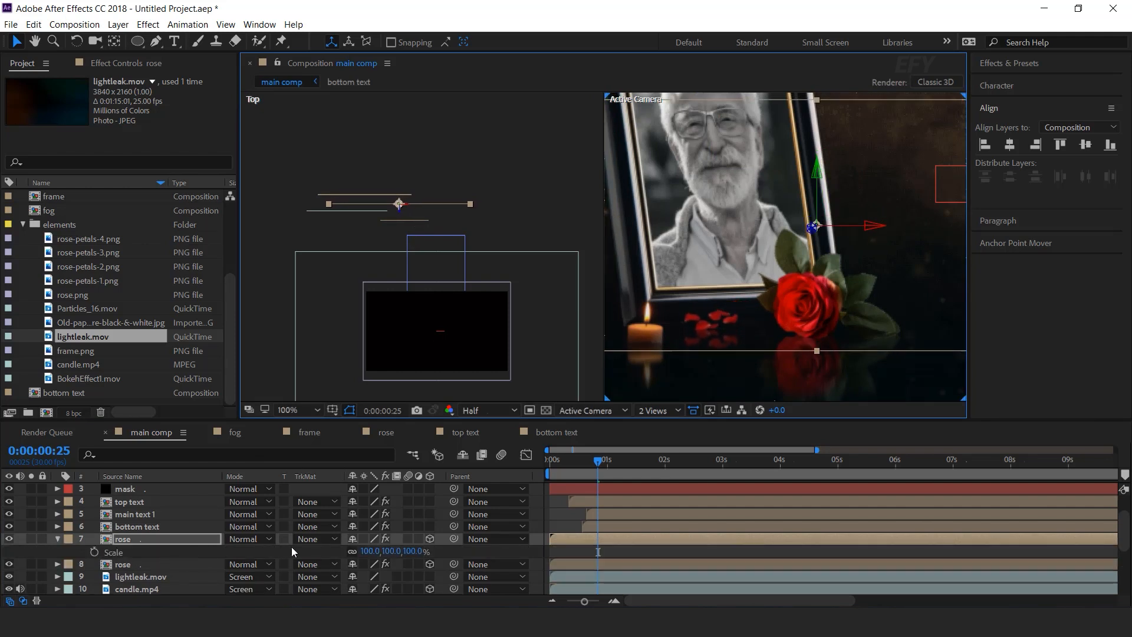
pyautogui.moveTo(416, 551); pyautogui.dragTo(457, 550)
# Move the petals right and farther back, then return to a single view.
pyautogui.moveTo(875, 226); pyautogui.dragTo(872, 93)
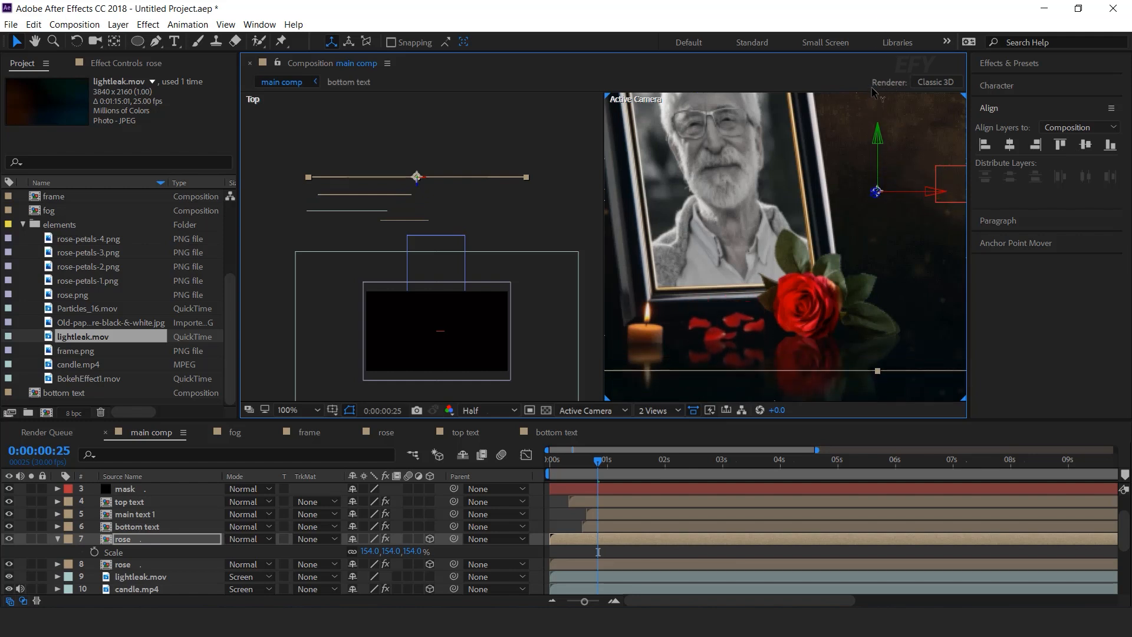
pyautogui.moveTo(417, 186); pyautogui.dragTo(418, 213)
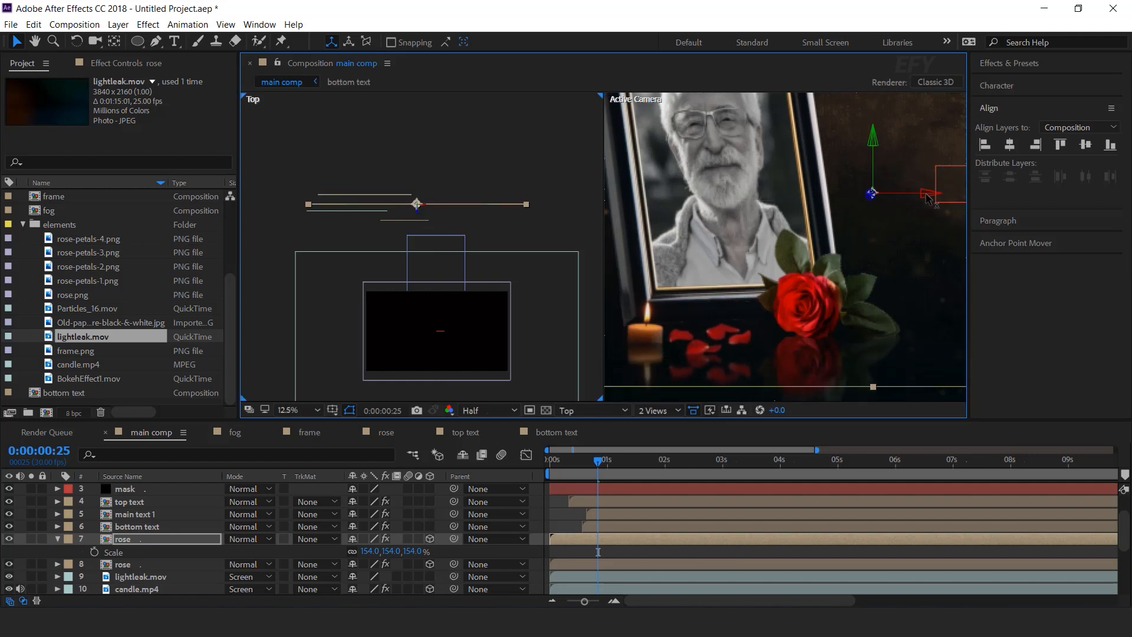
pyautogui.moveTo(927, 197); pyautogui.dragTo(960, 194)
pyautogui.click(658, 410)
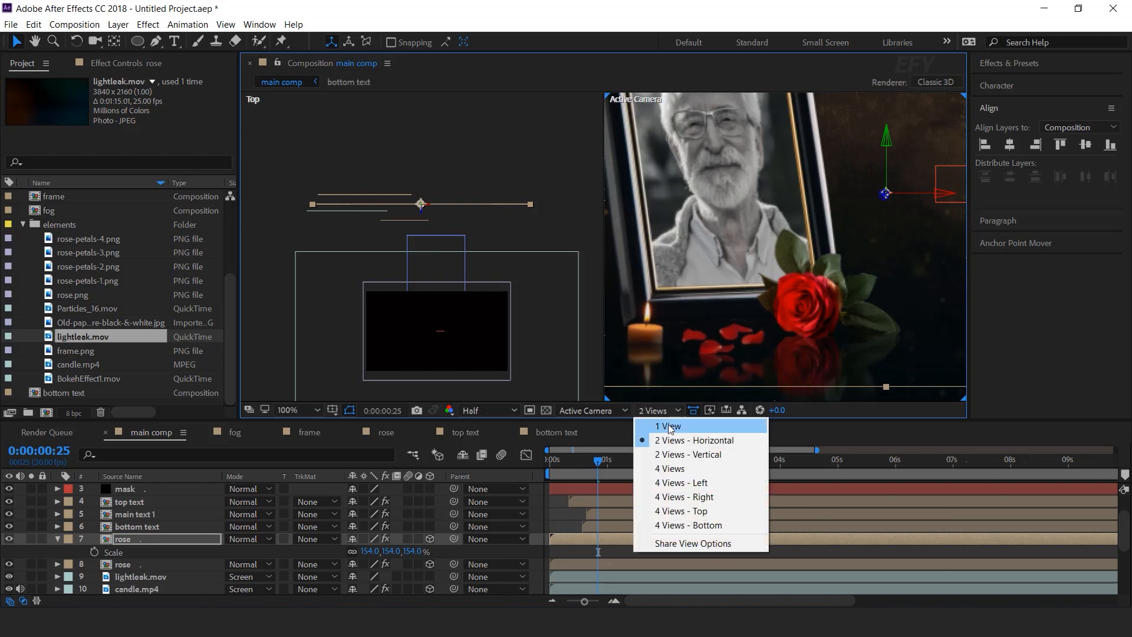
pyautogui.click(662, 436)
pyautogui.click(541, 475)
pyautogui.scroll(-1, 793, 264)
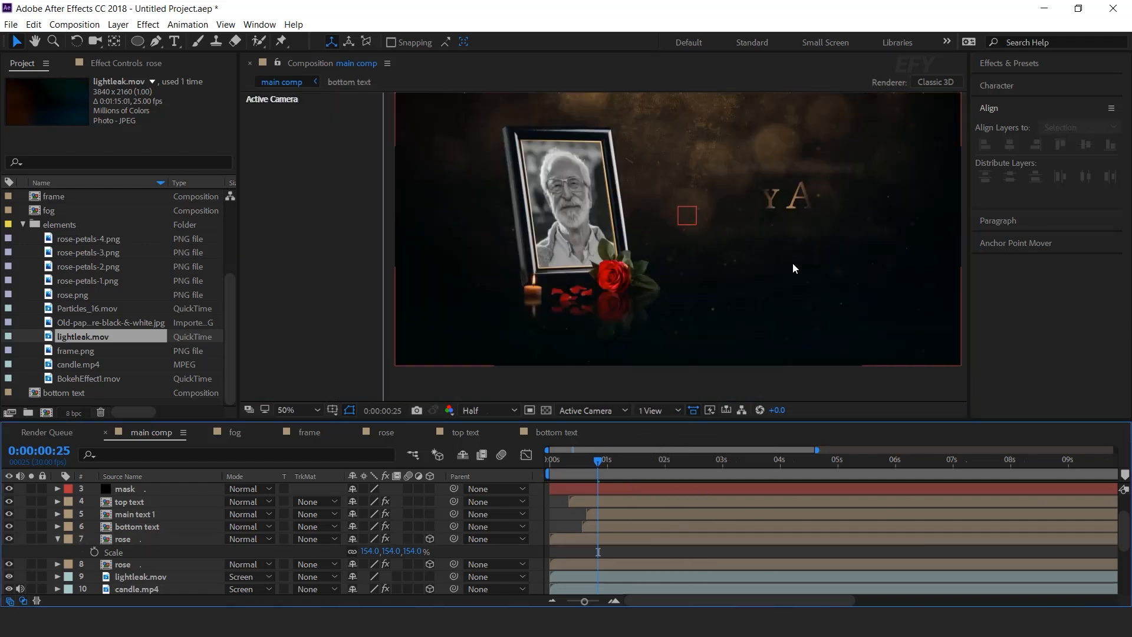
# Preview the scene and ease Camera 1 into its final position keyframe.
pyautogui.press('space')
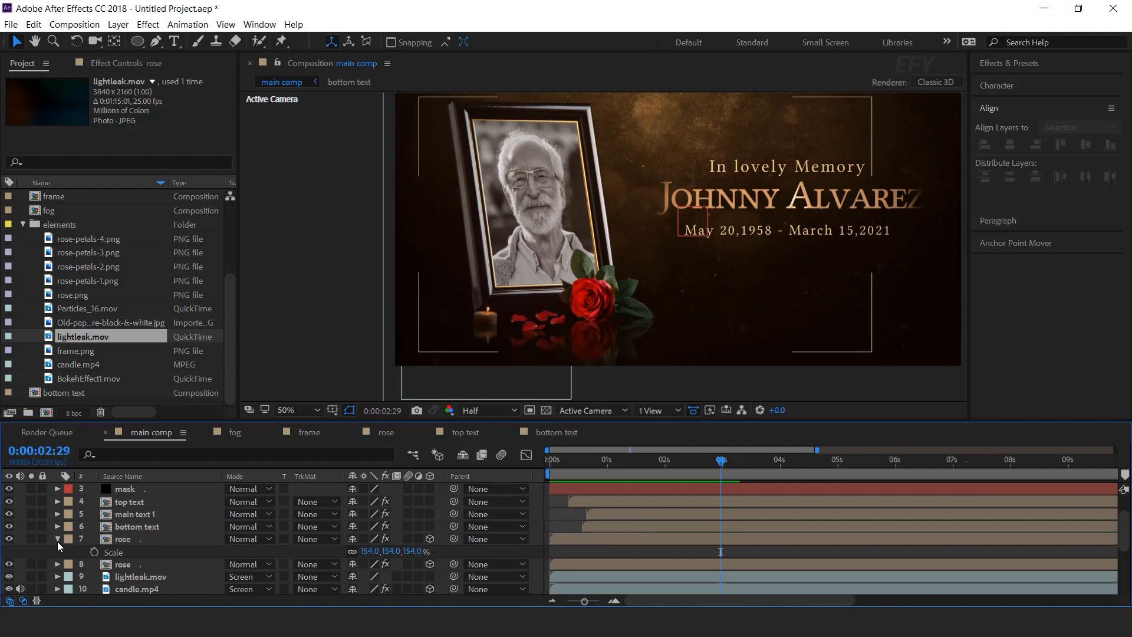
pyautogui.click(58, 540)
pyautogui.scroll(2, 147, 533)
pyautogui.click(147, 502)
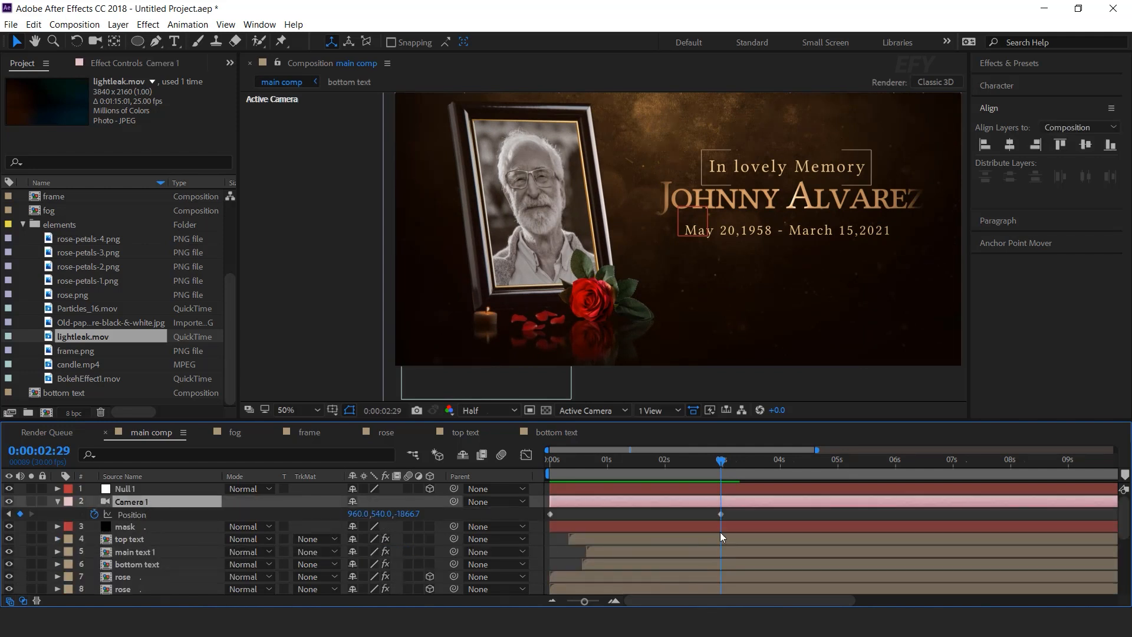
pyautogui.moveTo(749, 511); pyautogui.dragTo(705, 520)
pyautogui.rightClick(720, 514)
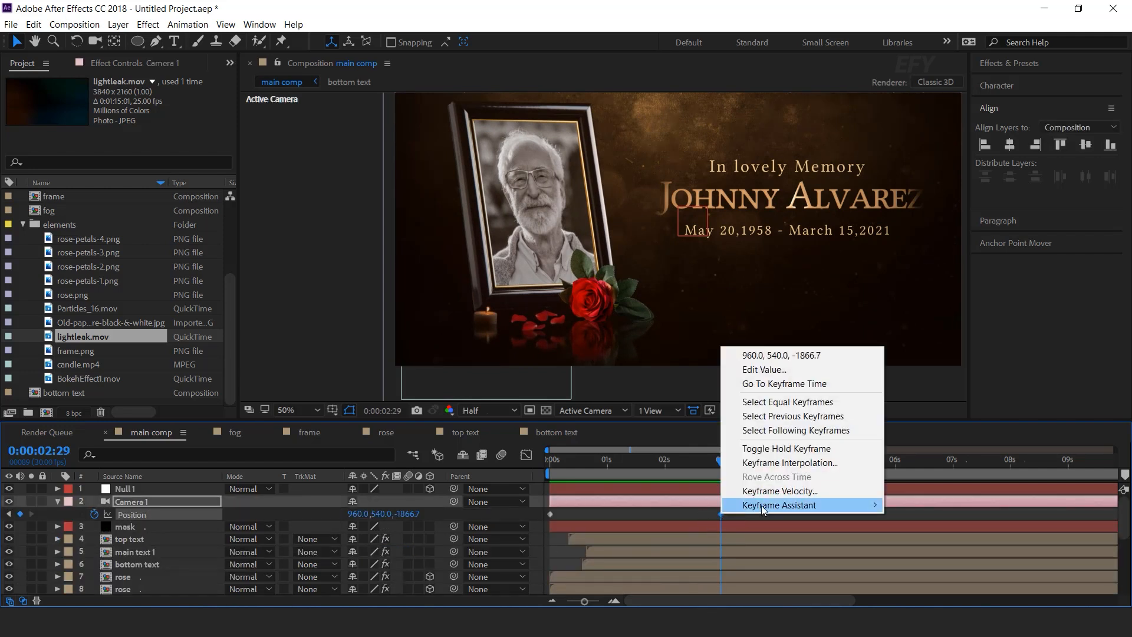
pyautogui.moveTo(762, 505)
pyautogui.click(504, 420)
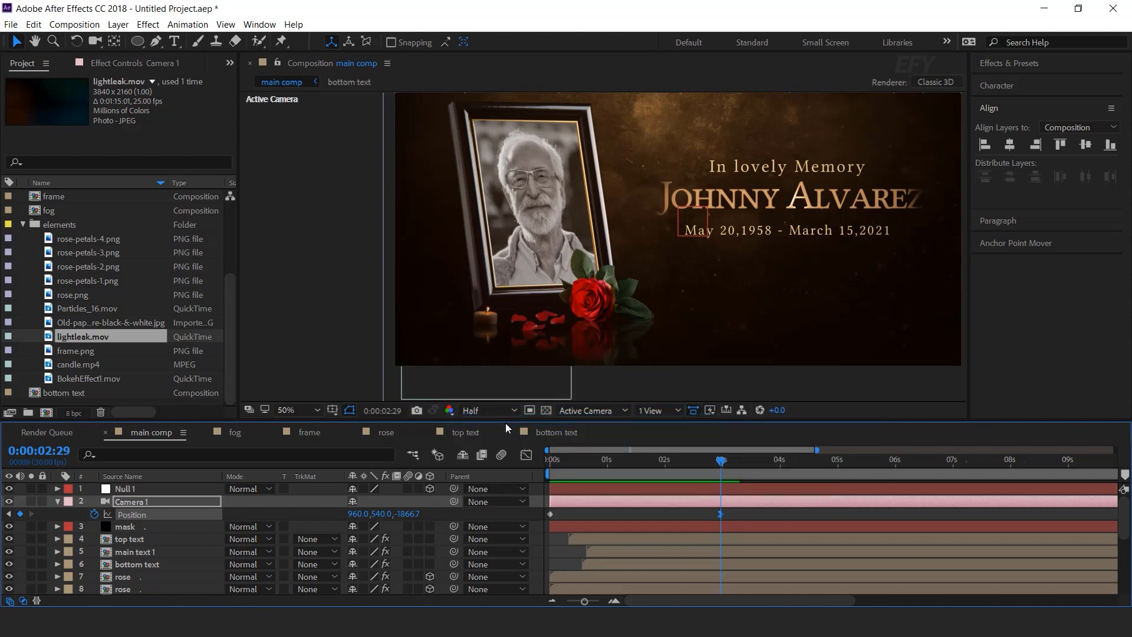
# Smooth the camera's speed curve in the graph and preview from the start.
pyautogui.click(526, 456)
pyautogui.moveTo(674, 569); pyautogui.dragTo(669, 566)
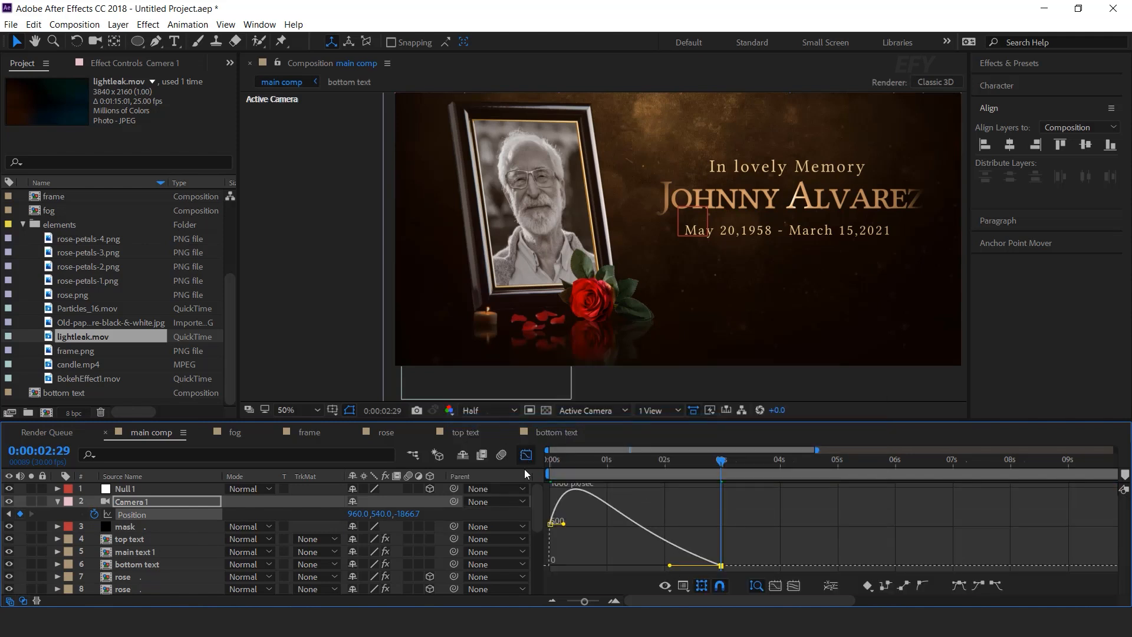
pyautogui.click(526, 456)
pyautogui.press('Home')
pyautogui.press('space')
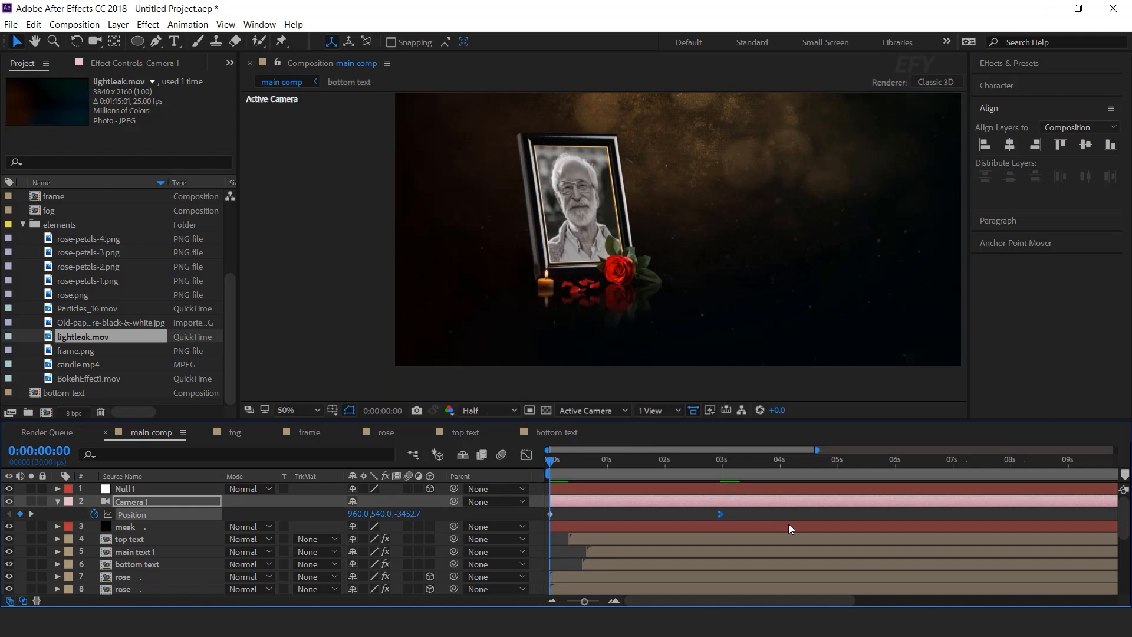
pyautogui.press('space')
# Pull the camera's start back to 960,540,-4023.7 and preview up to 0:00:02:25.
pyautogui.moveTo(409, 513)
pyautogui.mouseDown()
pyautogui.moveTo(348, 514)
pyautogui.moveTo(401, 519)
pyautogui.mouseUp()
pyautogui.press('space')
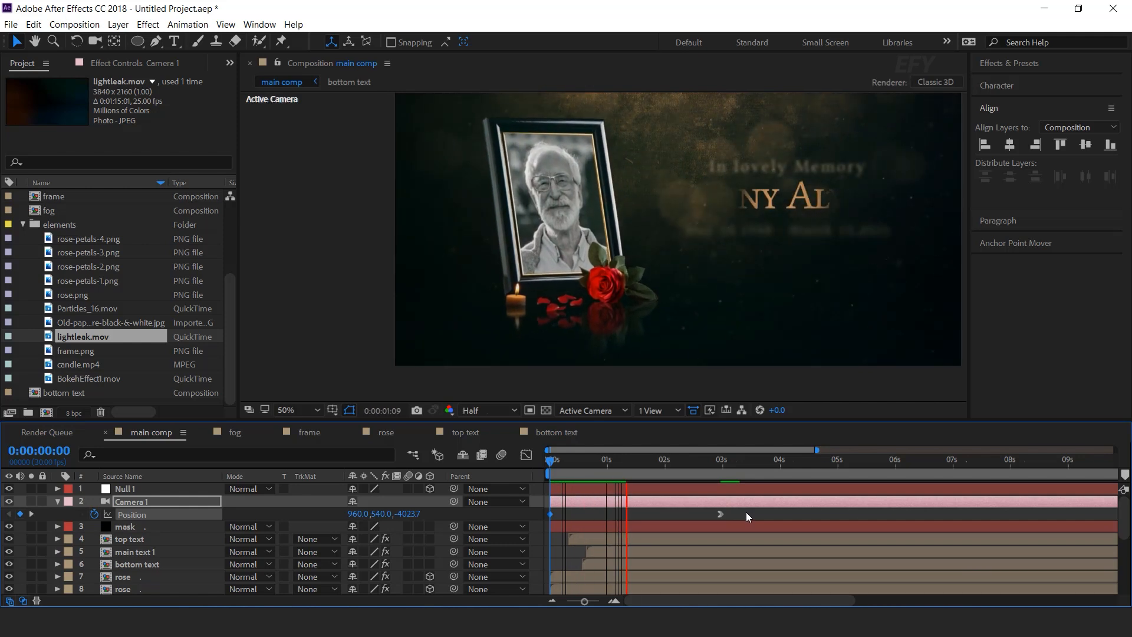
pyautogui.click(713, 462)
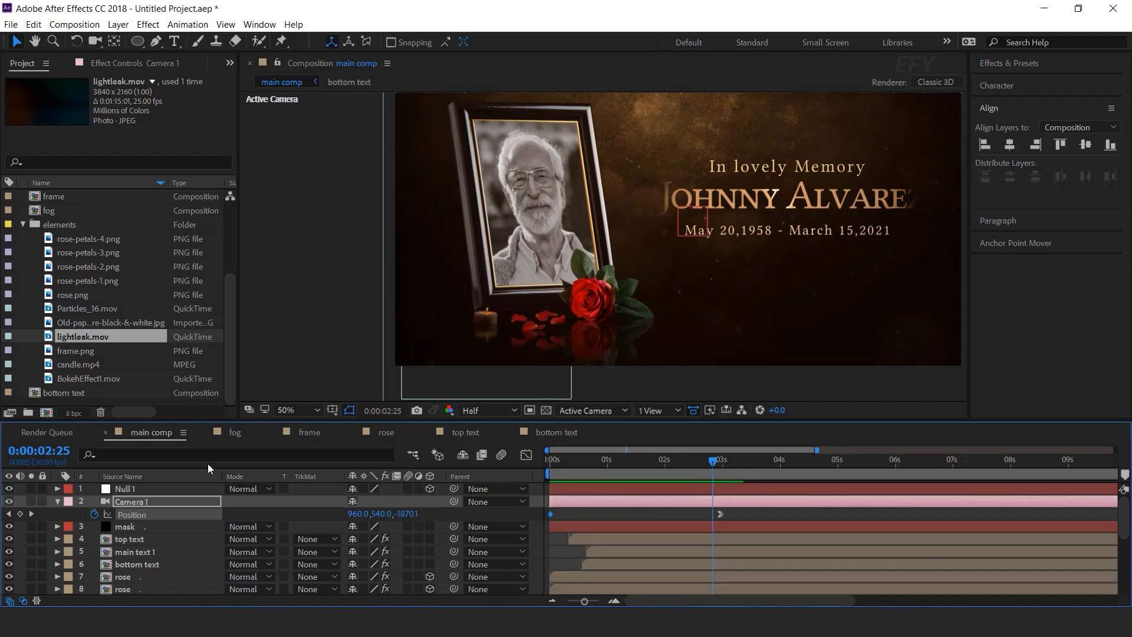
pyautogui.click(124, 489)
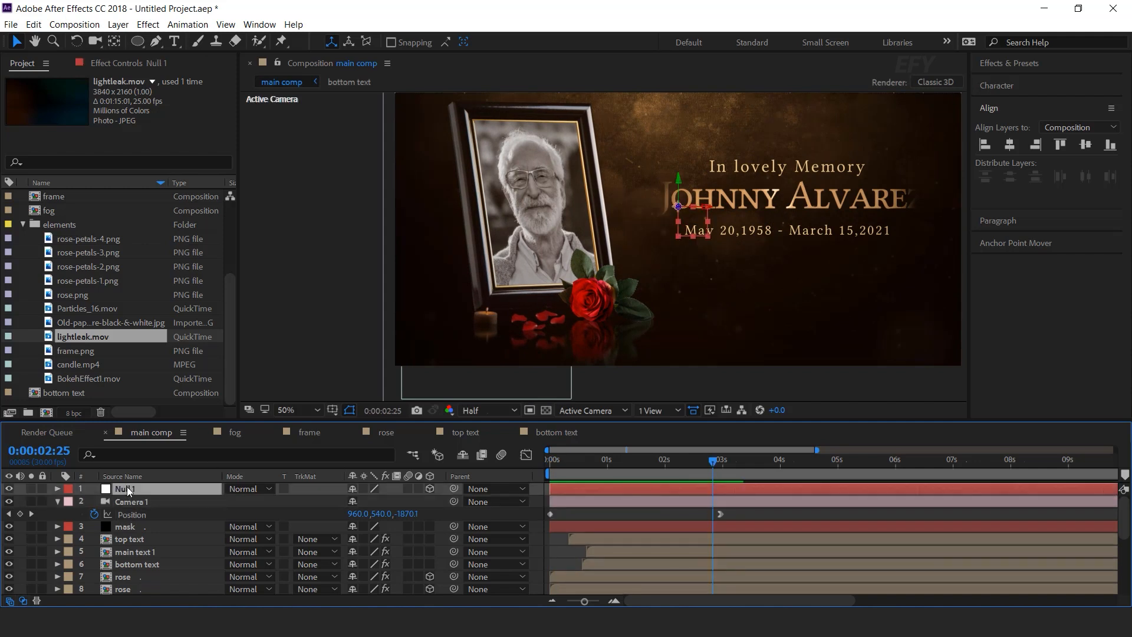
# Reveal Null 1's rotation and parent Camera 1 to Null 1.
pyautogui.press('r')
pyautogui.press('Home')
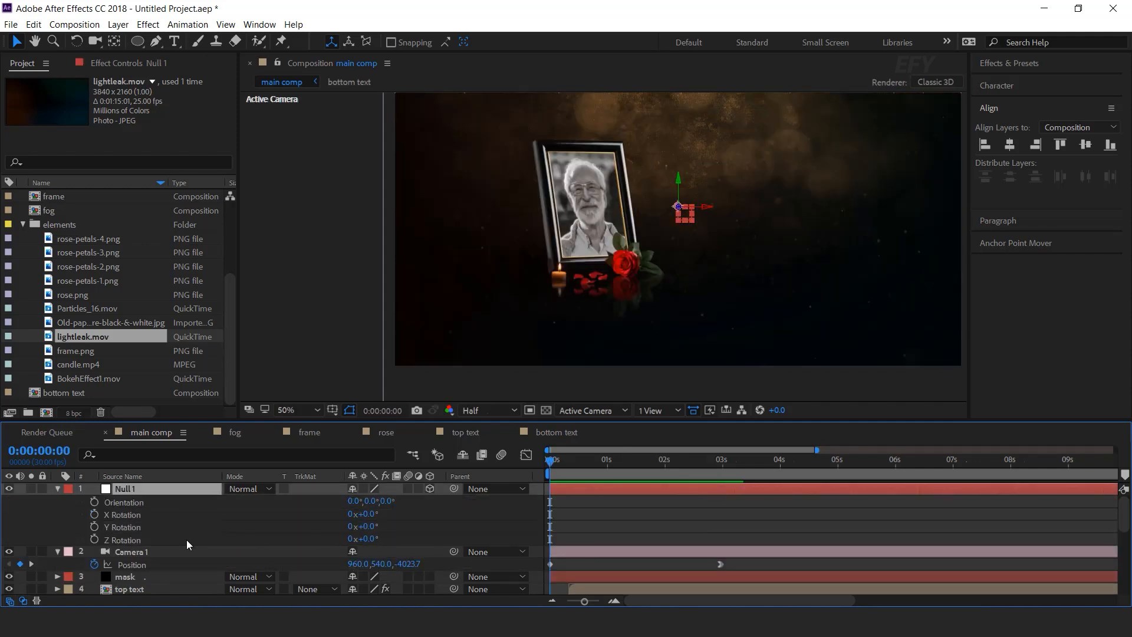
pyautogui.click(162, 554)
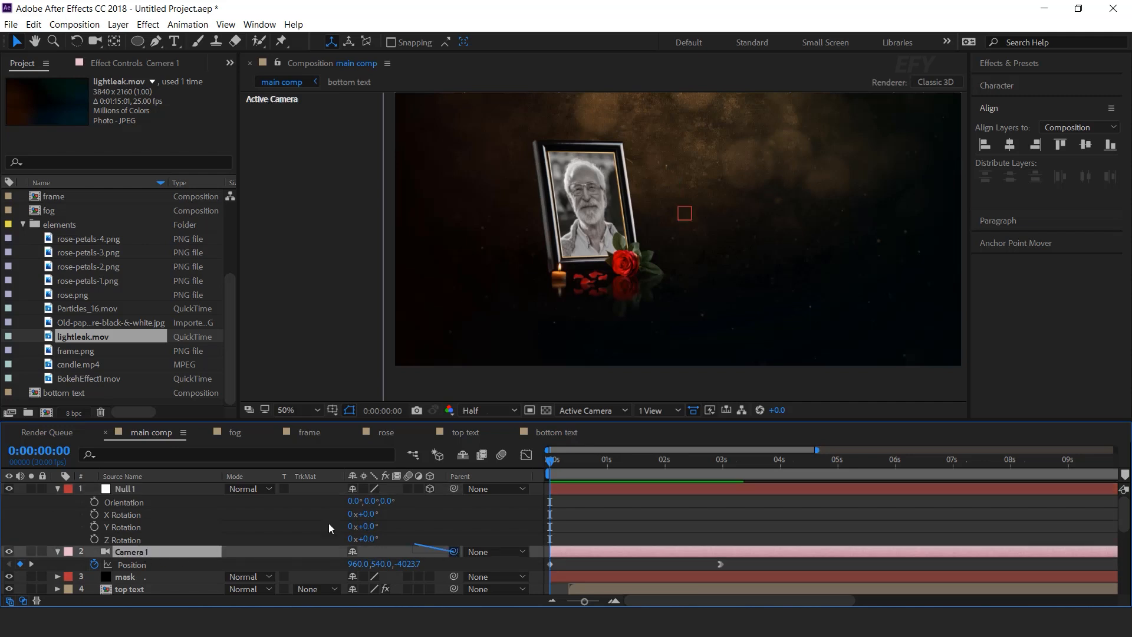
pyautogui.moveTo(144, 488); pyautogui.dragTo(144, 488)
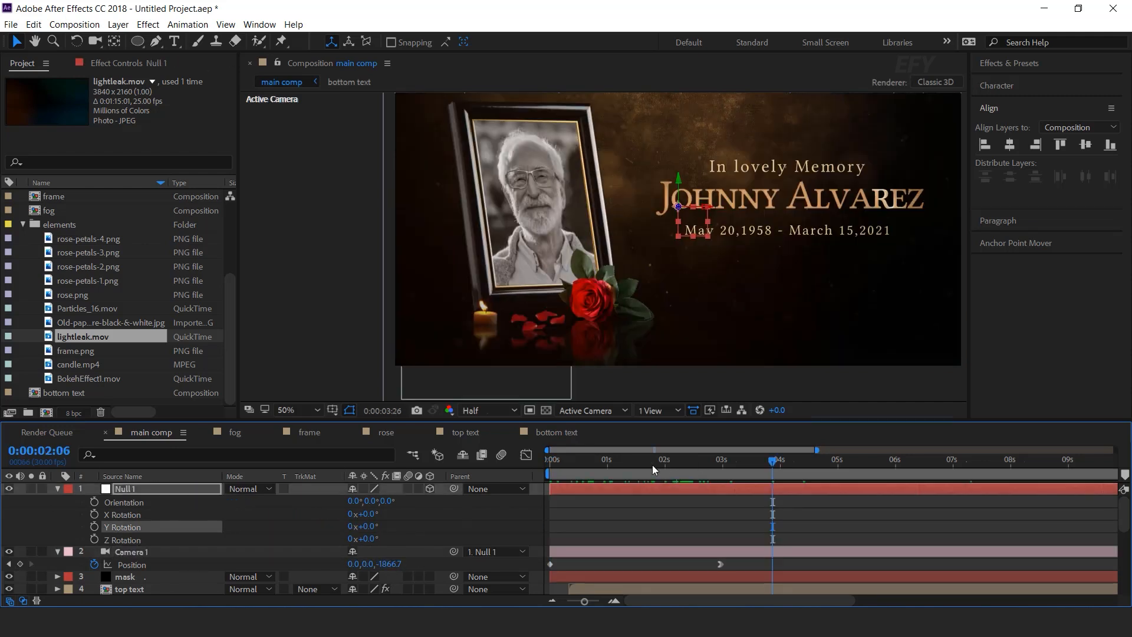
# Keyframe Null 1's Y Rotation from 0° near 2 s to +4.1° at 0:00:07:20.
pyautogui.moveTo(652, 464)
pyautogui.mouseDown()
pyautogui.moveTo(599, 465)
pyautogui.moveTo(670, 461)
pyautogui.mouseUp()
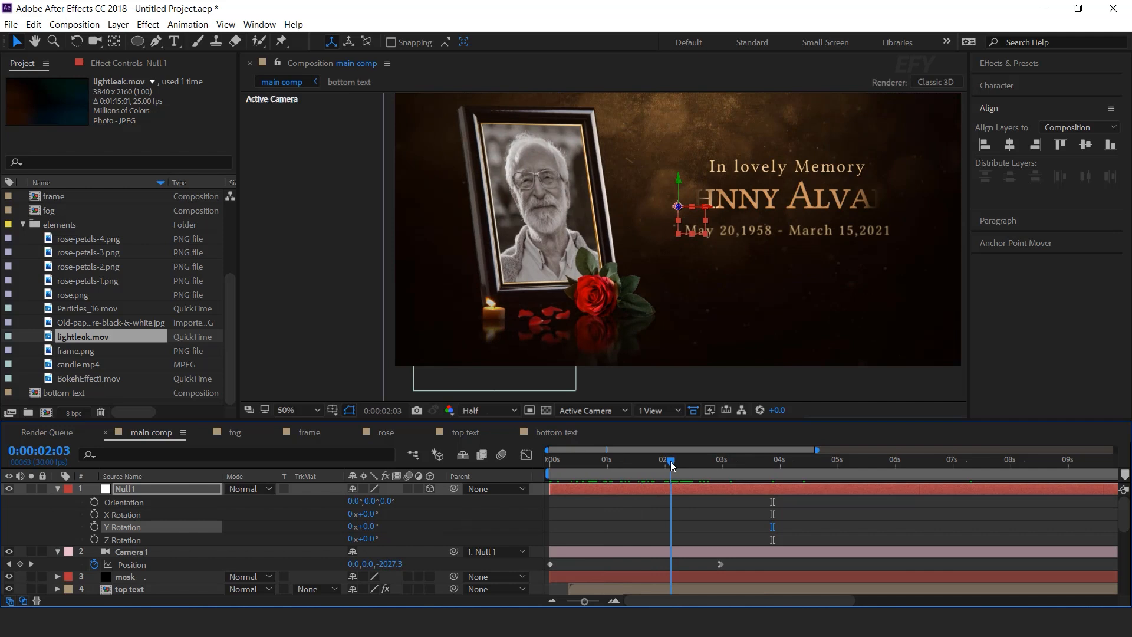
pyautogui.moveTo(699, 462); pyautogui.dragTo(992, 461)
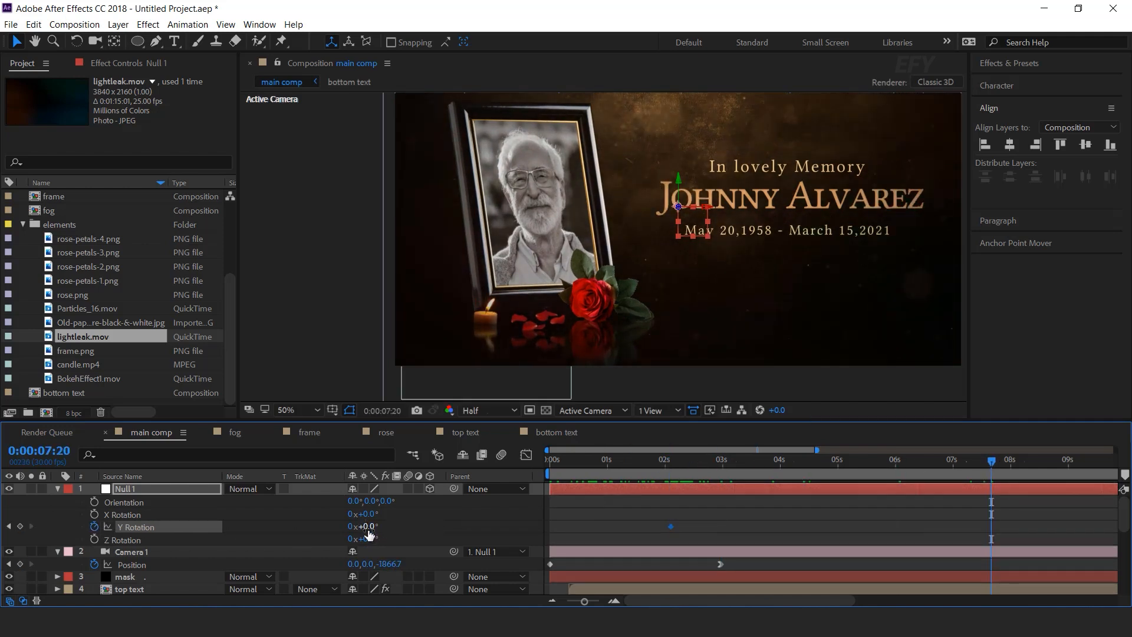
pyautogui.moveTo(369, 526); pyautogui.dragTo(421, 534)
pyautogui.moveTo(624, 462); pyautogui.dragTo(690, 462)
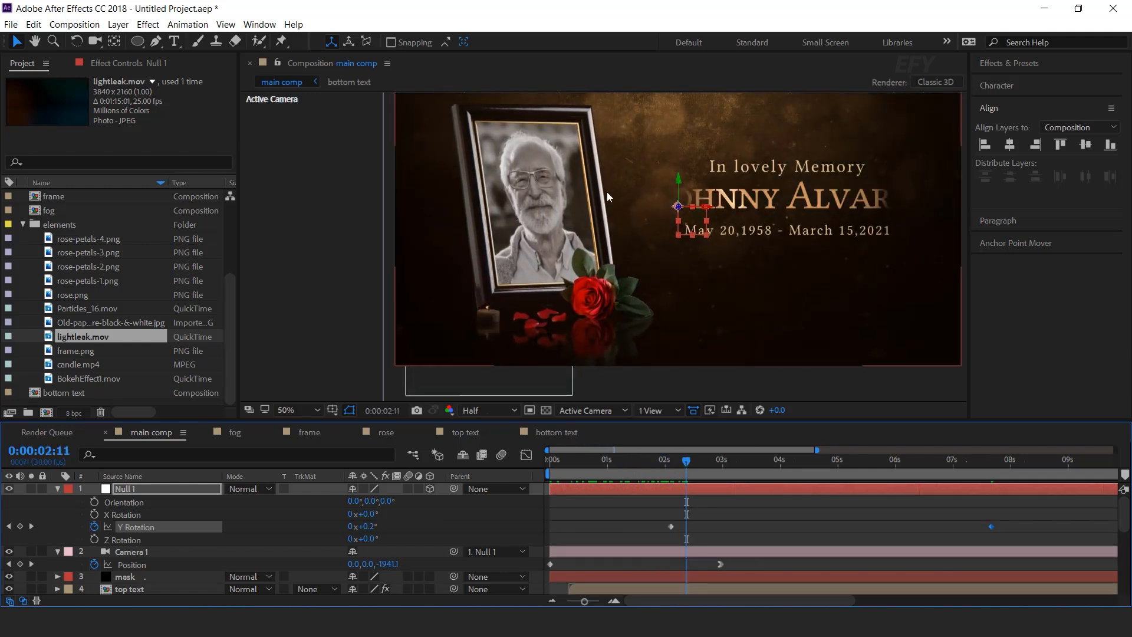
# Collapse the null and camera properties and review the orbit with the title reveal.
pyautogui.click(63, 486)
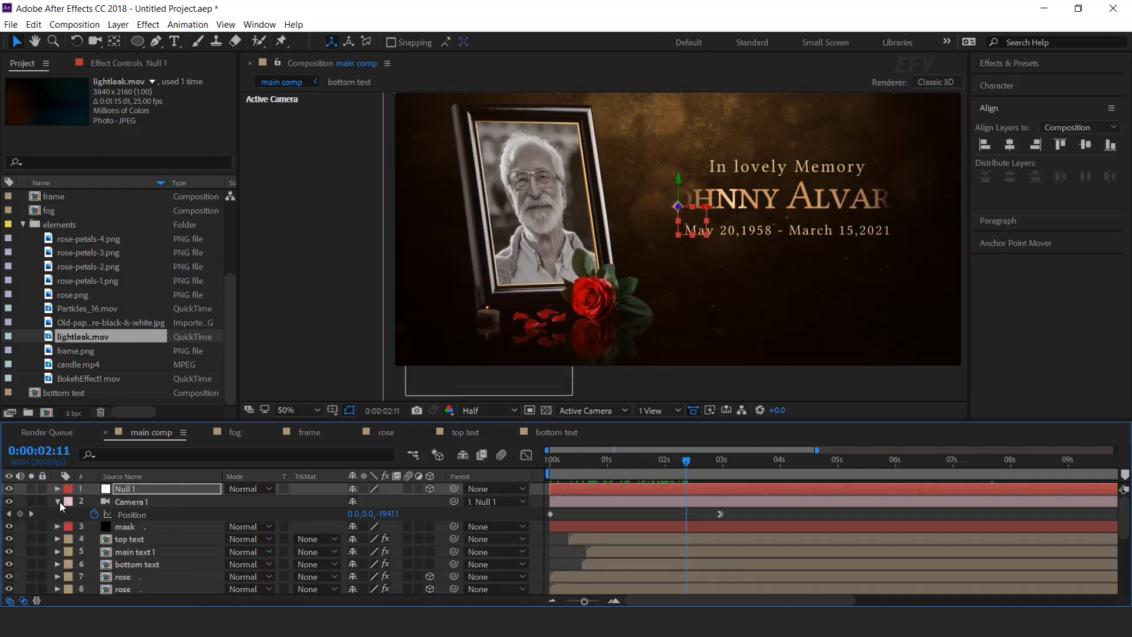
pyautogui.click(59, 501)
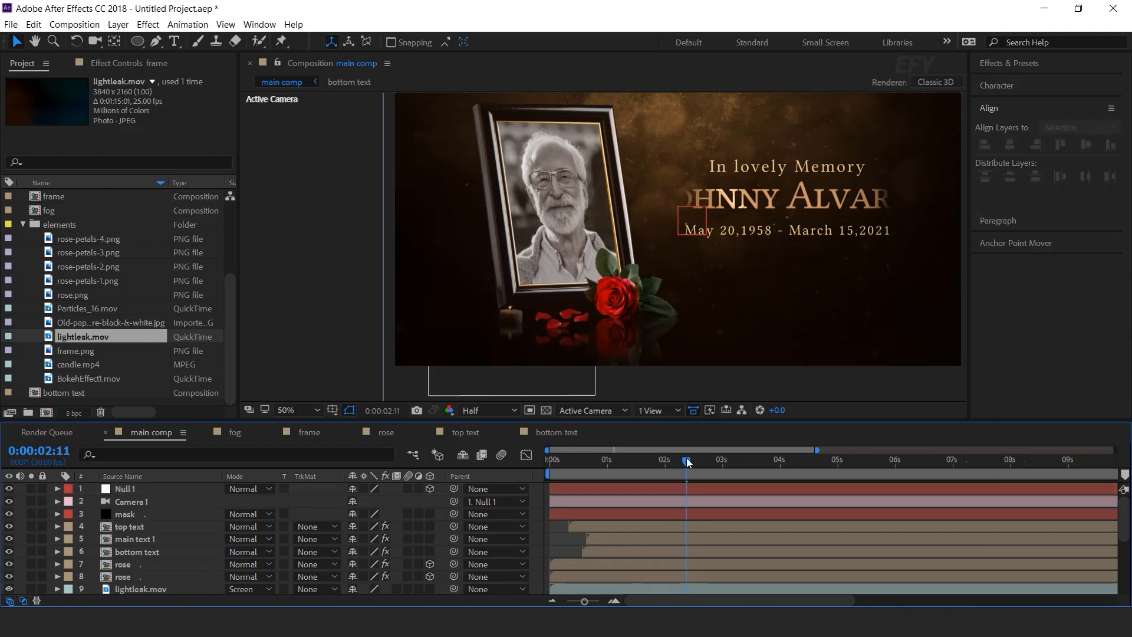
pyautogui.moveTo(688, 462); pyautogui.dragTo(754, 460)
pyautogui.press('Home')
pyautogui.click(575, 489)
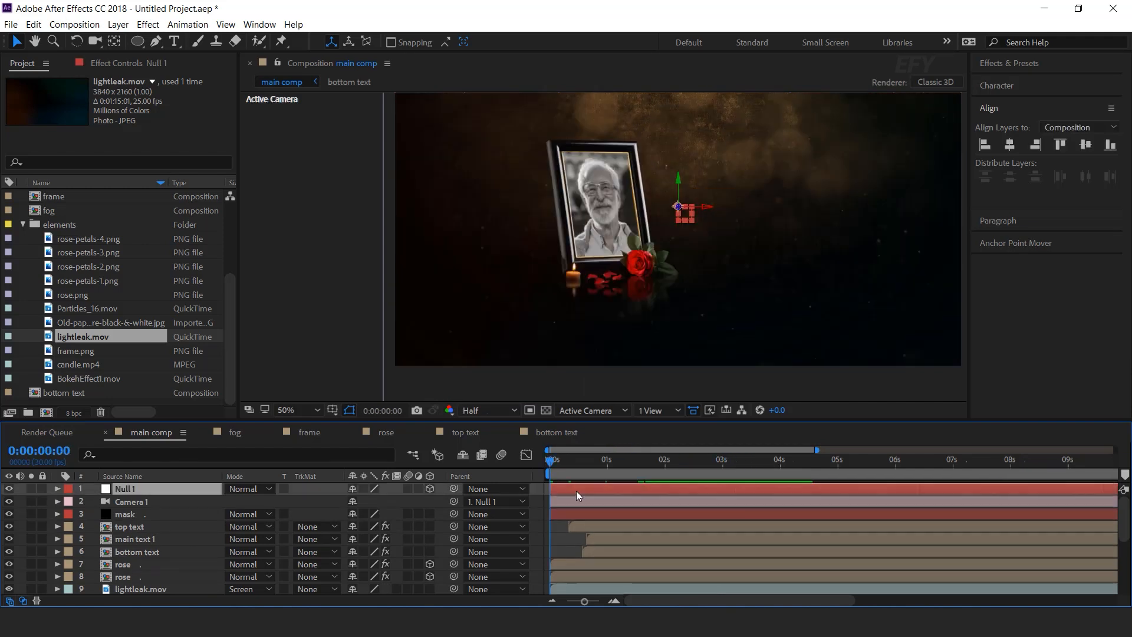
# Add a new adjustment layer and apply Camera Lens Blur to it.
pyautogui.rightClick(536, 487)
pyautogui.moveTo(640, 352)
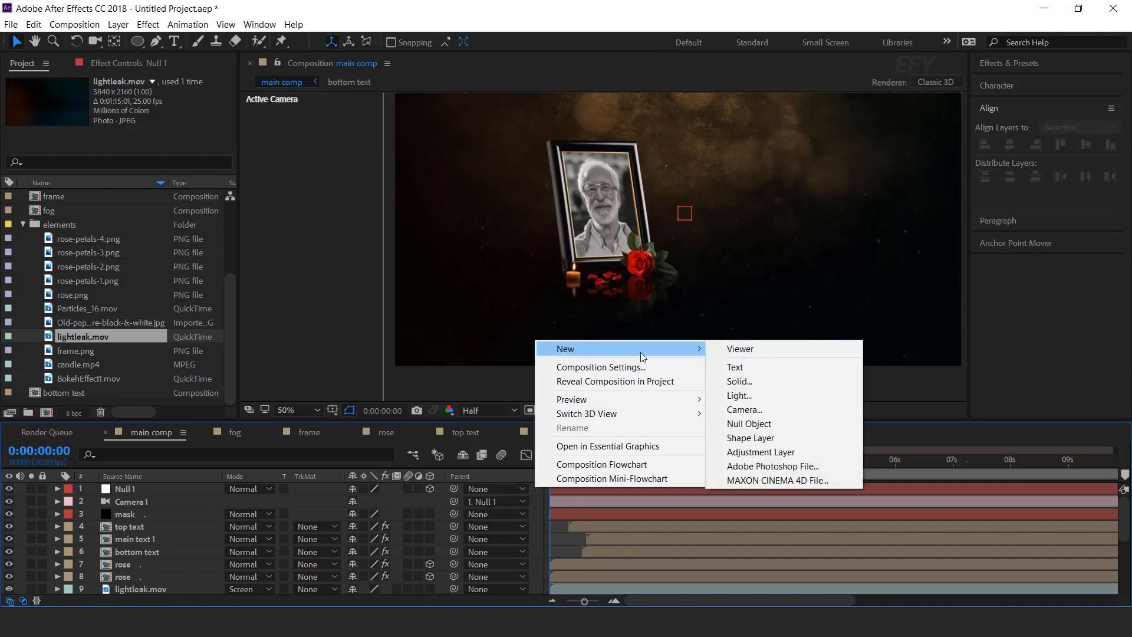
pyautogui.click(767, 452)
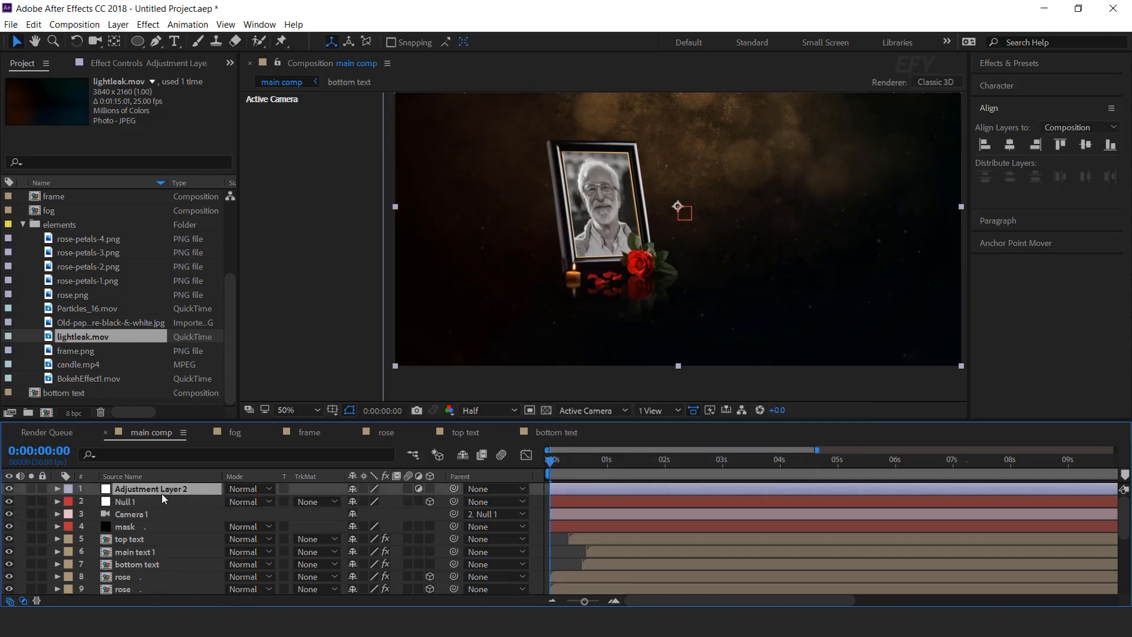
pyautogui.hotkey('ctrl', 'space')
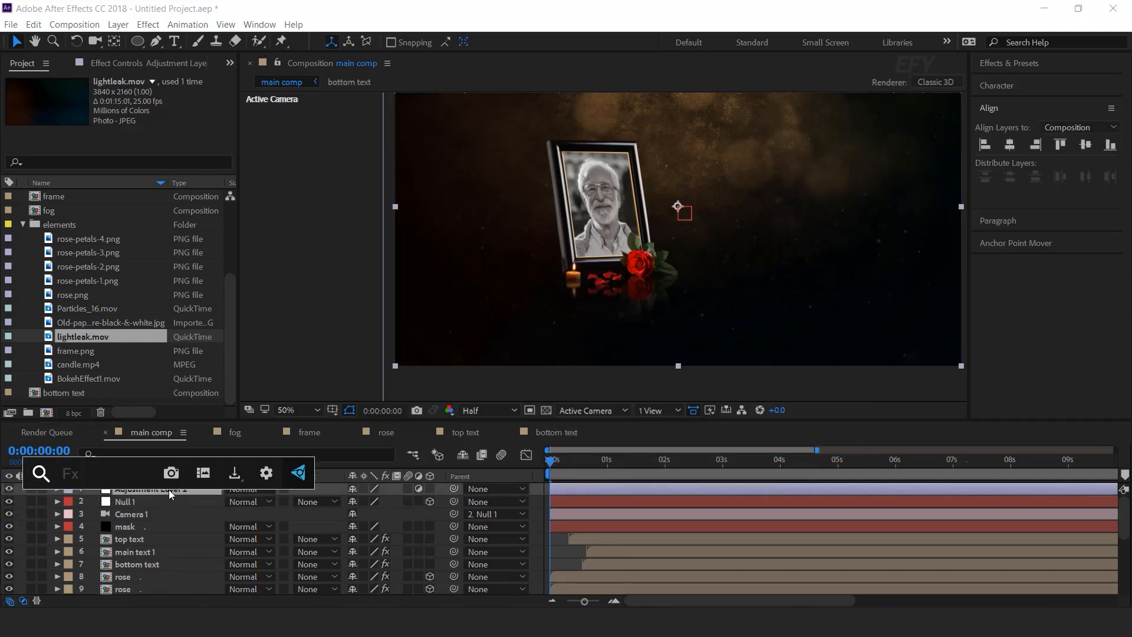
pyautogui.write('came')
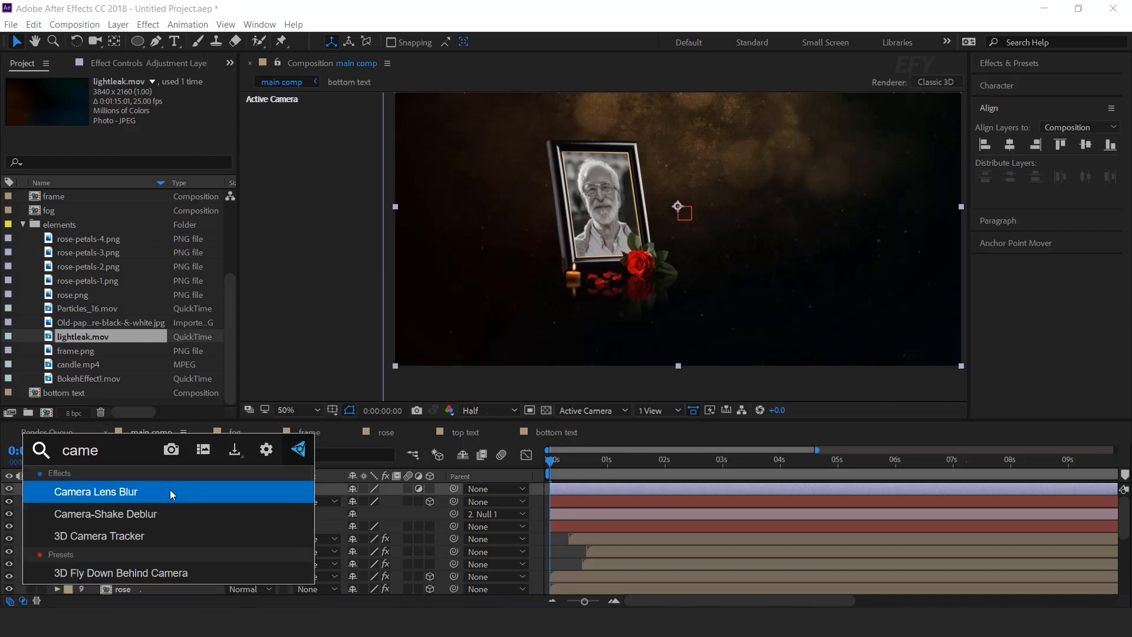
pyautogui.press('Return')
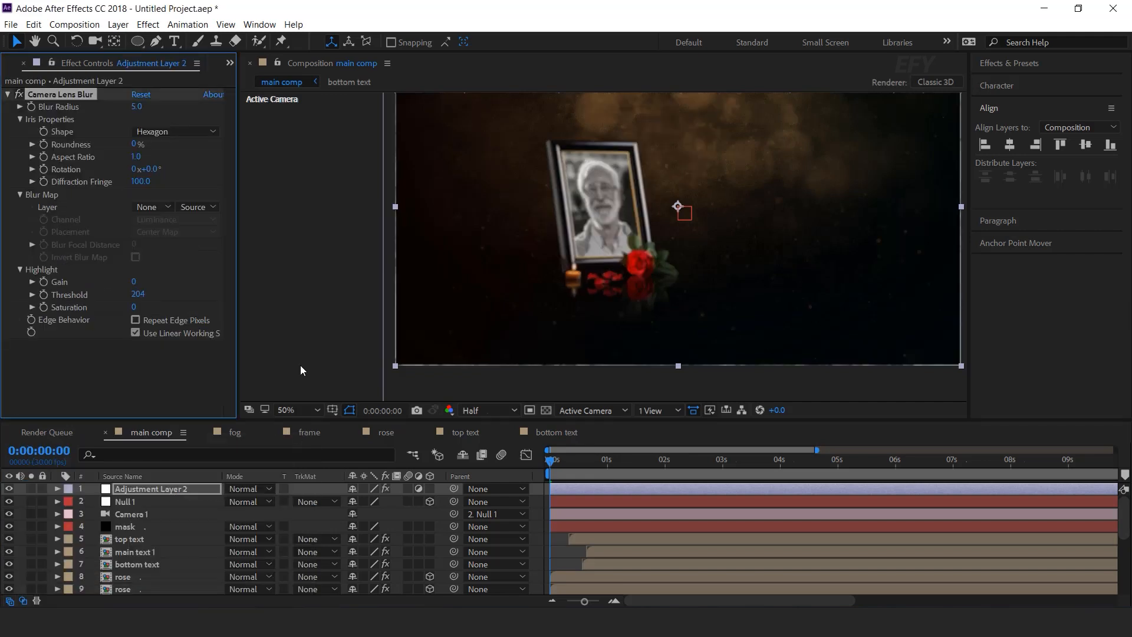
# Enable Repeat Edge Pixels, keyframe Blur Radius 50 at 0s to 0 at 1:14, and preview.
pyautogui.click(135, 319)
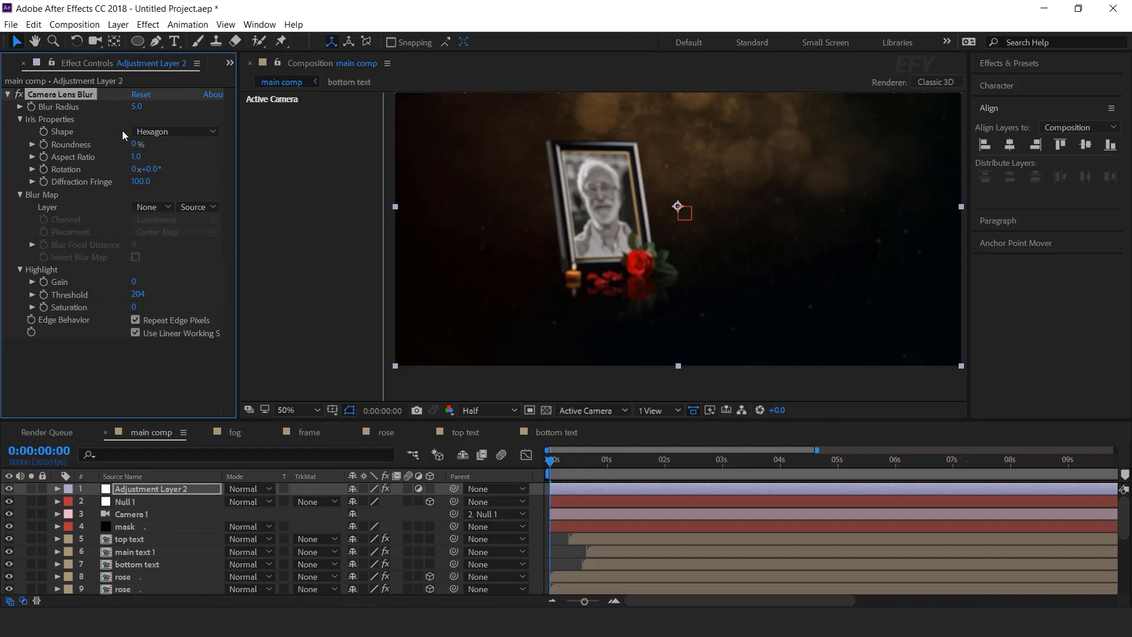
pyautogui.moveTo(136, 107); pyautogui.dragTo(138, 110)
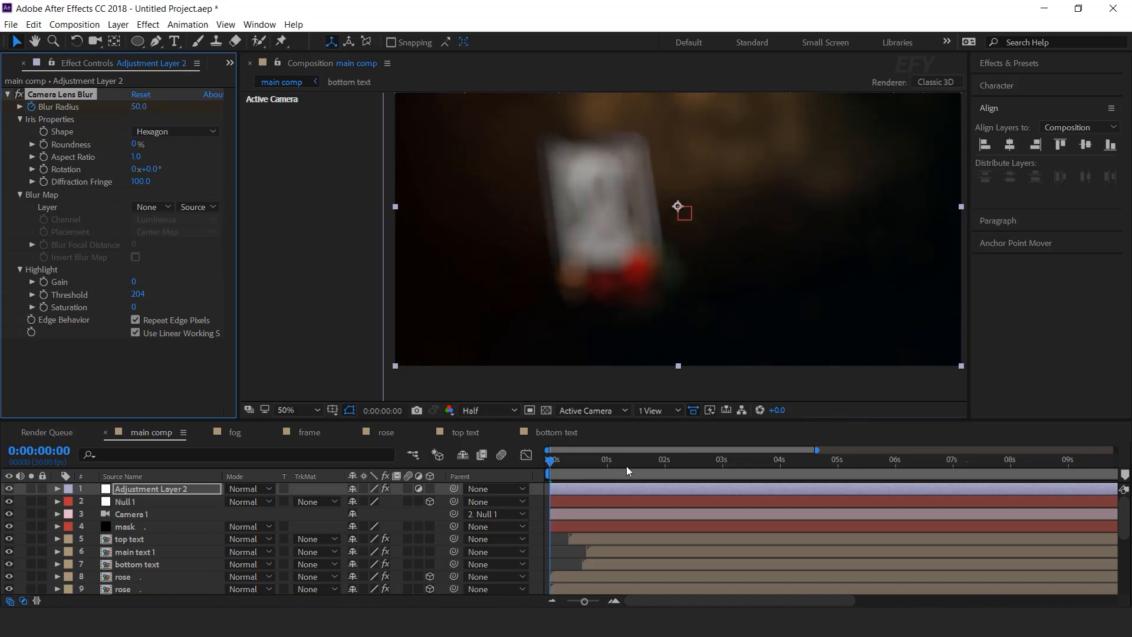
pyautogui.moveTo(554, 459); pyautogui.dragTo(636, 459)
pyautogui.click(144, 106)
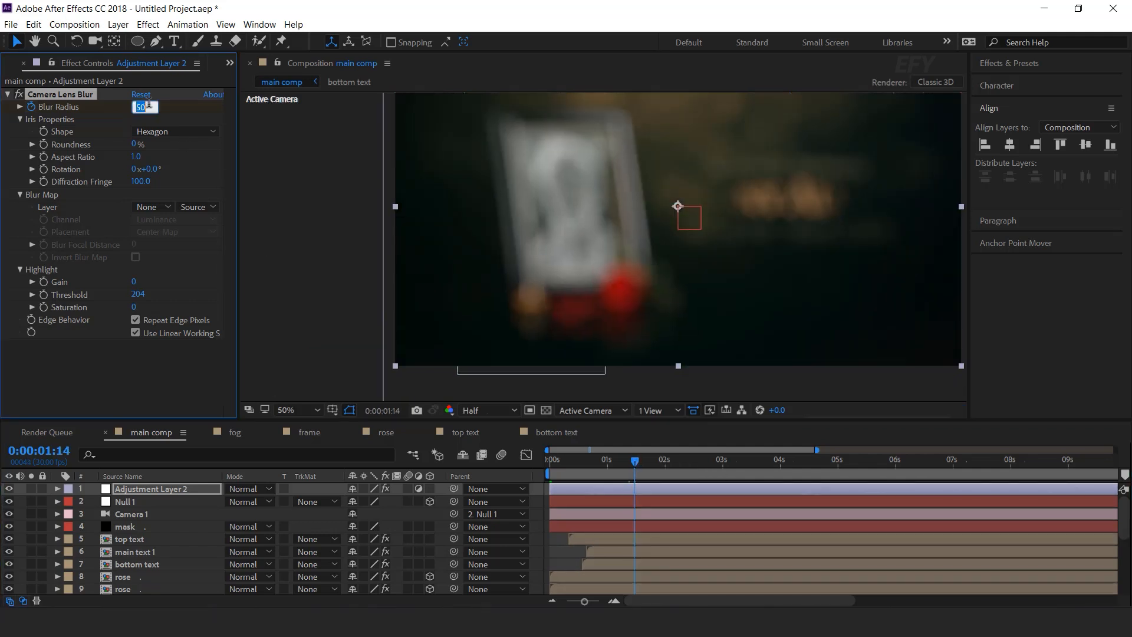
pyautogui.moveTo(597, 464); pyautogui.dragTo(535, 471)
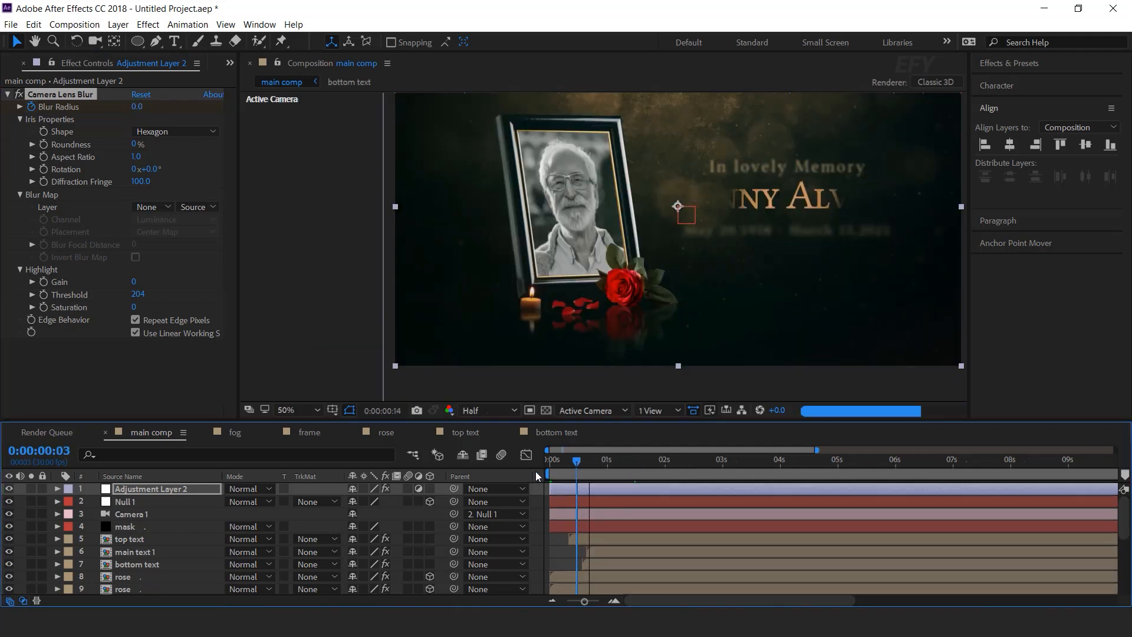
pyautogui.press('space')
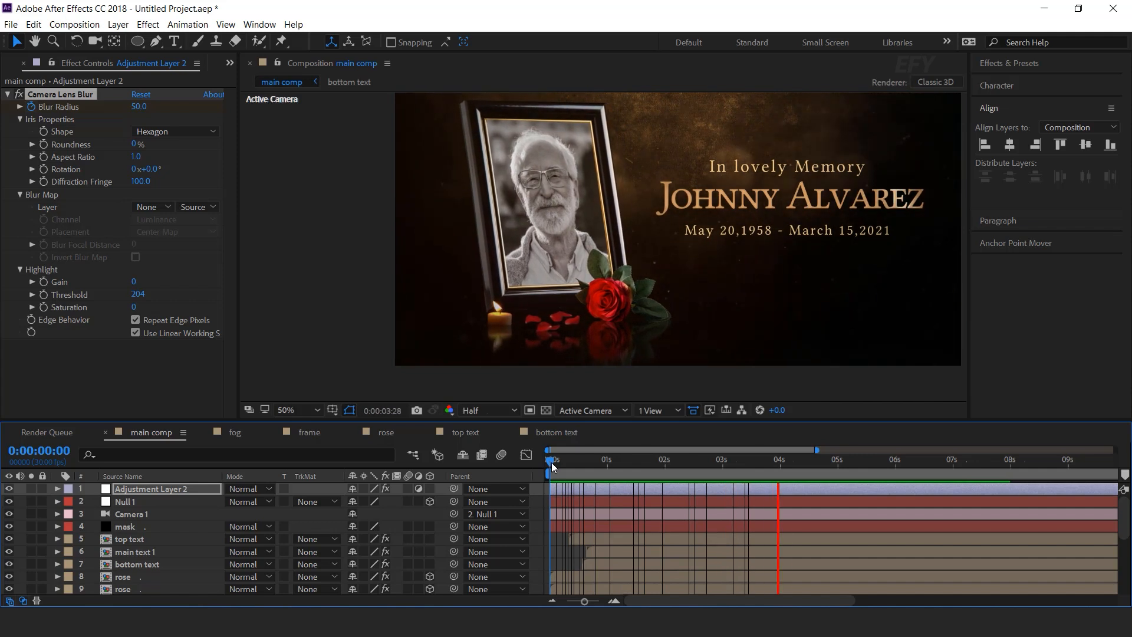
pyautogui.press('space')
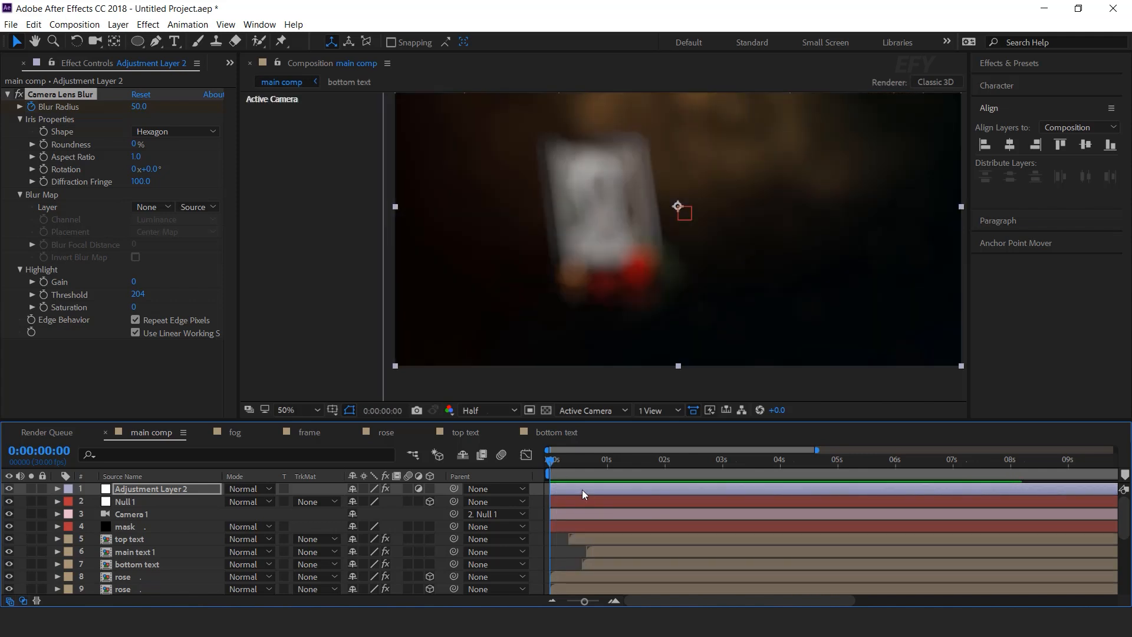
# Add another adjustment layer on top with the Noise effect.
pyautogui.rightClick(540, 487)
pyautogui.moveTo(590, 348)
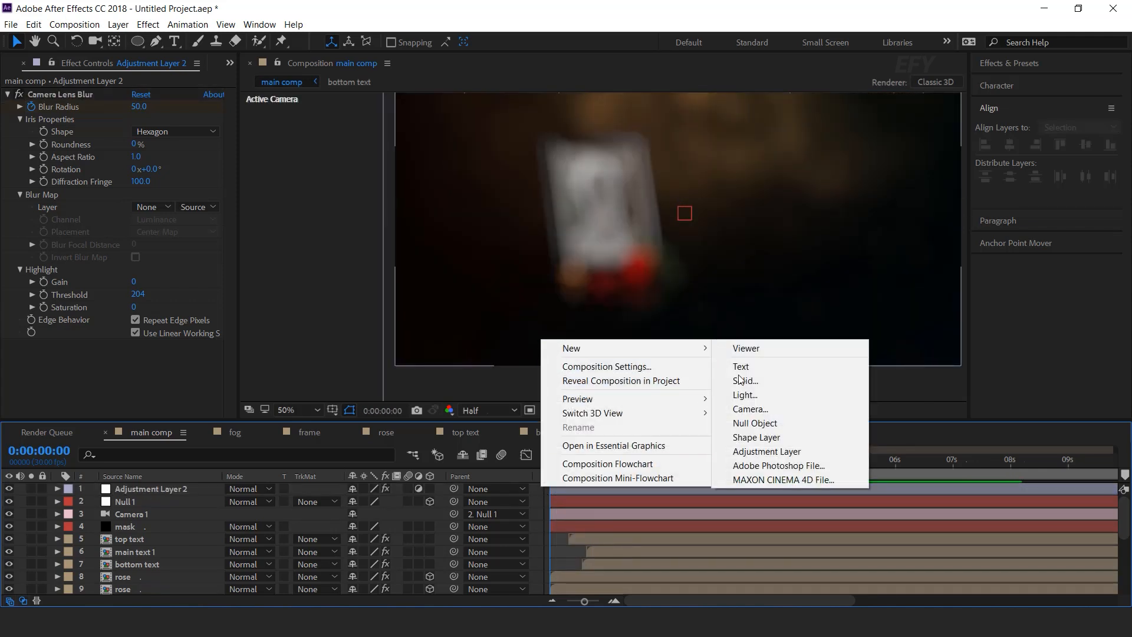
pyautogui.click(767, 452)
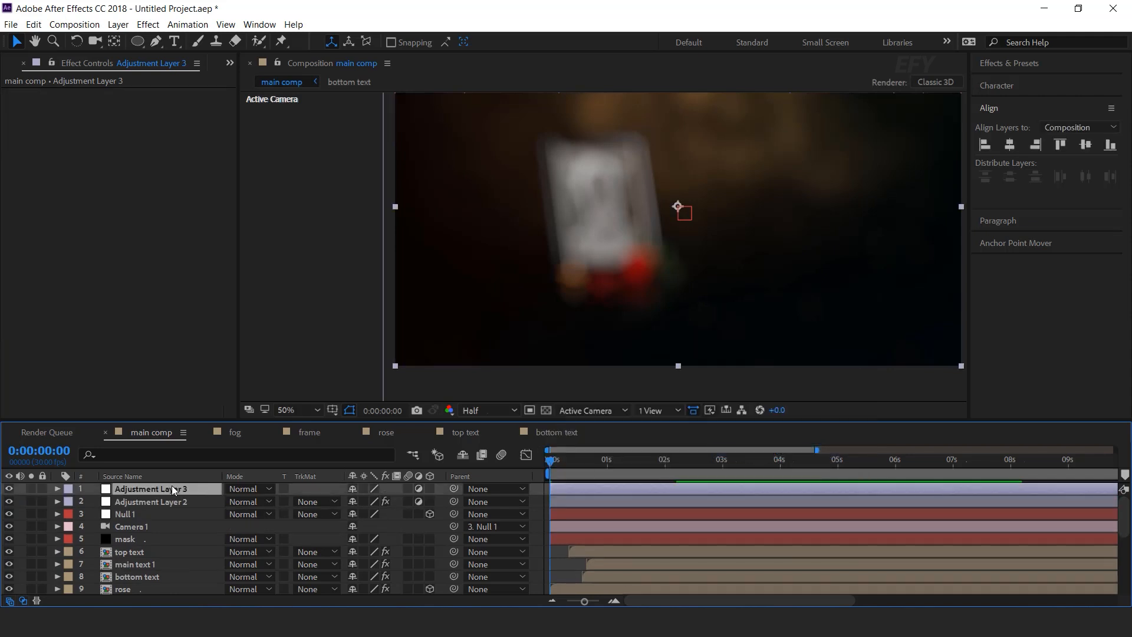
pyautogui.hotkey('ctrl', 'space')
pyautogui.write('no')
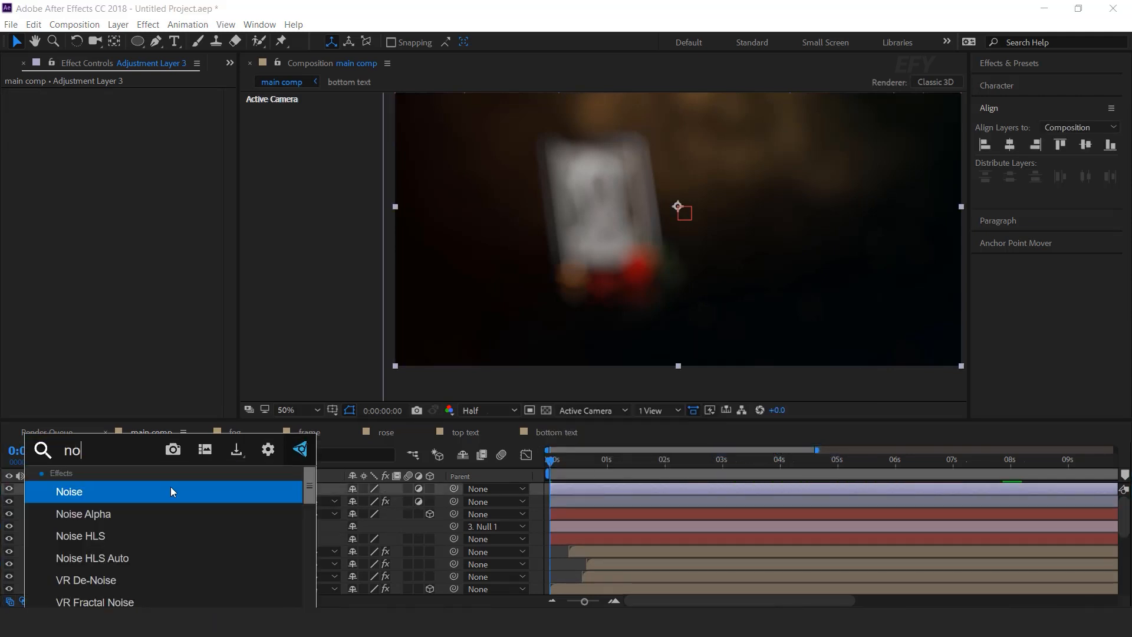
pyautogui.press('Return')
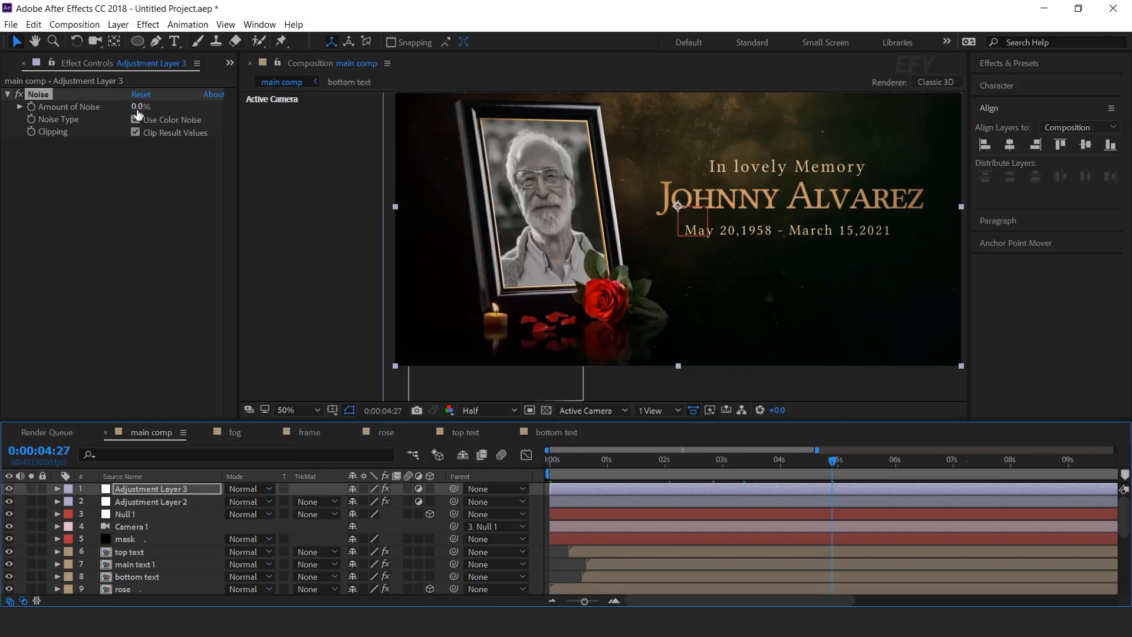
# Turn off Use Color Noise, set Amount to 4%, and preview from the start.
pyautogui.click(135, 119)
pyautogui.click(140, 107)
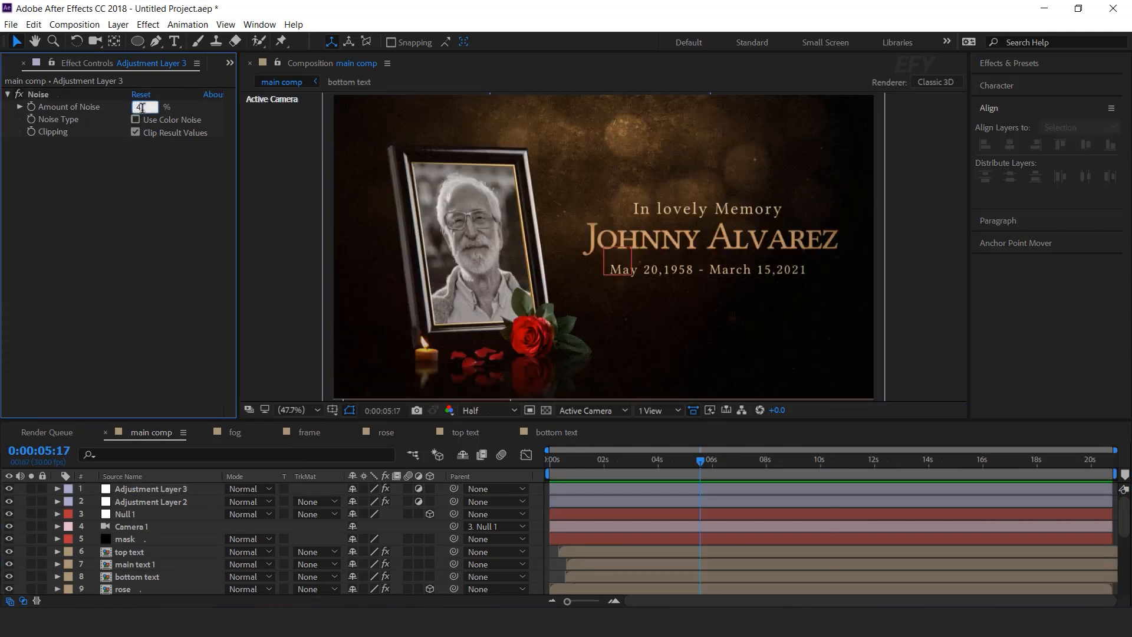
pyautogui.write('4')
pyautogui.press('Return')
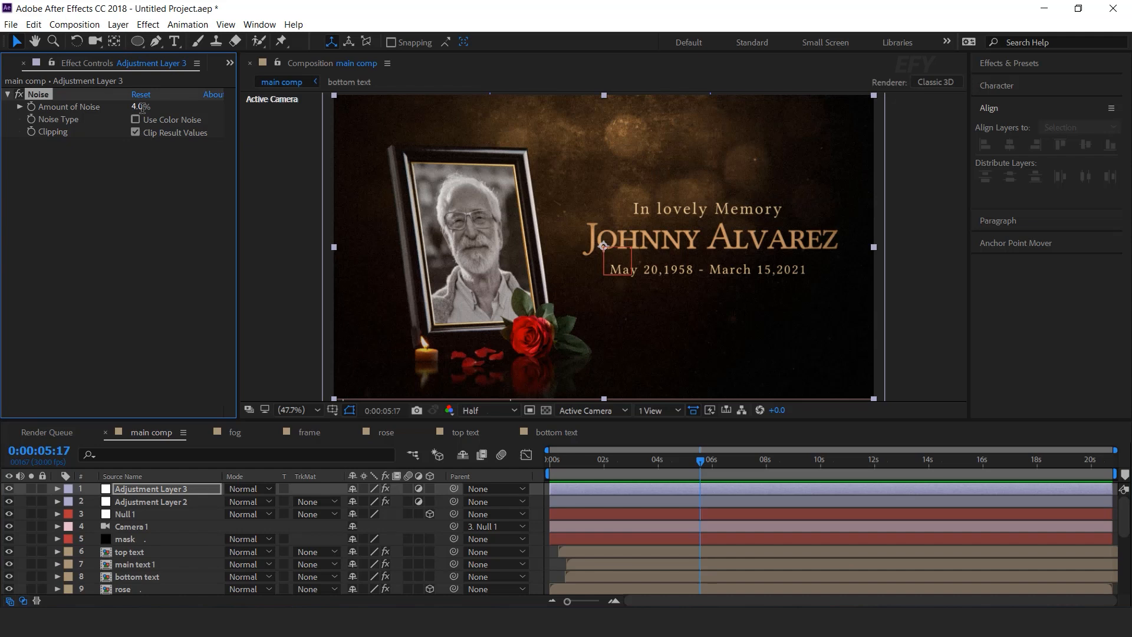
pyautogui.moveTo(566, 465); pyautogui.dragTo(533, 469)
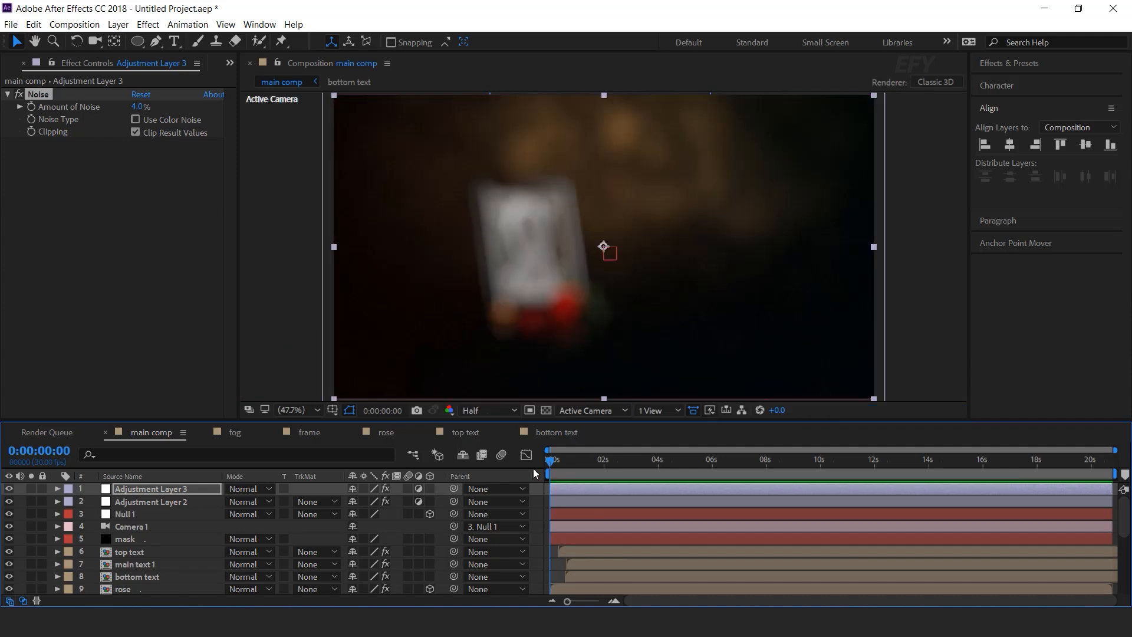
pyautogui.press('space')
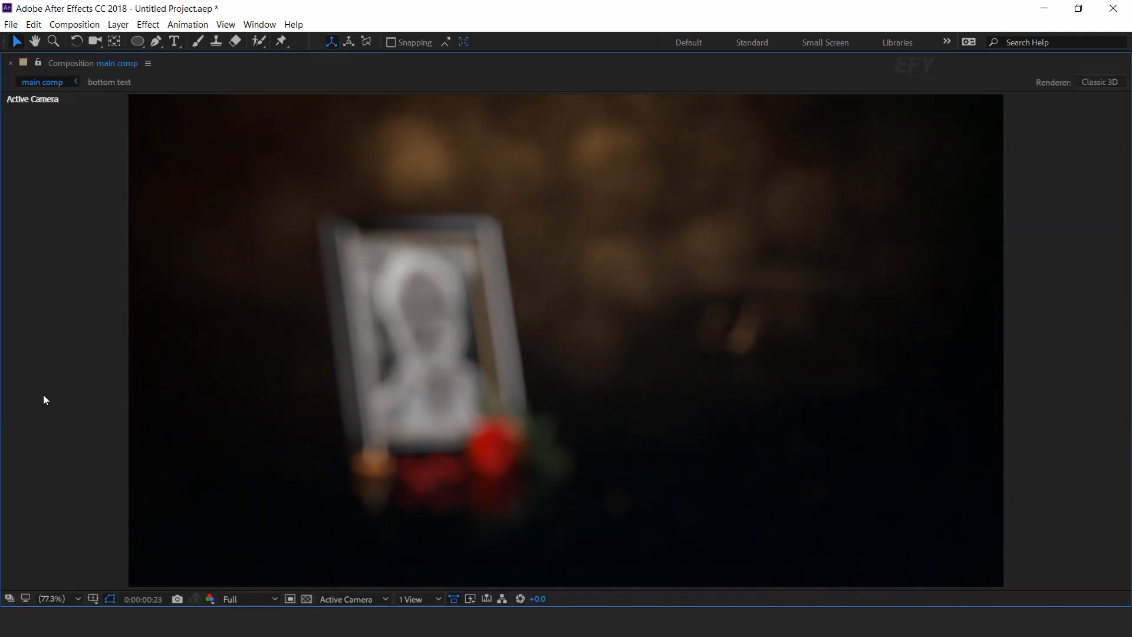